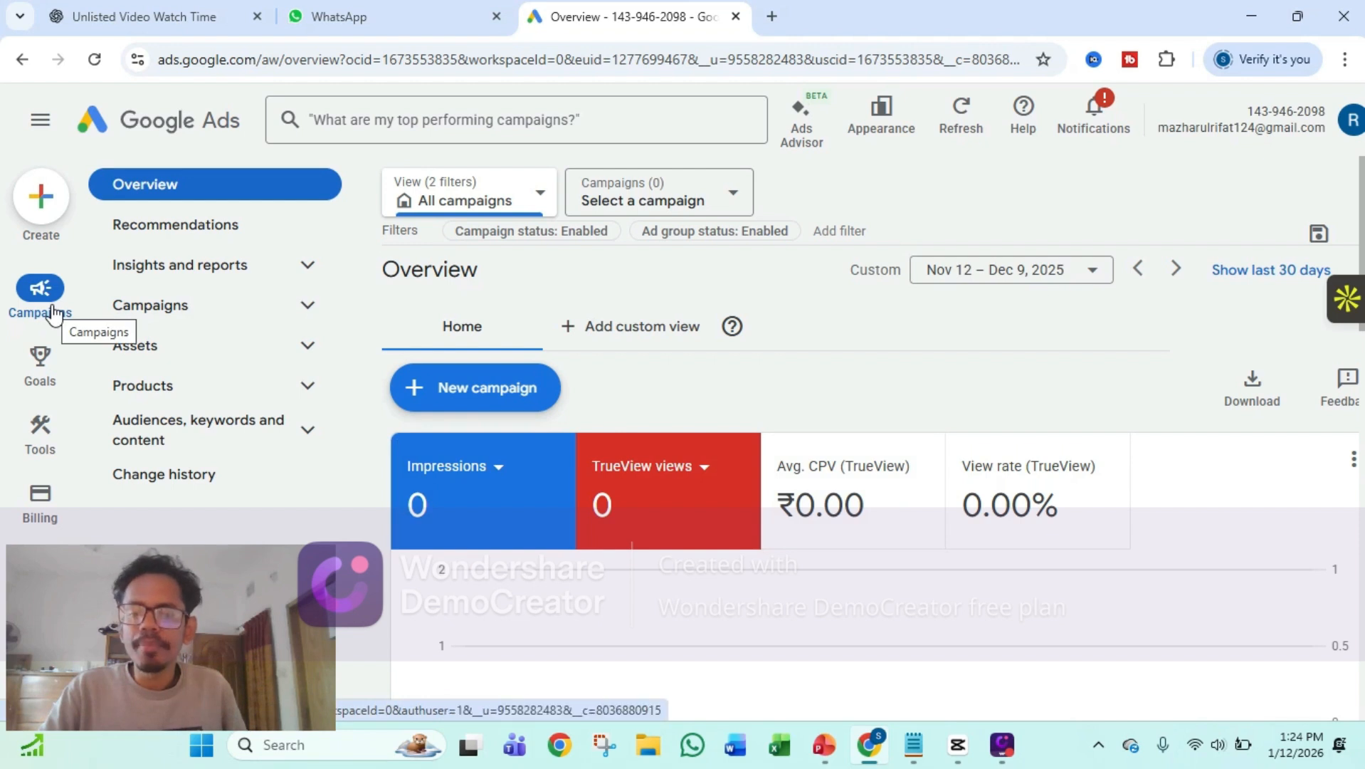
Start a new campaign and choose to create it without guidance as the objective
click(476, 395)
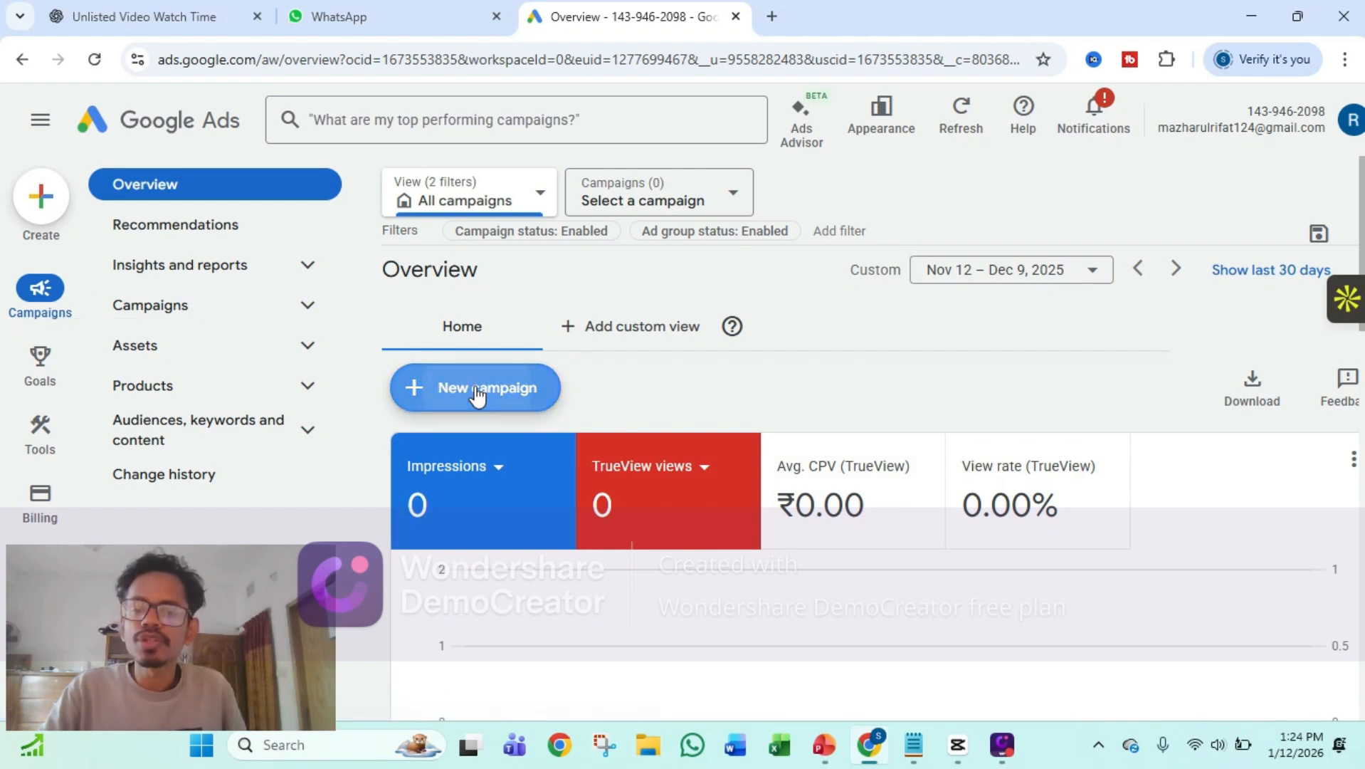
click(488, 404)
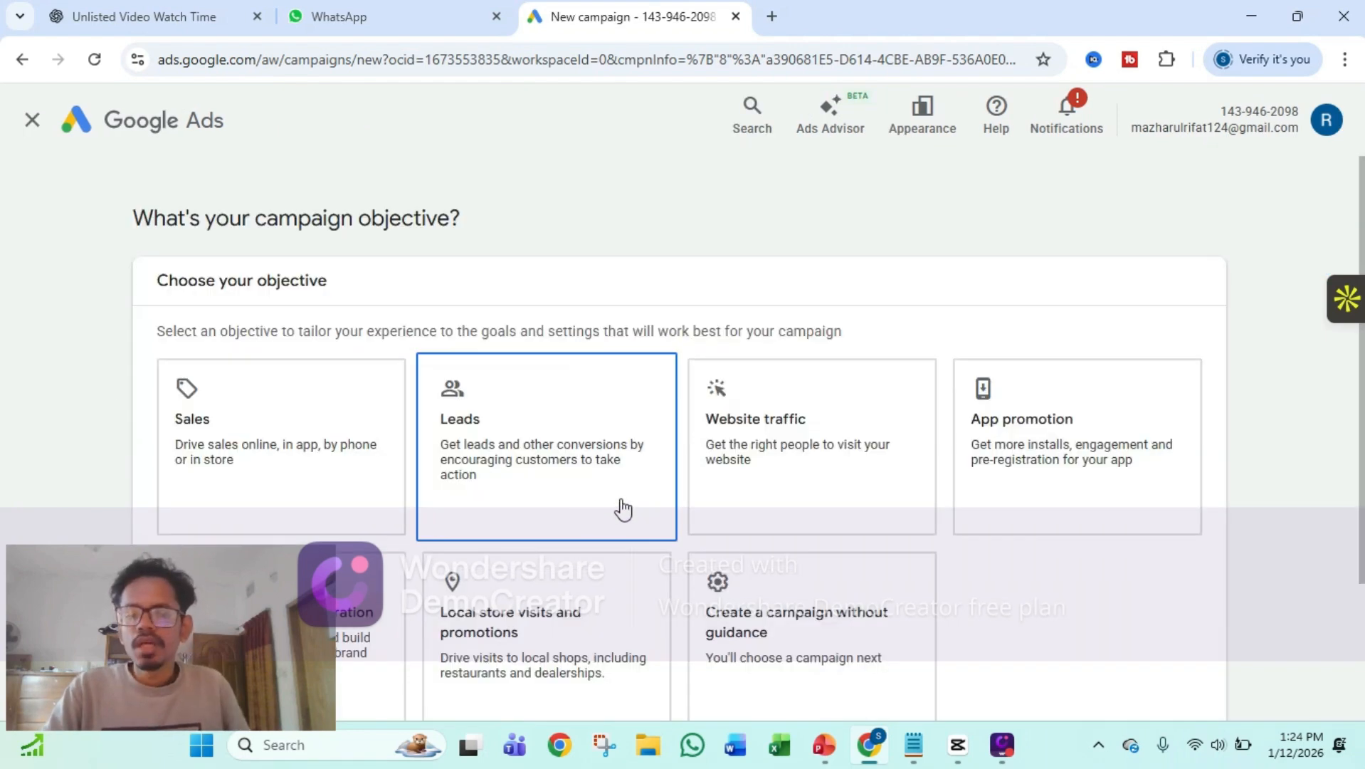
scroll(623, 510, down, 3)
scroll(631, 499, up, 1)
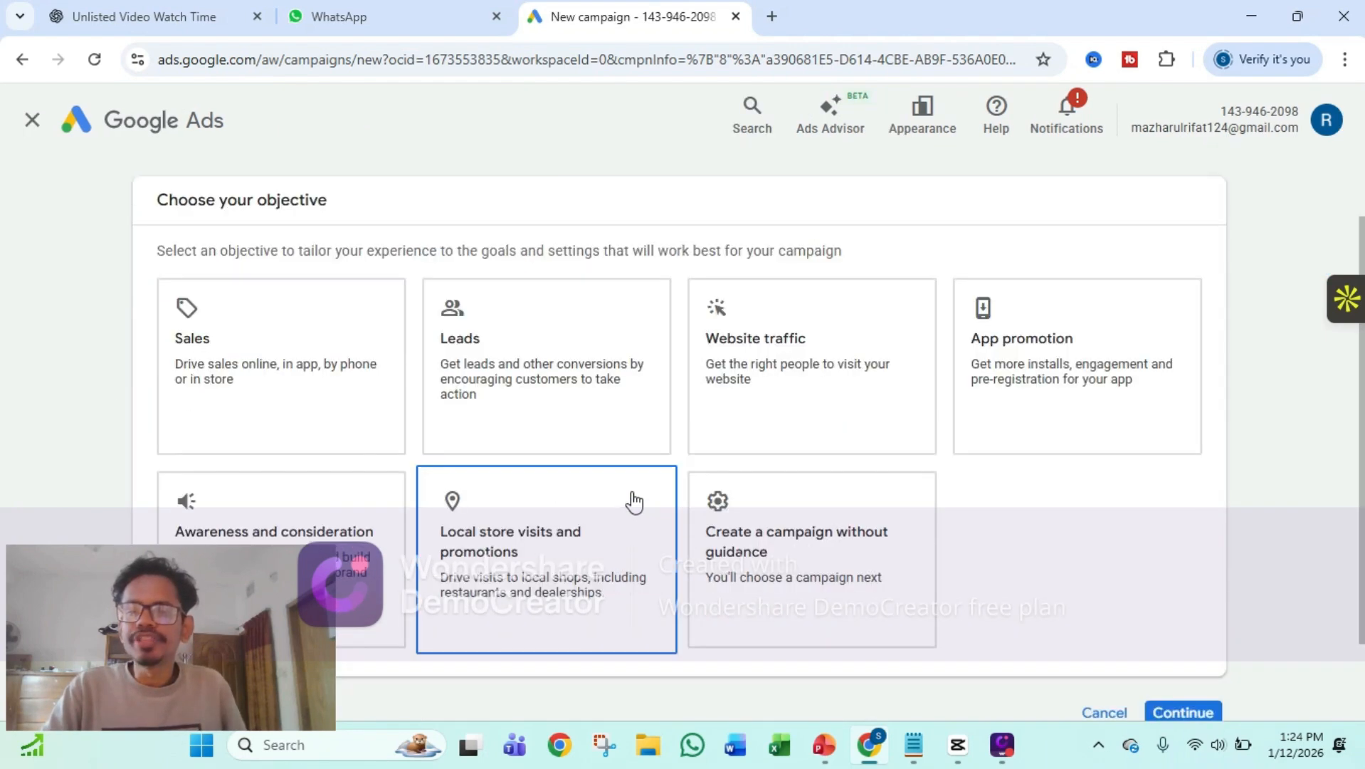
scroll(633, 502, down, 1)
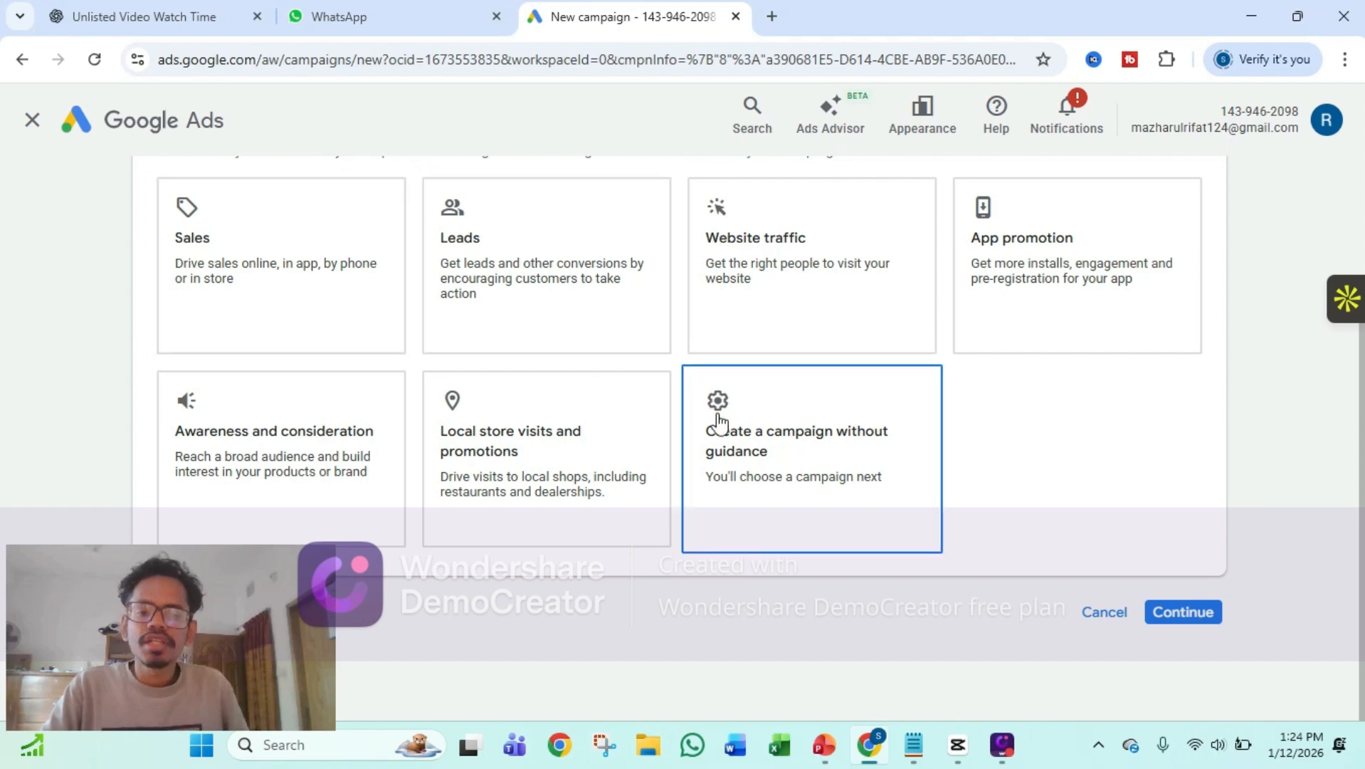
click(827, 504)
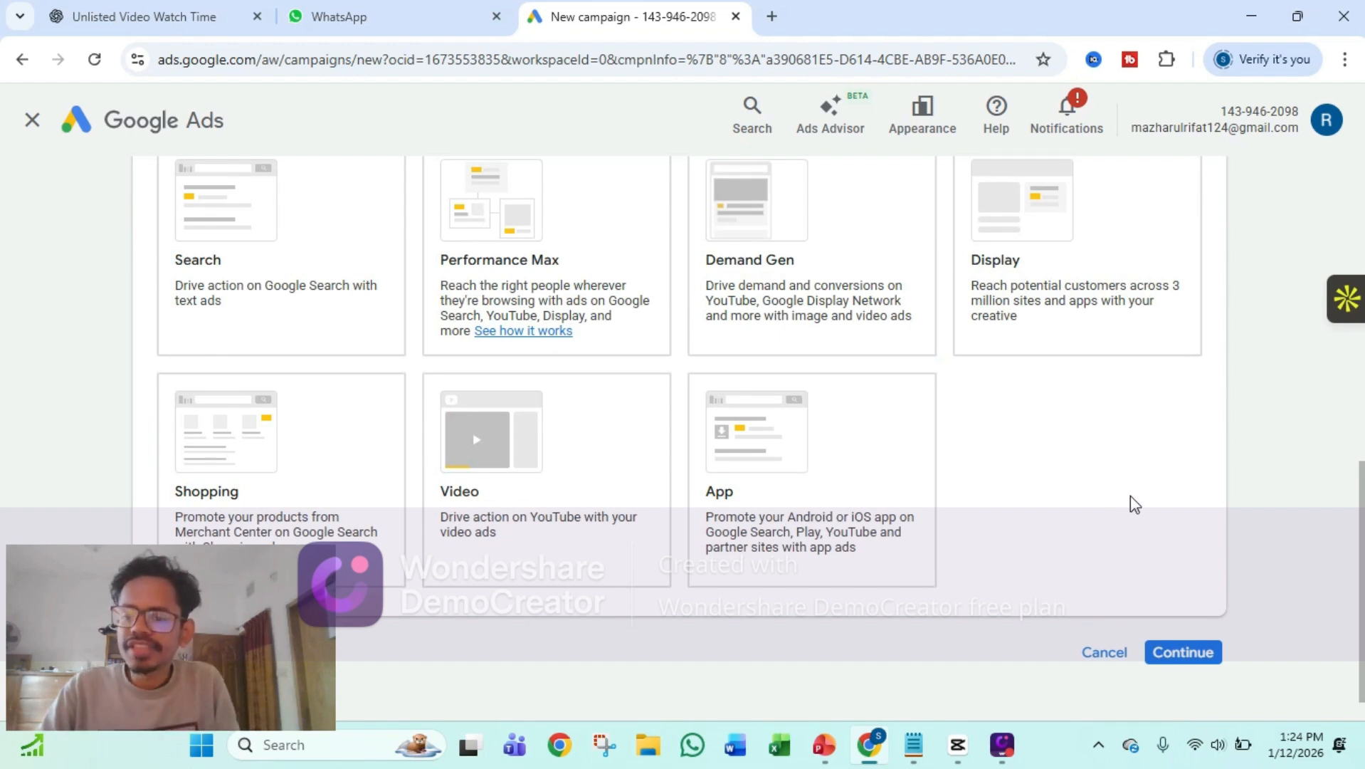
Select Search as the campaign type and continue with the Purchases conversion goal
scroll(640, 456, up, 1)
click(629, 459)
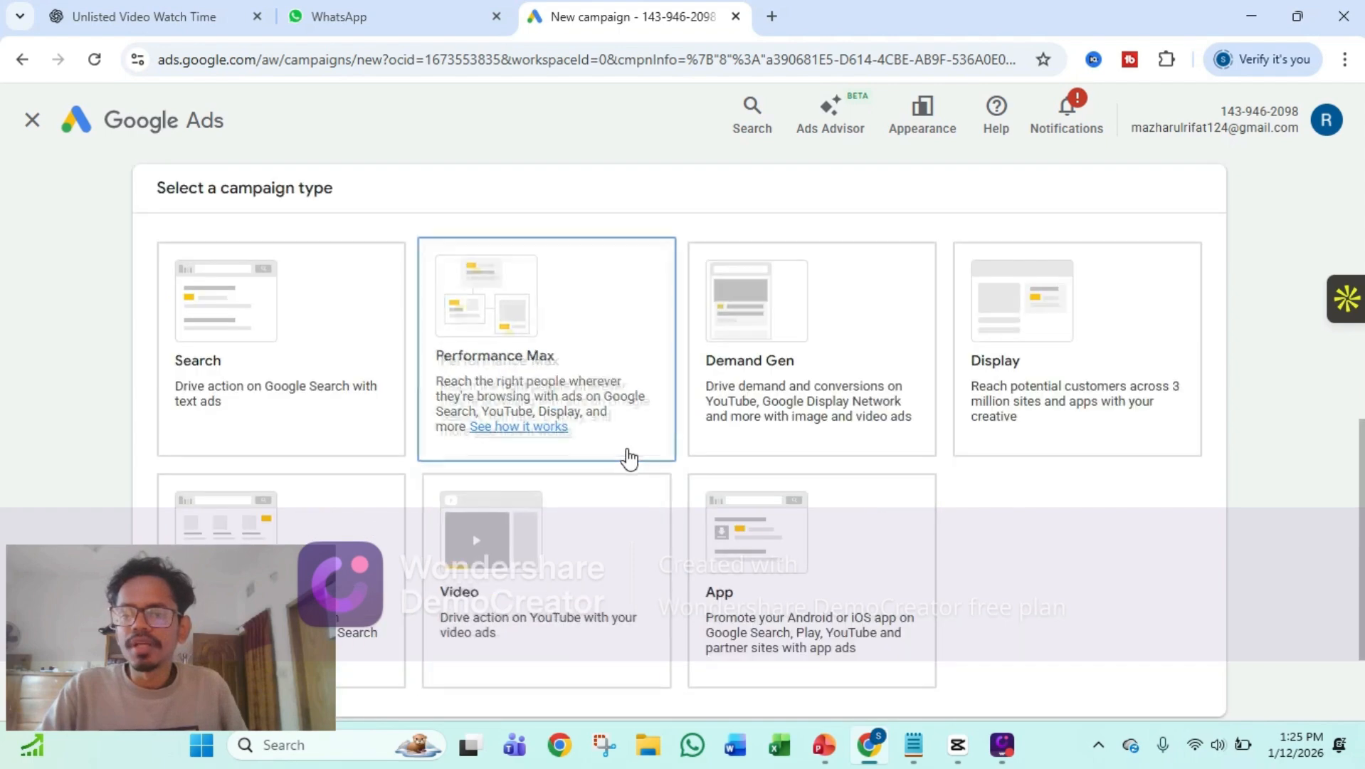
click(265, 368)
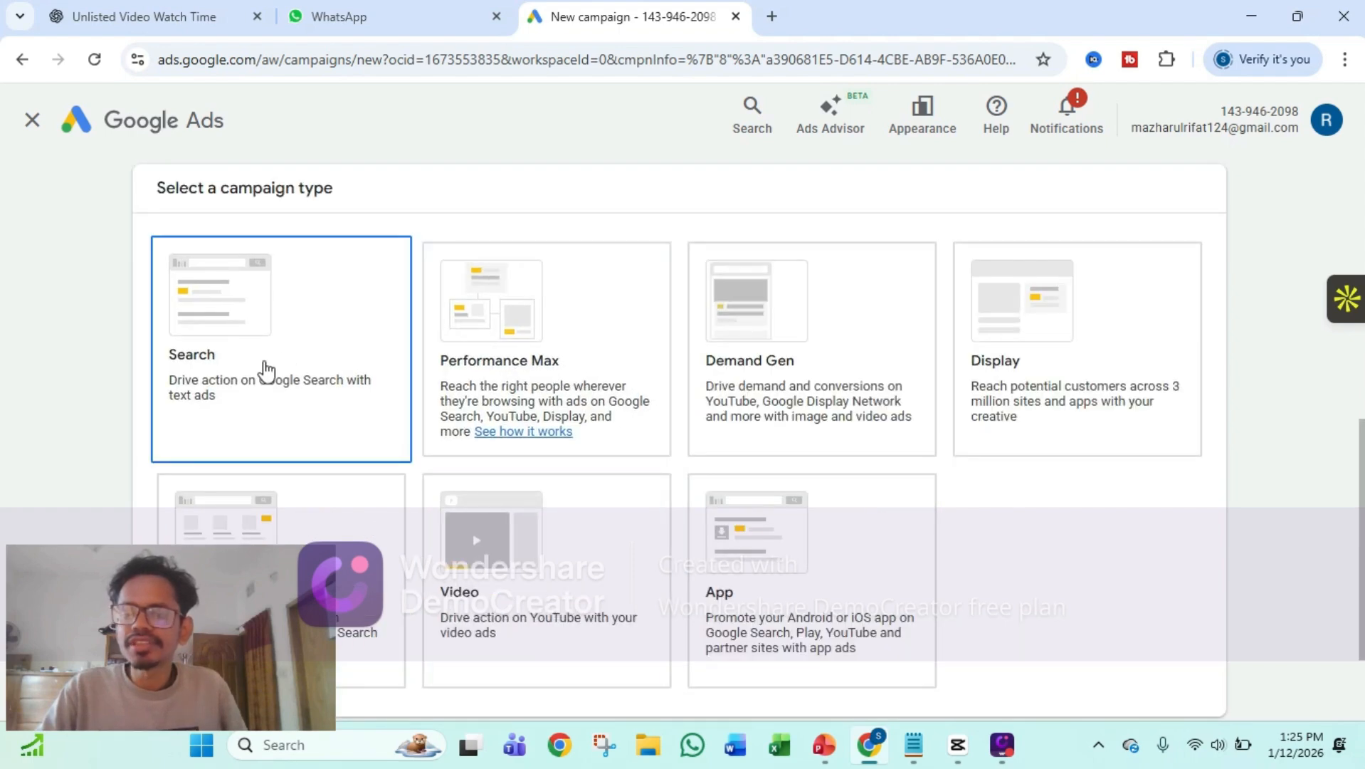
scroll(264, 370, down, 5)
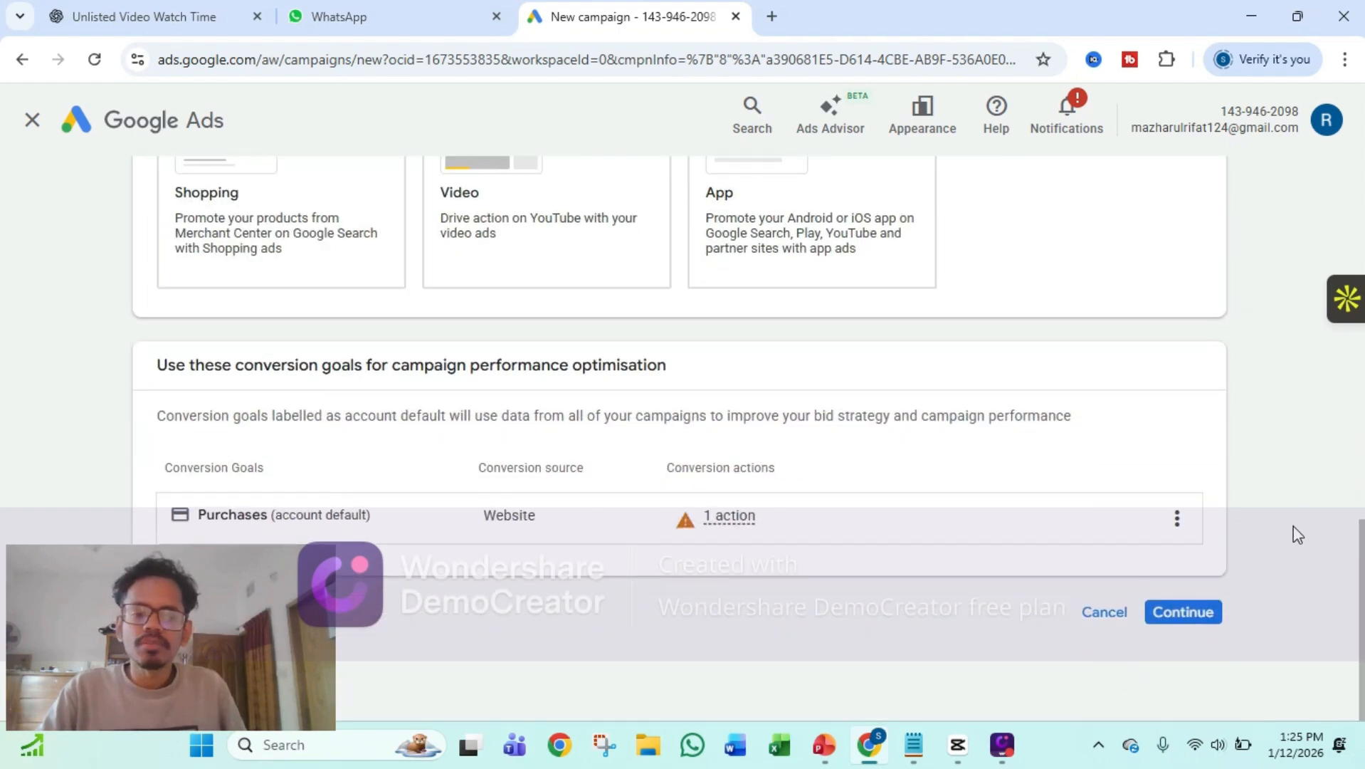
click(1209, 618)
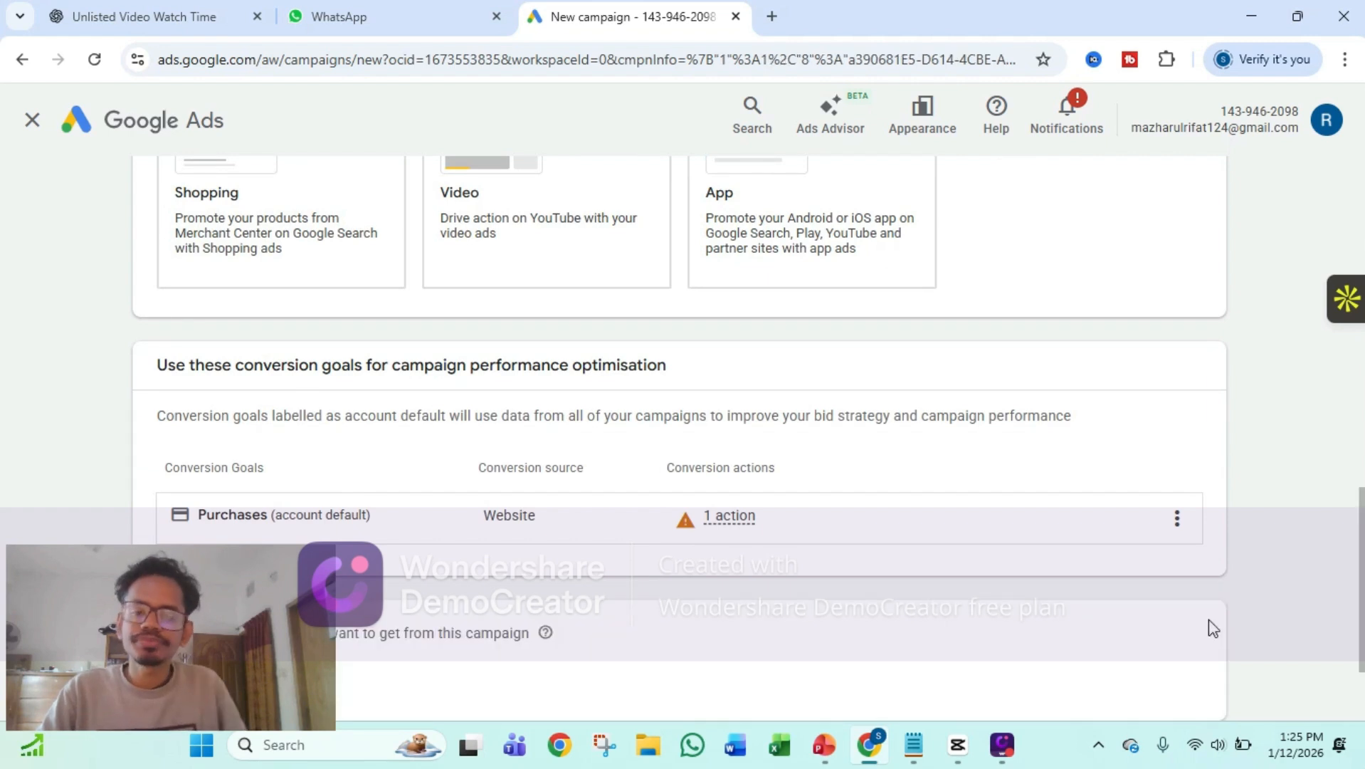
Choose website visits as the desired campaign result, enter qanun.com,bd as the business's website and try to continue
scroll(969, 502, down, 2)
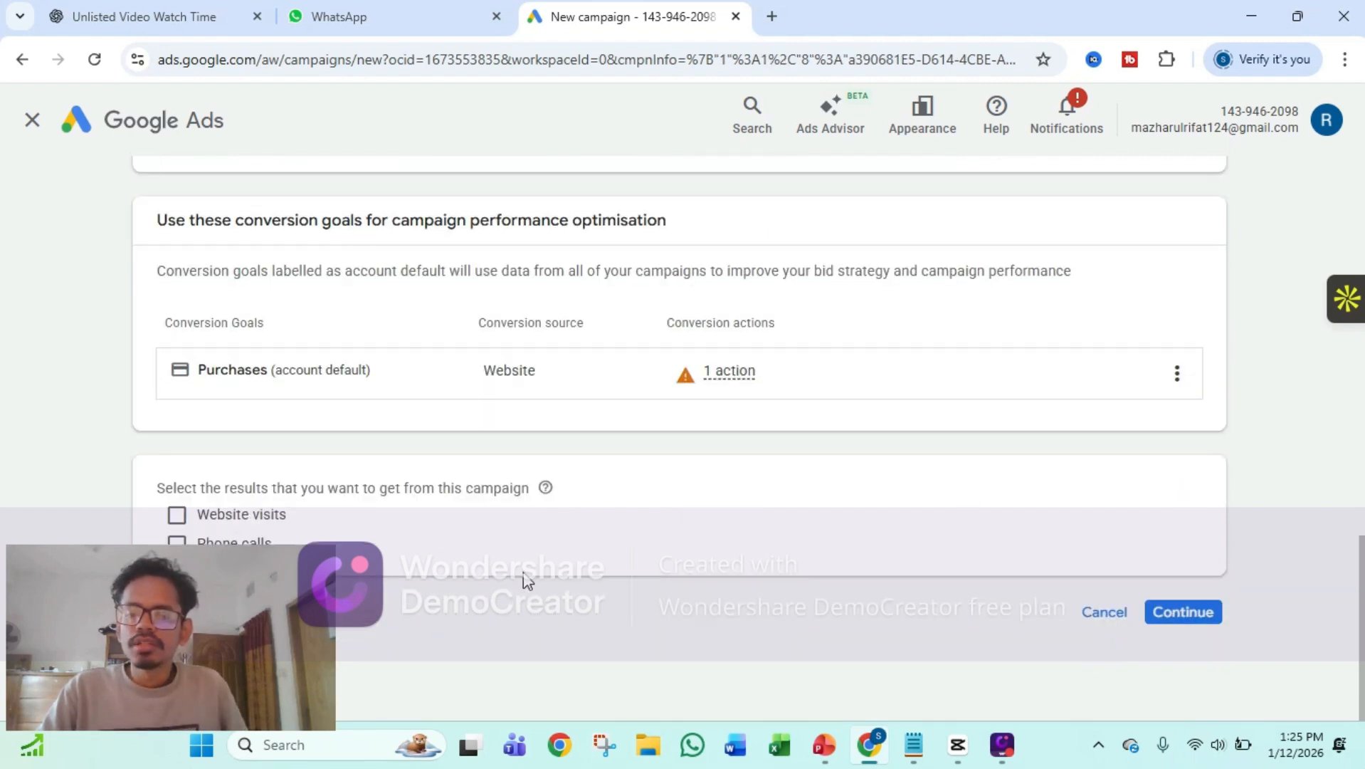
drag(237, 623, 262, 657)
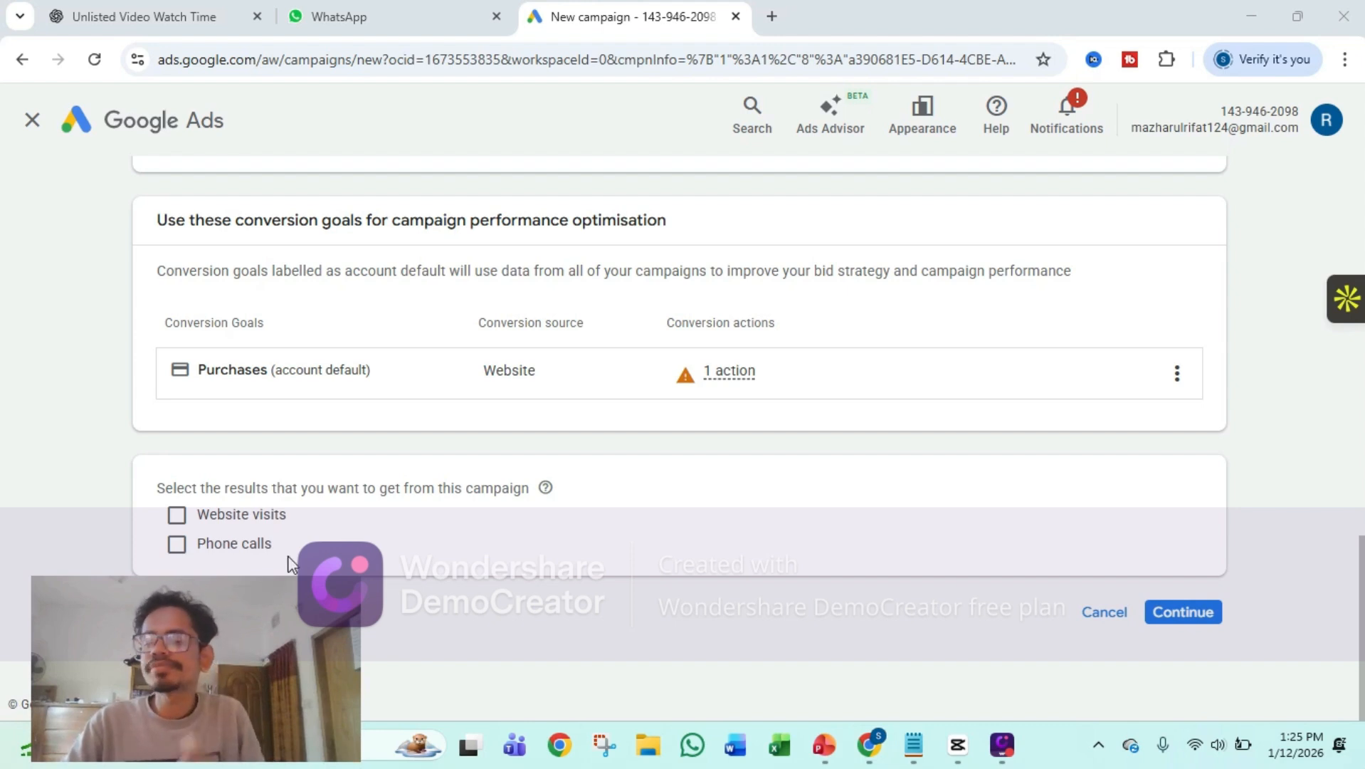
click(168, 514)
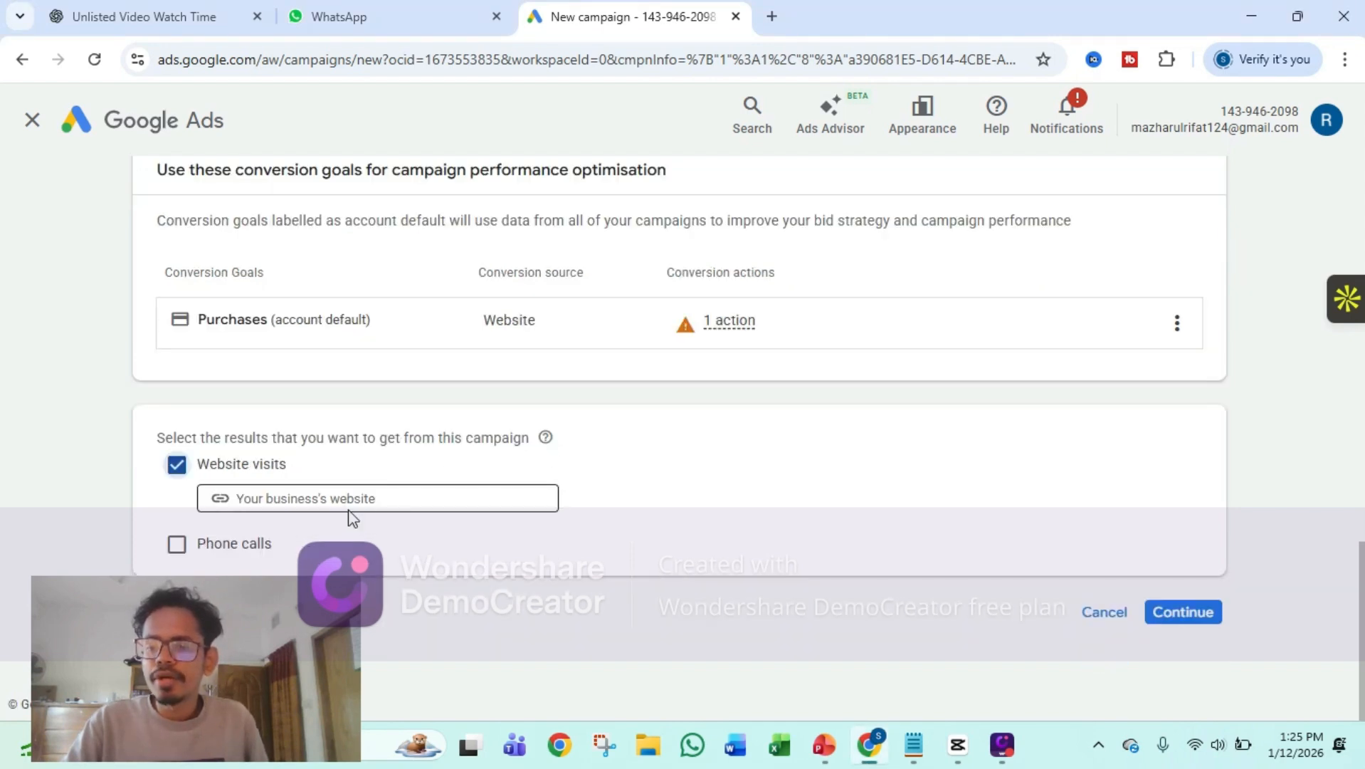
click(353, 498)
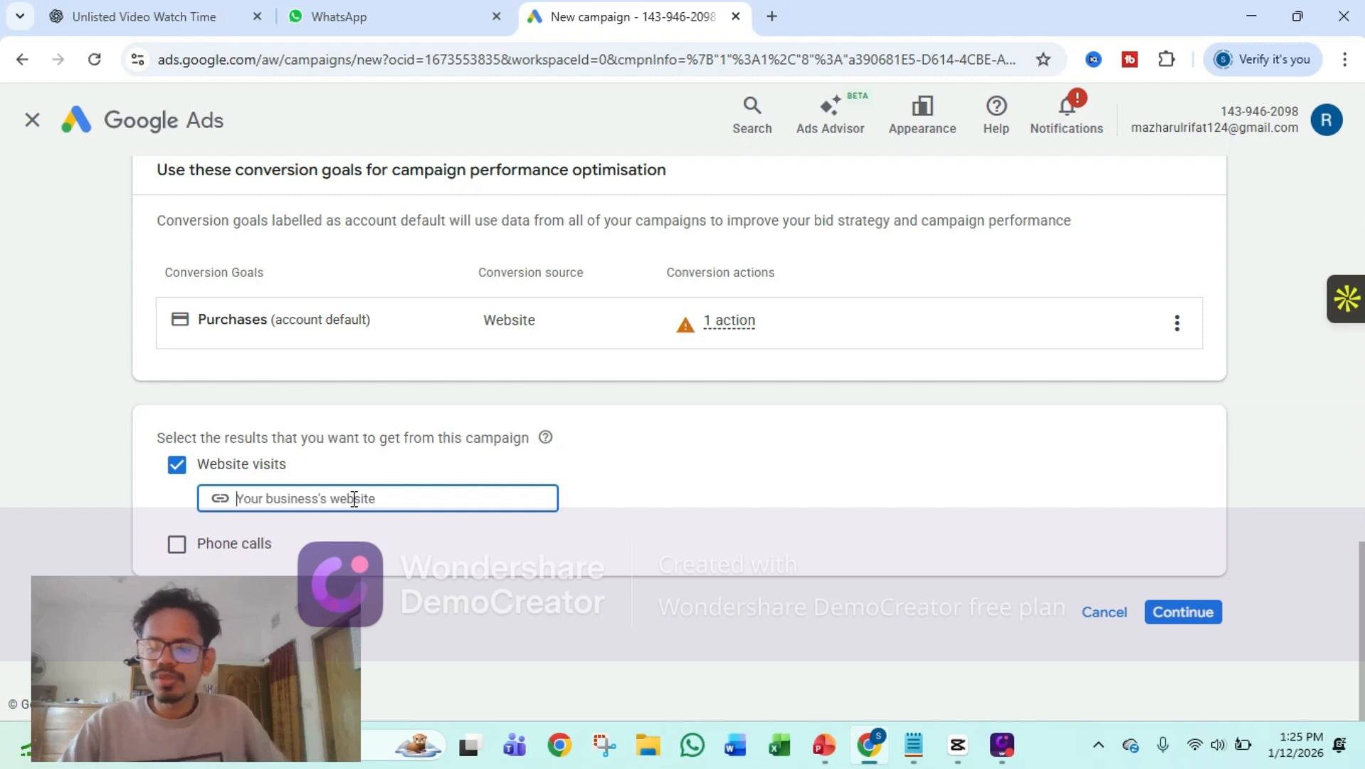
text(qanun)
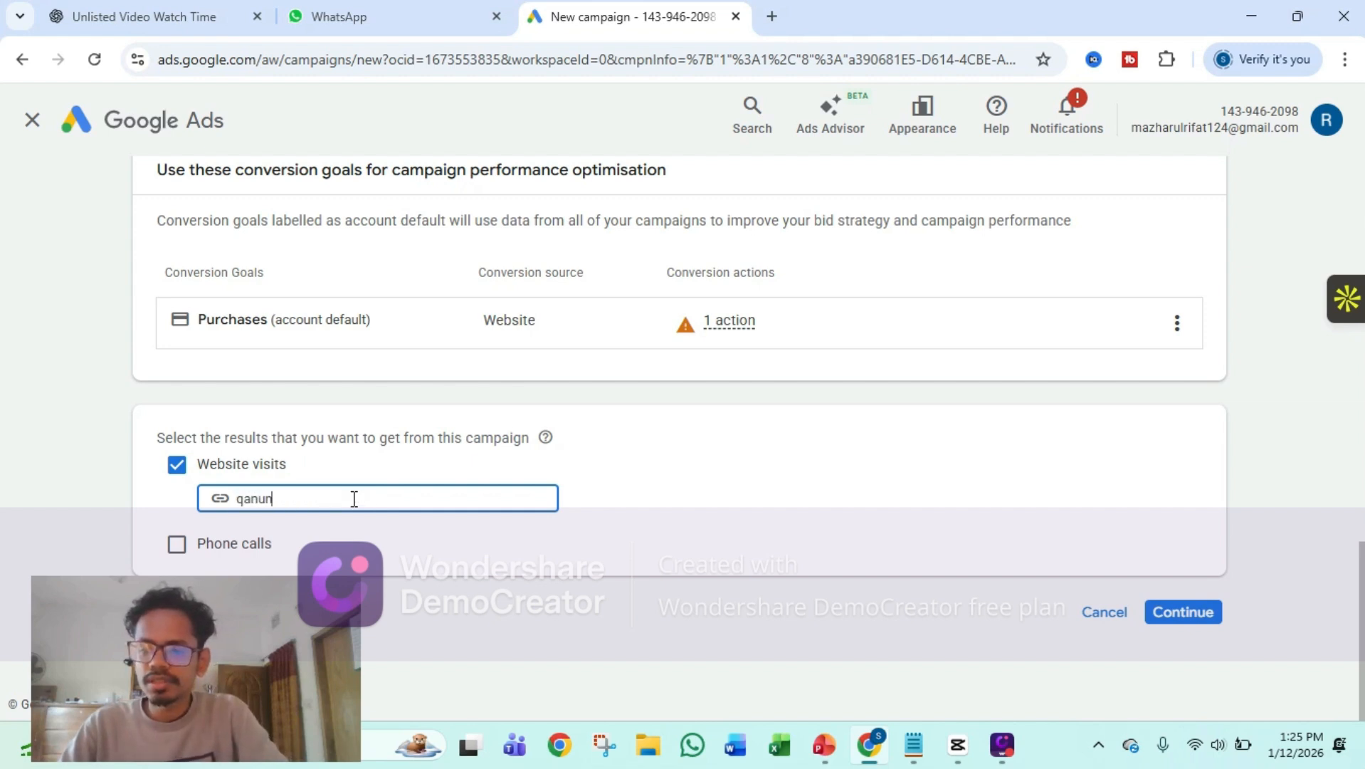
text(.com)
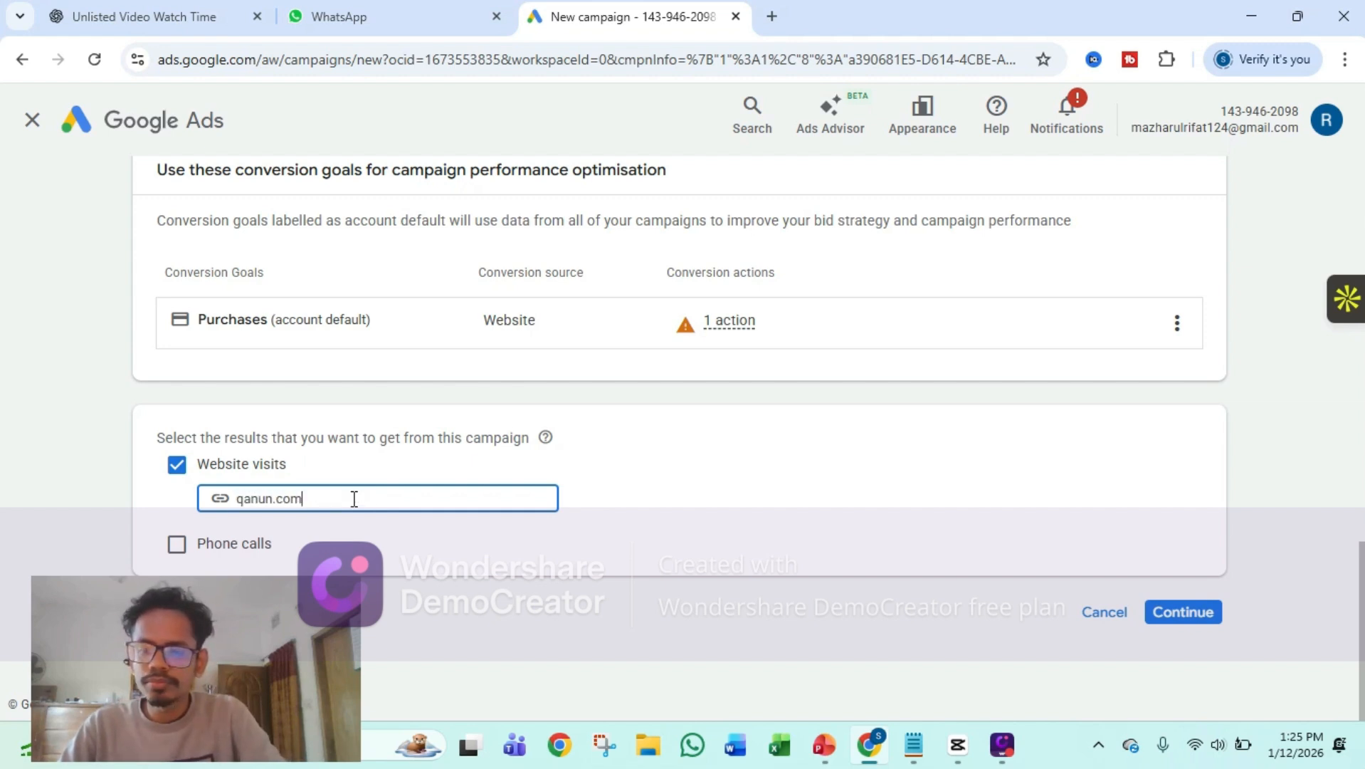
text(,bd)
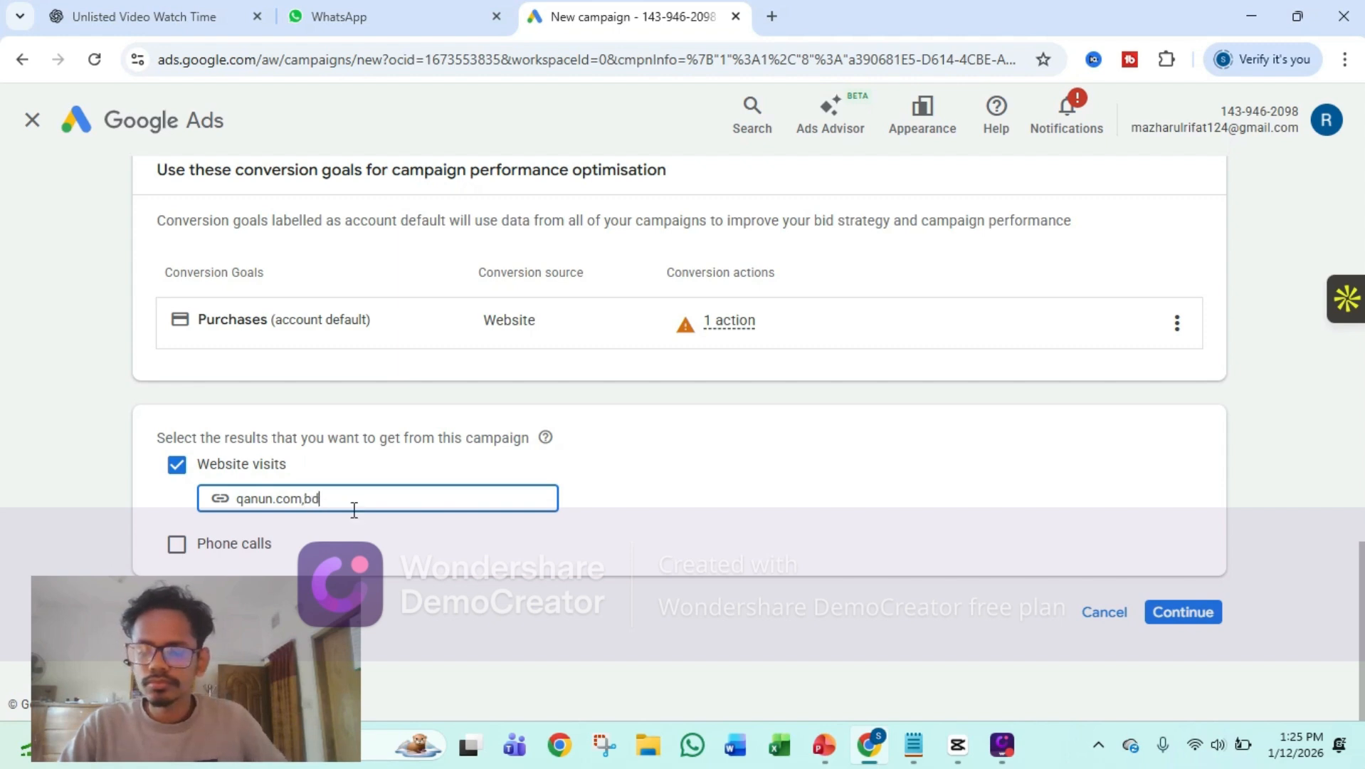
click(1172, 614)
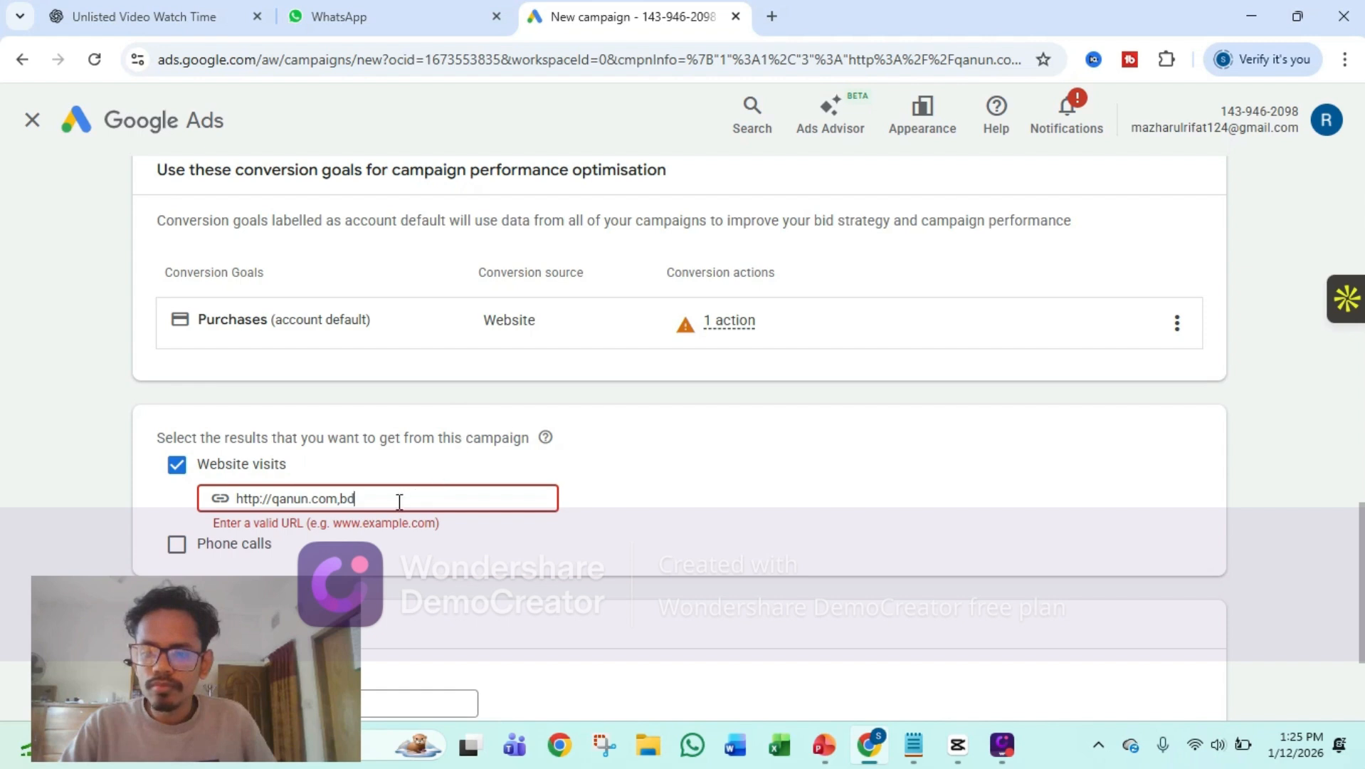
key(BackSpace)
key(BackSpace)
key(BackSpace)
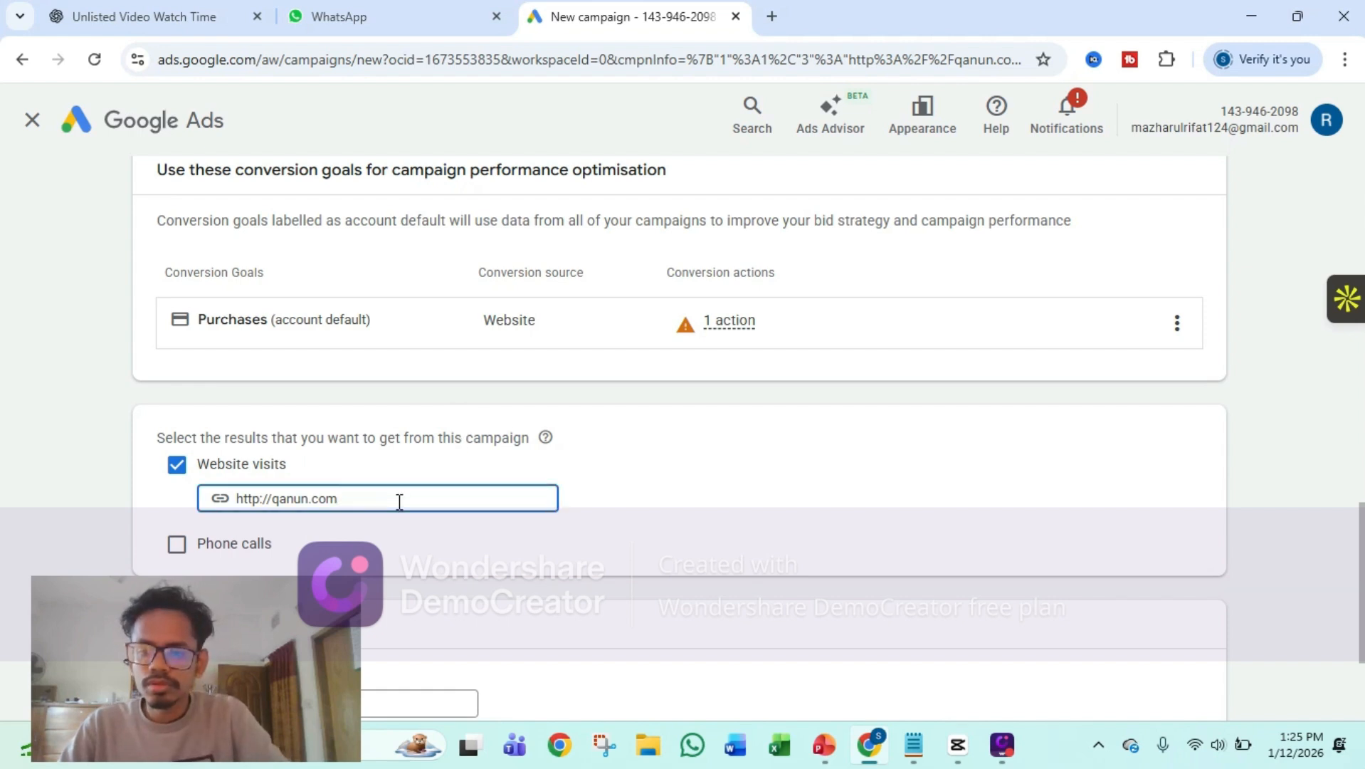
text(.)
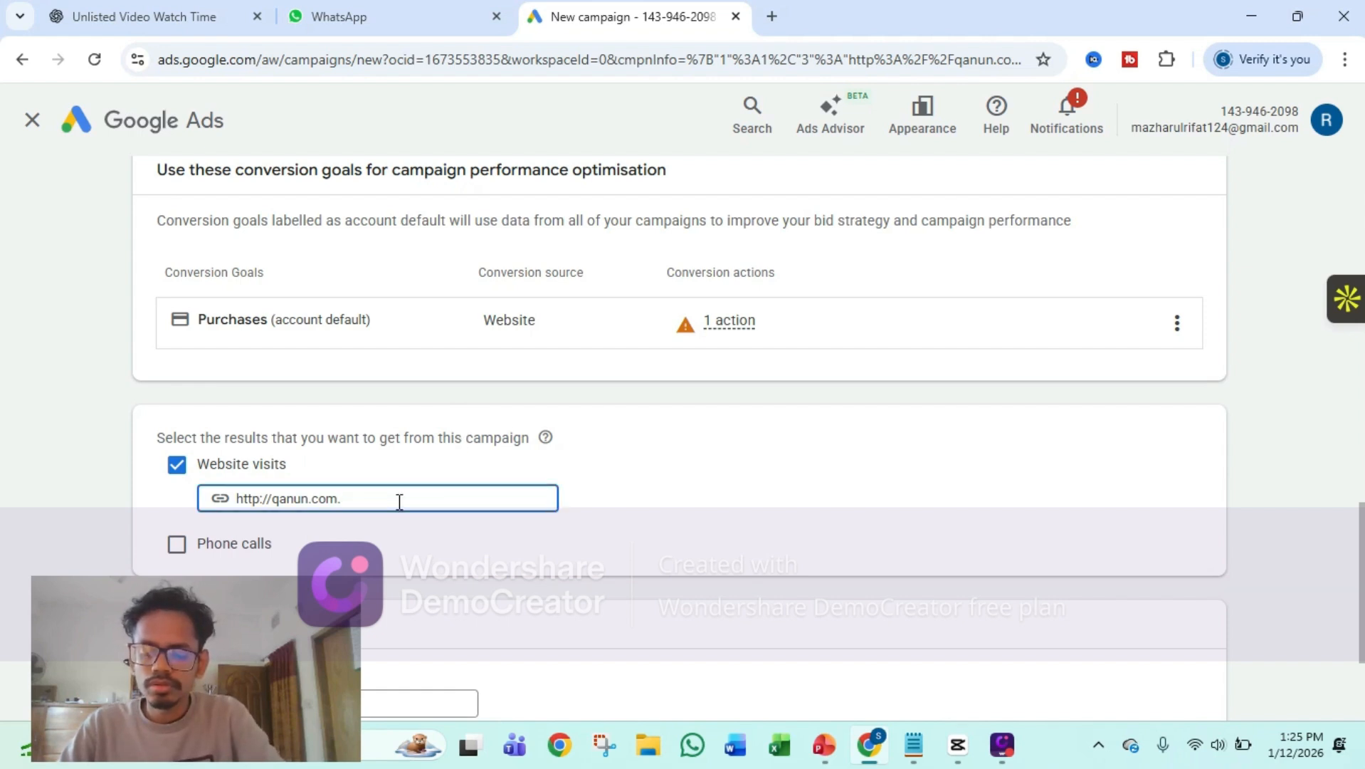
text(bd)
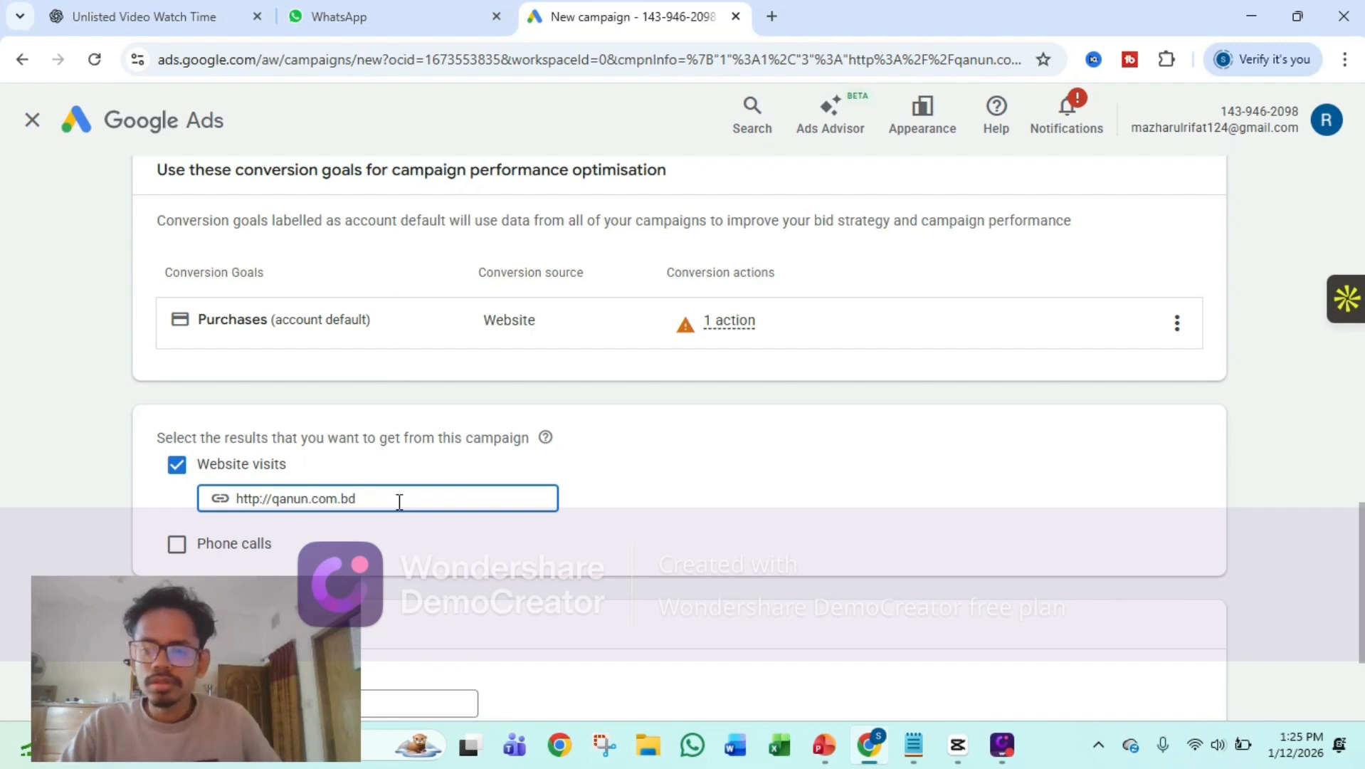
Name the campaign "Trade License Service" and start it as a new campaign rather than finishing the saved draft
scroll(1358, 332, down, 3)
click(388, 499)
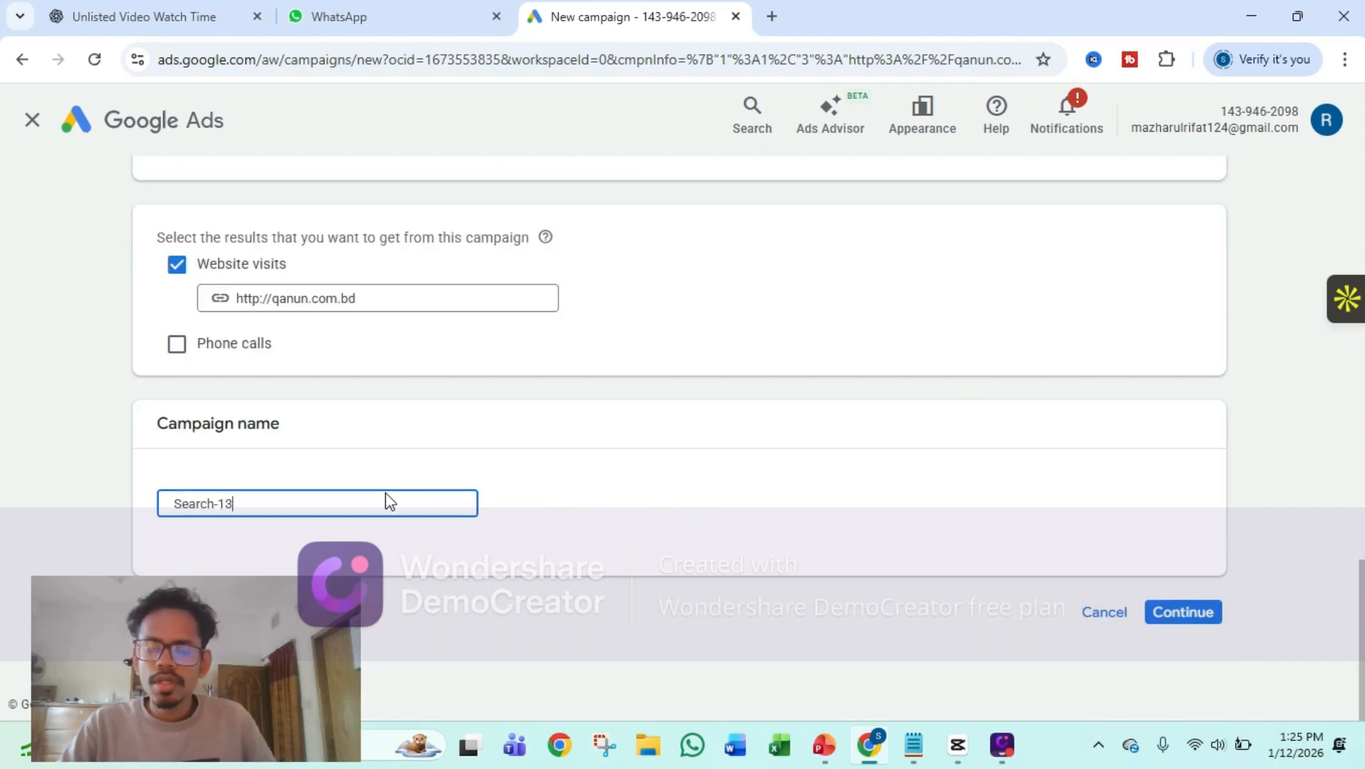
drag(245, 503, 115, 507)
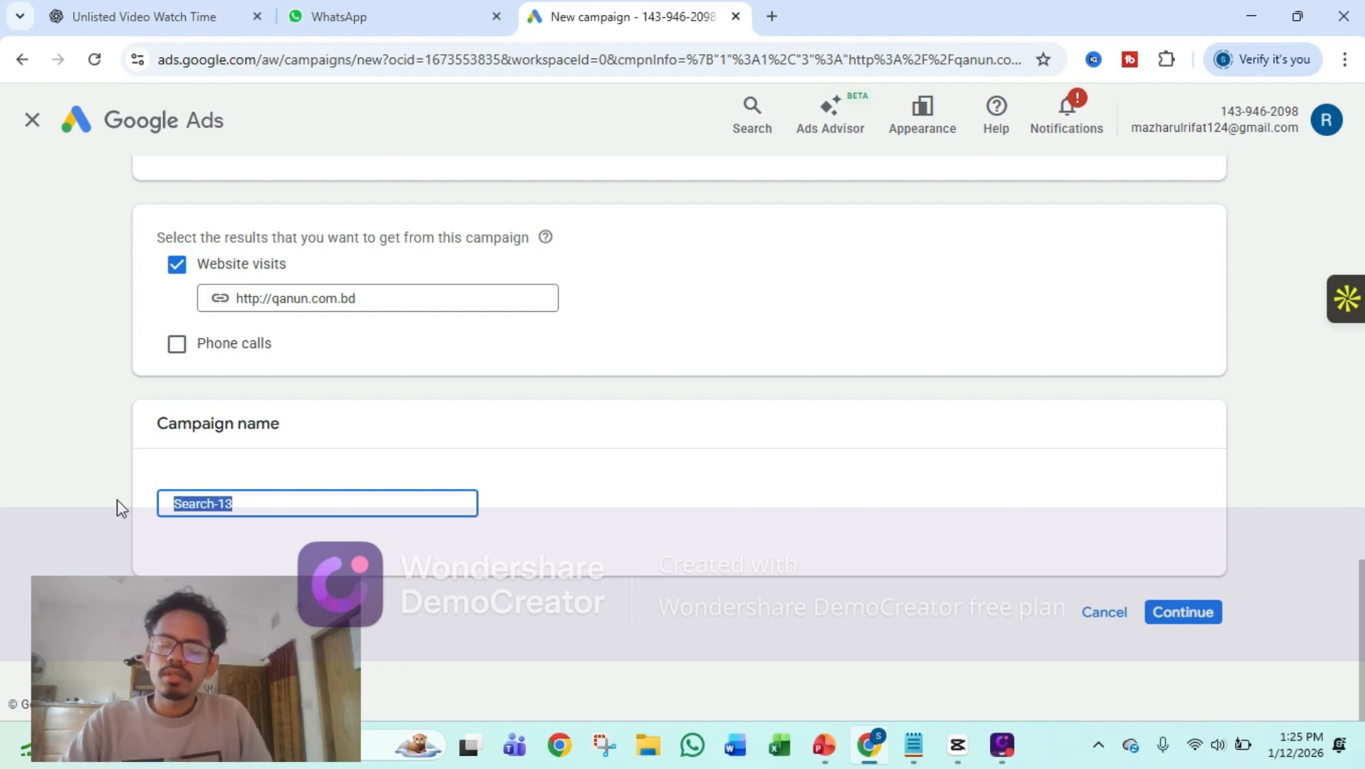
text(Tr)
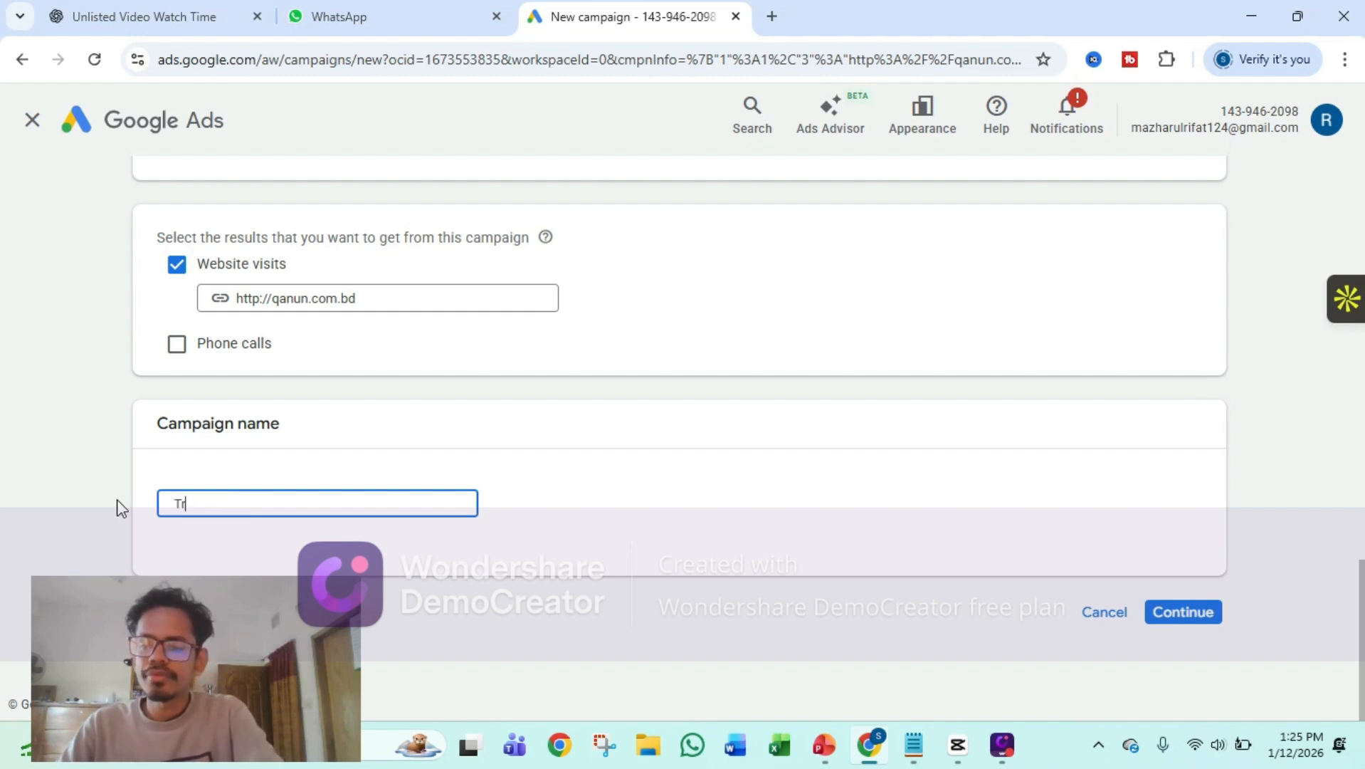
text(rade)
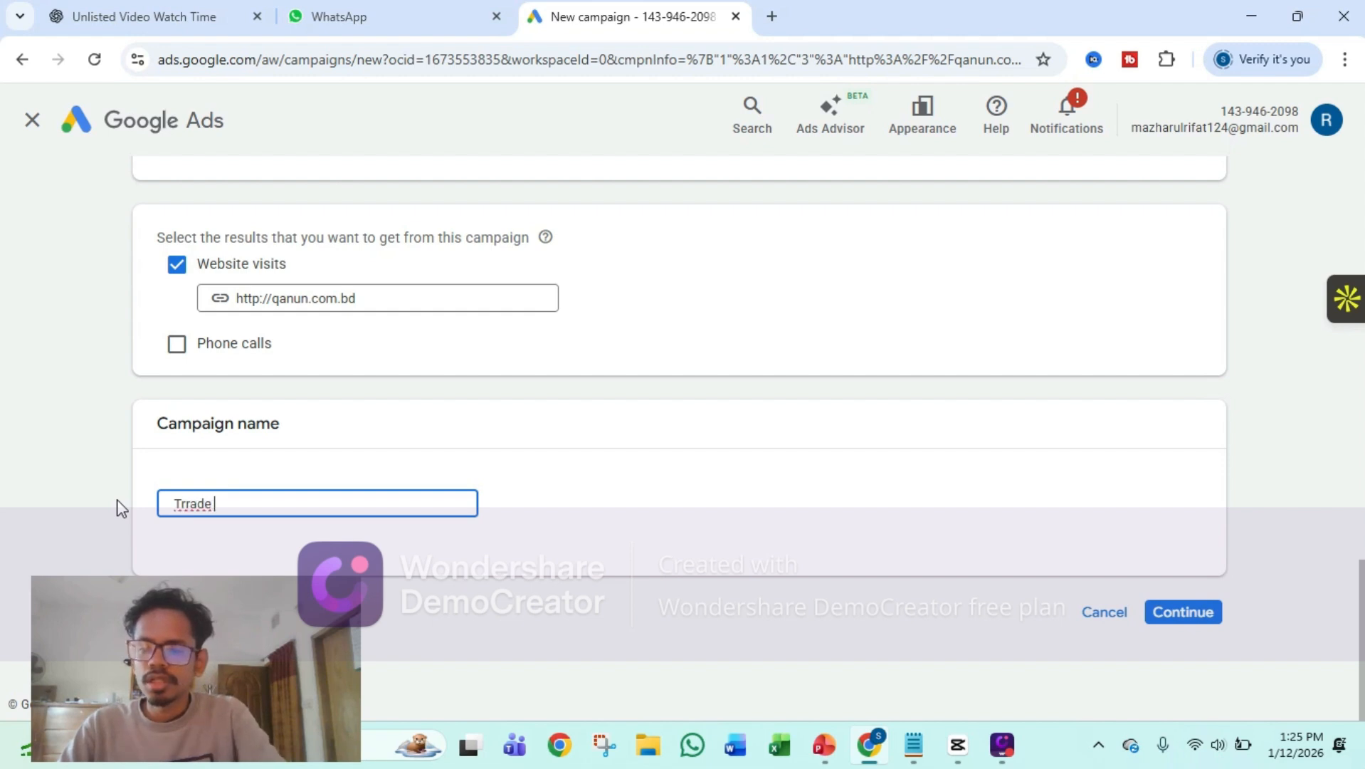
key(BackSpace)
key(BackSpace)
key(BackSpace)
key(BackSpace)
key(BackSpace)
text(ade)
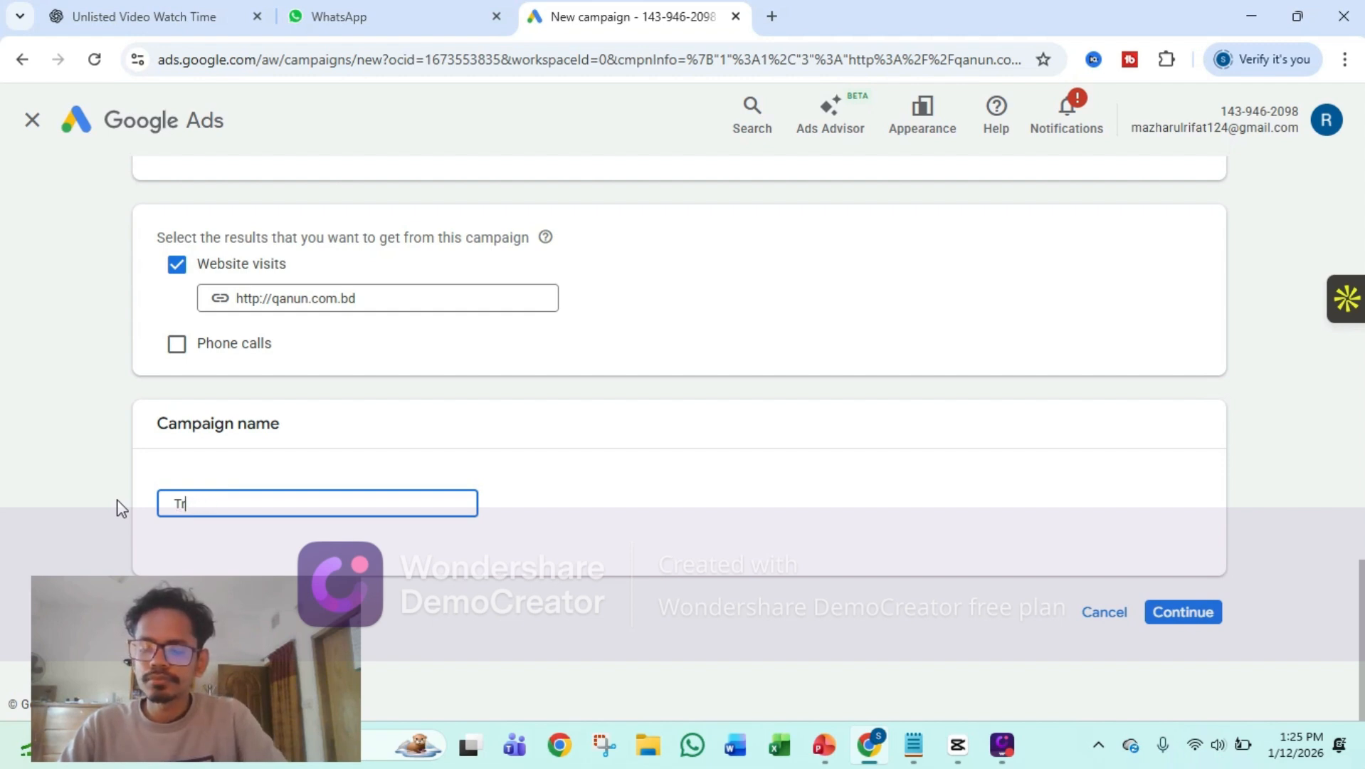
text( Lic)
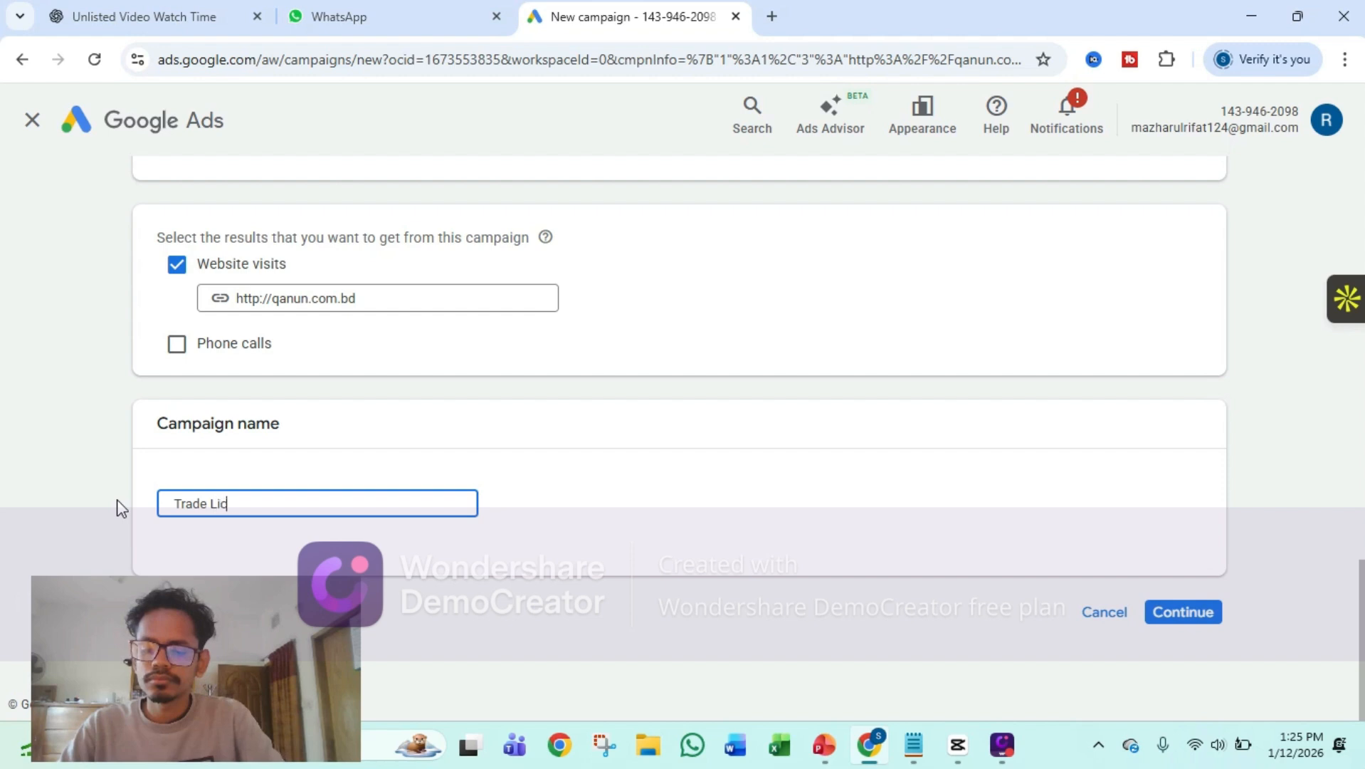
text(ense Service)
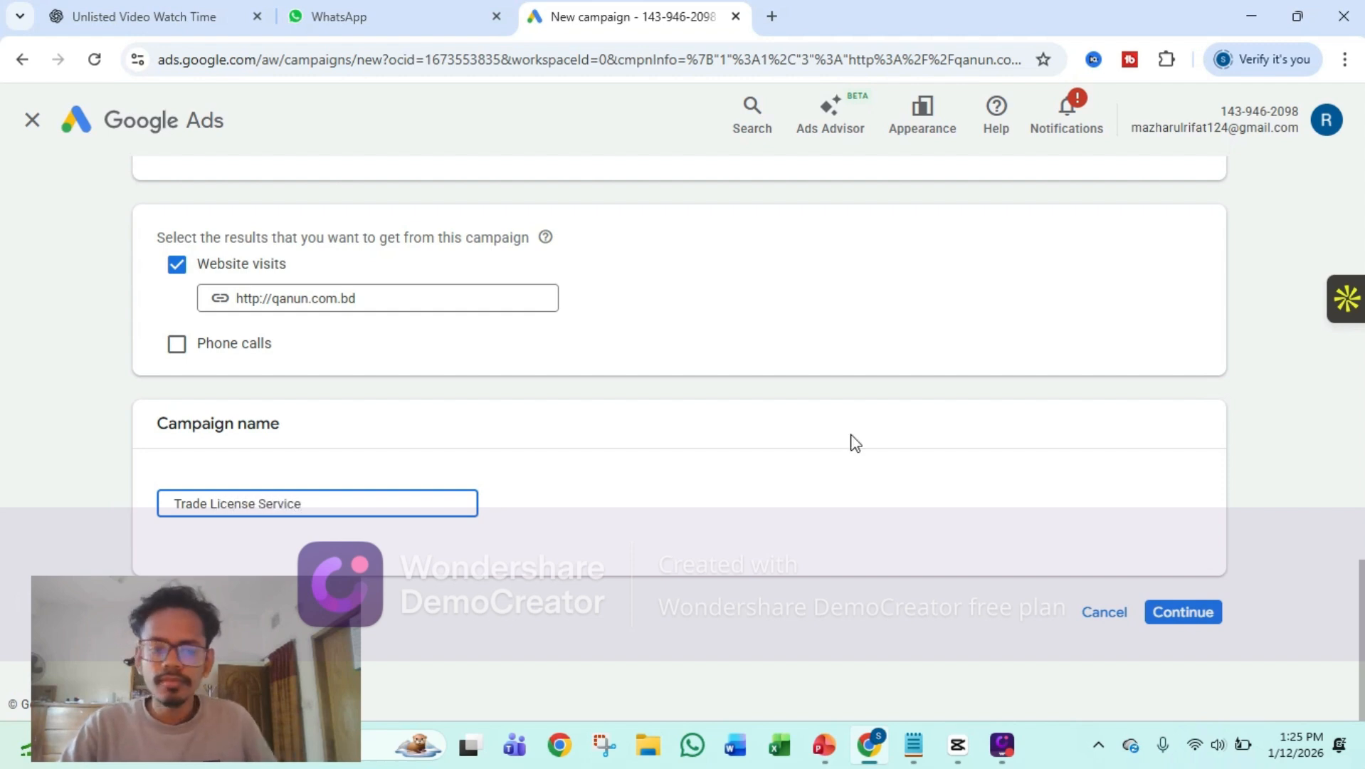
click(1183, 612)
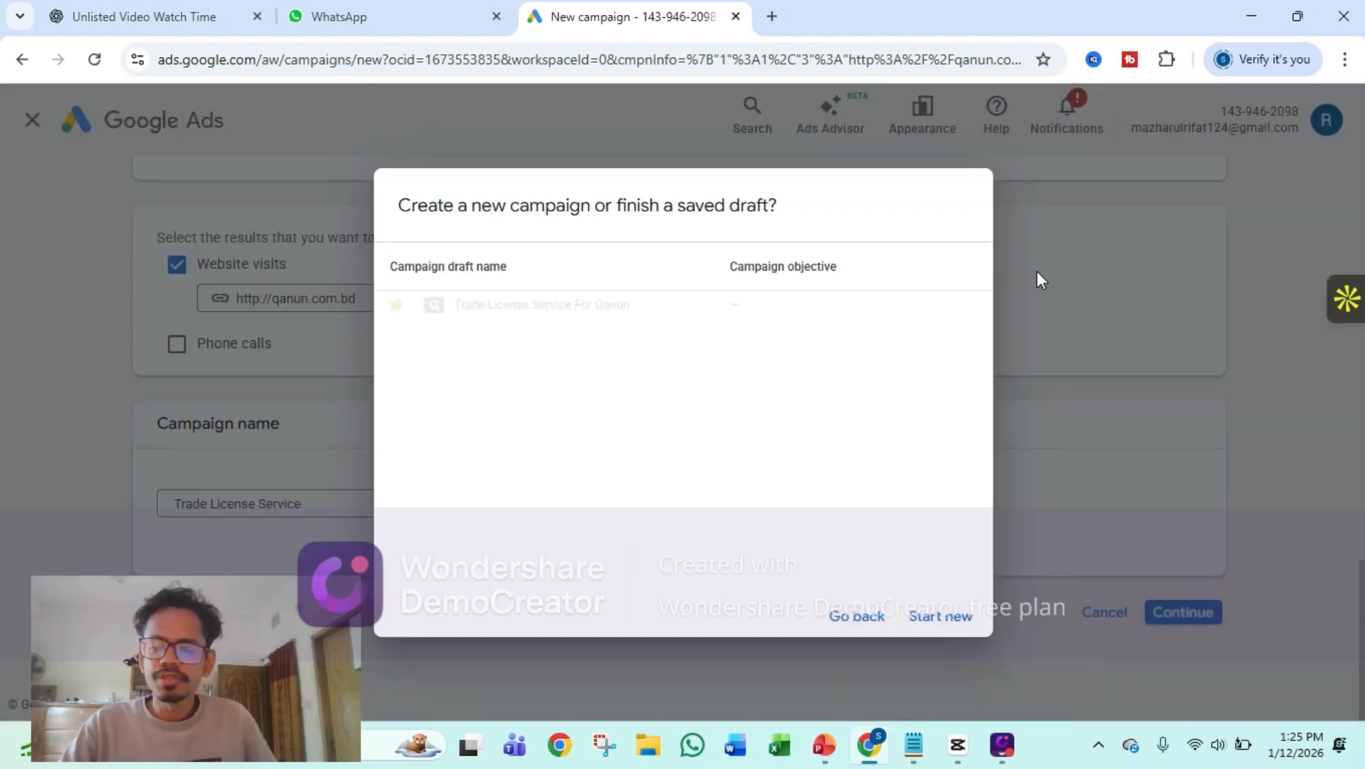
click(934, 620)
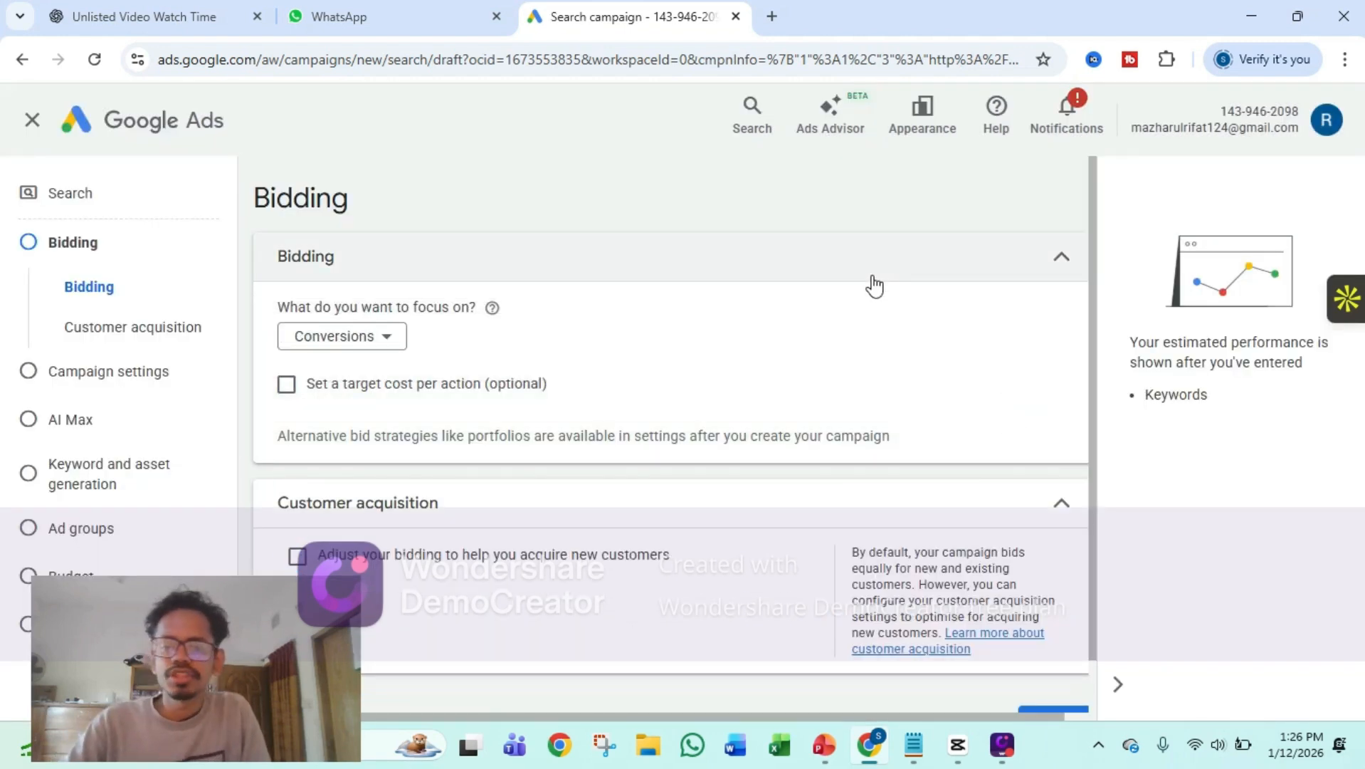
Choose Conversions as the bidding focus and set a target cost per action of INR 50.00
click(381, 338)
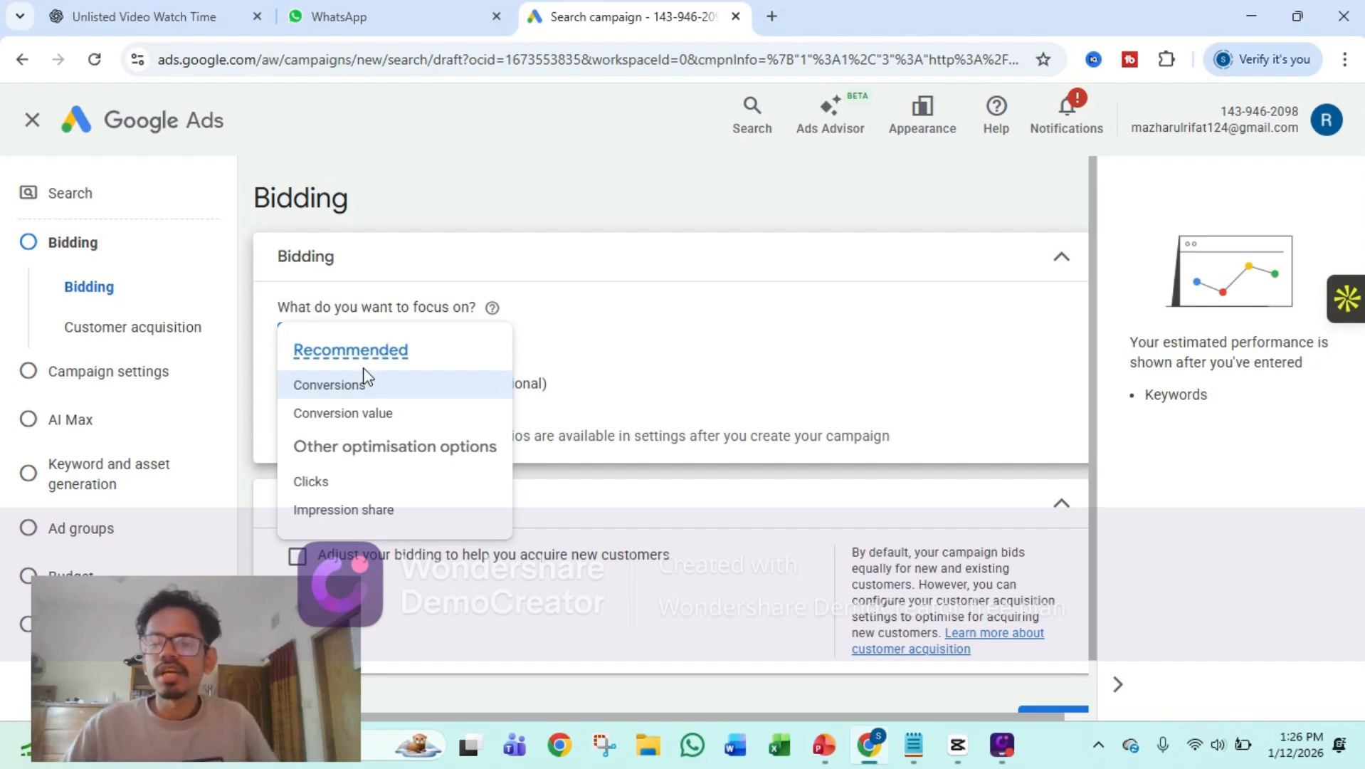
click(388, 385)
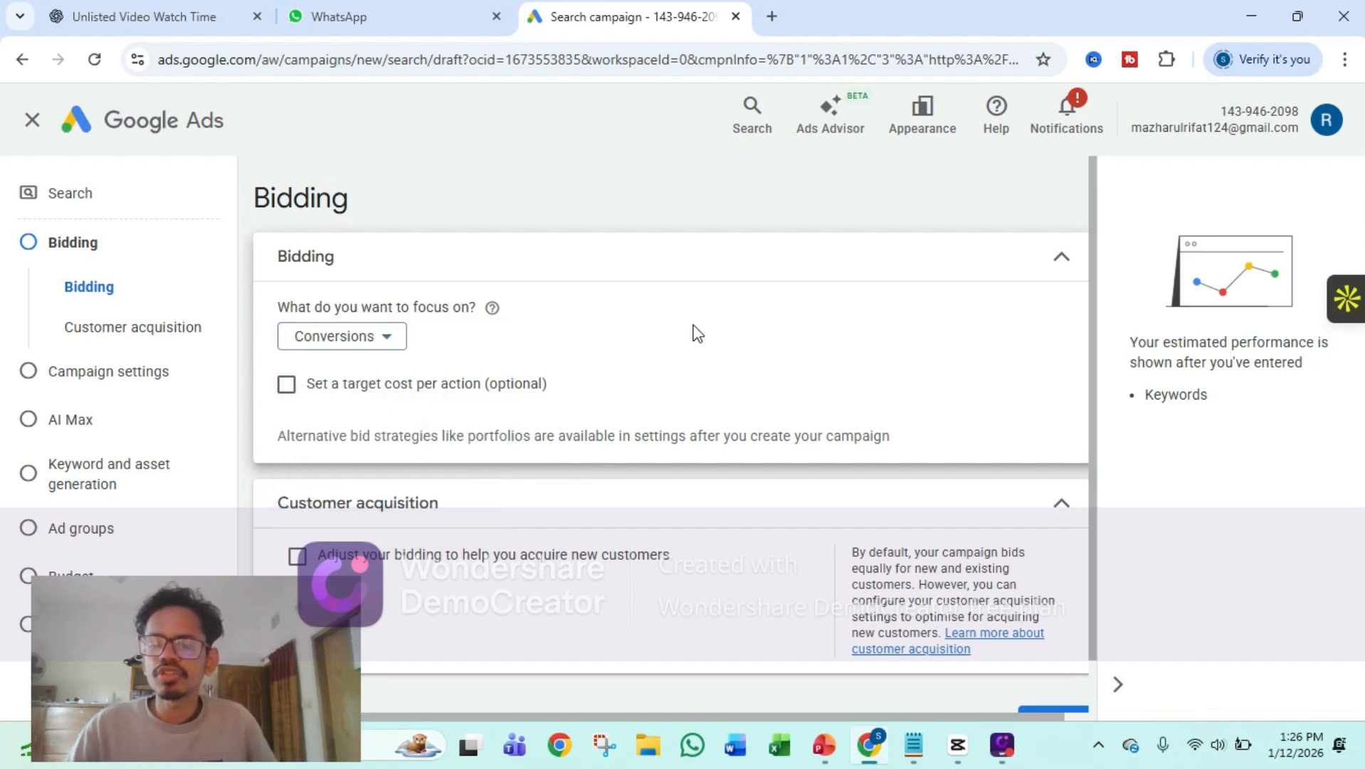
scroll(696, 333, down, 1)
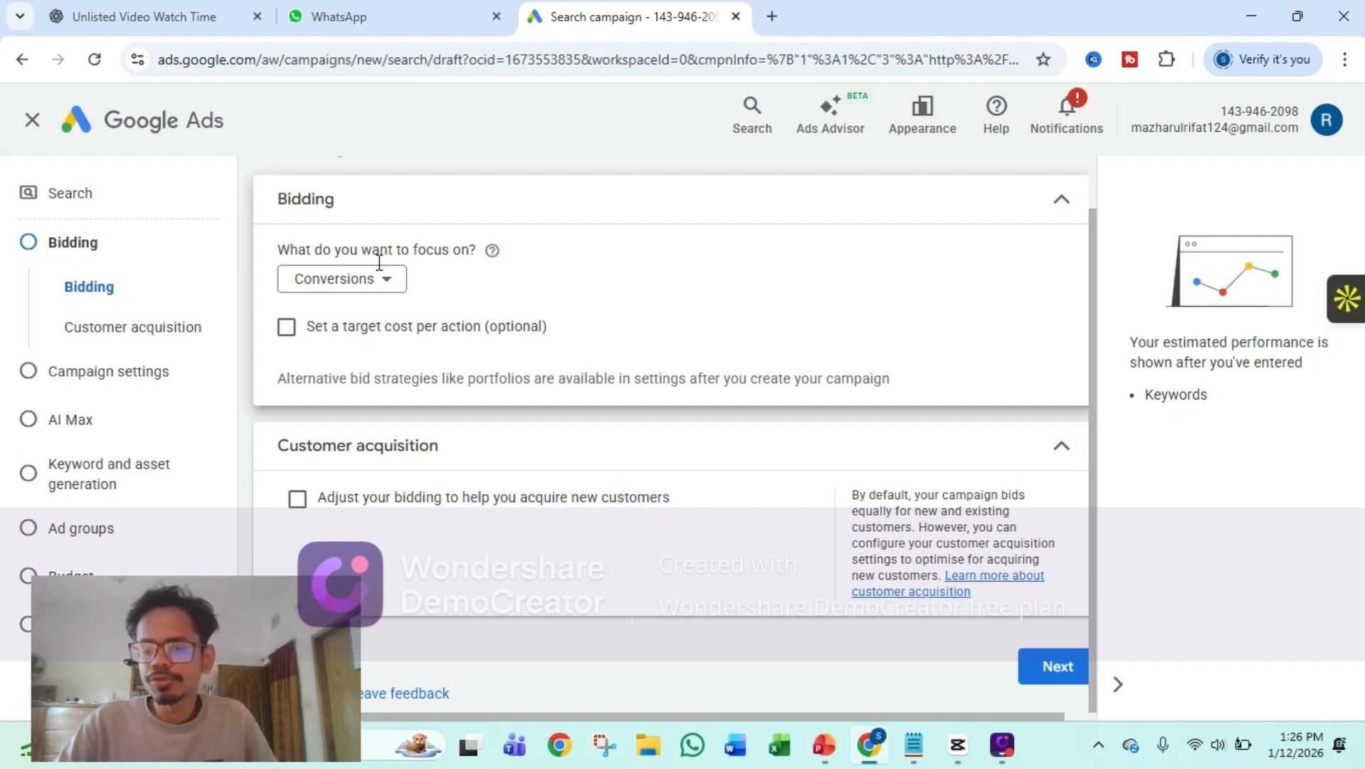
click(286, 326)
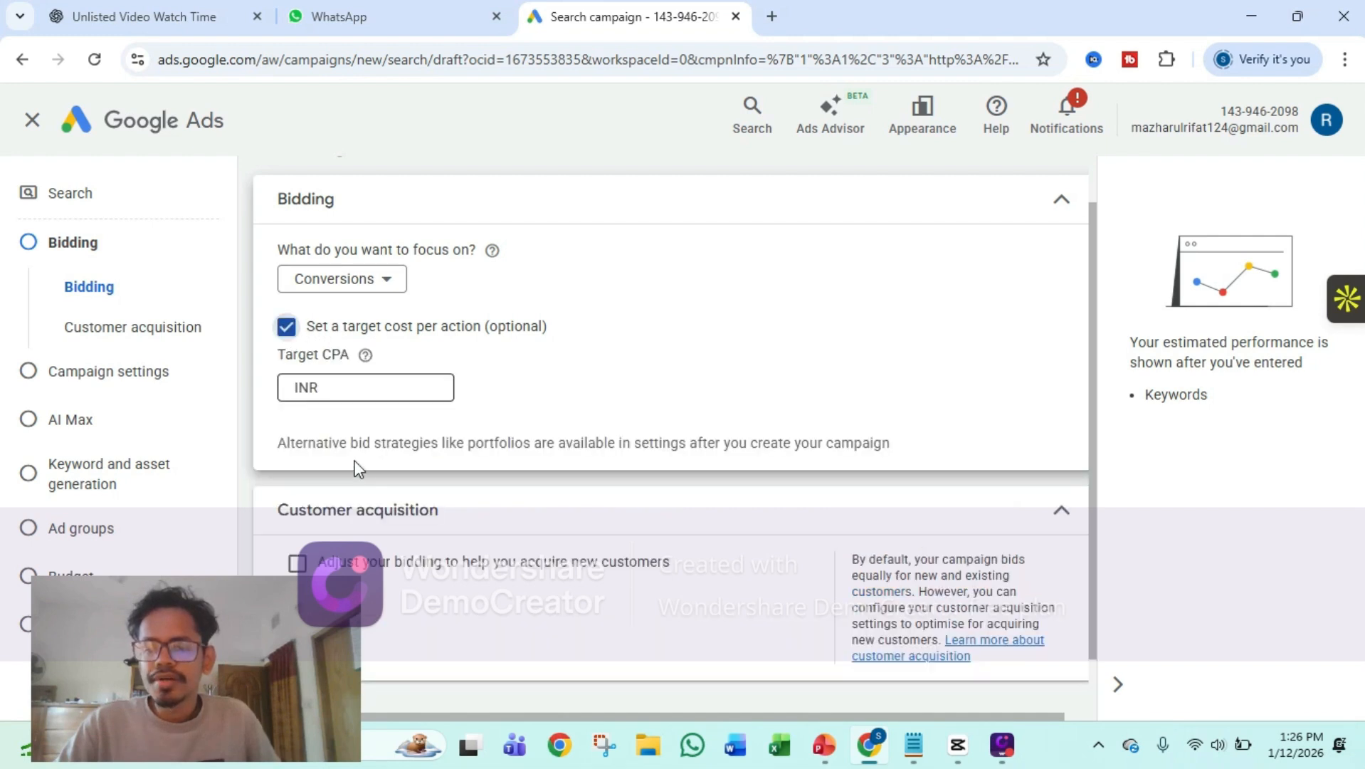
click(353, 390)
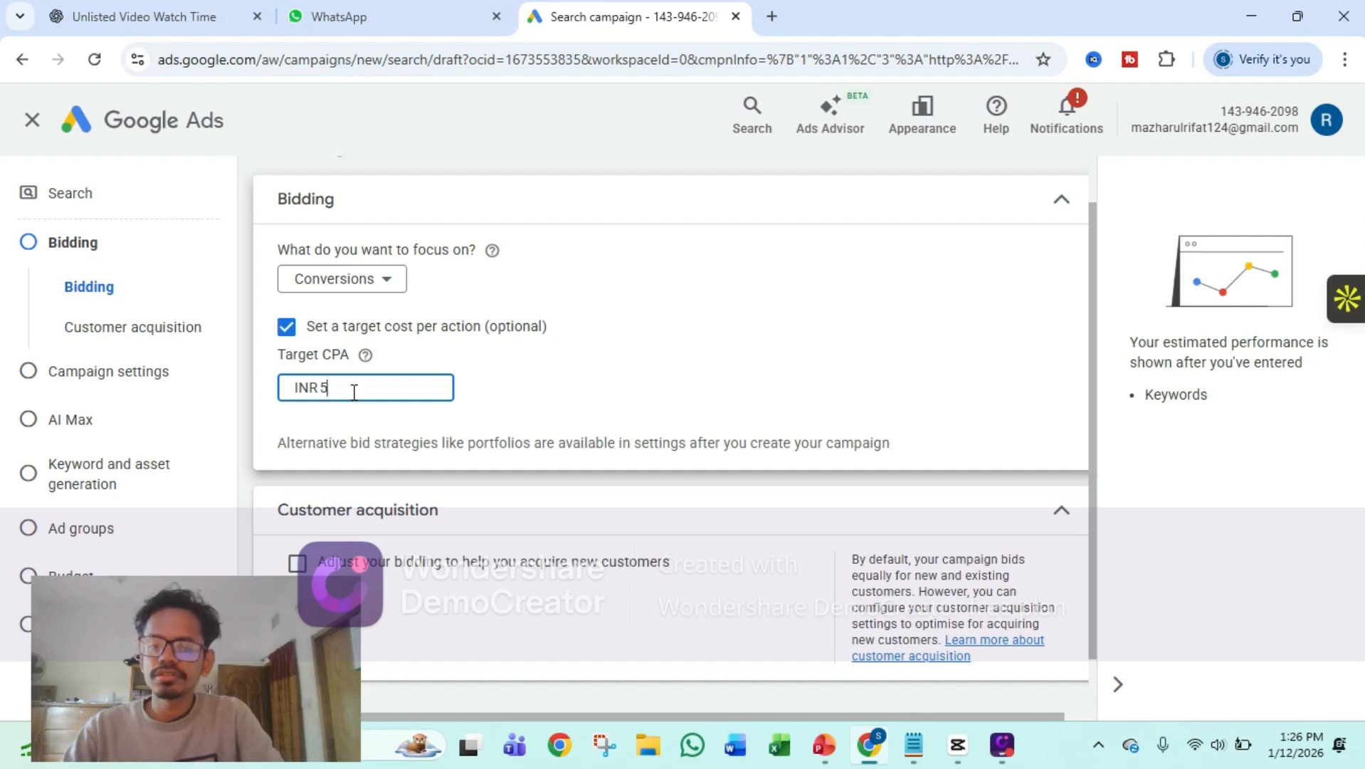
click(707, 393)
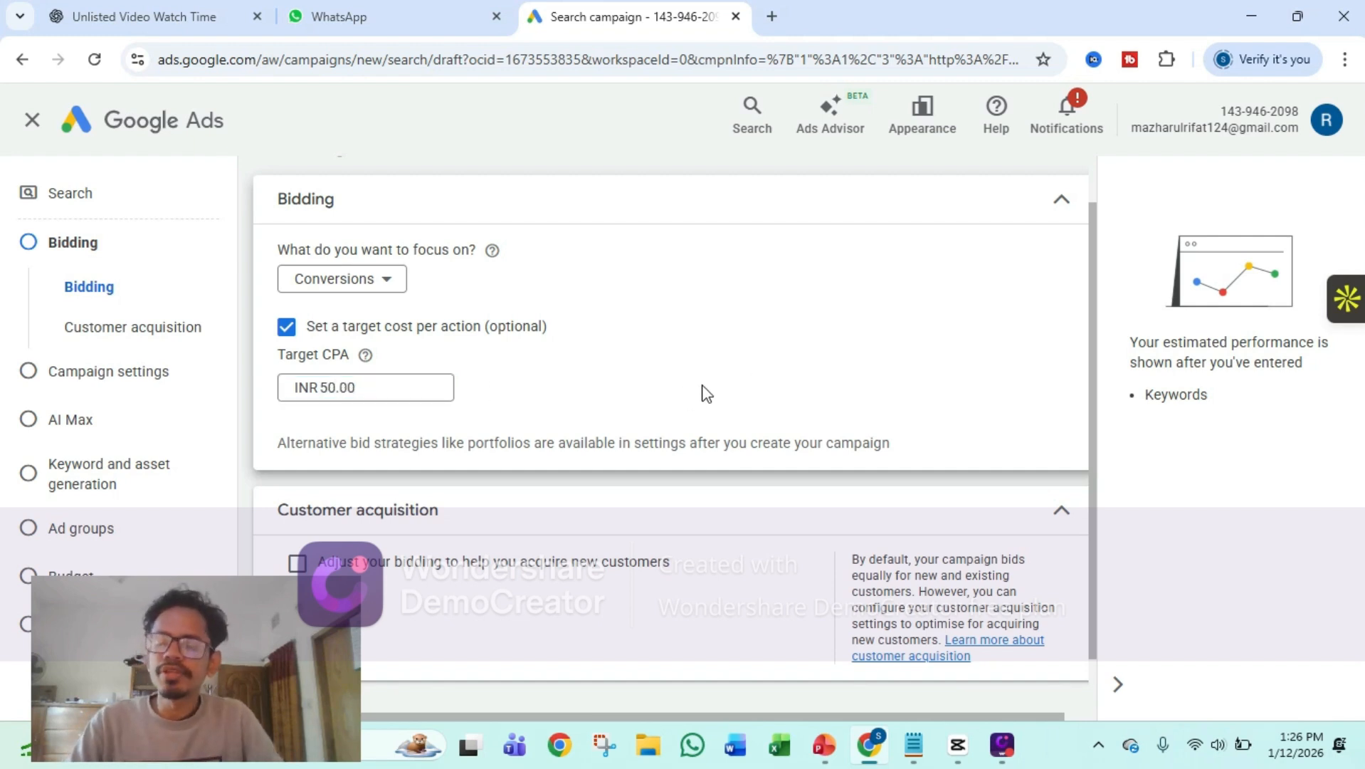
Turn off the optional target cost per action for bidding and continue to the campaign settings
click(287, 328)
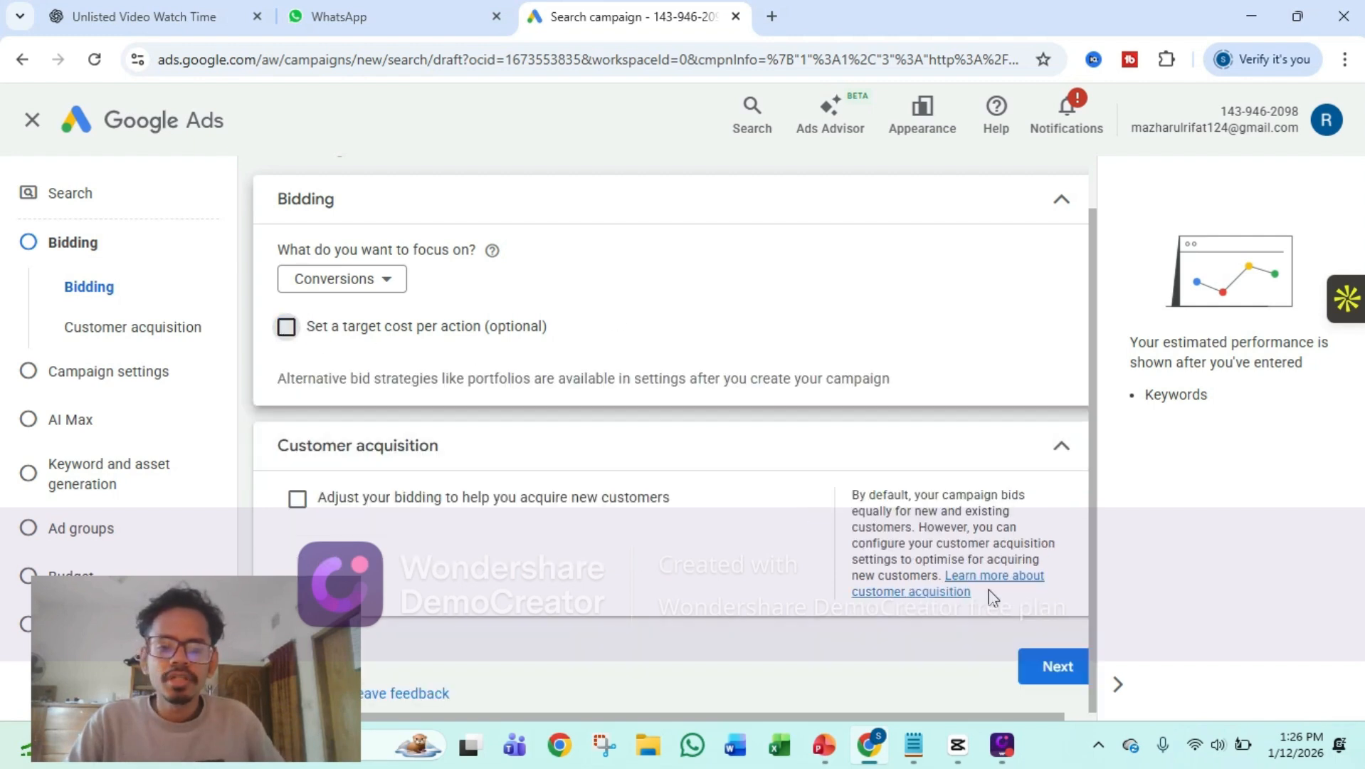
click(1068, 669)
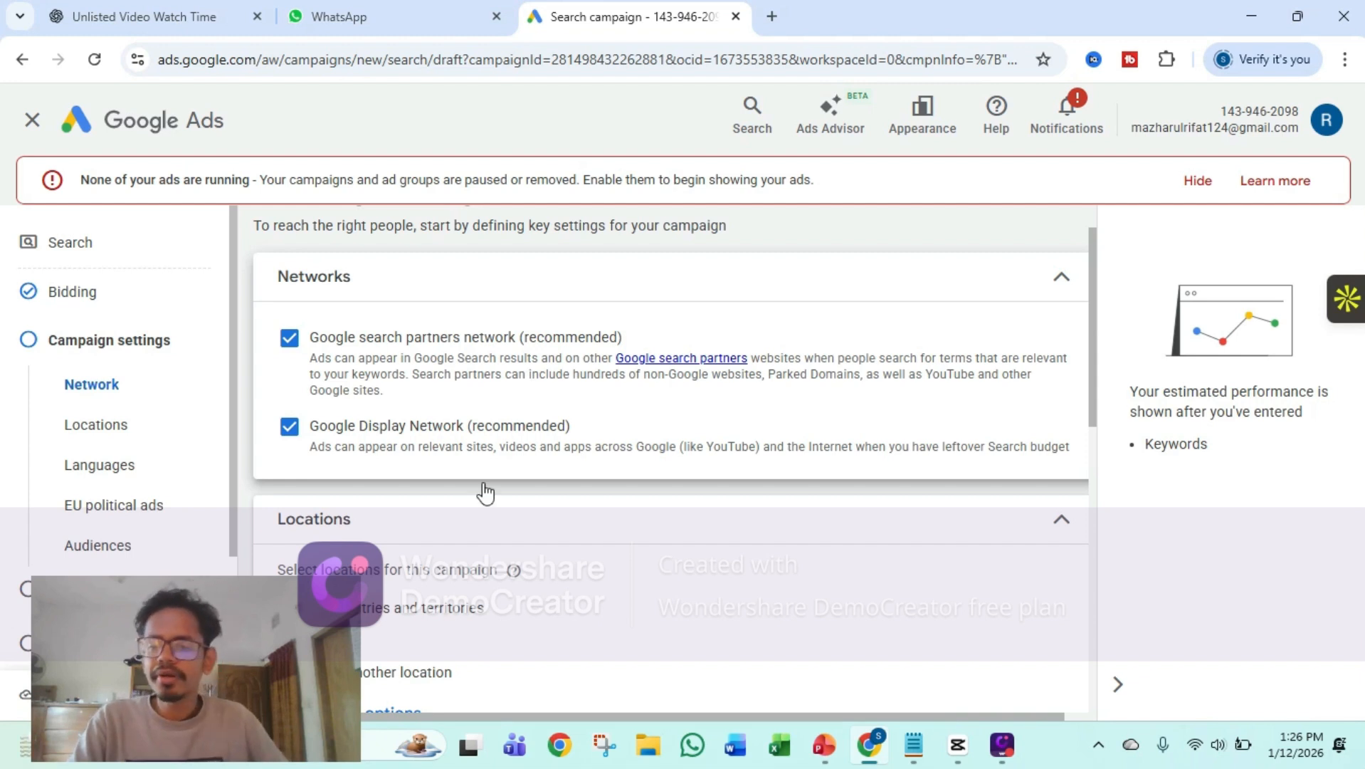
Target the campaign at another location instead of all countries, searching for Dhaka and including Dhaka Division, Bangladesh
scroll(516, 605, down, 3)
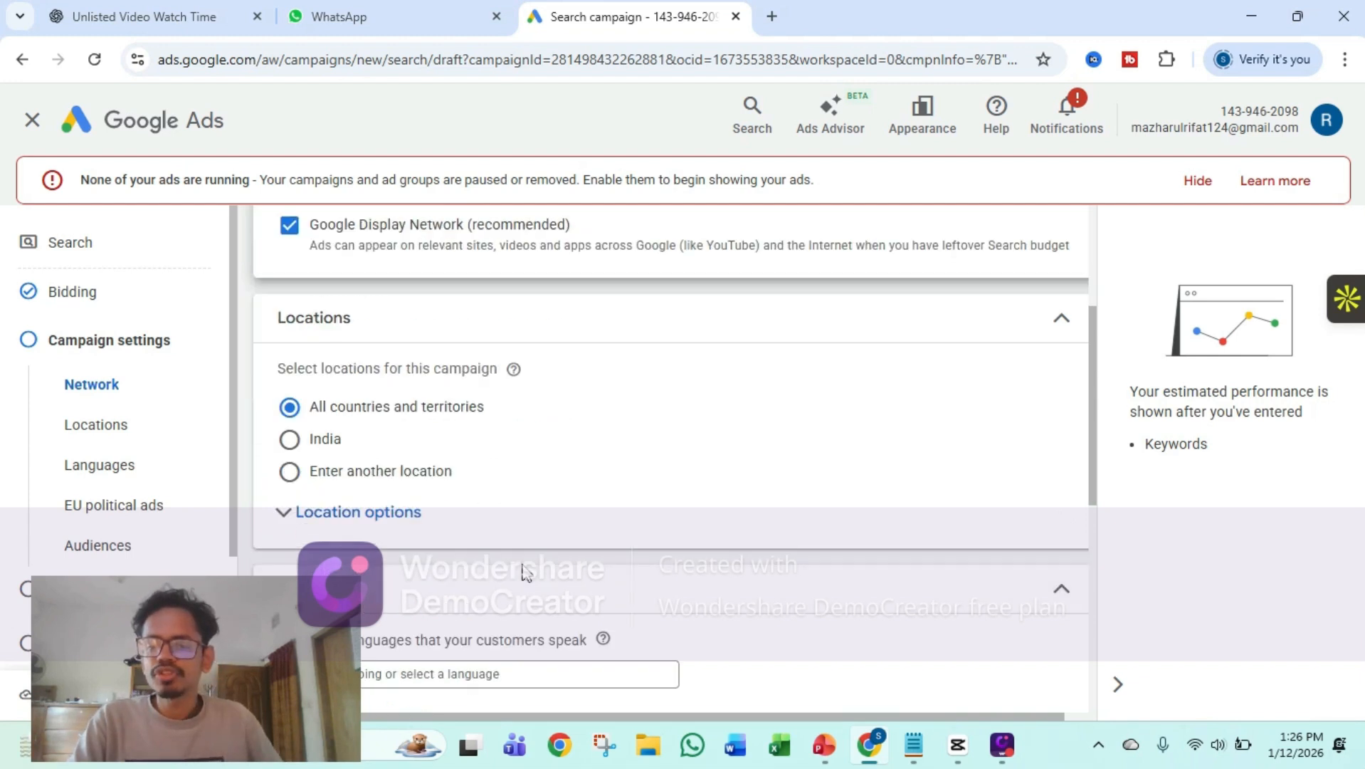
click(290, 472)
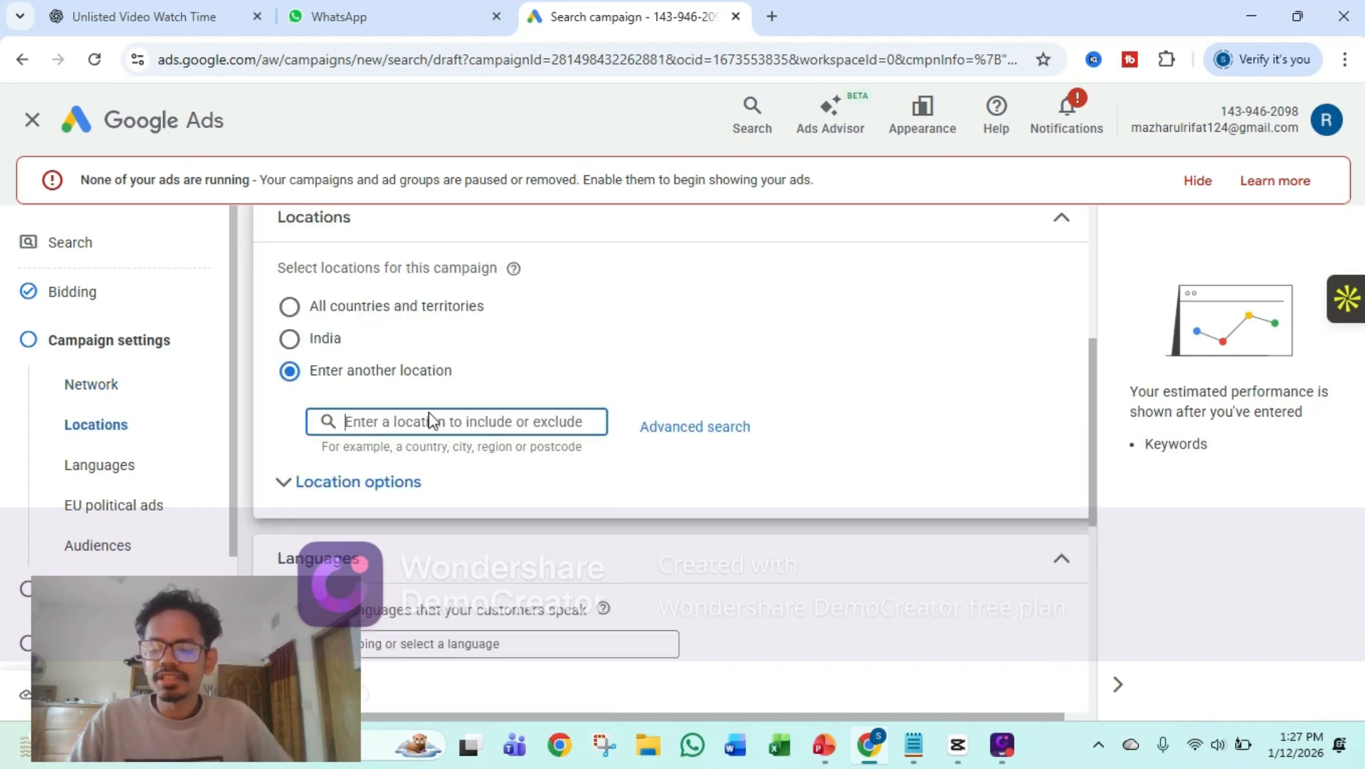
text(Dhaka)
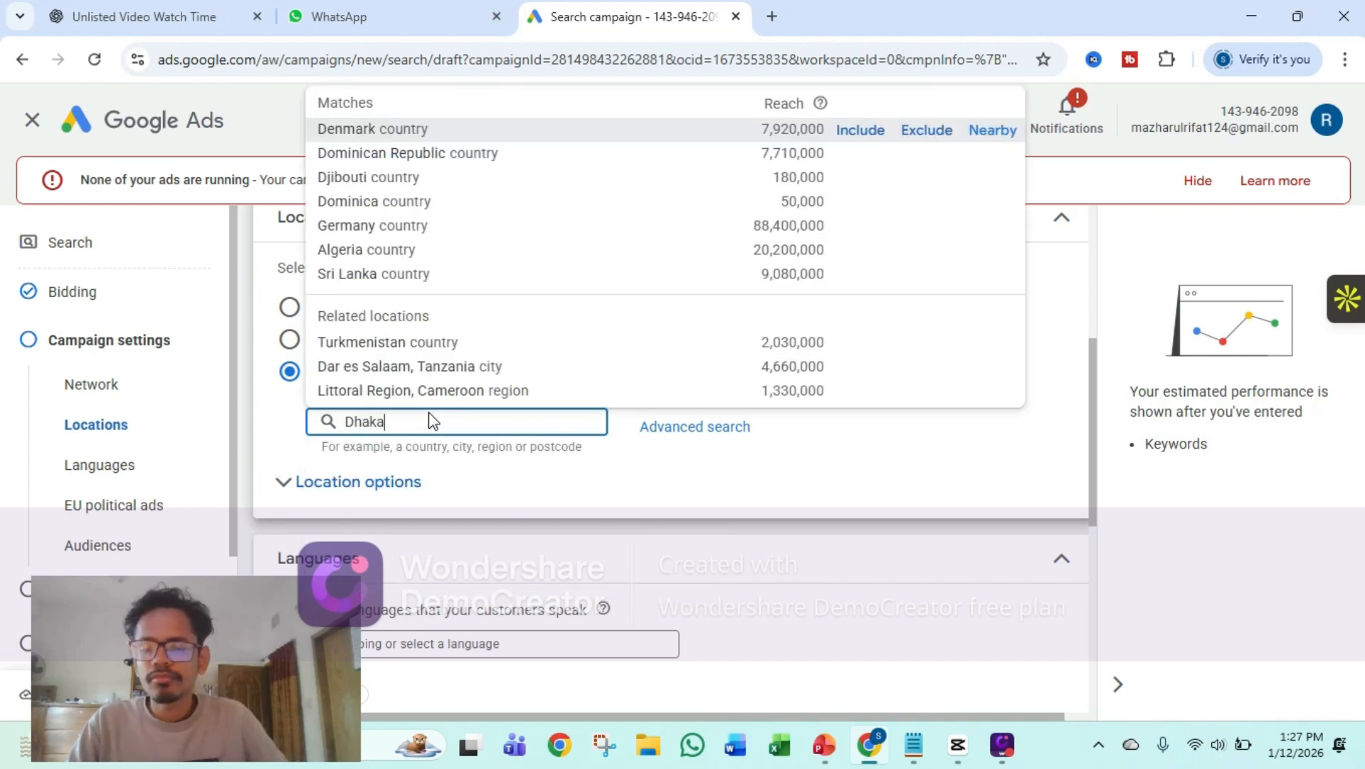
click(507, 128)
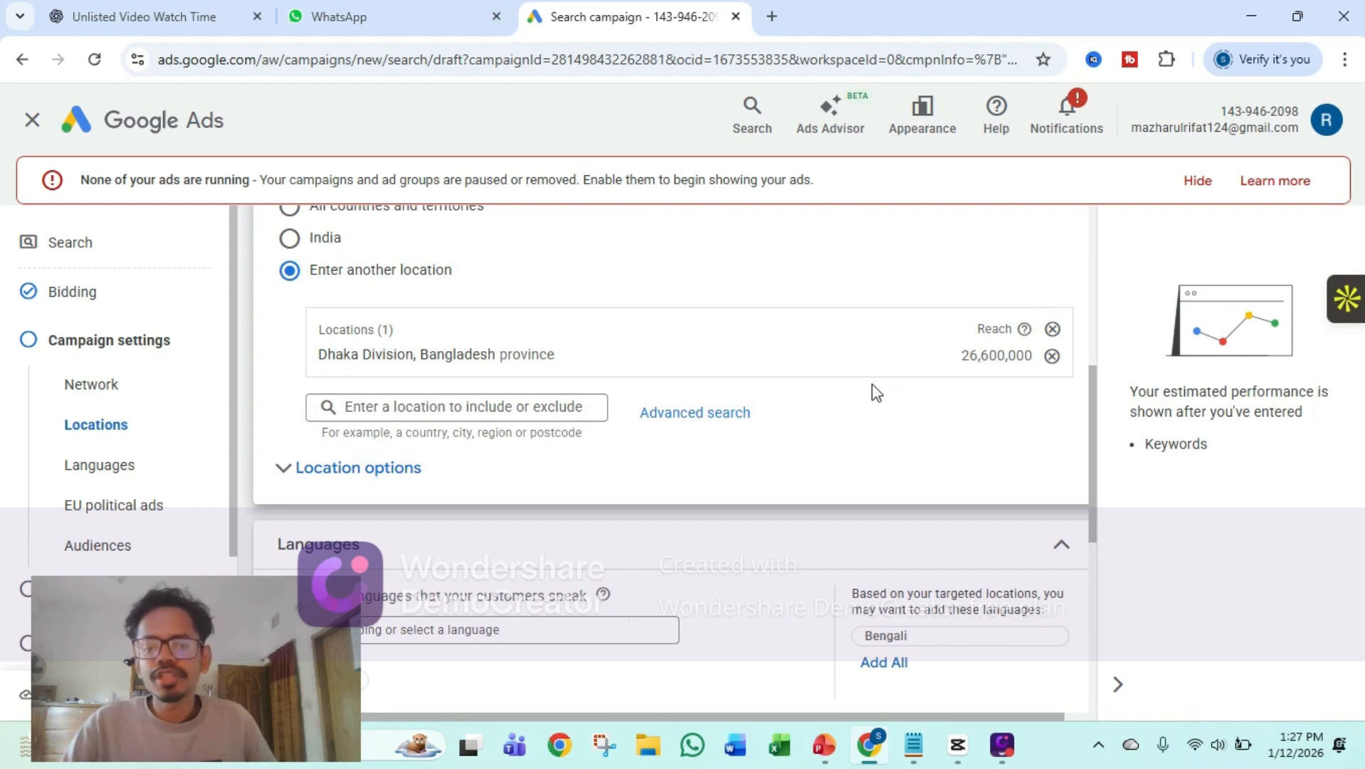
click(677, 429)
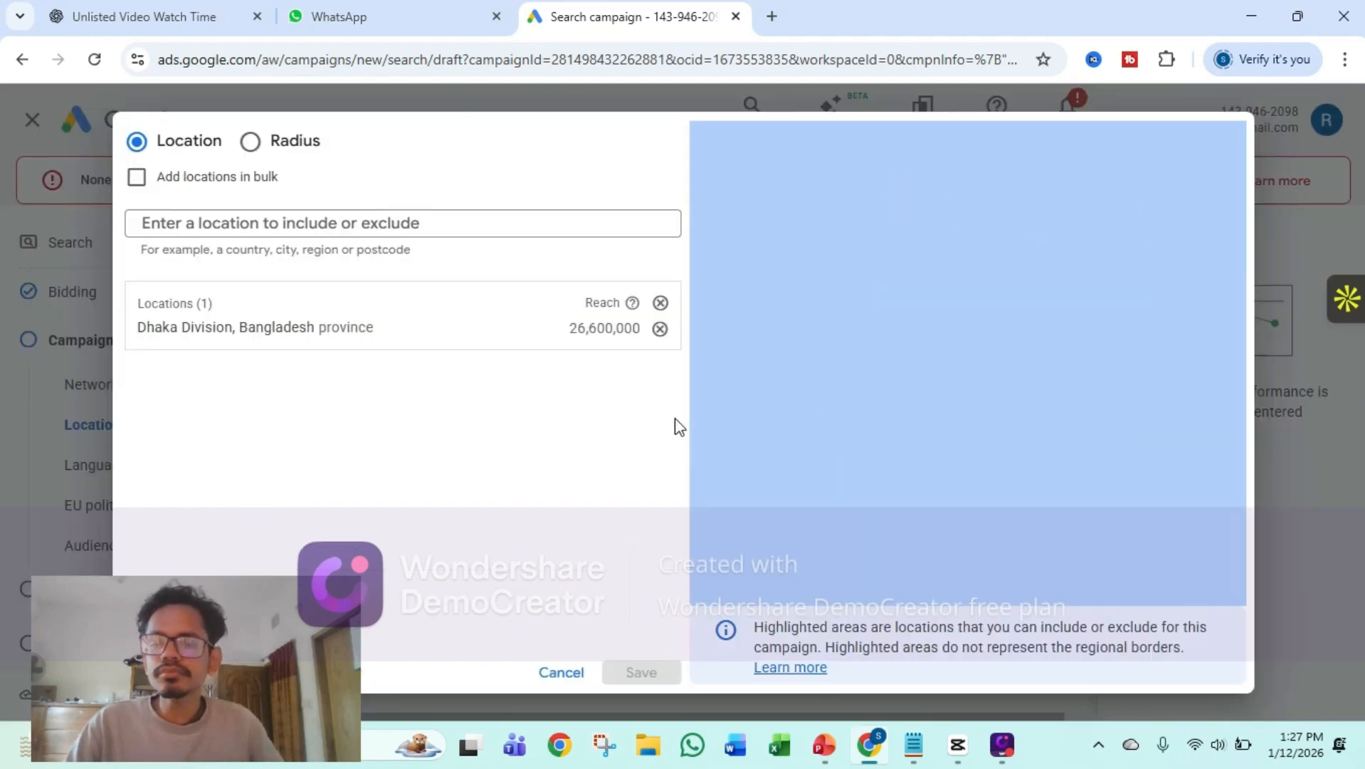
click(275, 152)
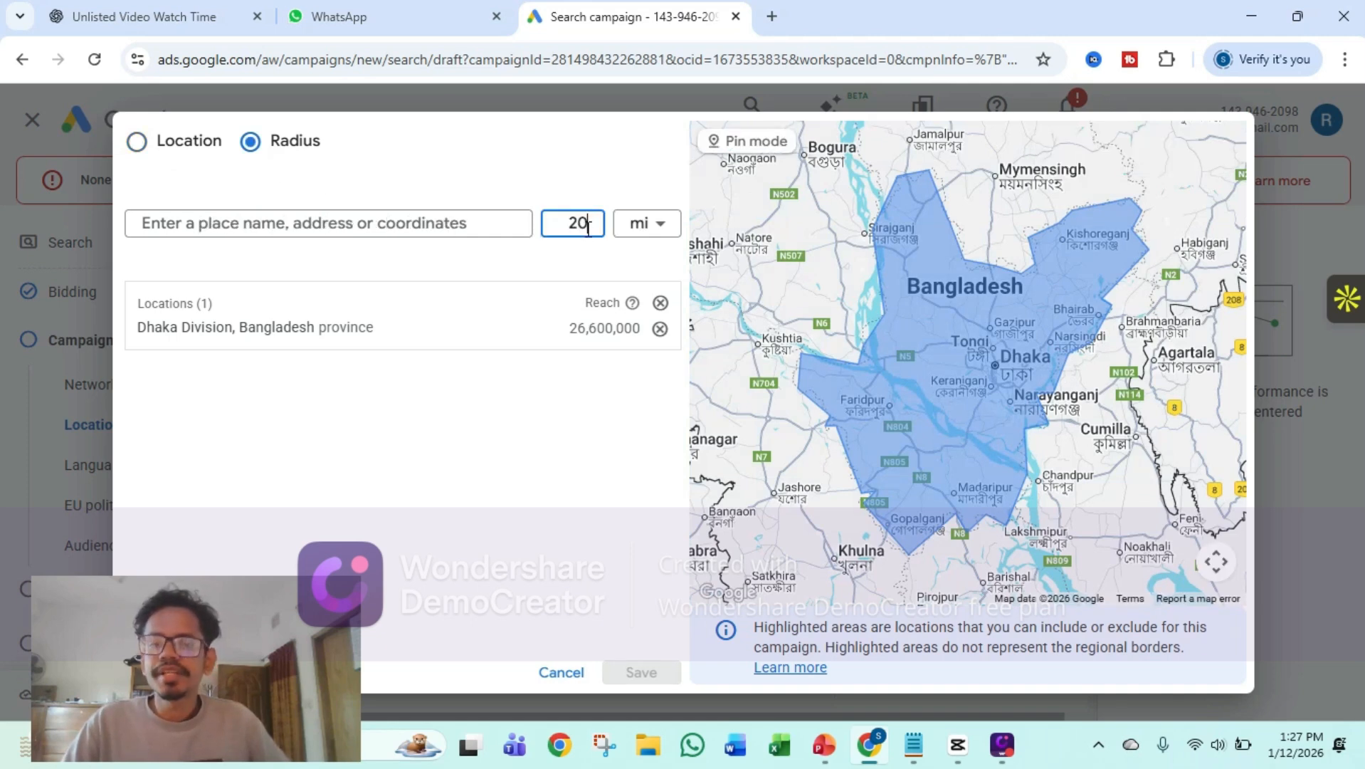
click(630, 227)
click(643, 266)
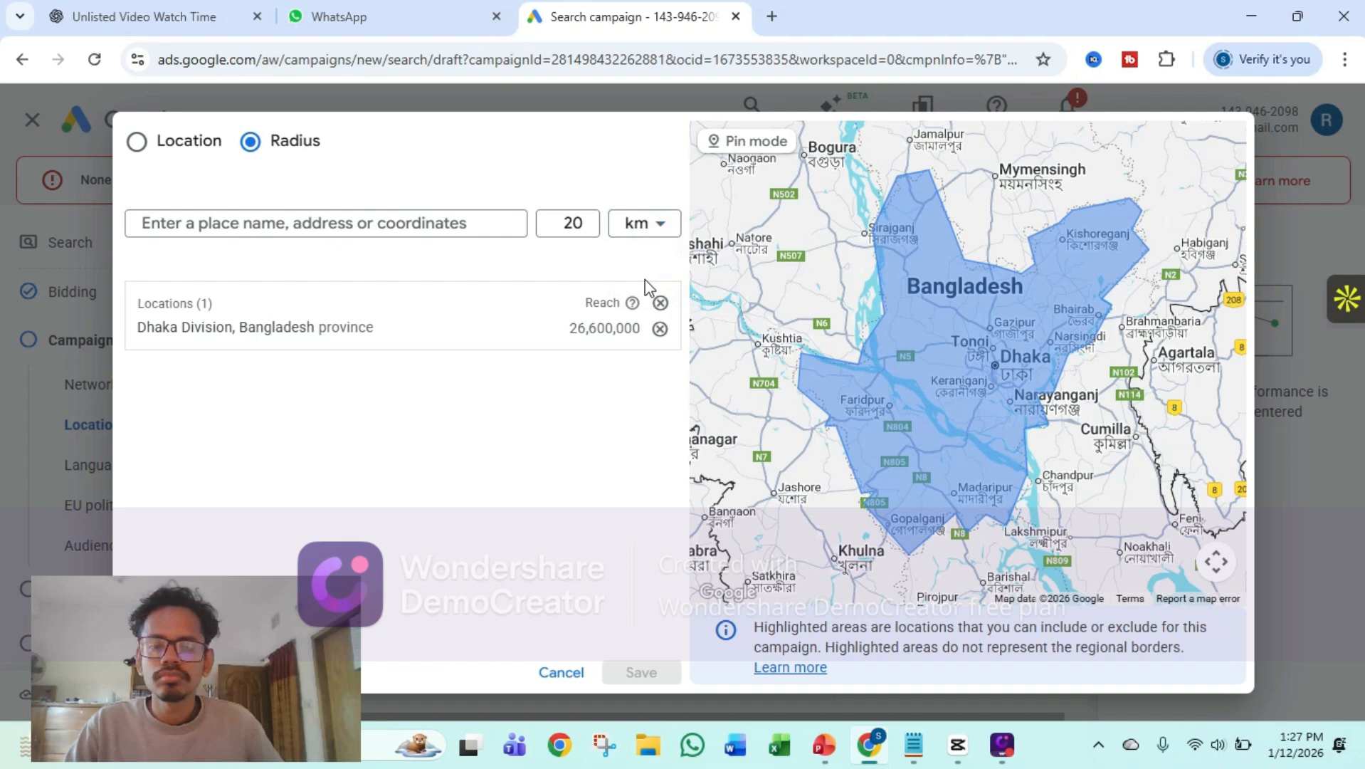
click(561, 673)
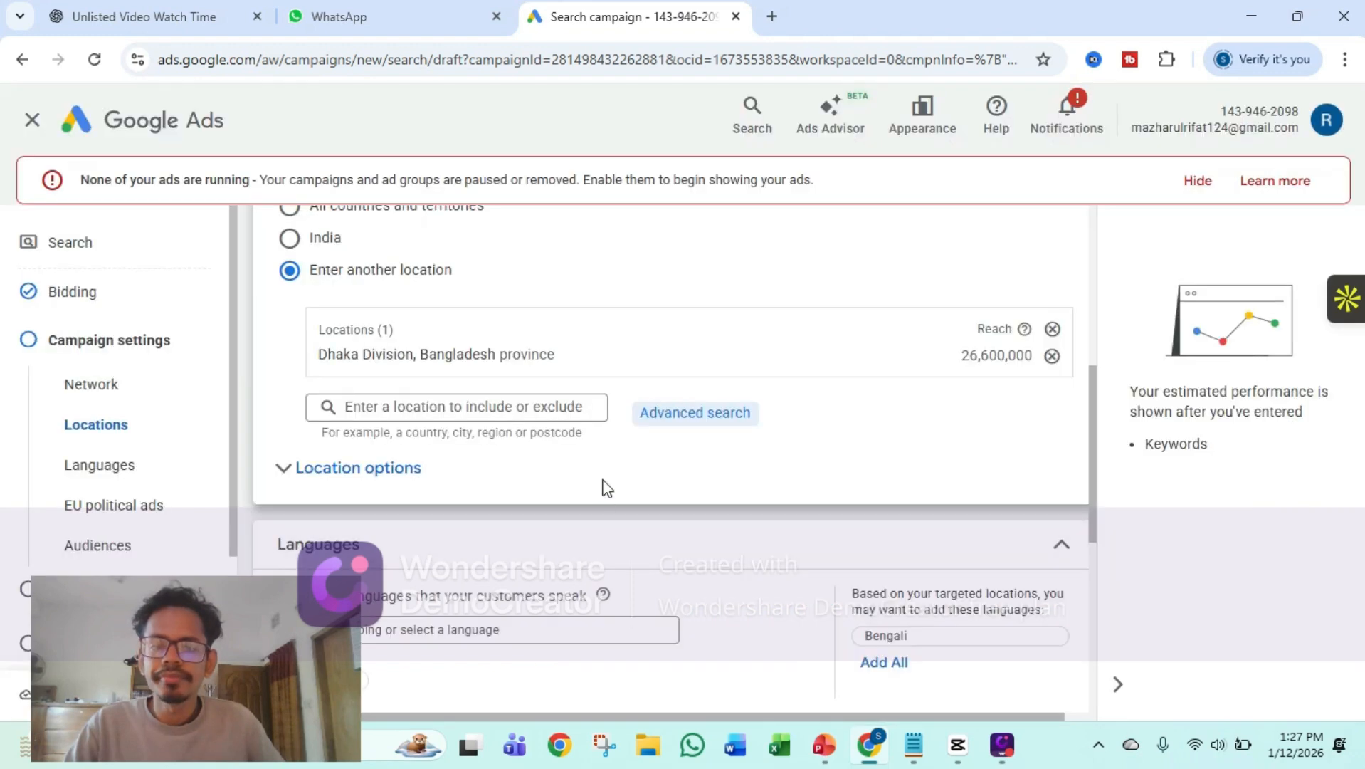
Add Bengali to the customers' languages alongside English, and declare that the campaign doesn't have EU political ads
scroll(526, 430, down, 4)
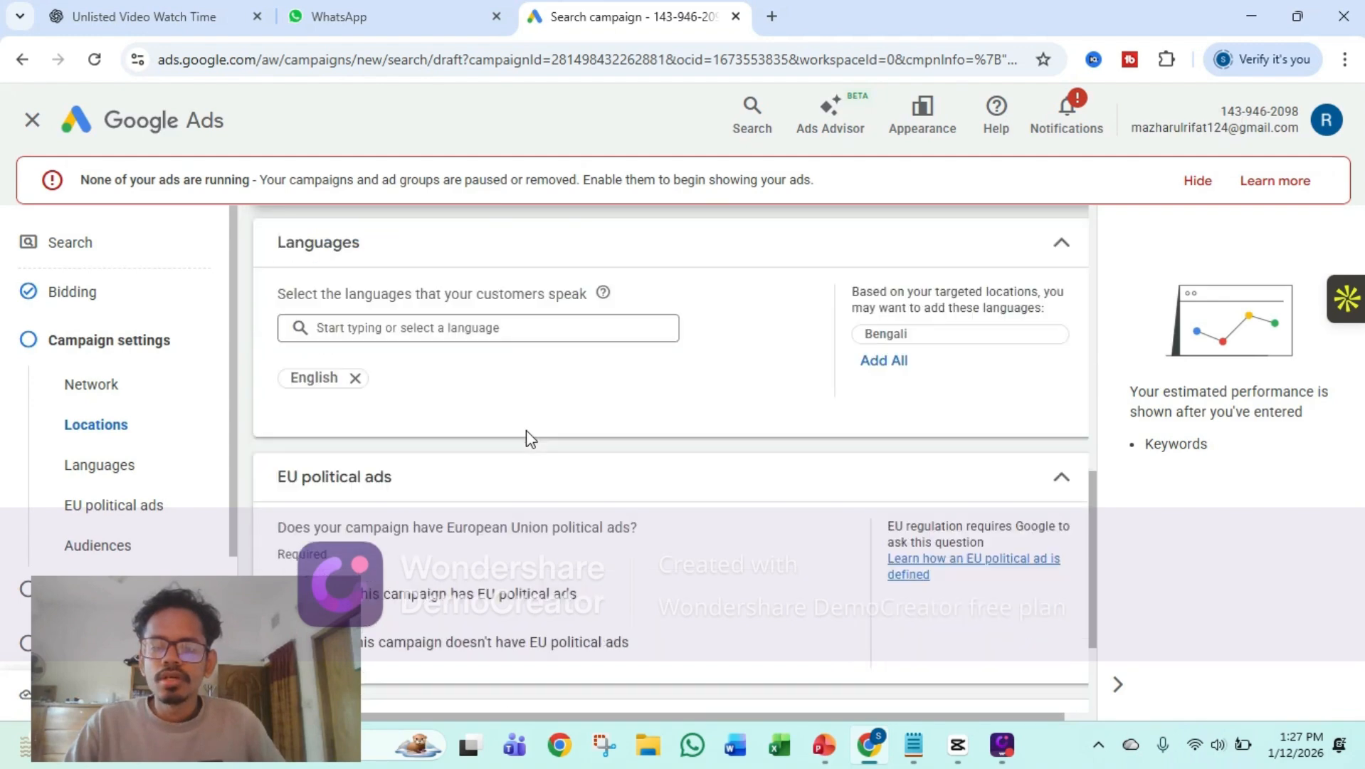
click(533, 336)
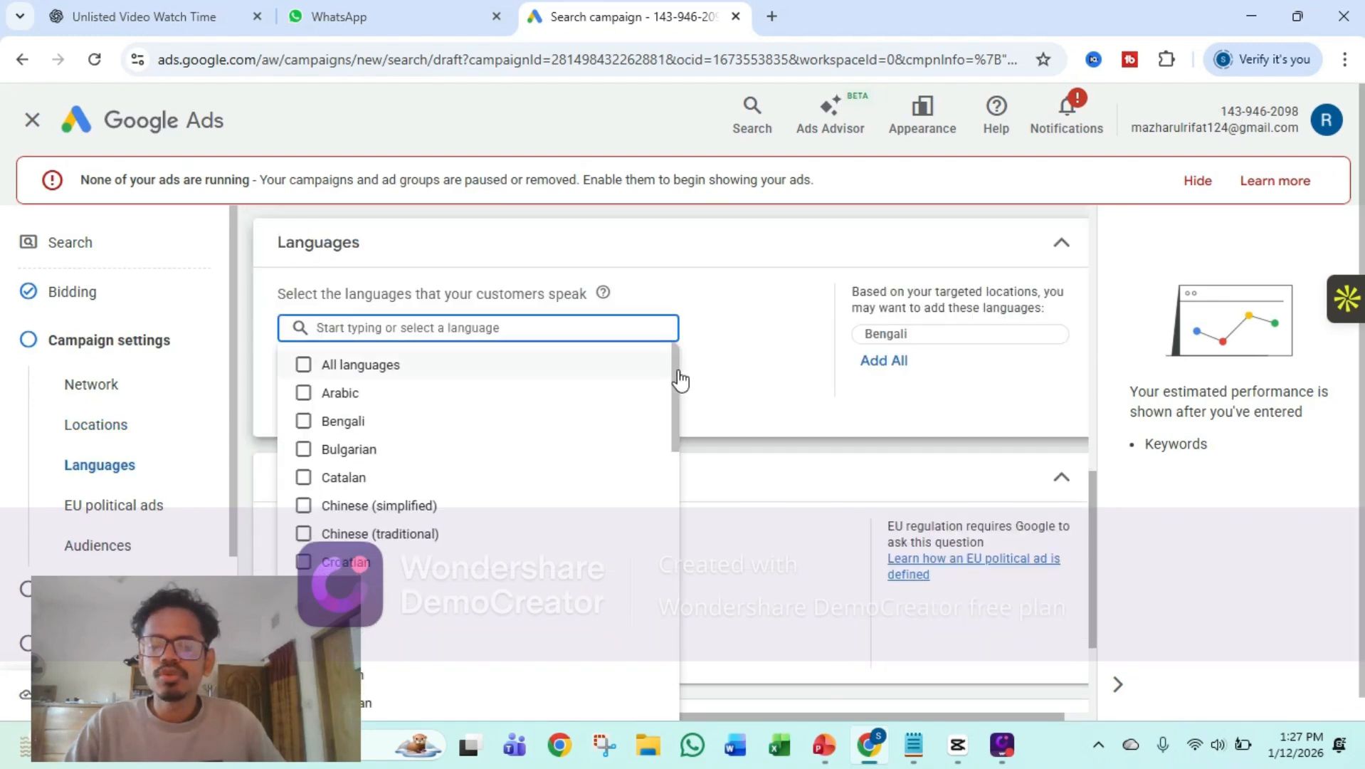
click(727, 373)
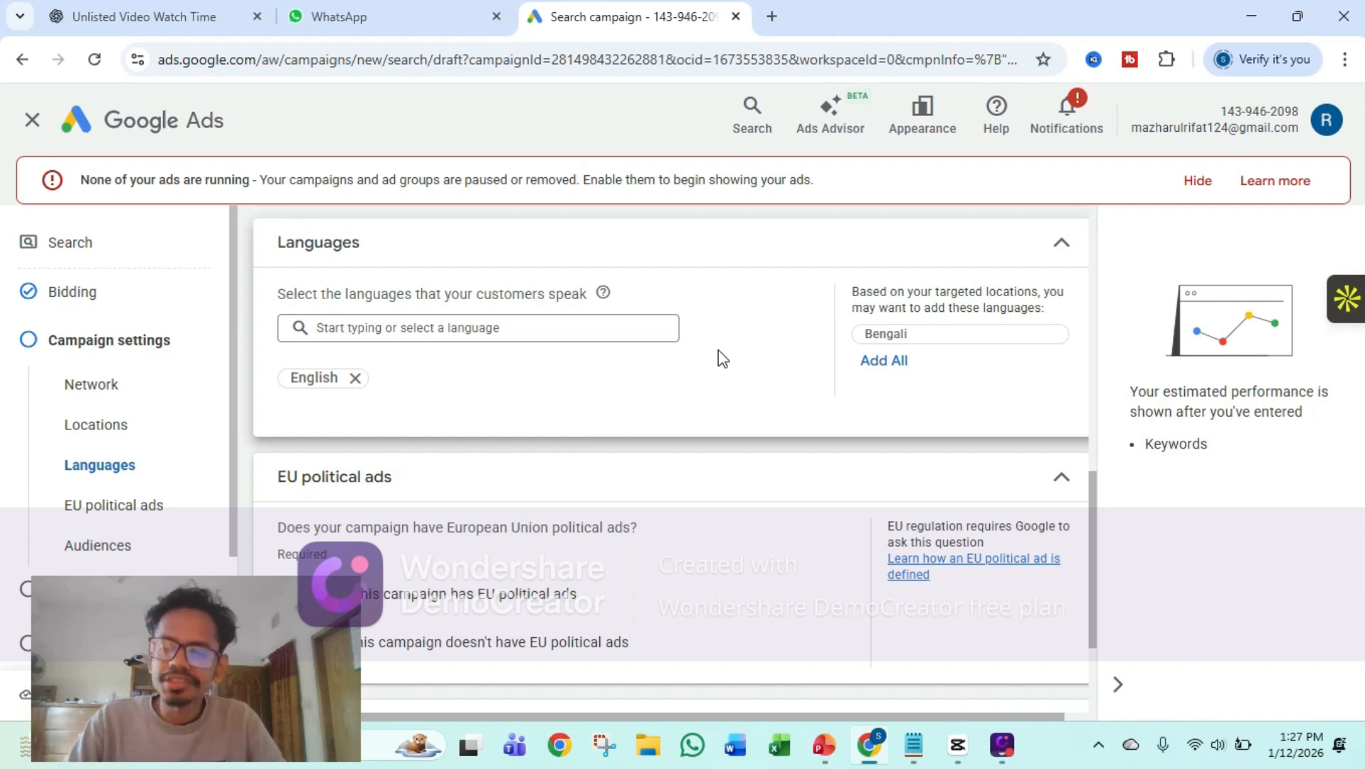
click(511, 329)
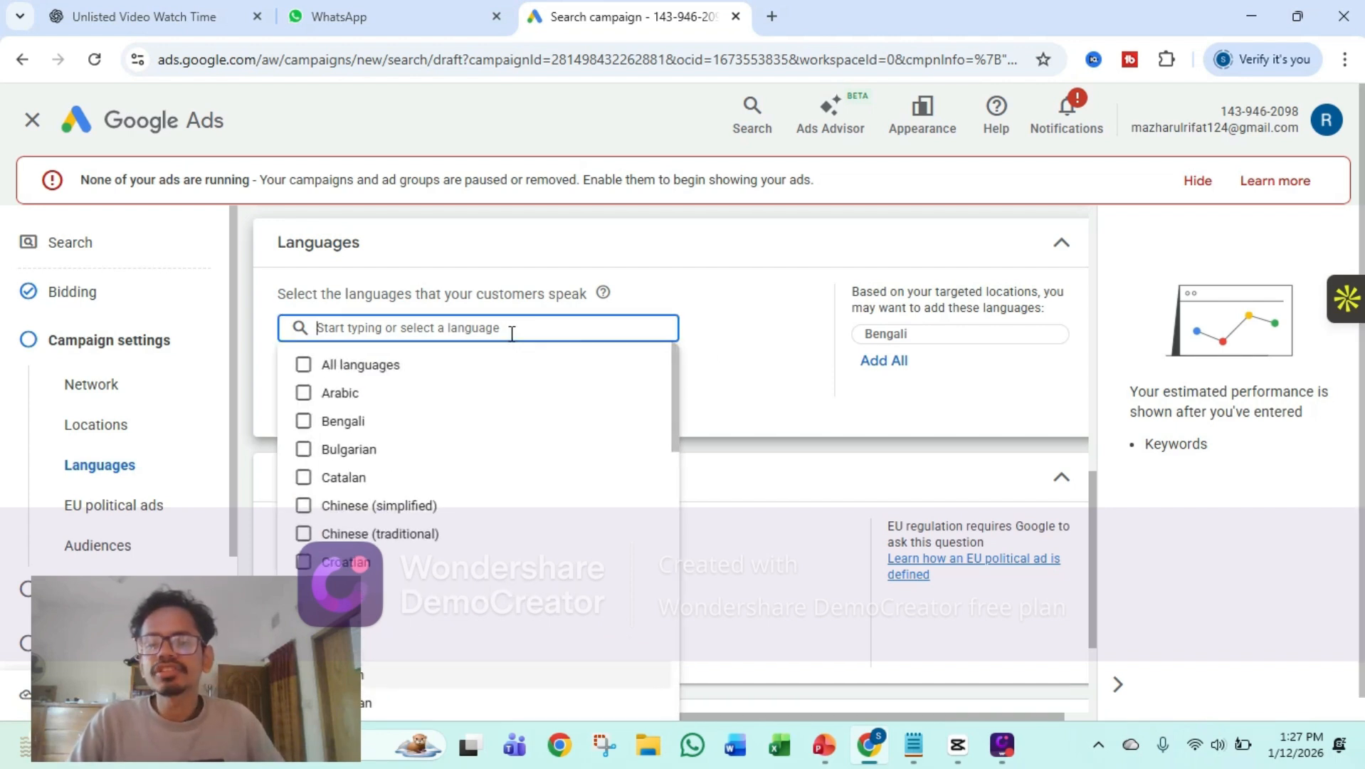
text(Beng)
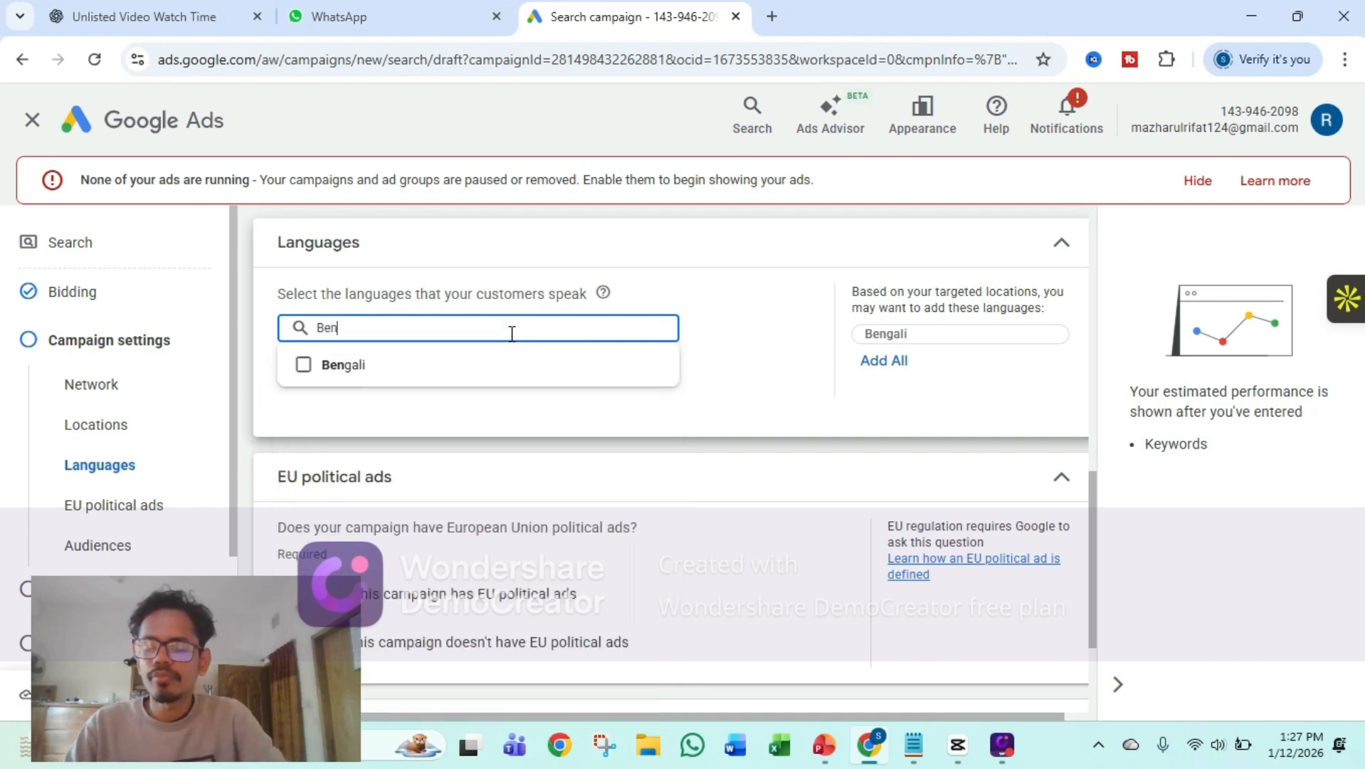
click(303, 365)
click(745, 361)
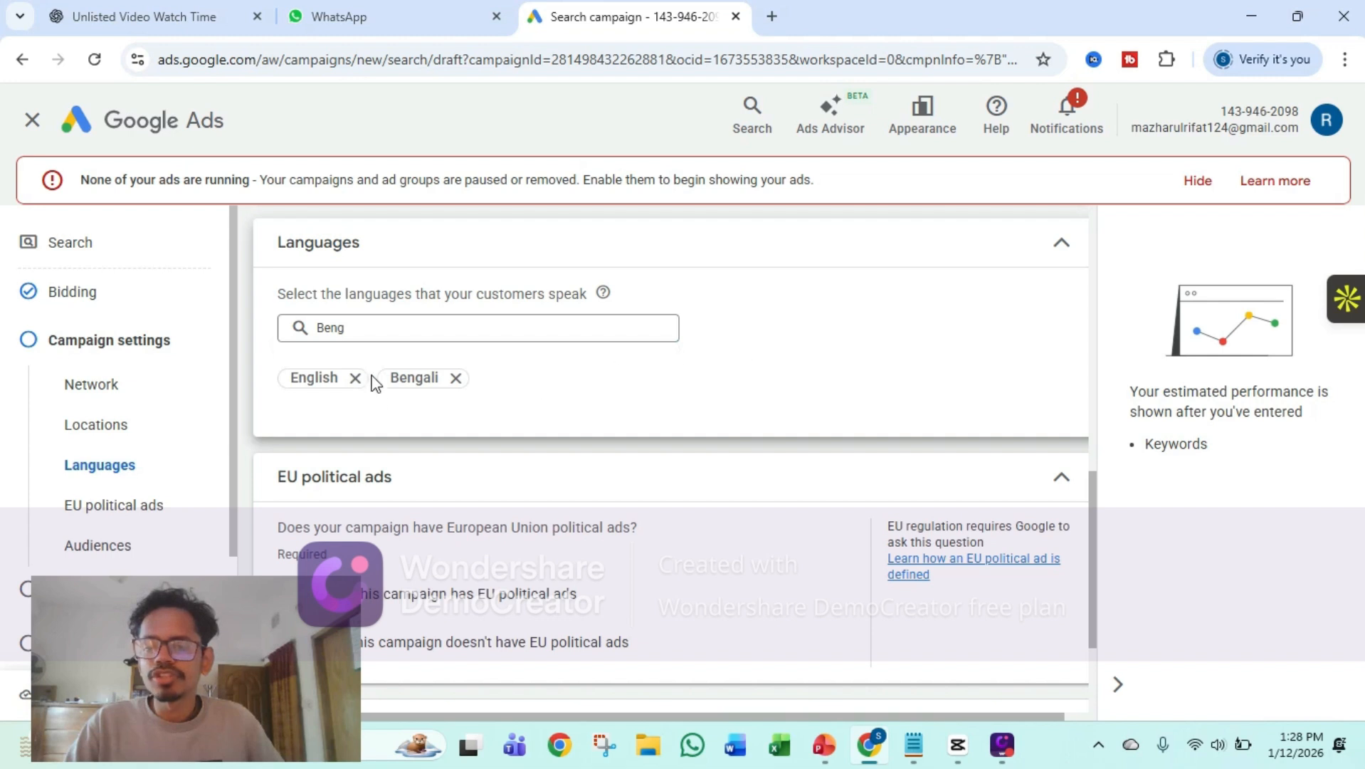
scroll(577, 405, down, 3)
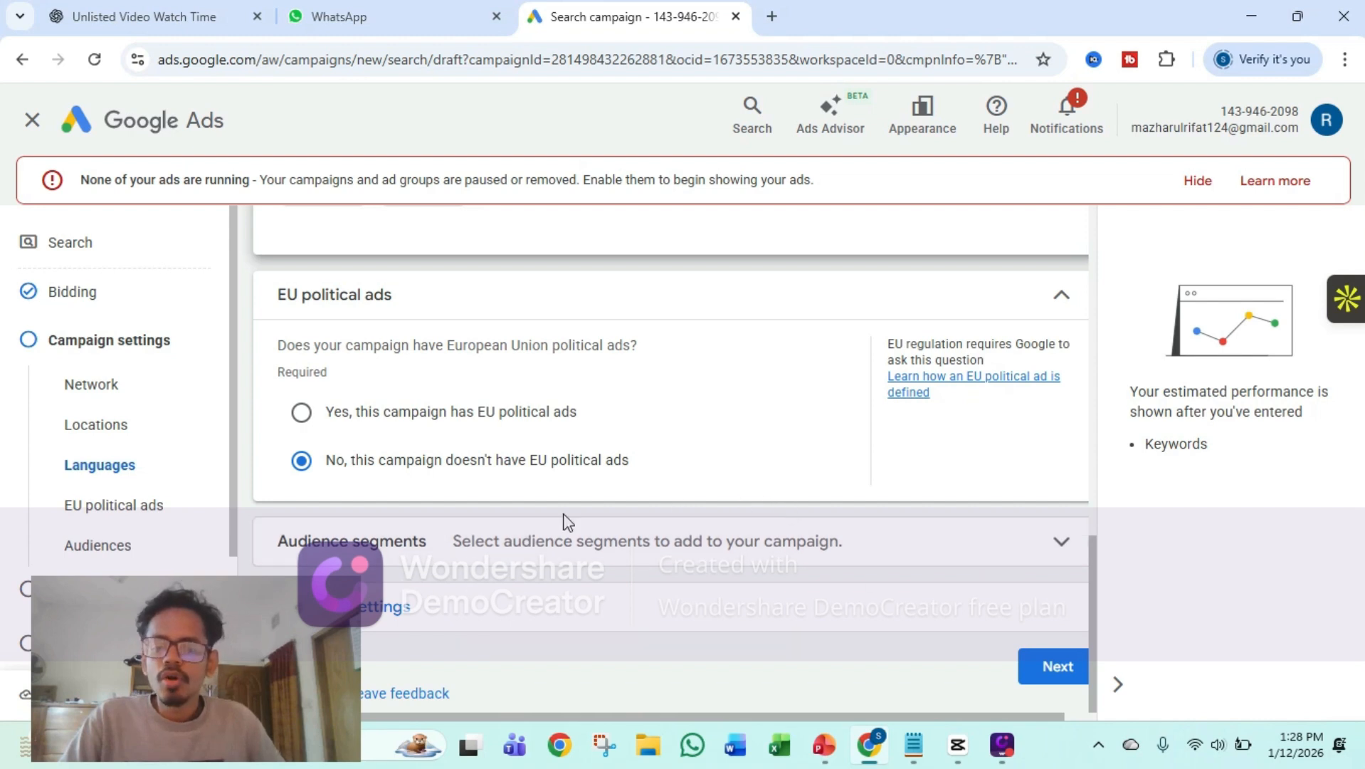
mouse_move(301, 620)
mouse_down()
mouse_move(431, 631)
mouse_move(376, 652)
mouse_move(302, 620)
mouse_up()
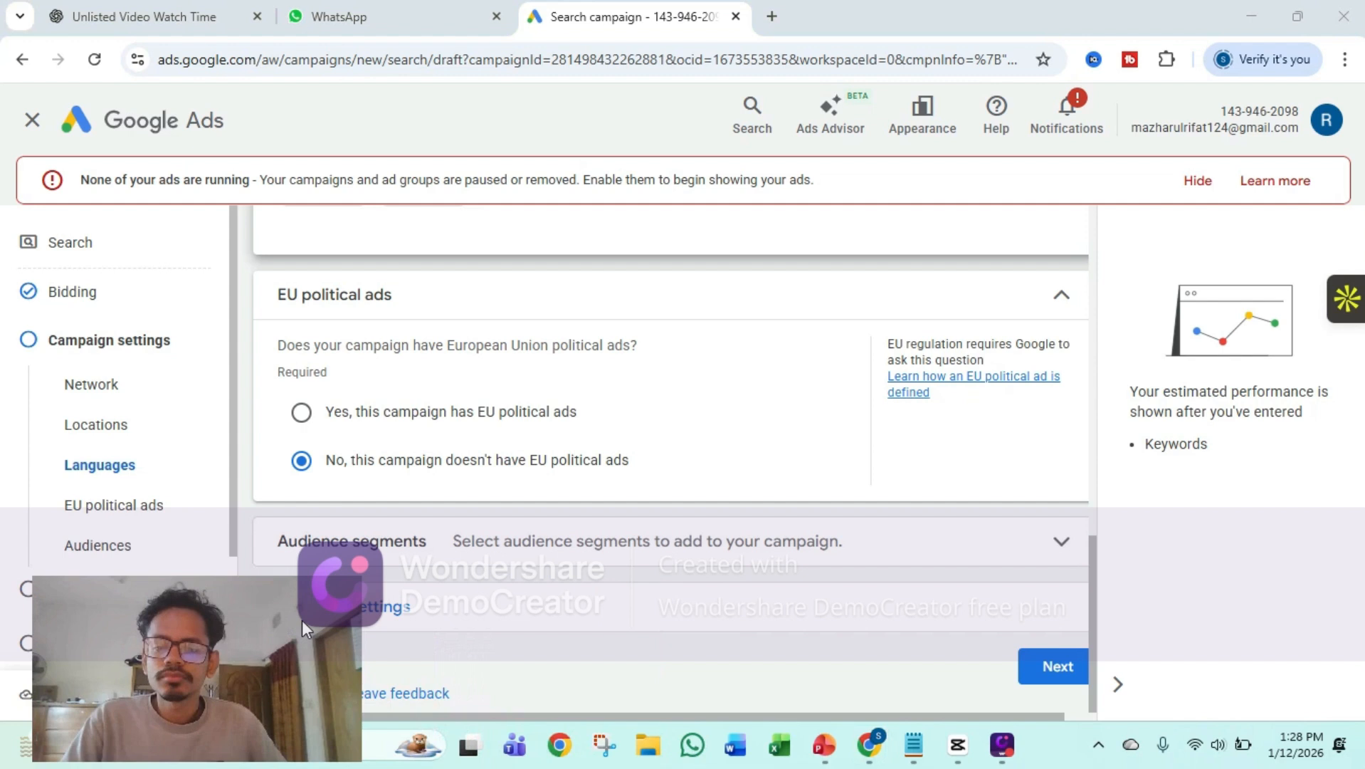
Browse the detailed demographics audience segments and add Parents of Infants (0-1 years), Toddlers (1-3 years) and Pre-Schoolers (4-5 years)
click(1061, 543)
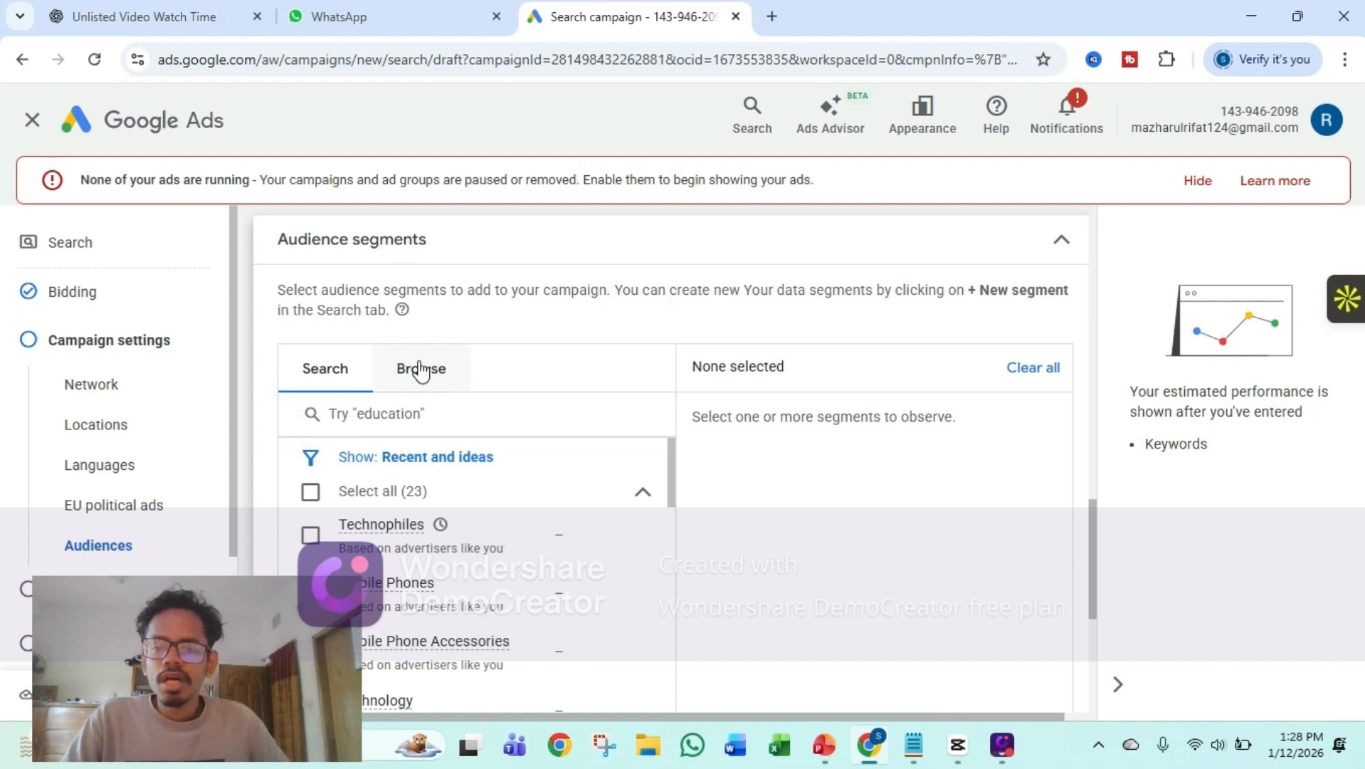
click(422, 371)
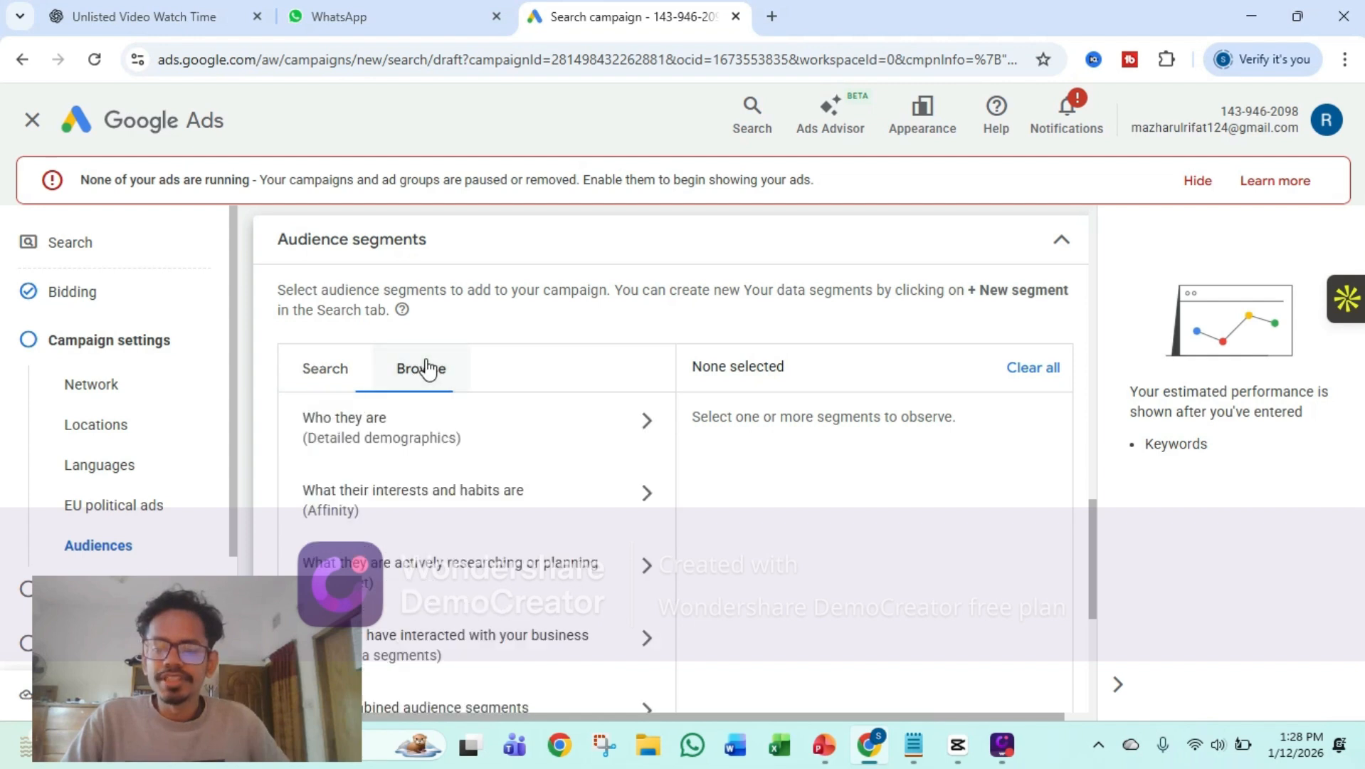
click(498, 428)
scroll(515, 443, down, 1)
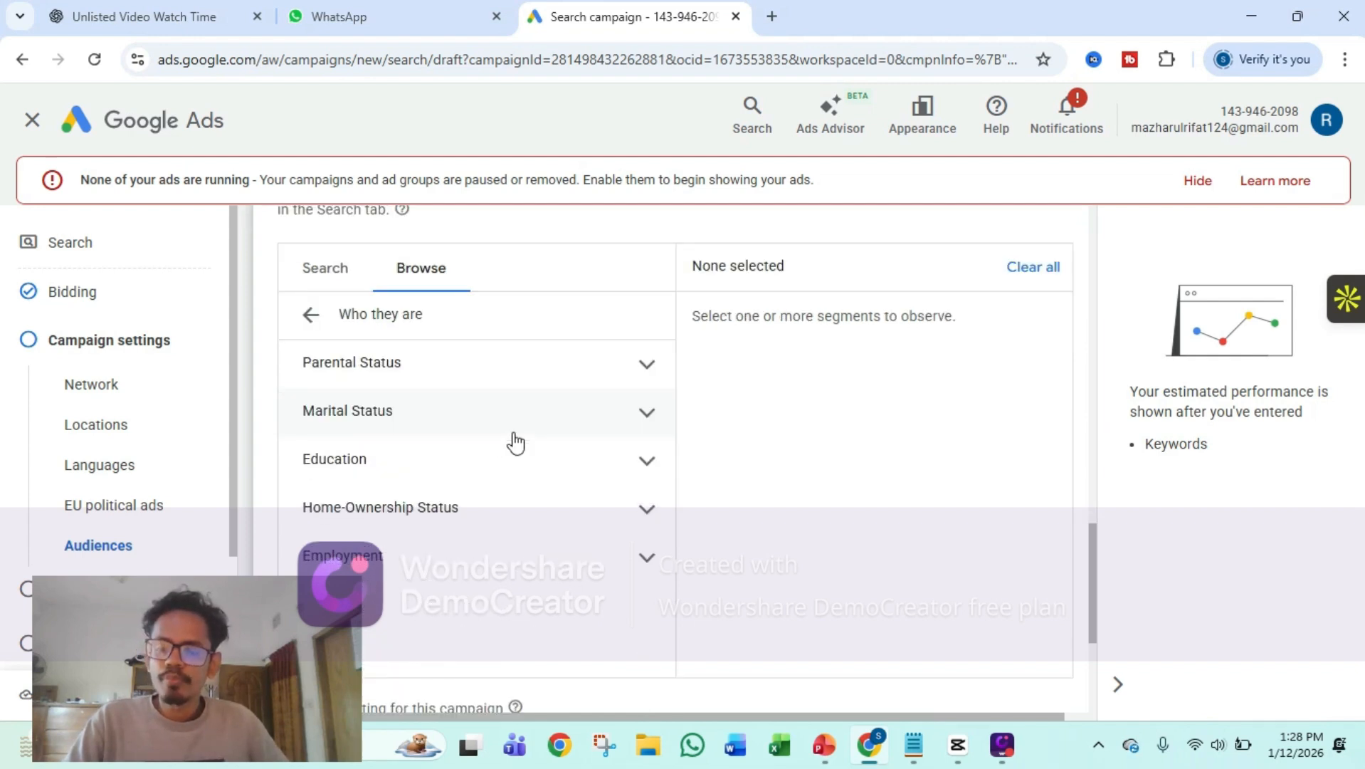
click(423, 378)
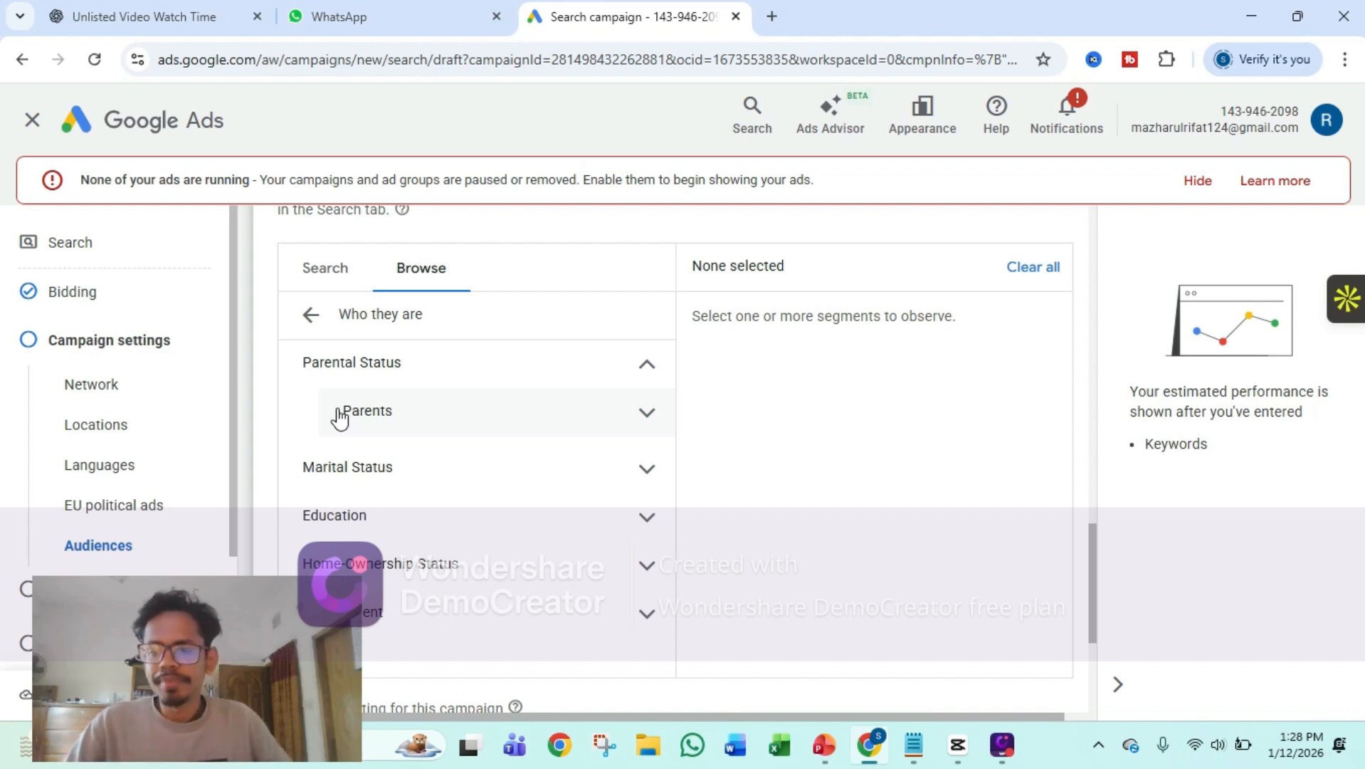
click(648, 425)
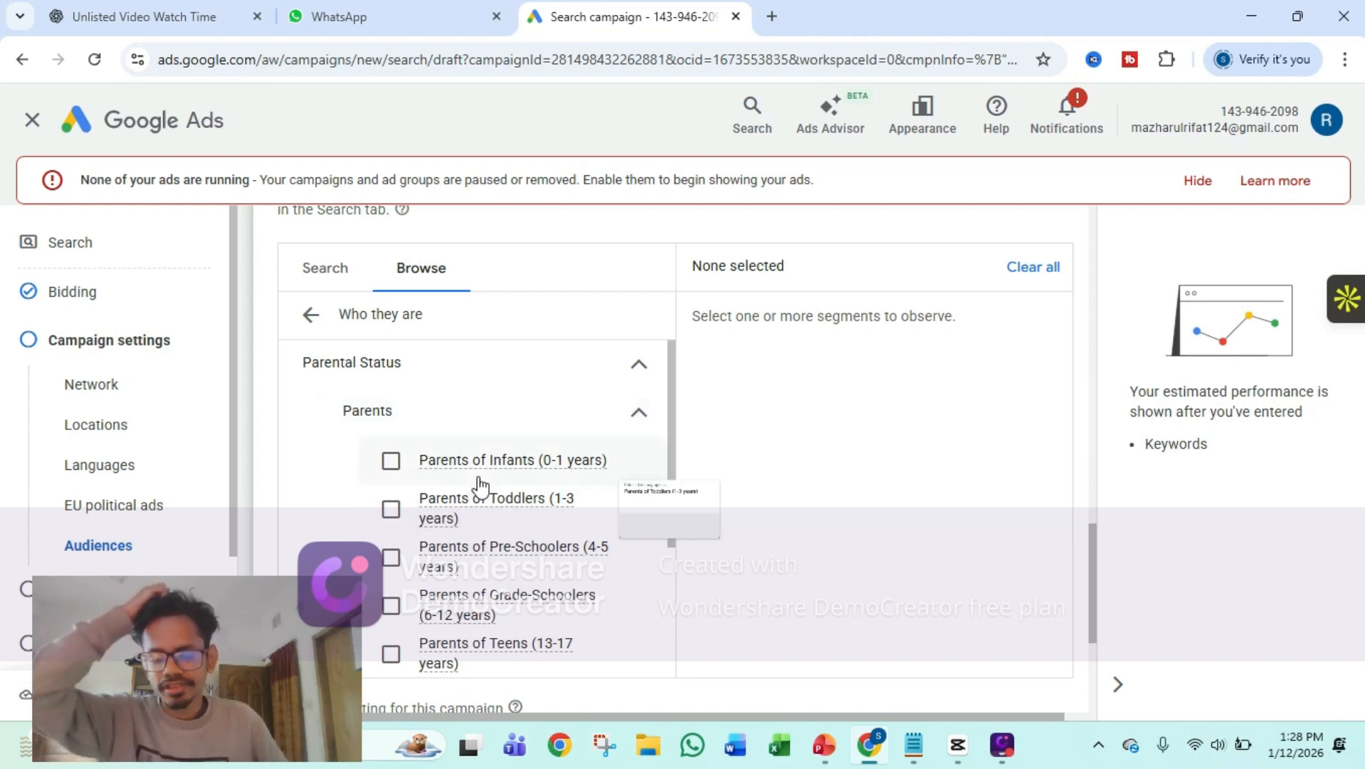
scroll(479, 480, down, 2)
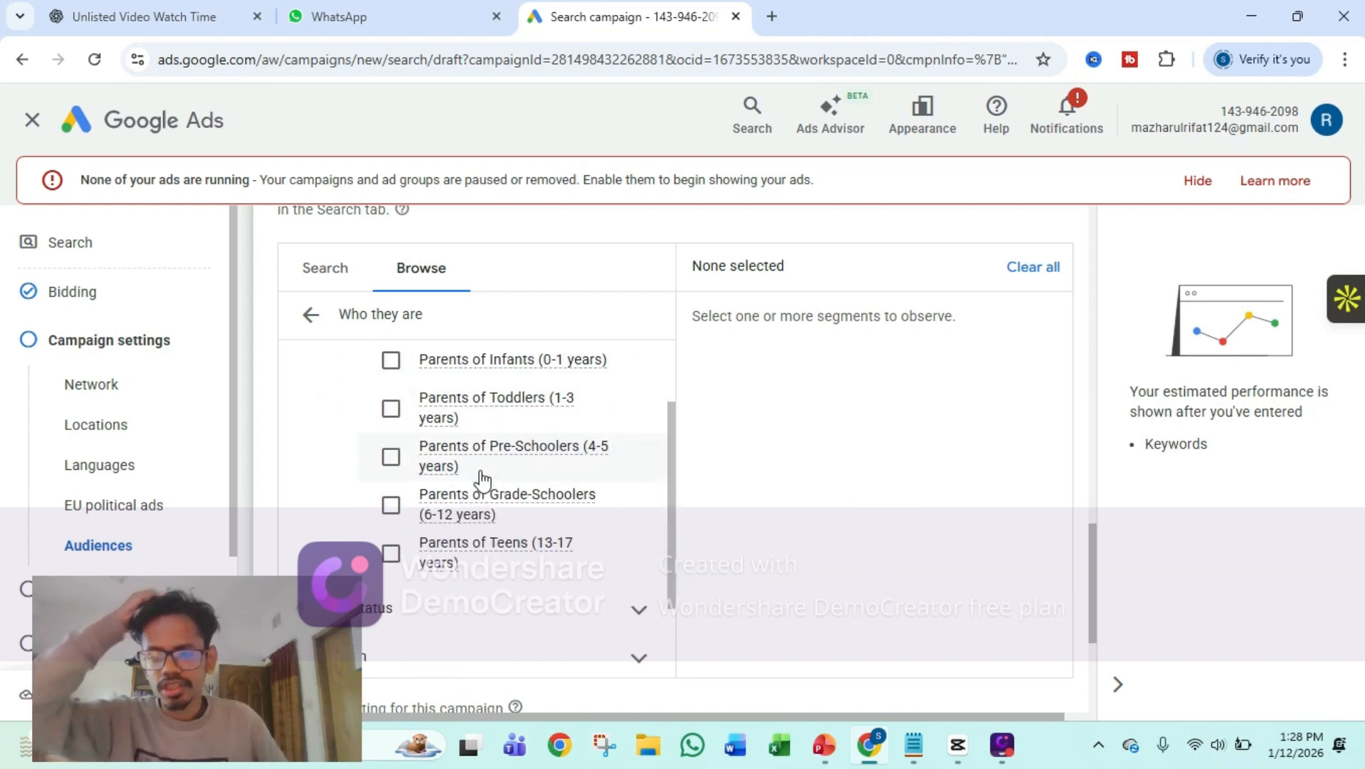
click(393, 405)
click(391, 362)
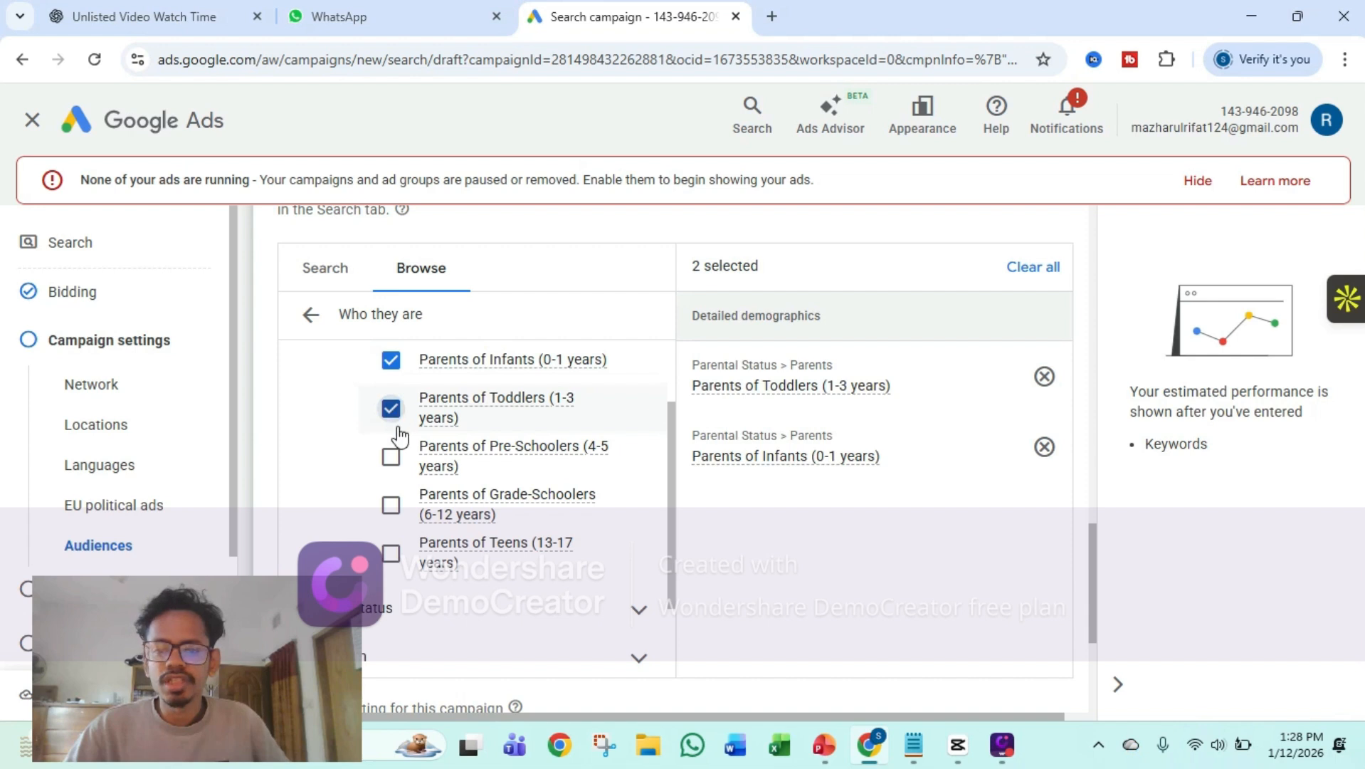
click(391, 455)
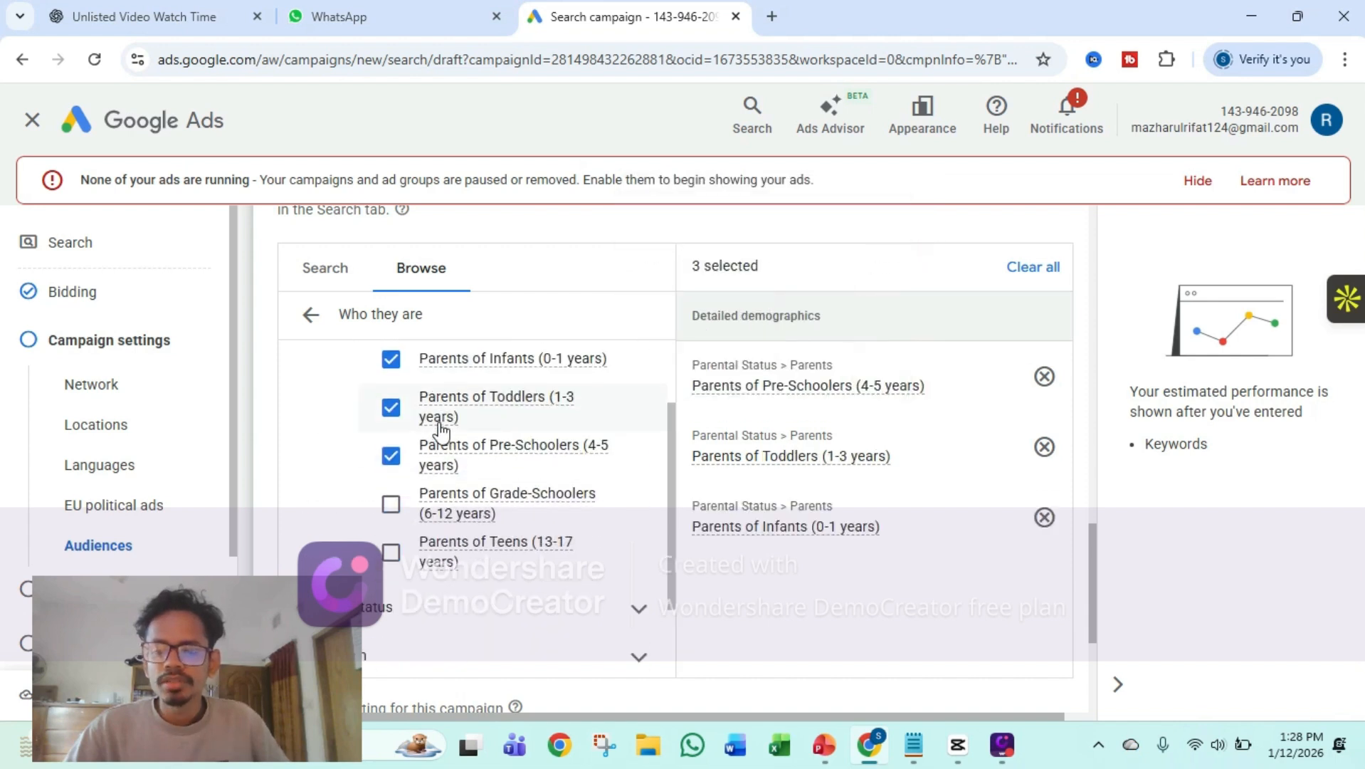
Add the Married segment from the Marital Status demographics to the campaign's audience
scroll(441, 430, down, 1)
click(397, 509)
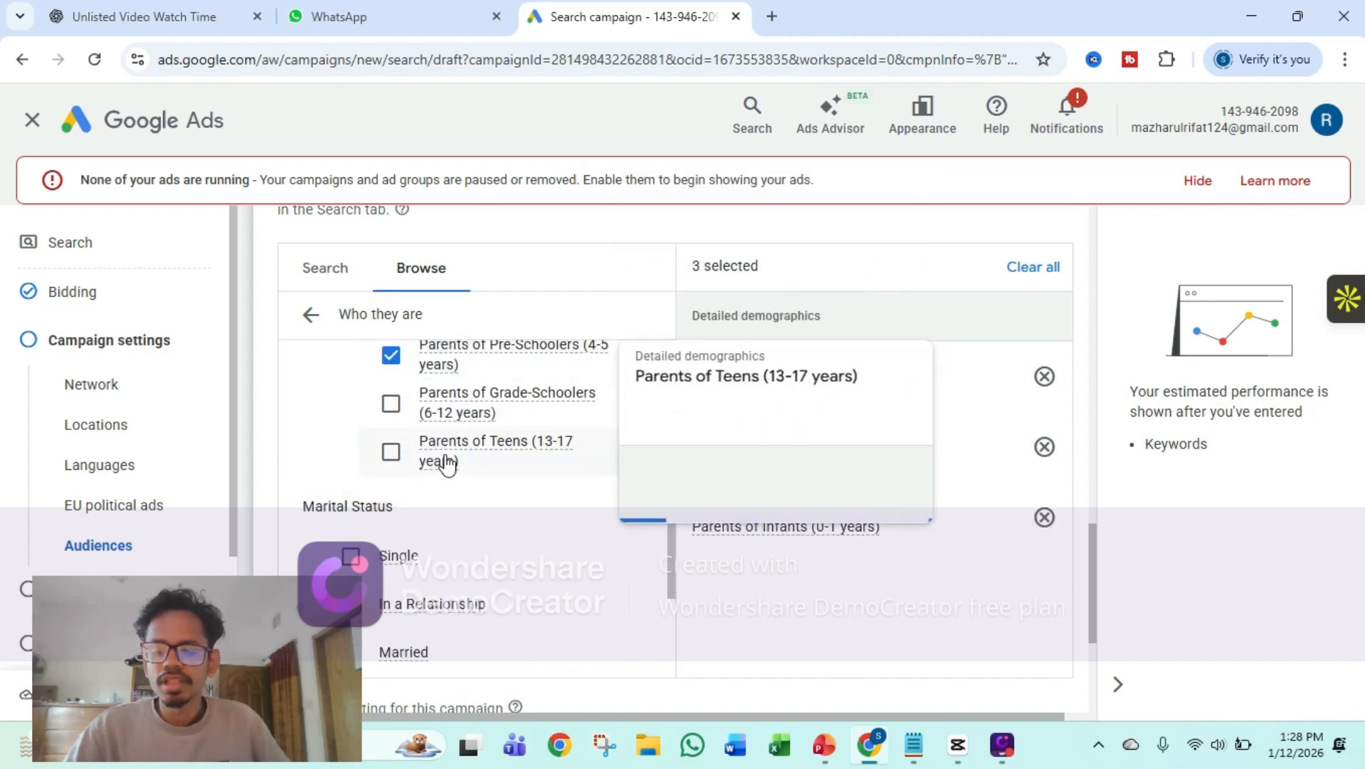
scroll(447, 464, down, 1)
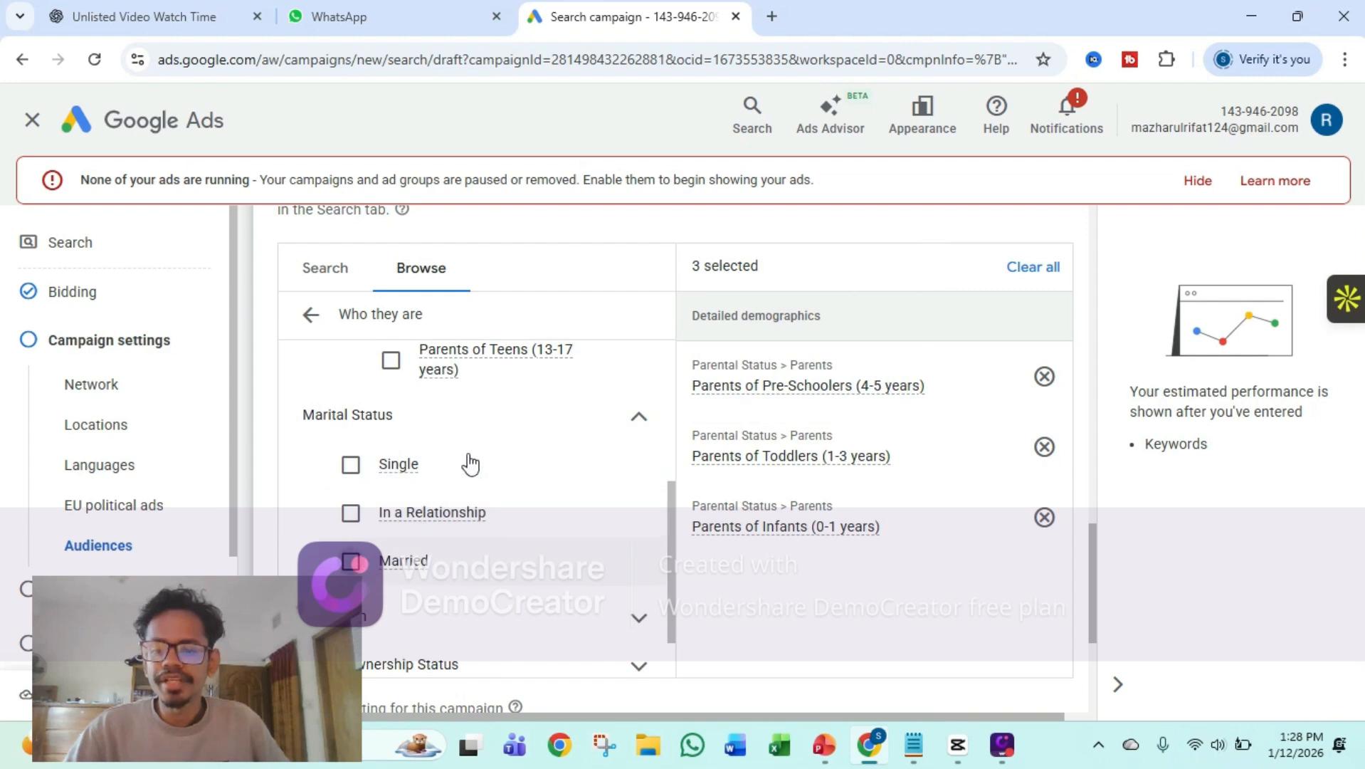
click(420, 560)
Add the Bachelor's Degree segment under Education, Highest Level of Educational Attainment, to the campaign's audience
scroll(477, 452, down, 2)
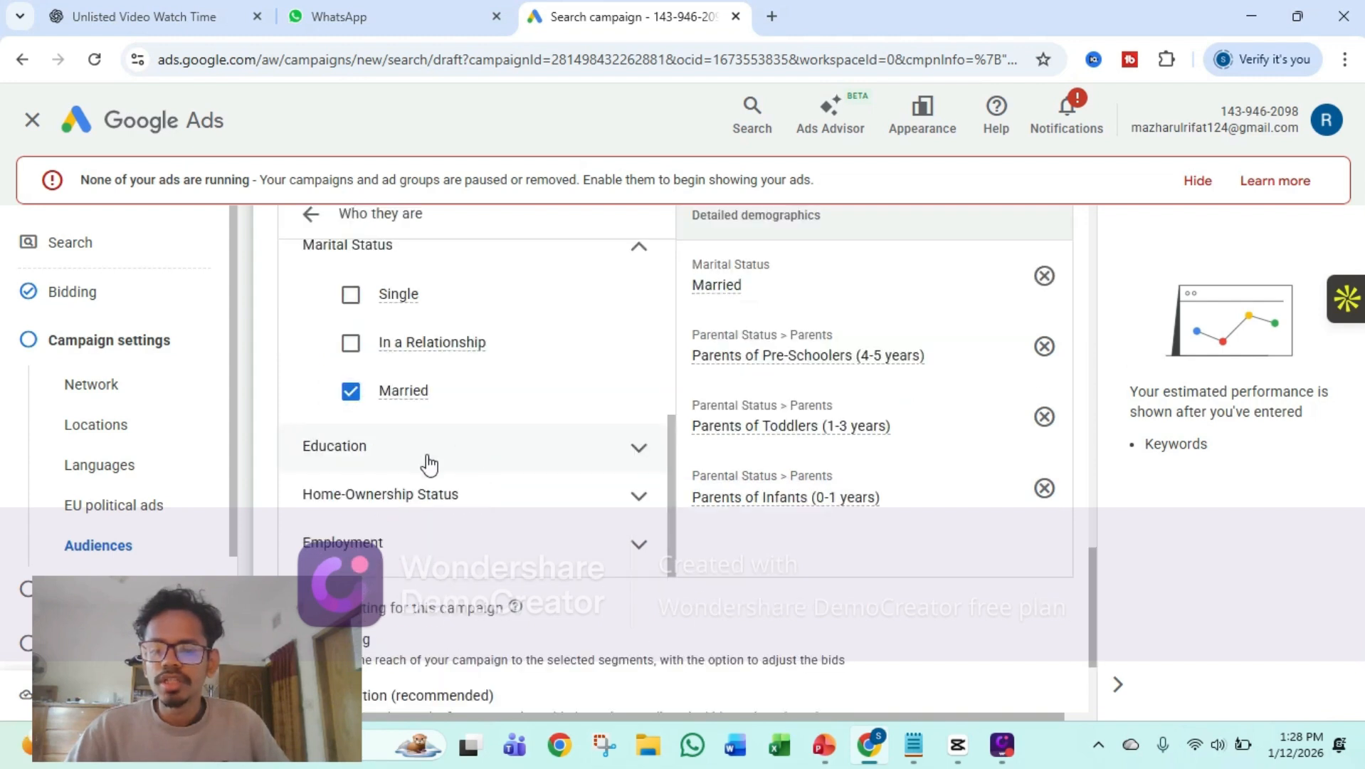
click(430, 464)
scroll(499, 470, down, 1)
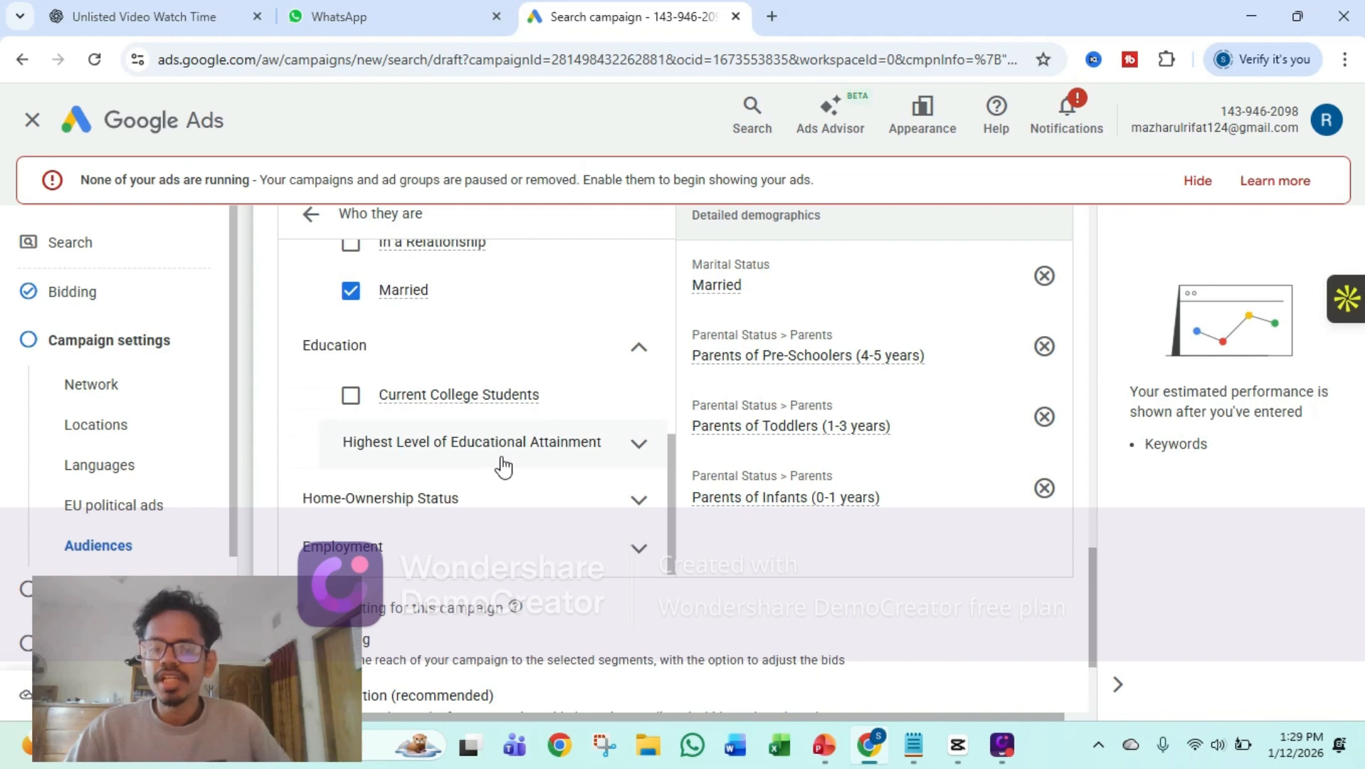
click(514, 447)
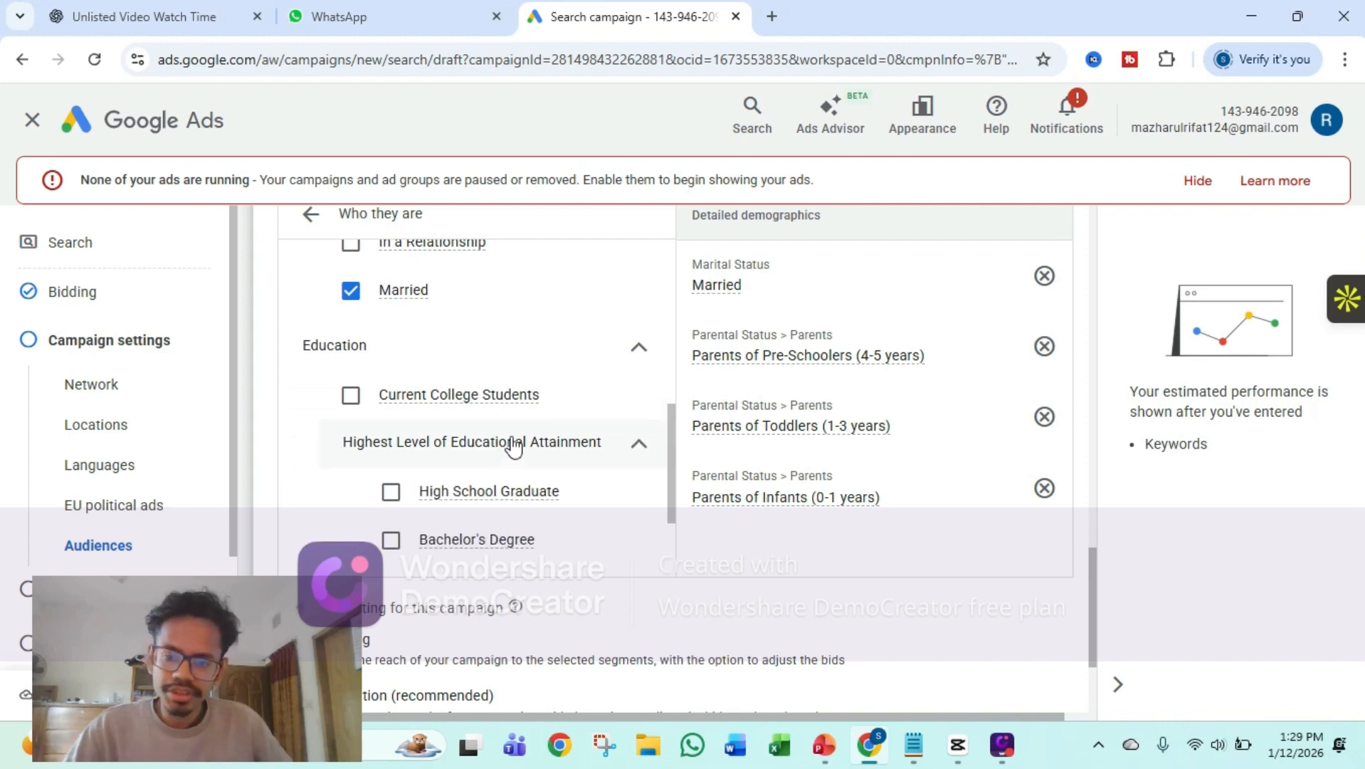
click(391, 541)
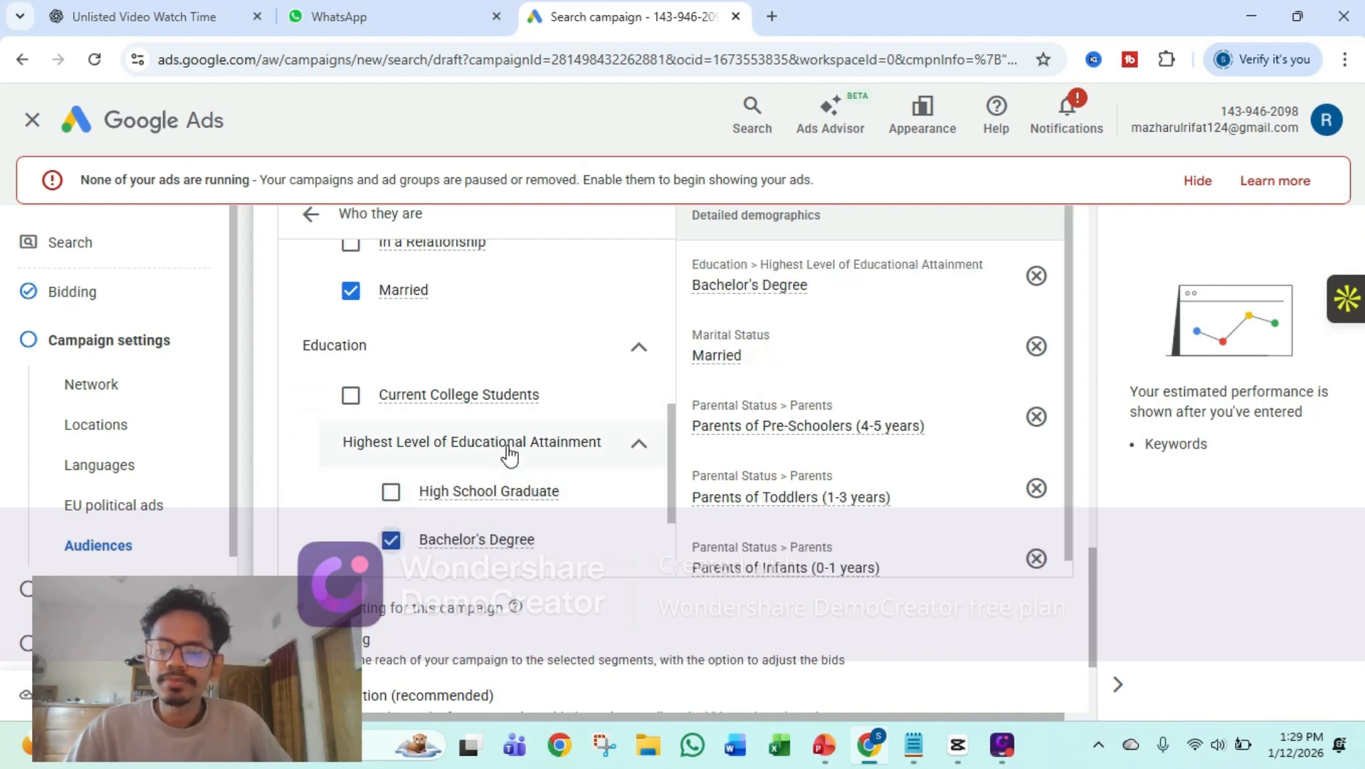
Add the Small Employer (1-249 Employees) segment under Employment, Company Size, to the campaign's audience, and hide the alert about no ads running
scroll(509, 451, down, 4)
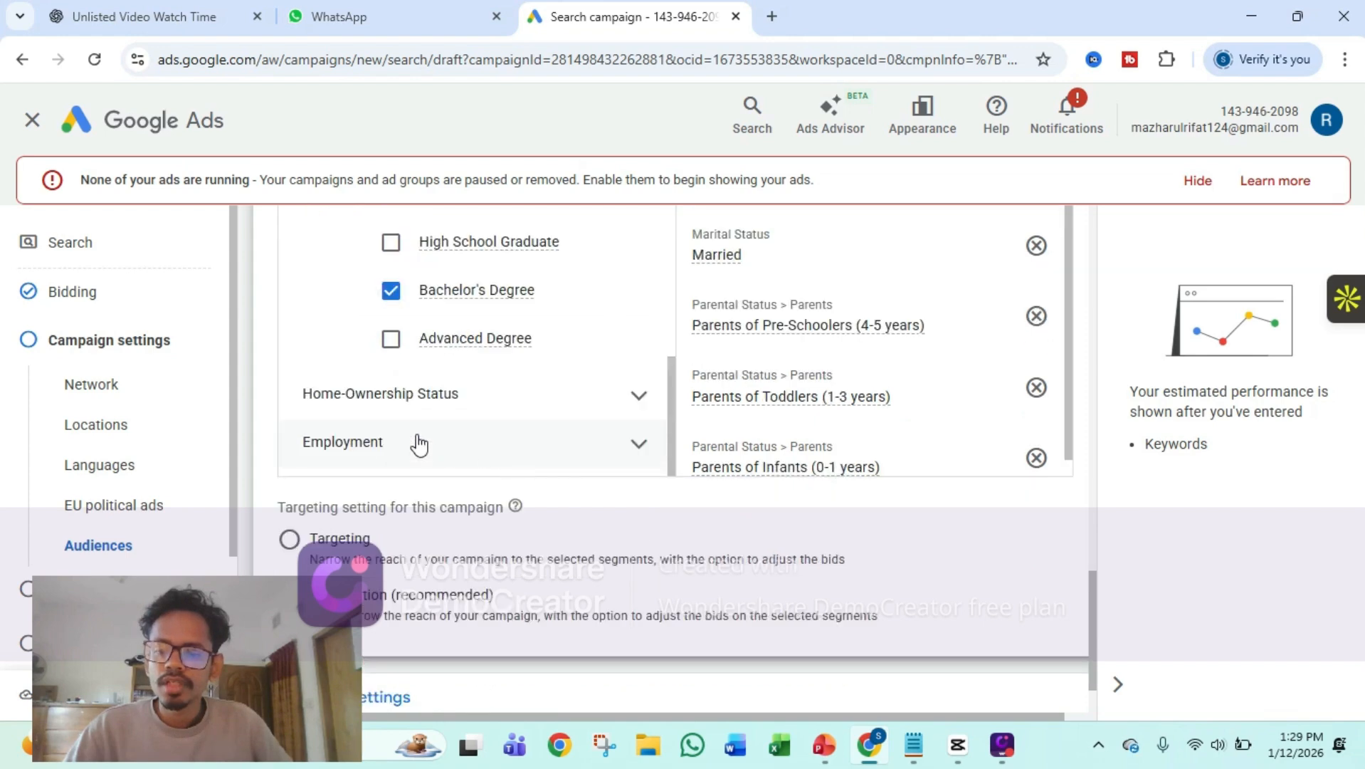
click(470, 459)
scroll(543, 453, down, 2)
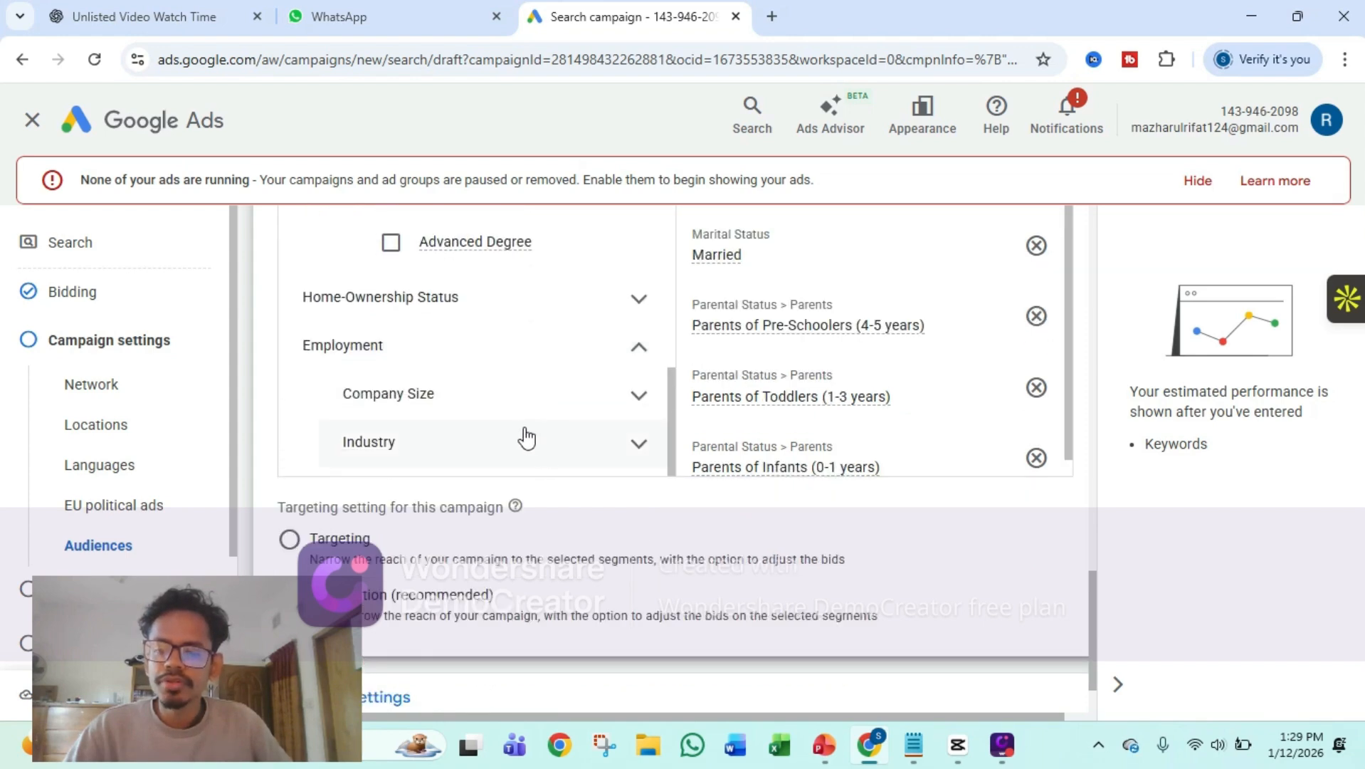
scroll(527, 438, down, 1)
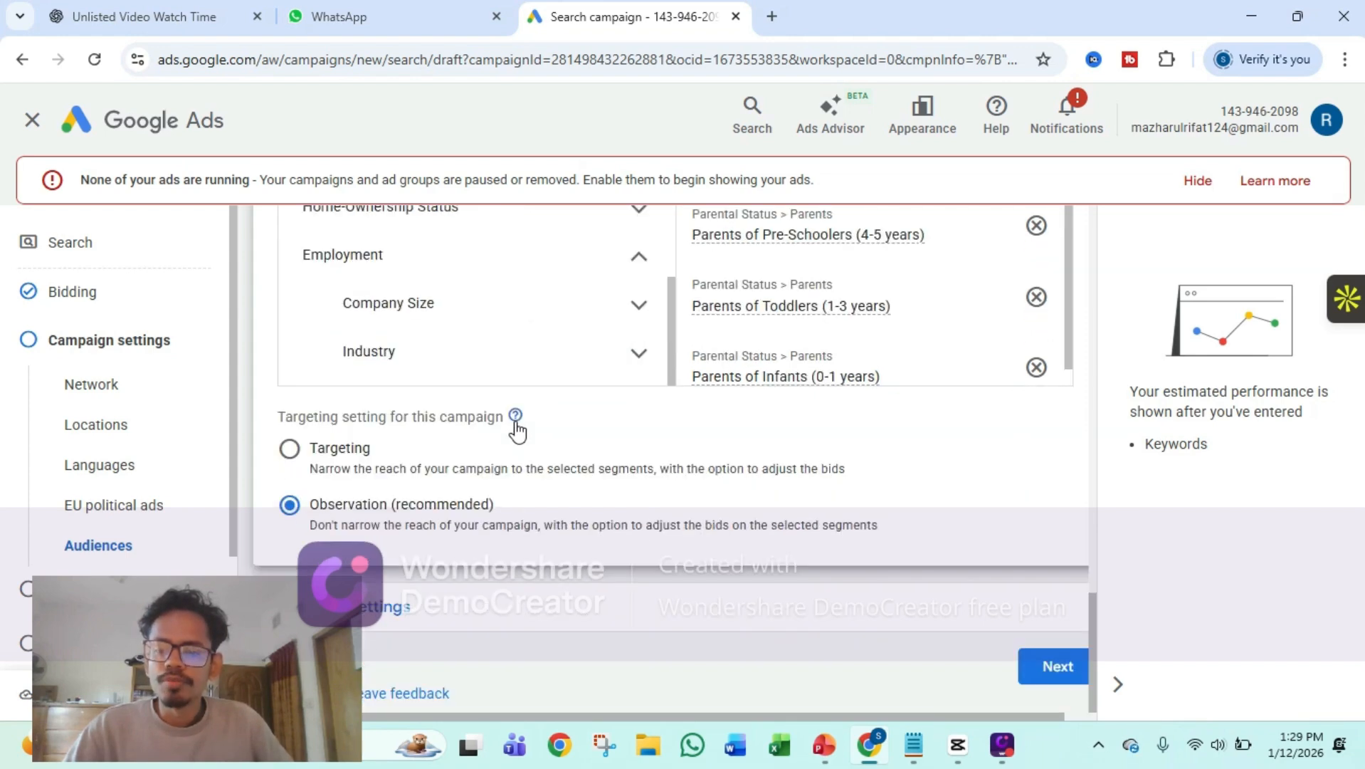
click(447, 308)
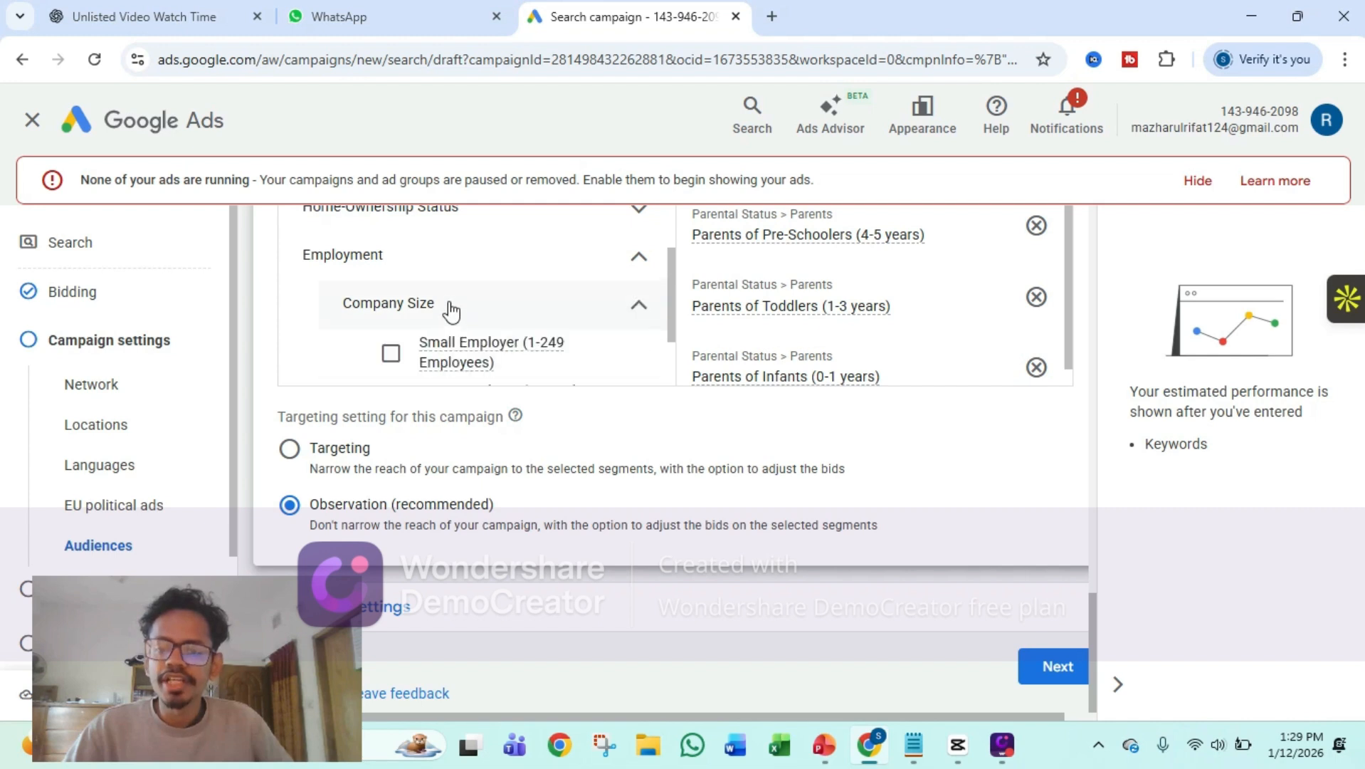
click(530, 357)
scroll(534, 354, down, 3)
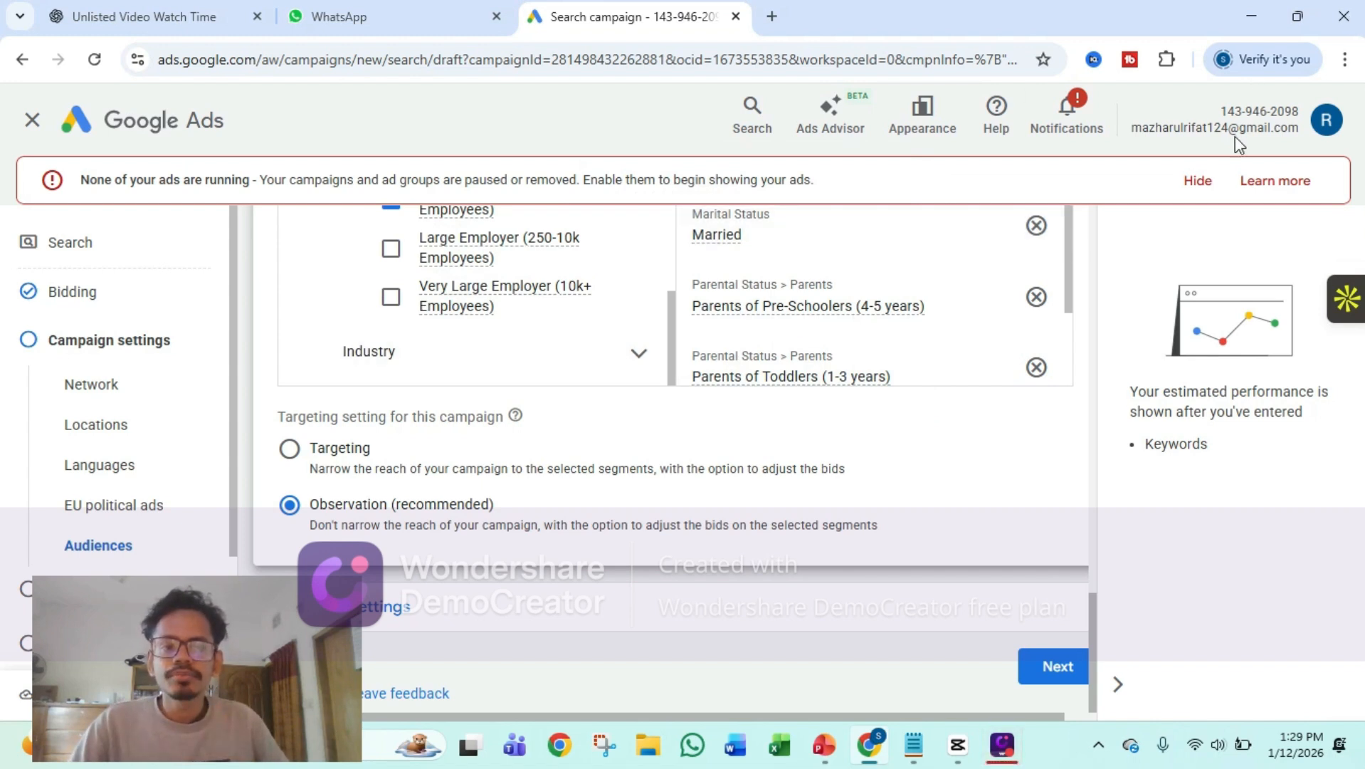
click(1199, 183)
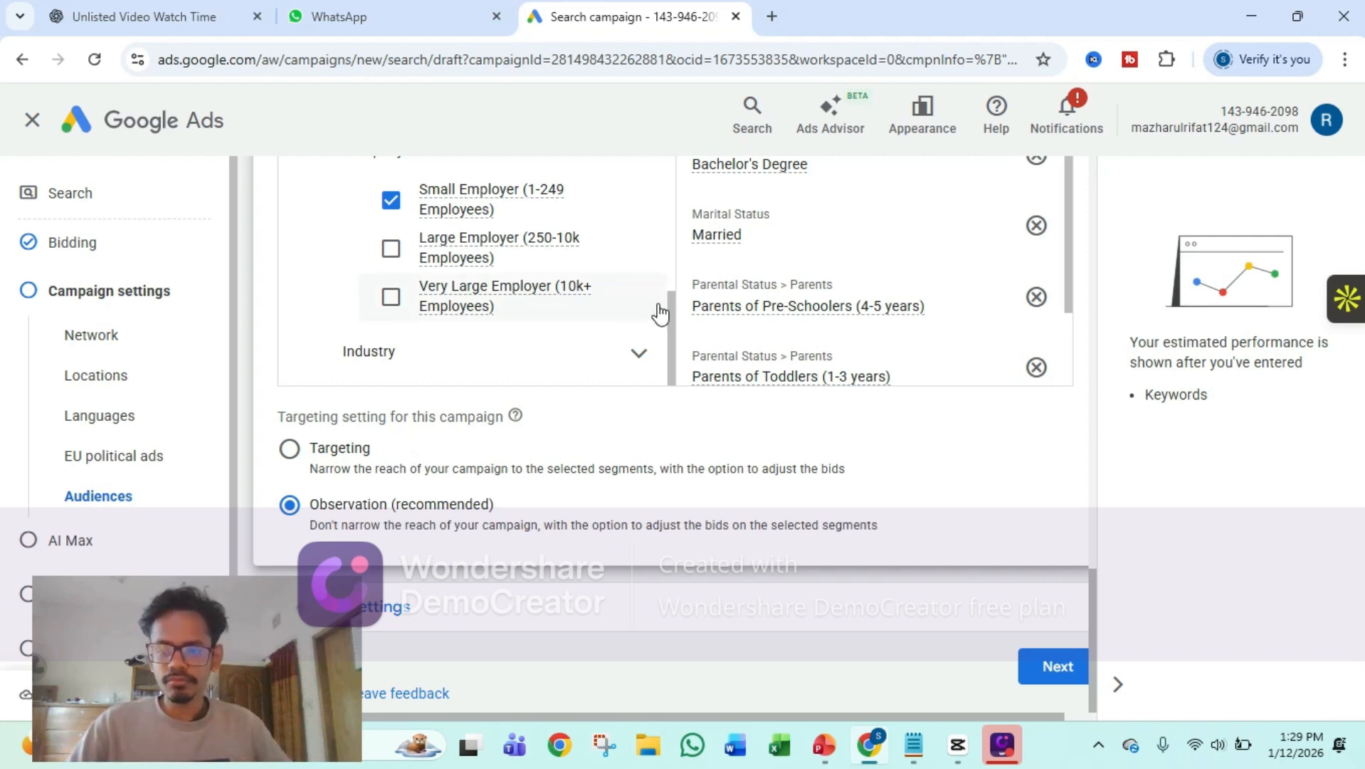
drag(229, 630, 1265, 486)
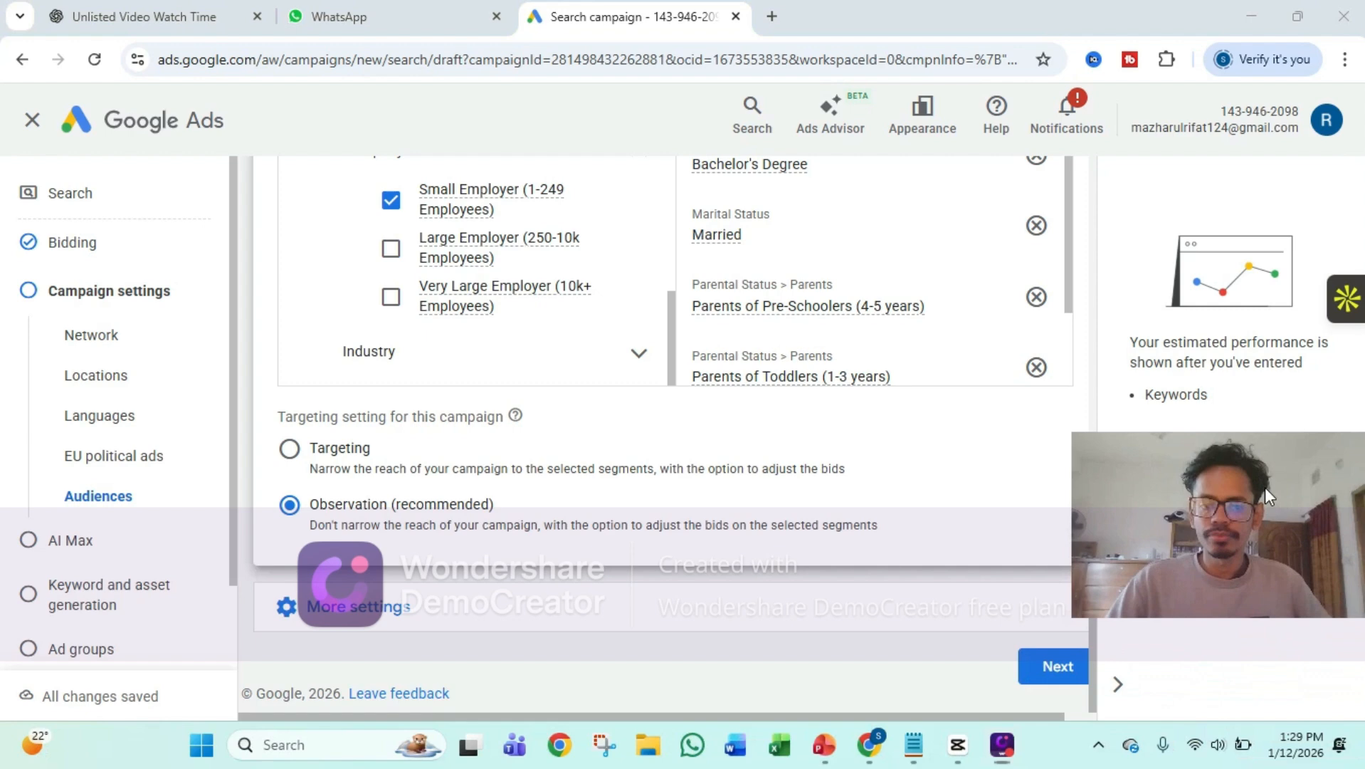
Set the campaign's start date to 13 Jan 2026 in the additional settings, keeping the end date at None
click(352, 613)
scroll(469, 476, down, 3)
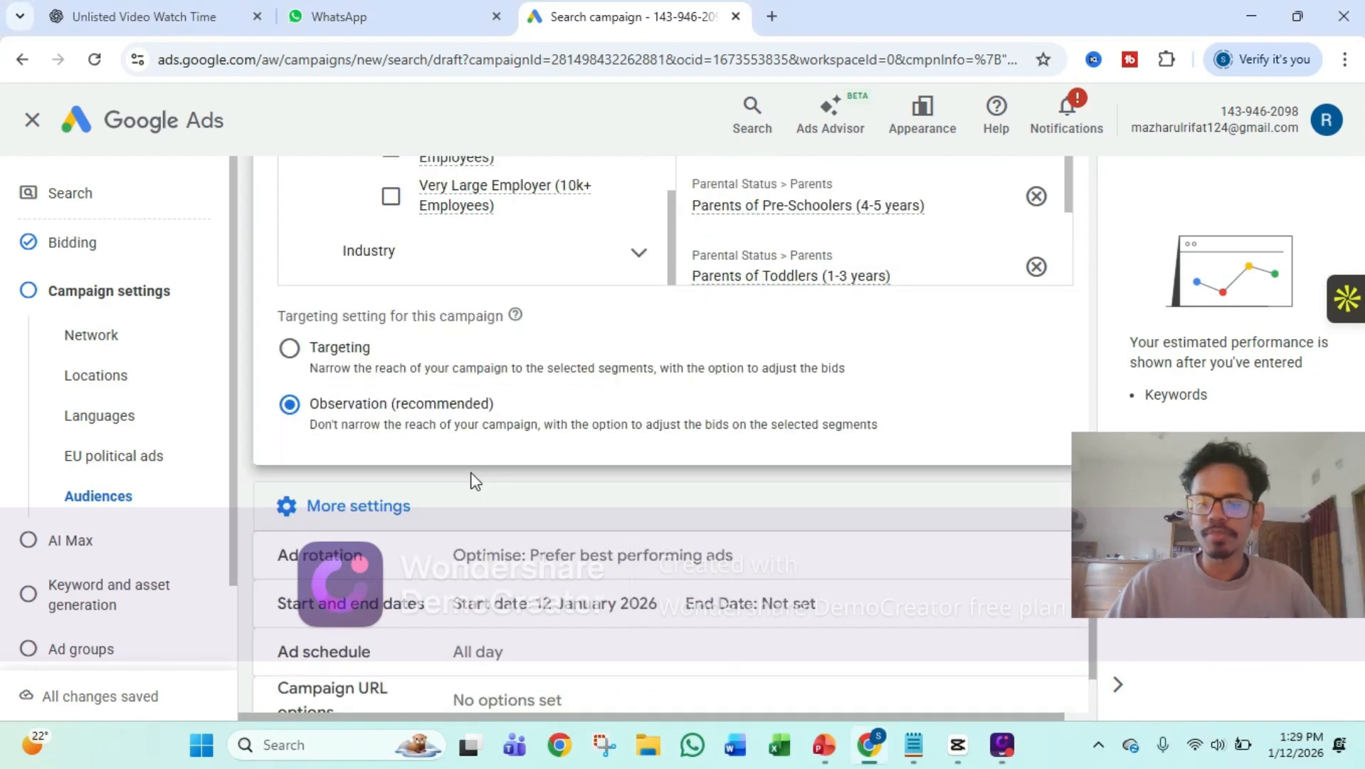
scroll(477, 491, down, 1)
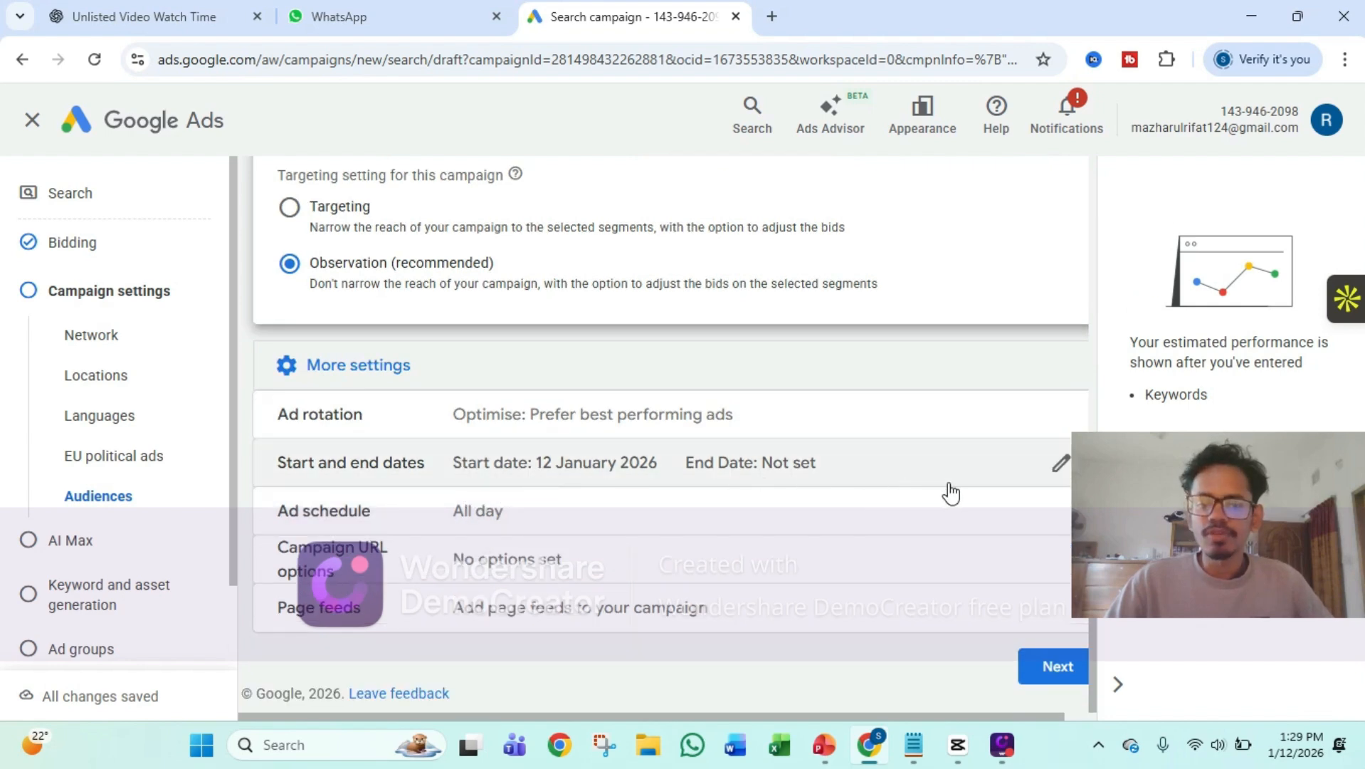
click(1060, 464)
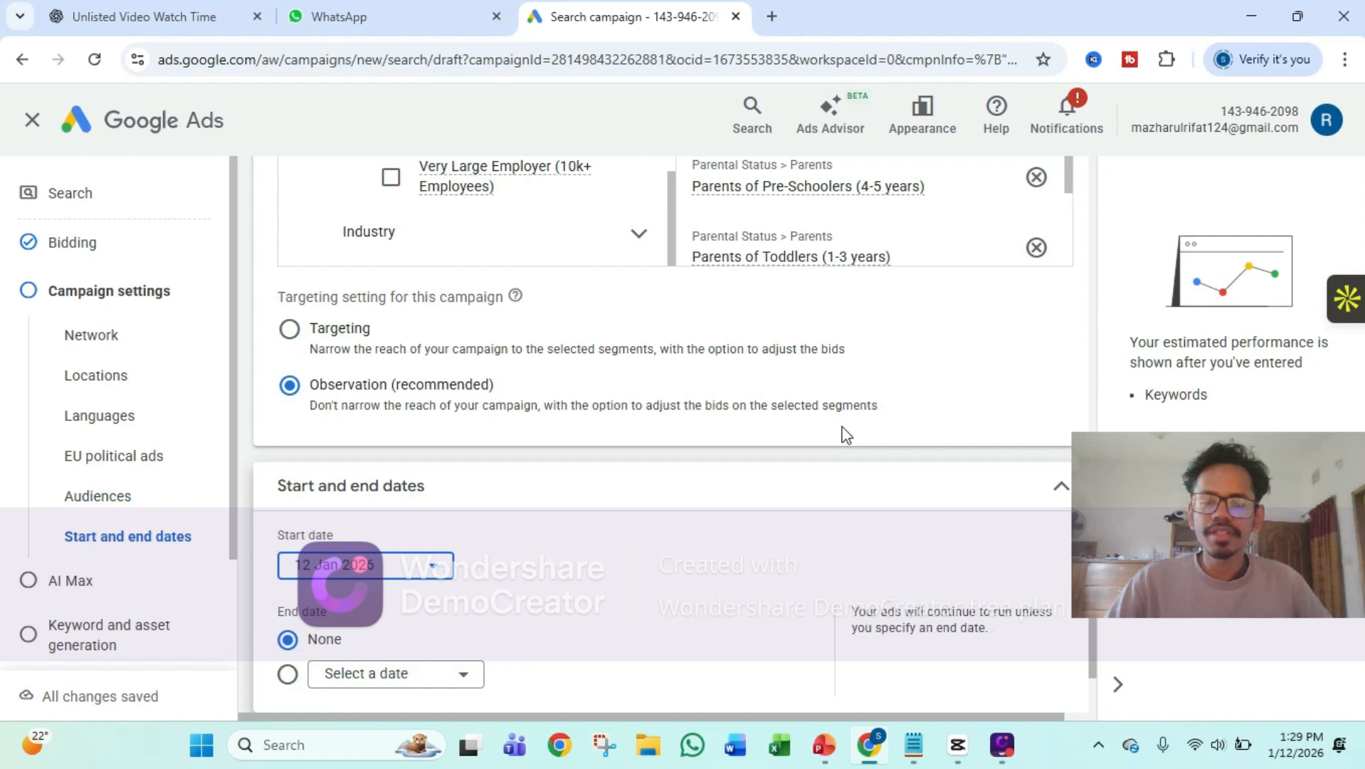
click(395, 567)
click(332, 422)
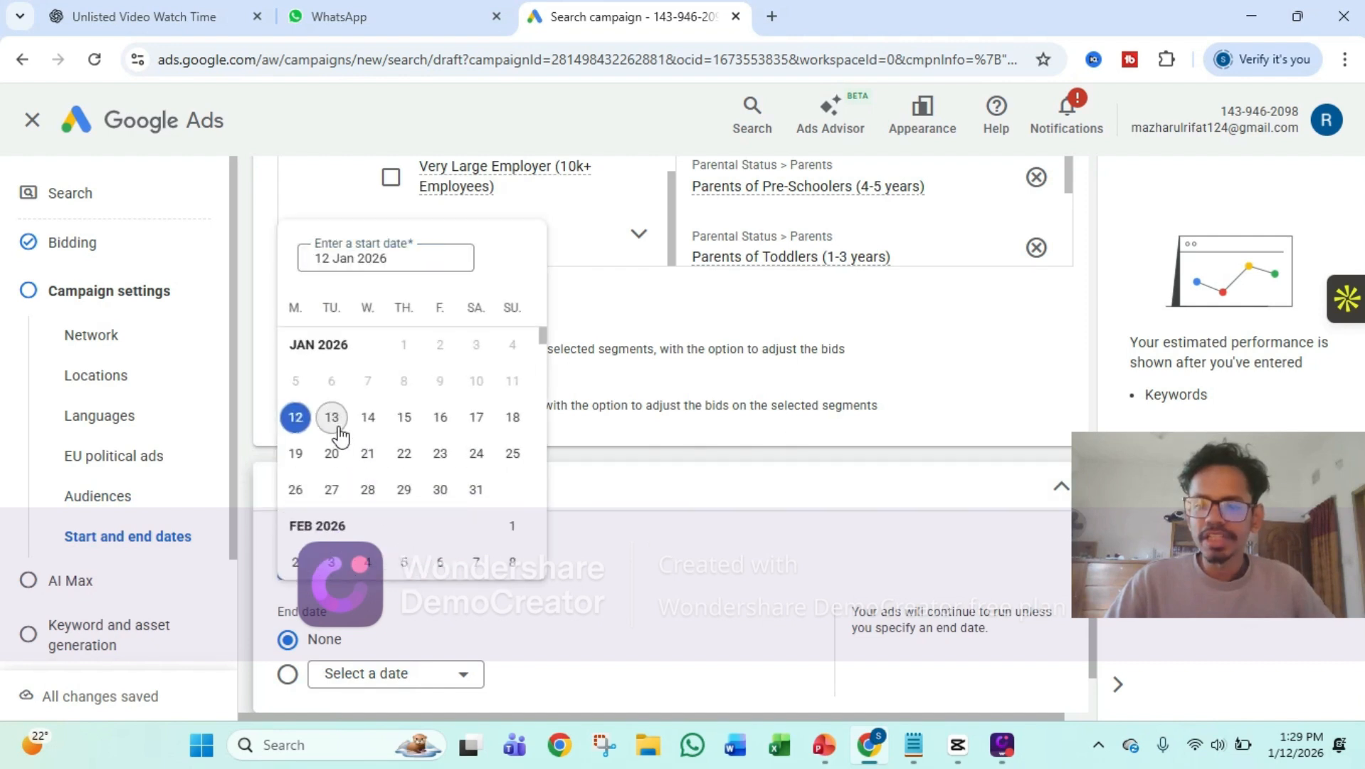
scroll(492, 573, down, 1)
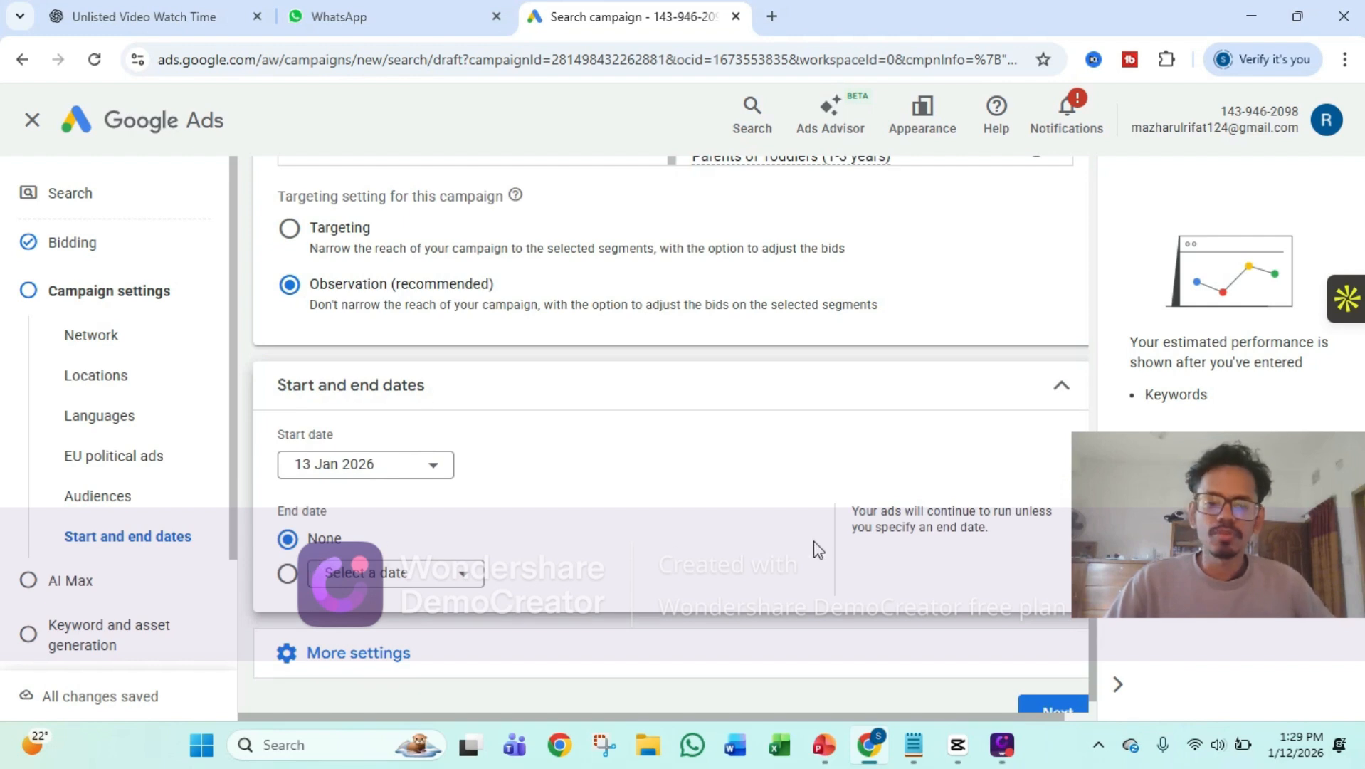
scroll(815, 542, down, 1)
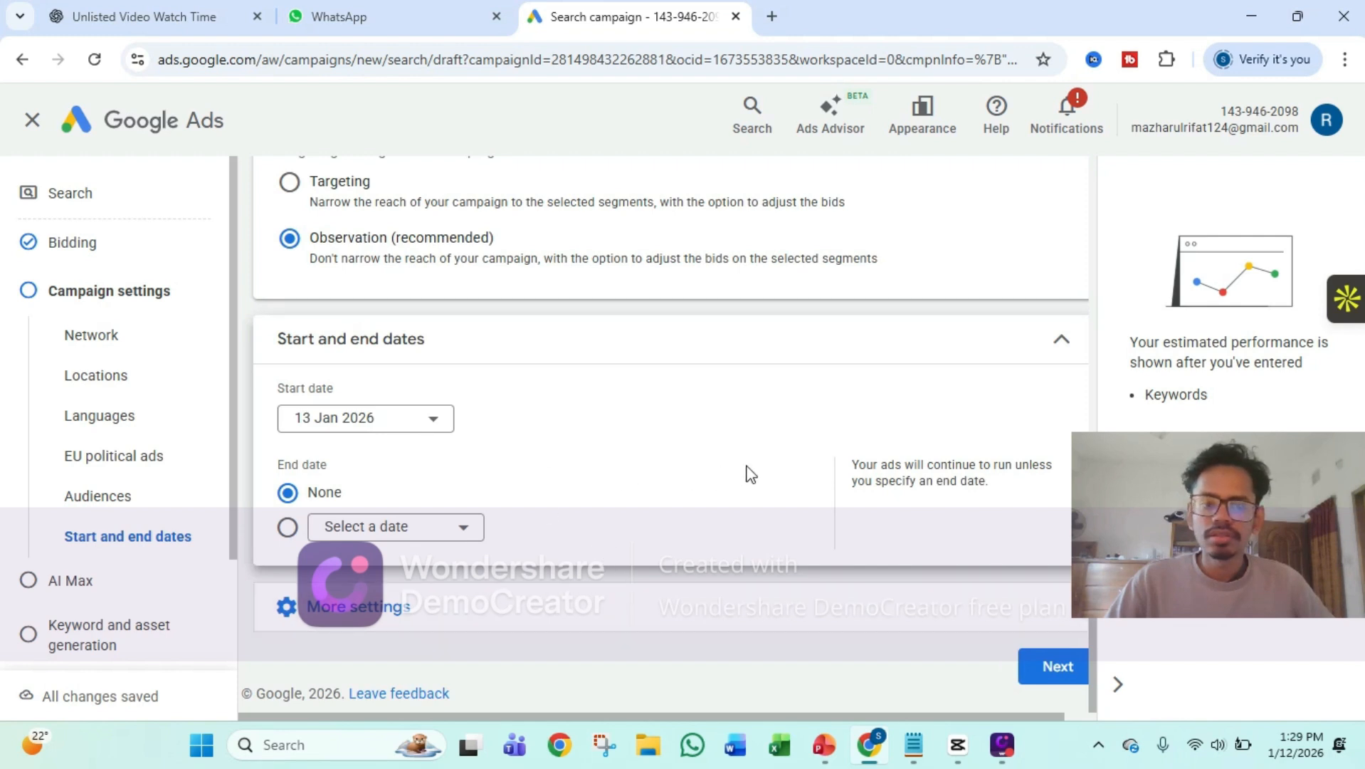
click(1061, 343)
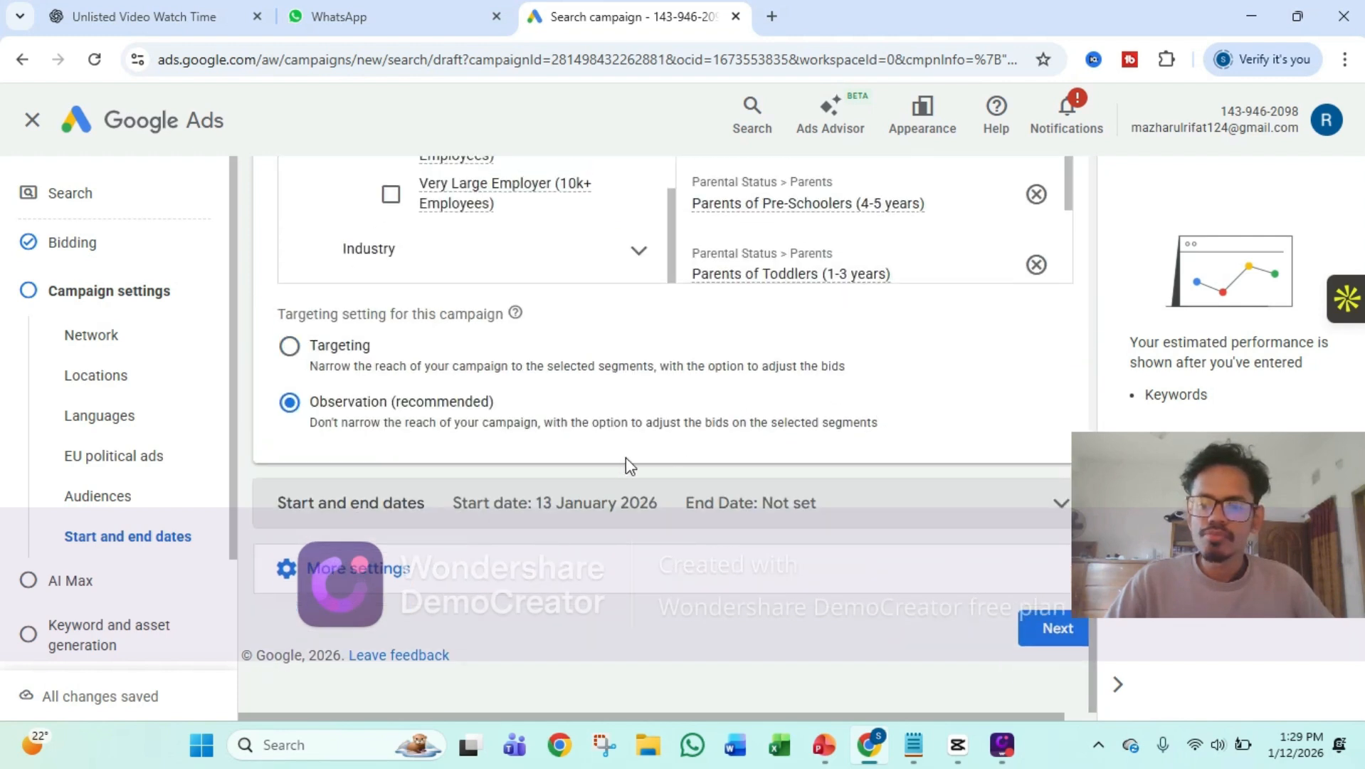
Review the ad schedule in the additional settings, keeping it at all days, and proceed to the AI Max stage
click(449, 552)
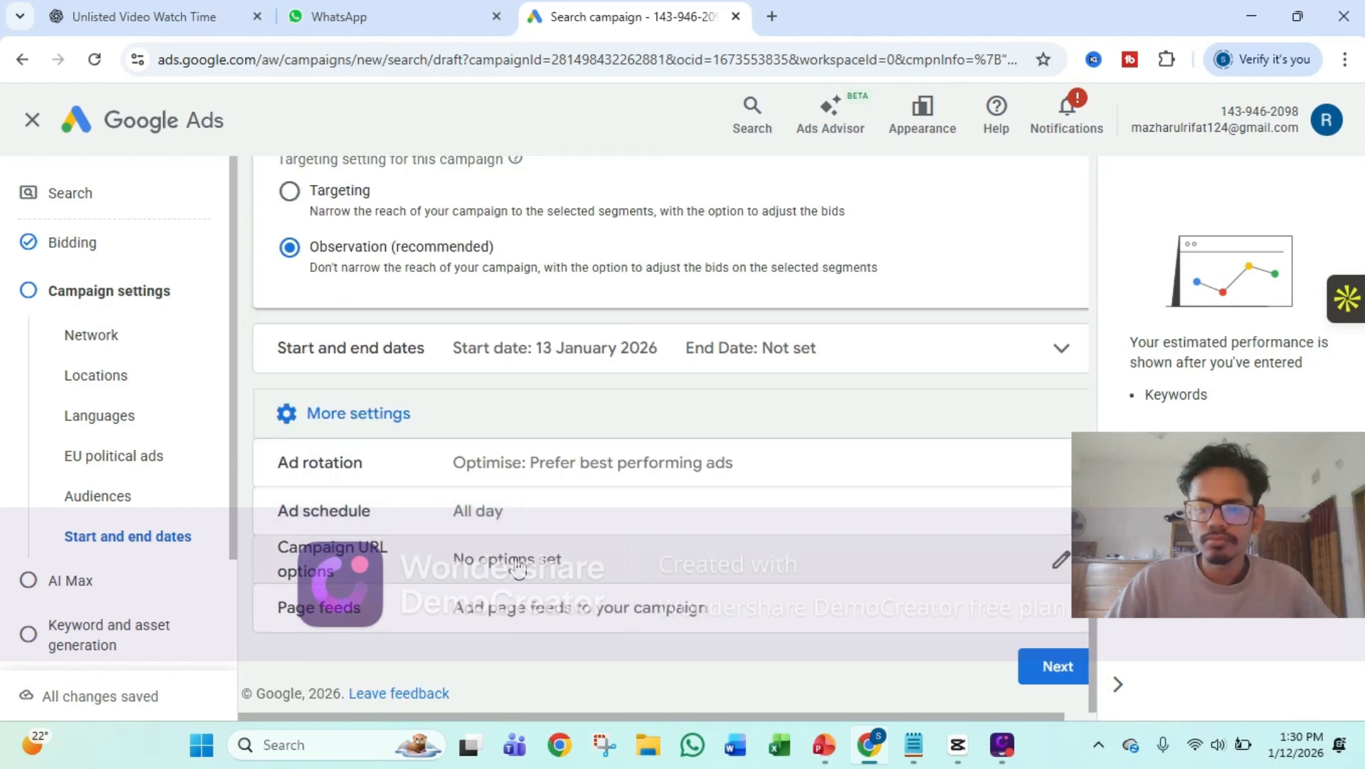
click(522, 528)
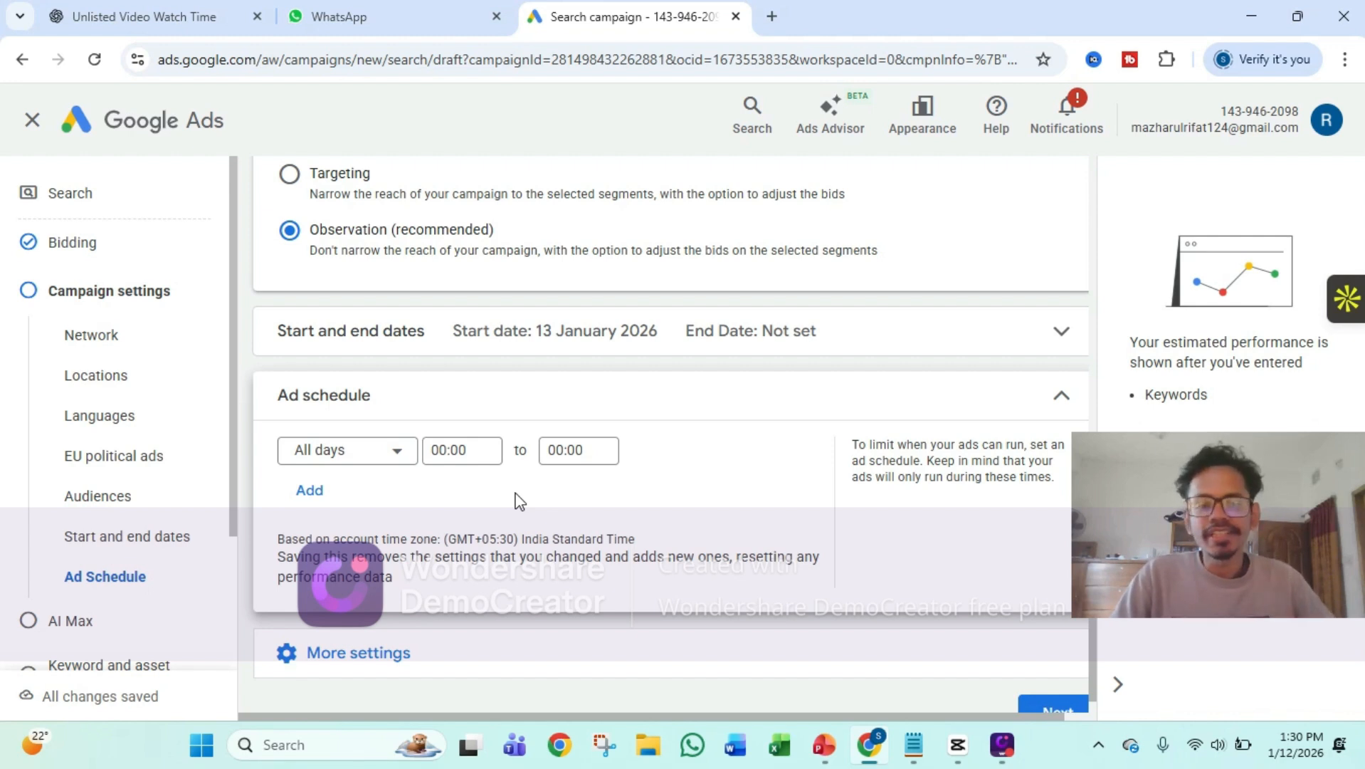
click(1061, 396)
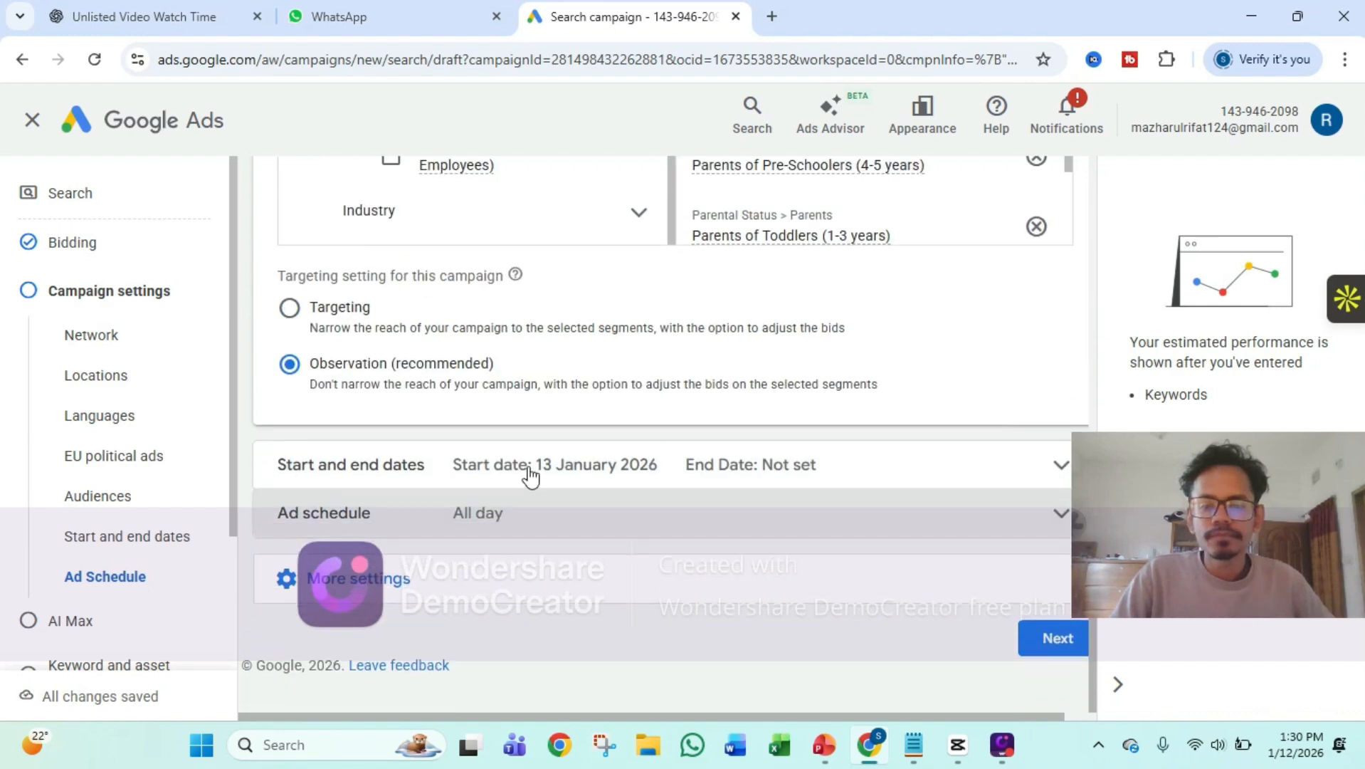
click(419, 581)
scroll(496, 528, down, 3)
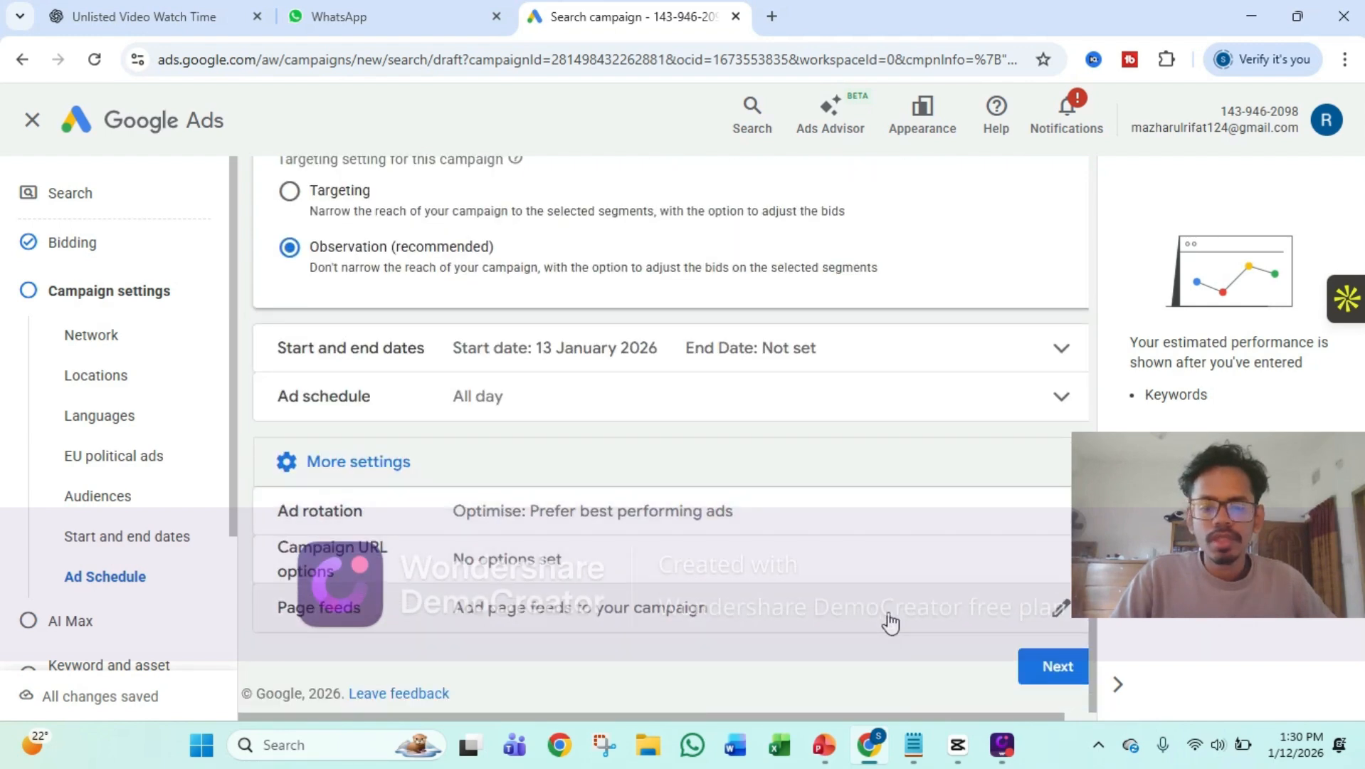
click(1058, 667)
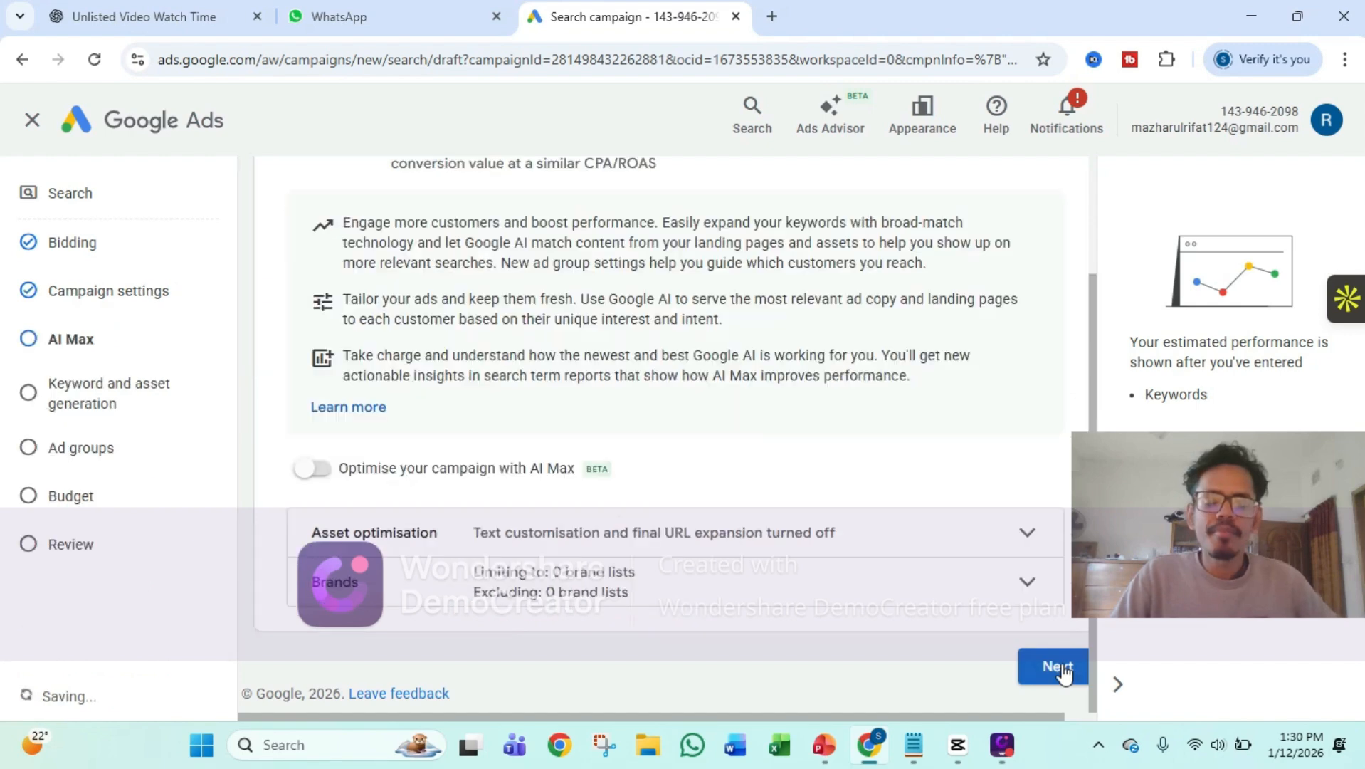
Optimise the campaign with AI Max, keeping text customisation and final URL expansion on, and skip keyword and asset generation
scroll(792, 609, up, 2)
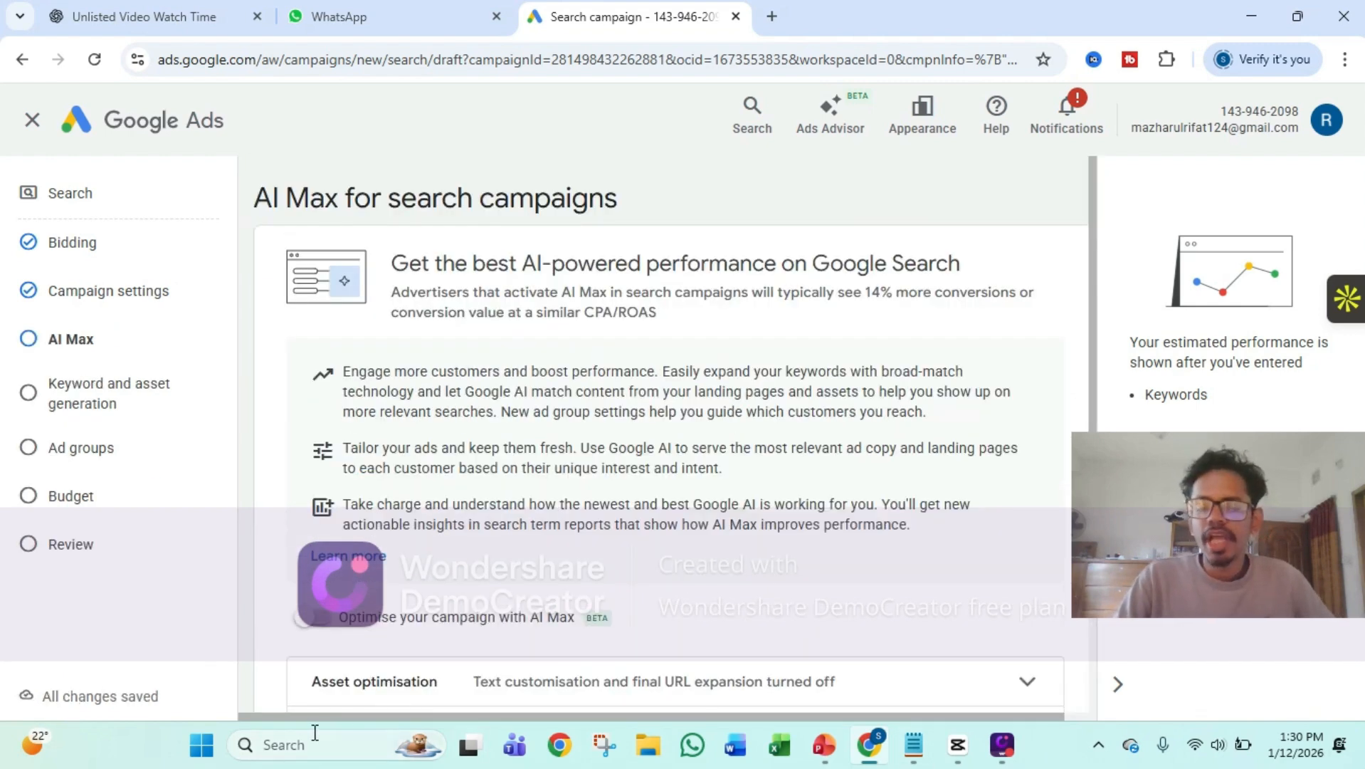
click(329, 623)
scroll(586, 566, down, 3)
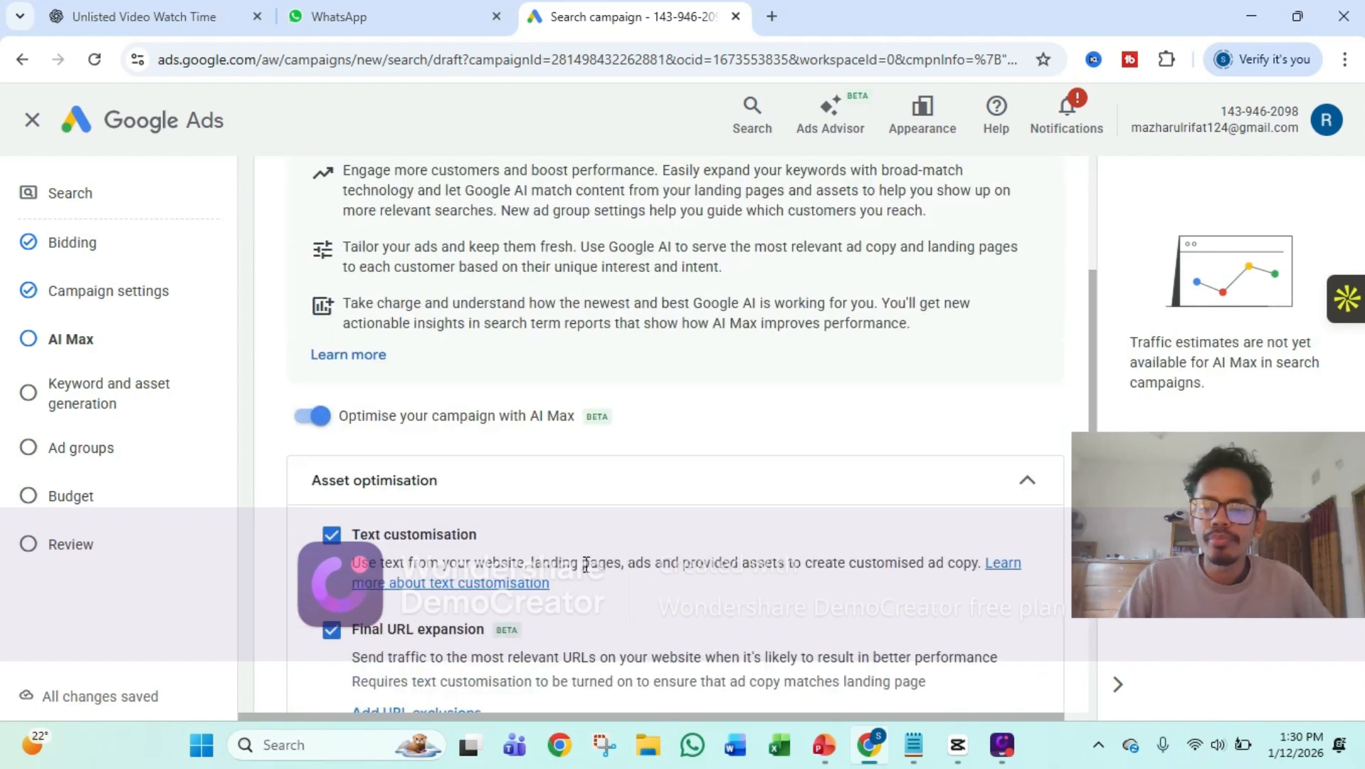
scroll(585, 566, down, 3)
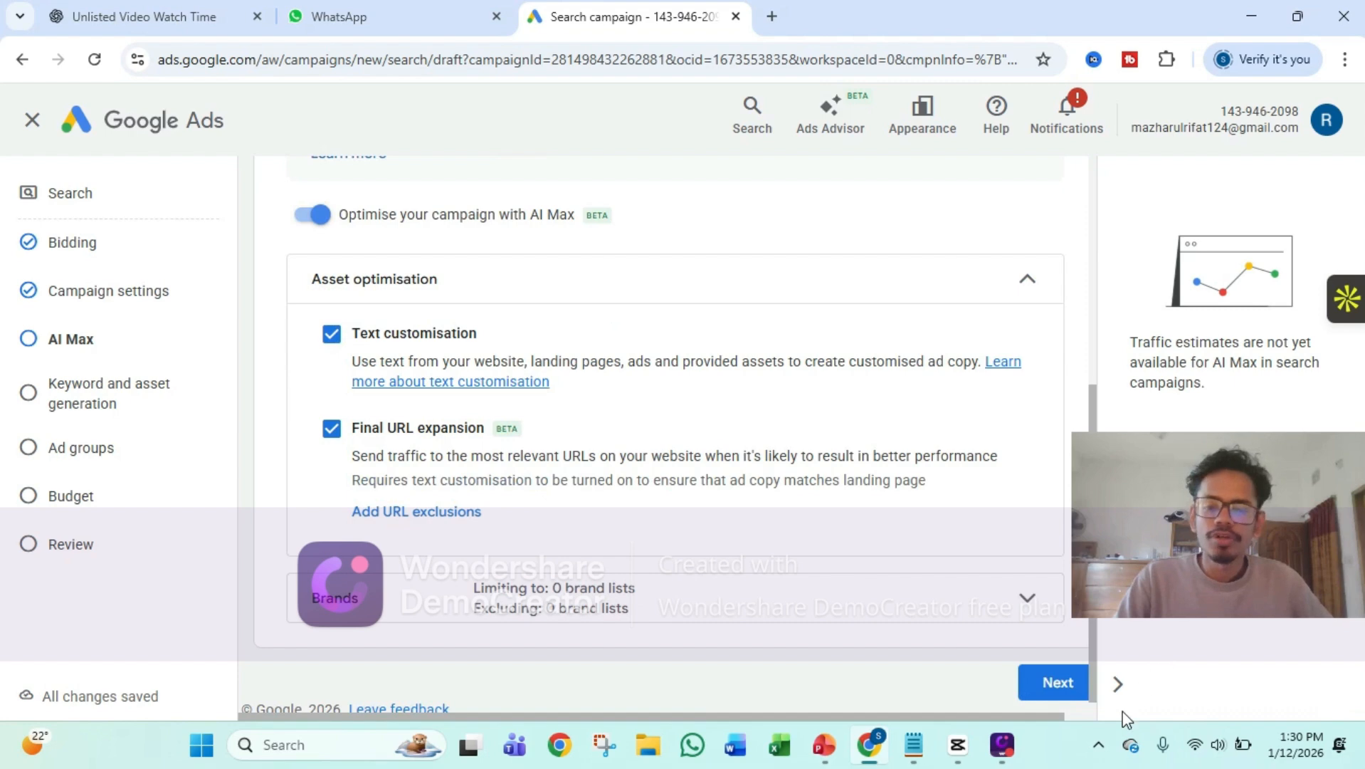
click(1060, 687)
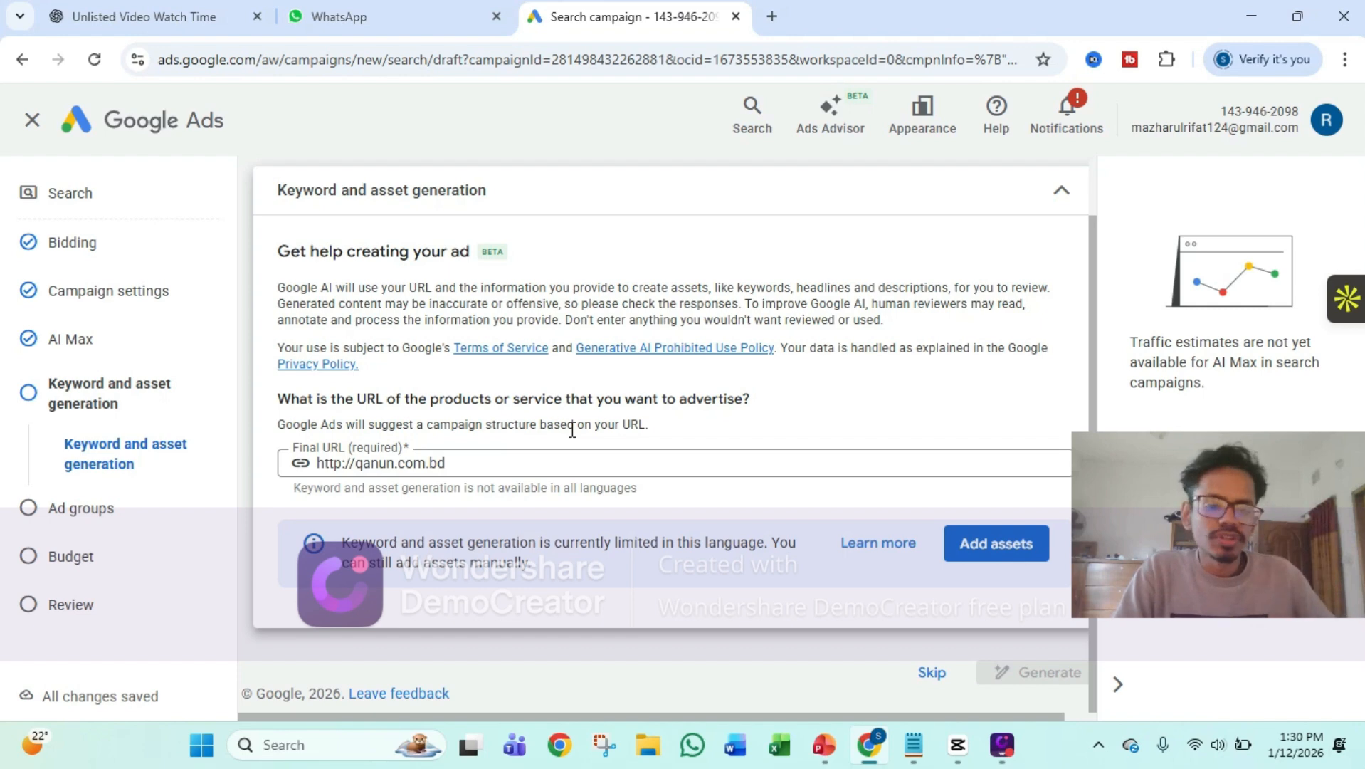
click(931, 673)
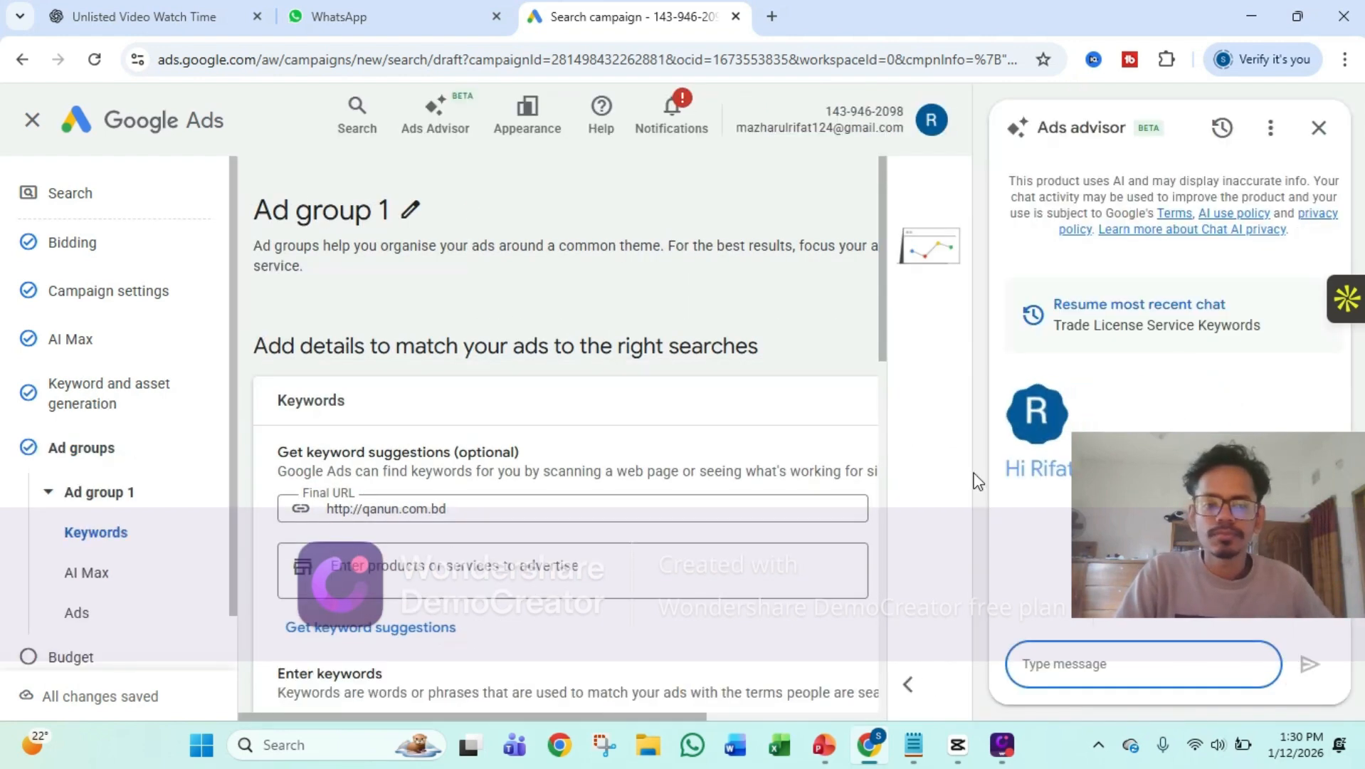
Close the Ads advisor and add Trade License as the product or service to advertise for Ad group 1's keyword suggestions
click(1318, 134)
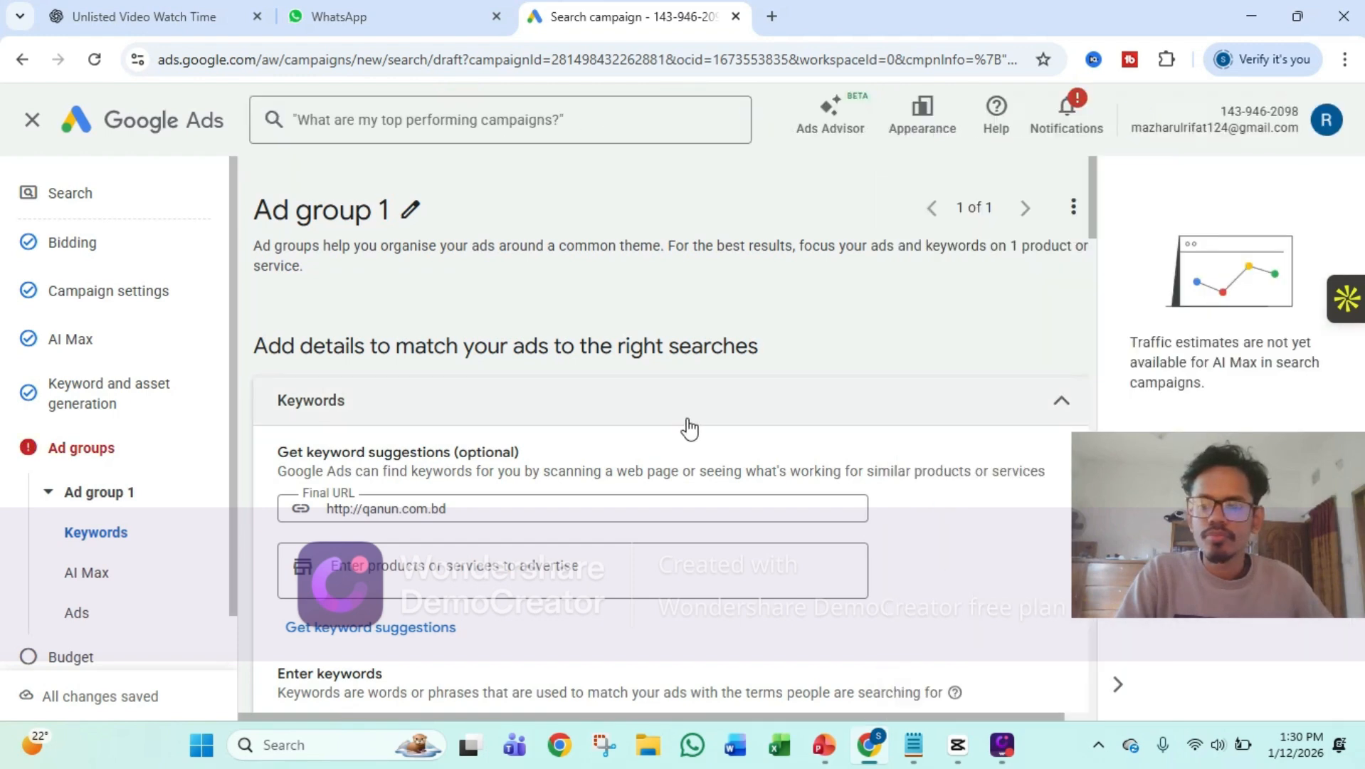
scroll(689, 428, down, 2)
click(542, 456)
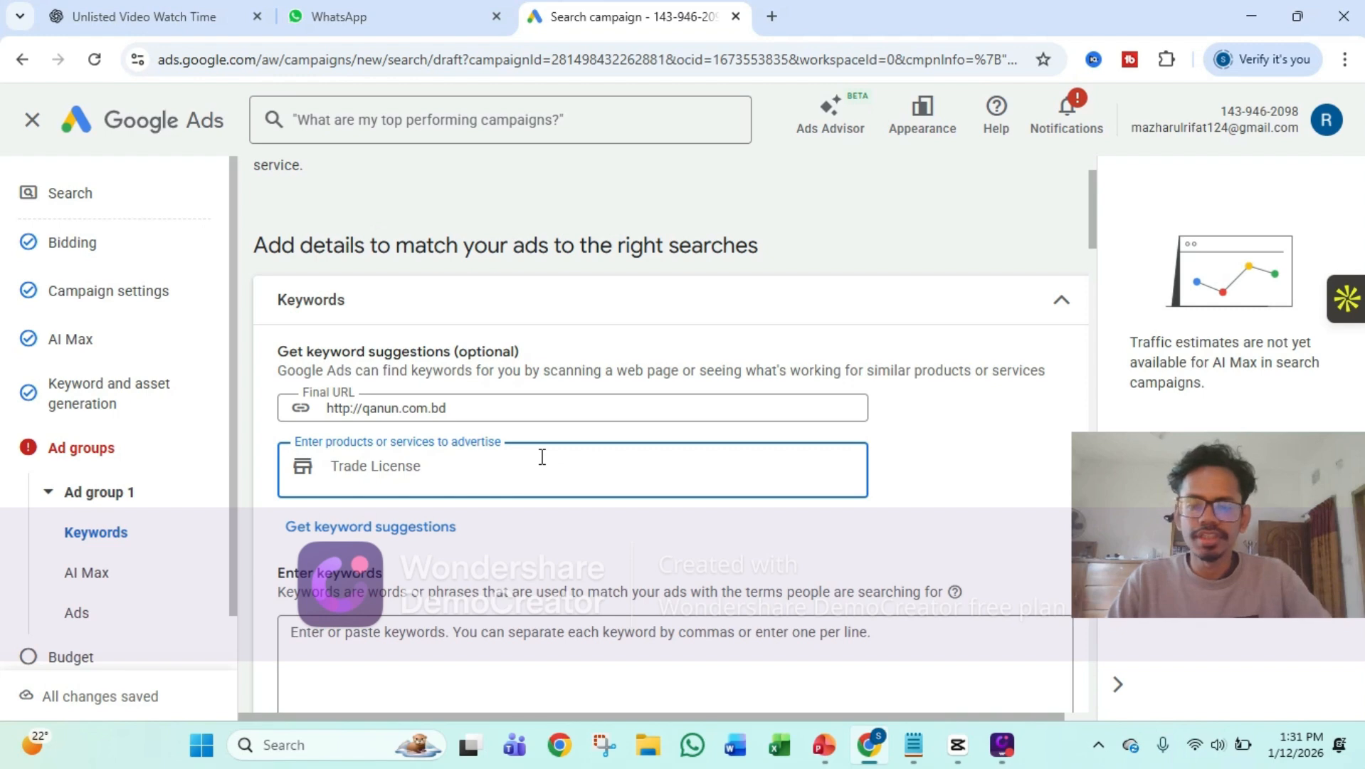
key(Return)
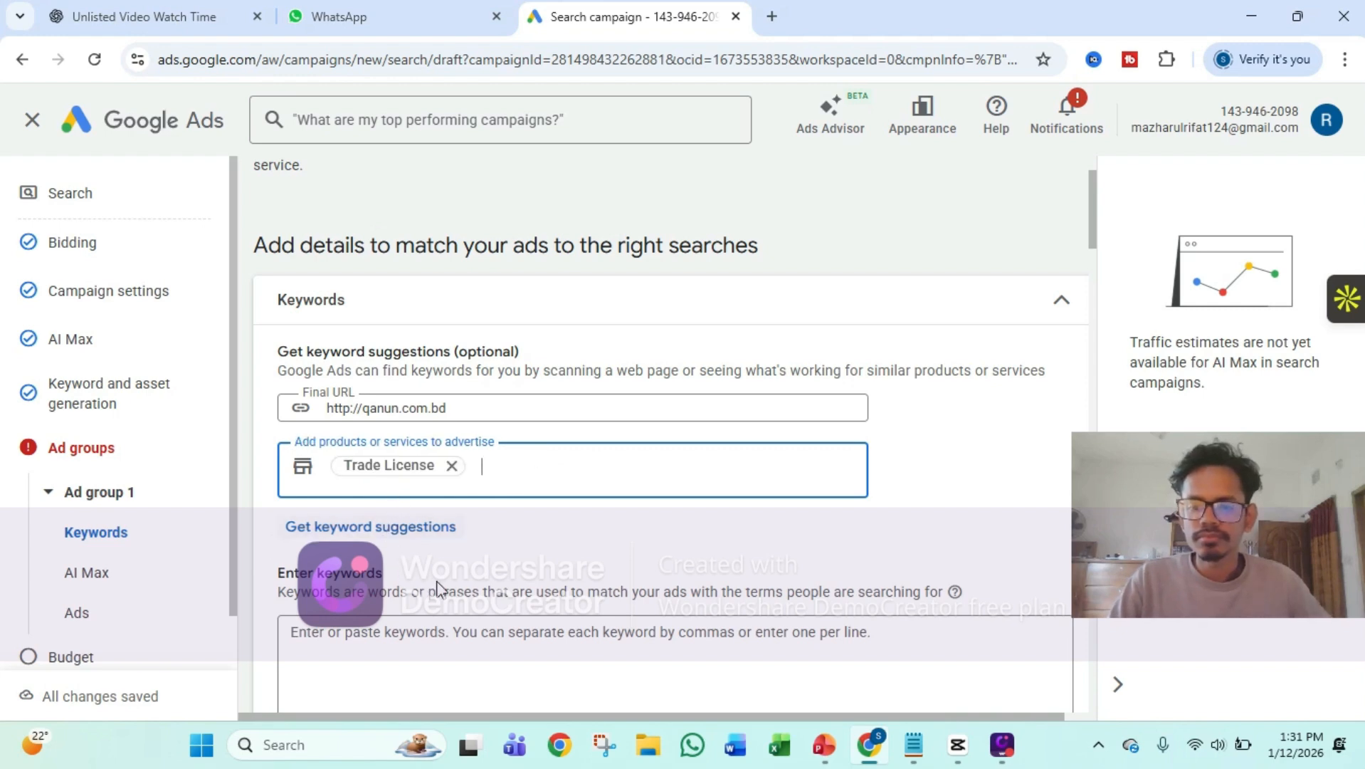
Enter "bd trade license service" and "hassle free trade license" as comma-separated keywords for Ad group 1
scroll(437, 570, down, 2)
click(435, 541)
scroll(434, 541, down, 3)
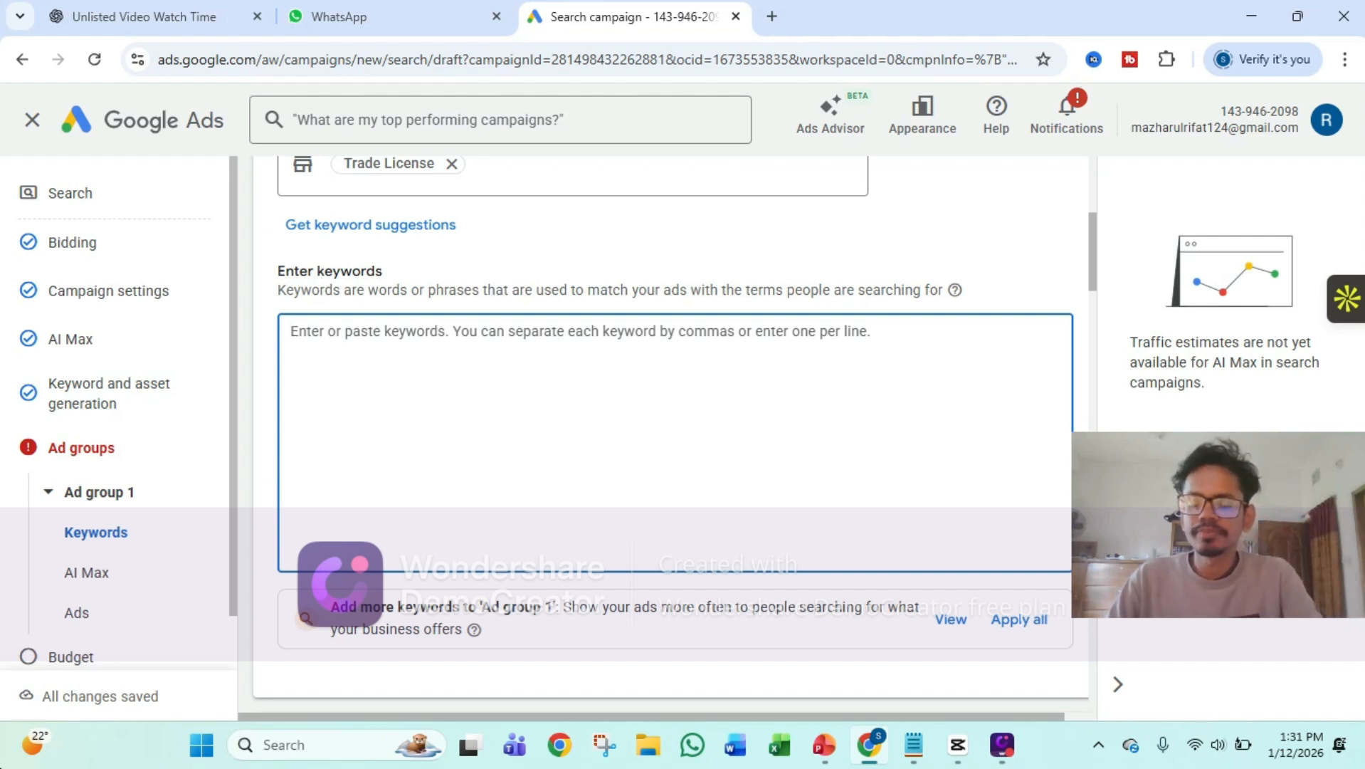
text(bd)
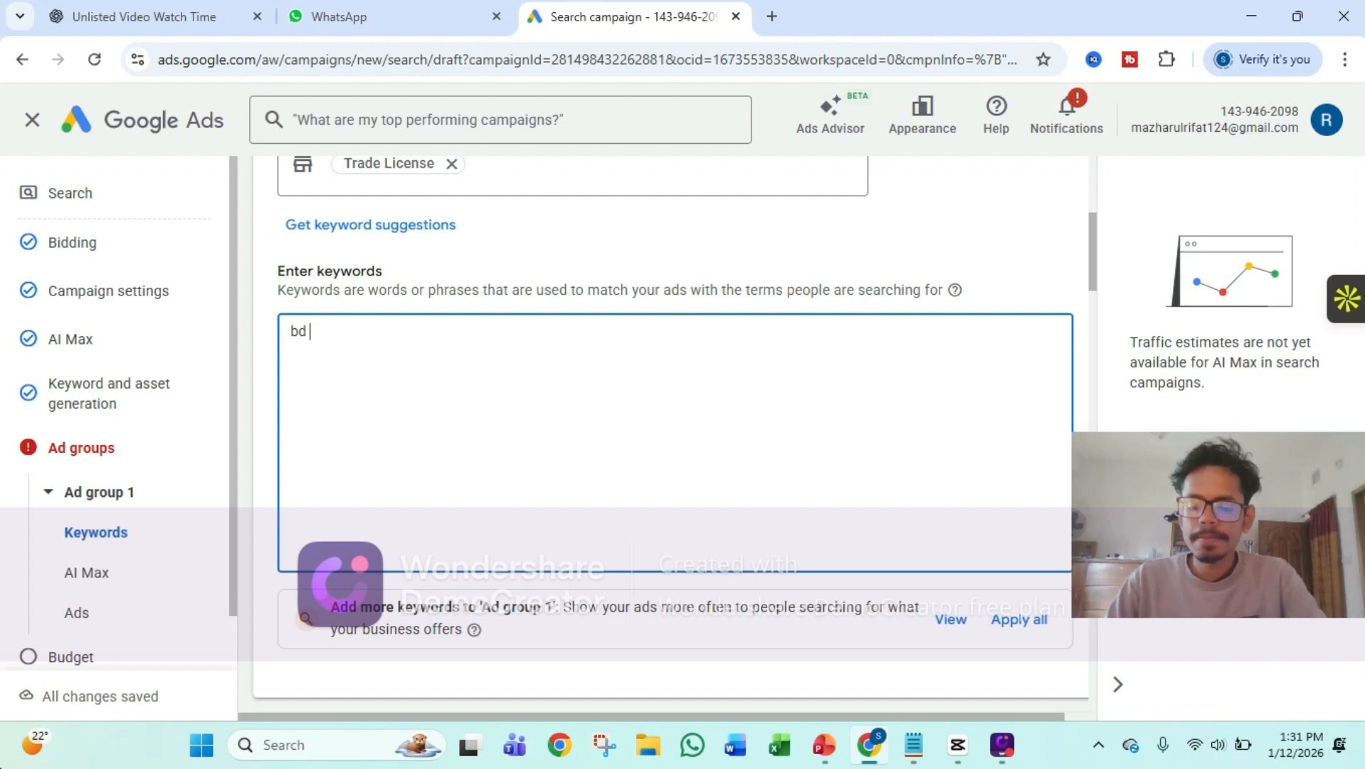
text( trade license)
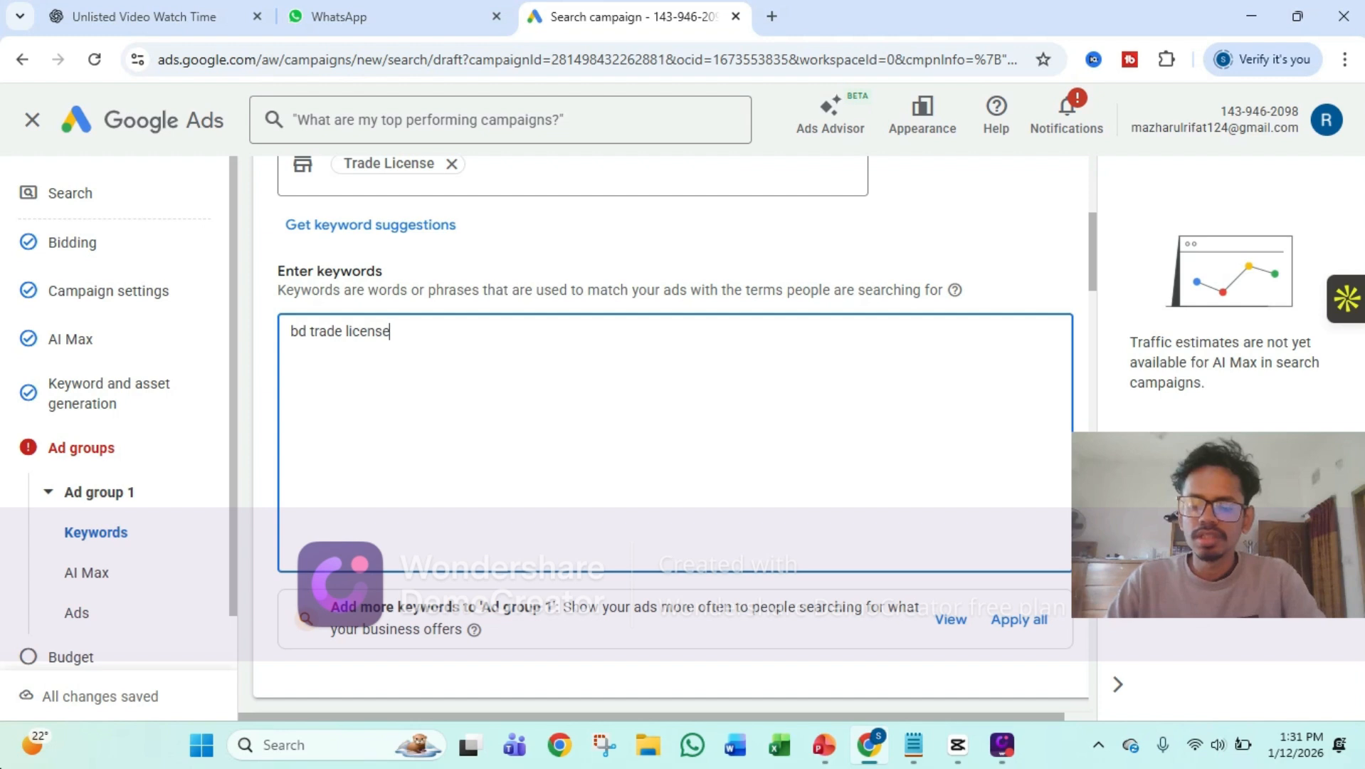
text( service)
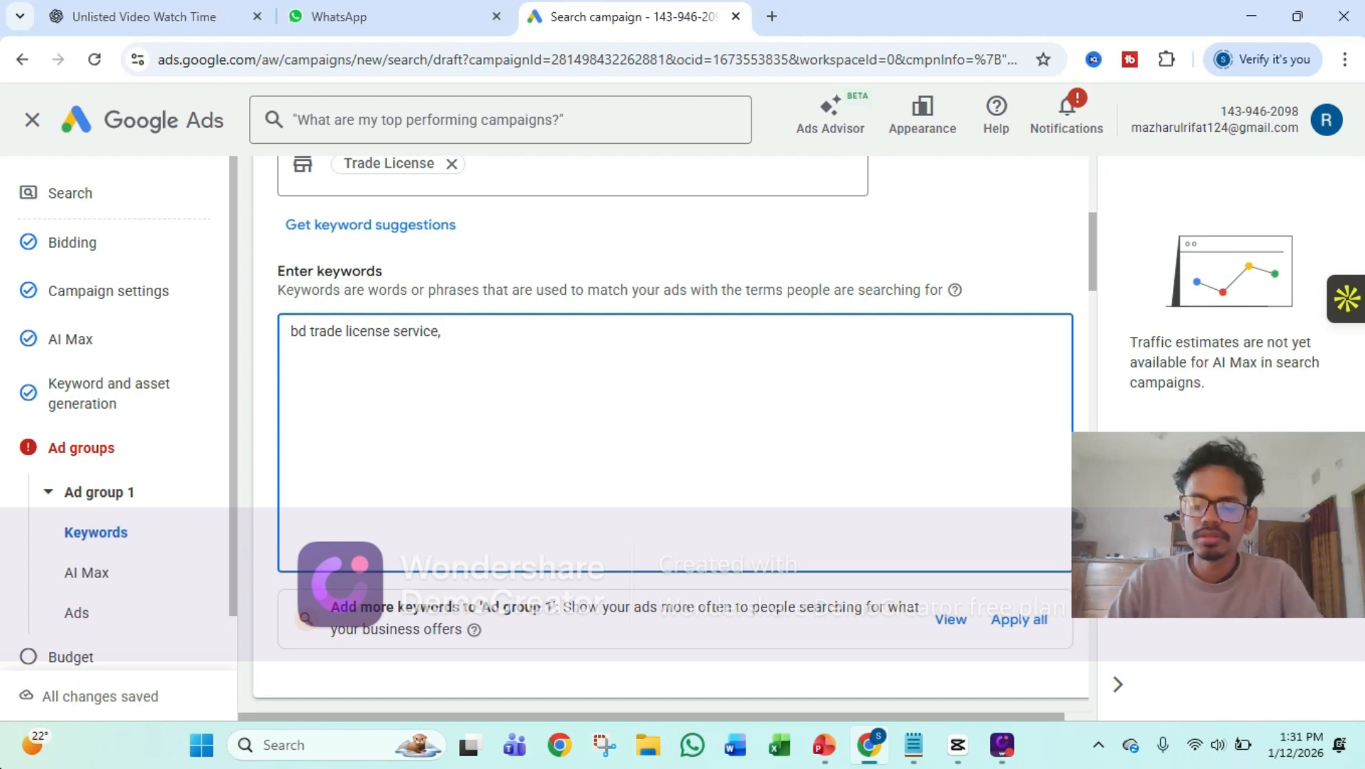
text(, hassle)
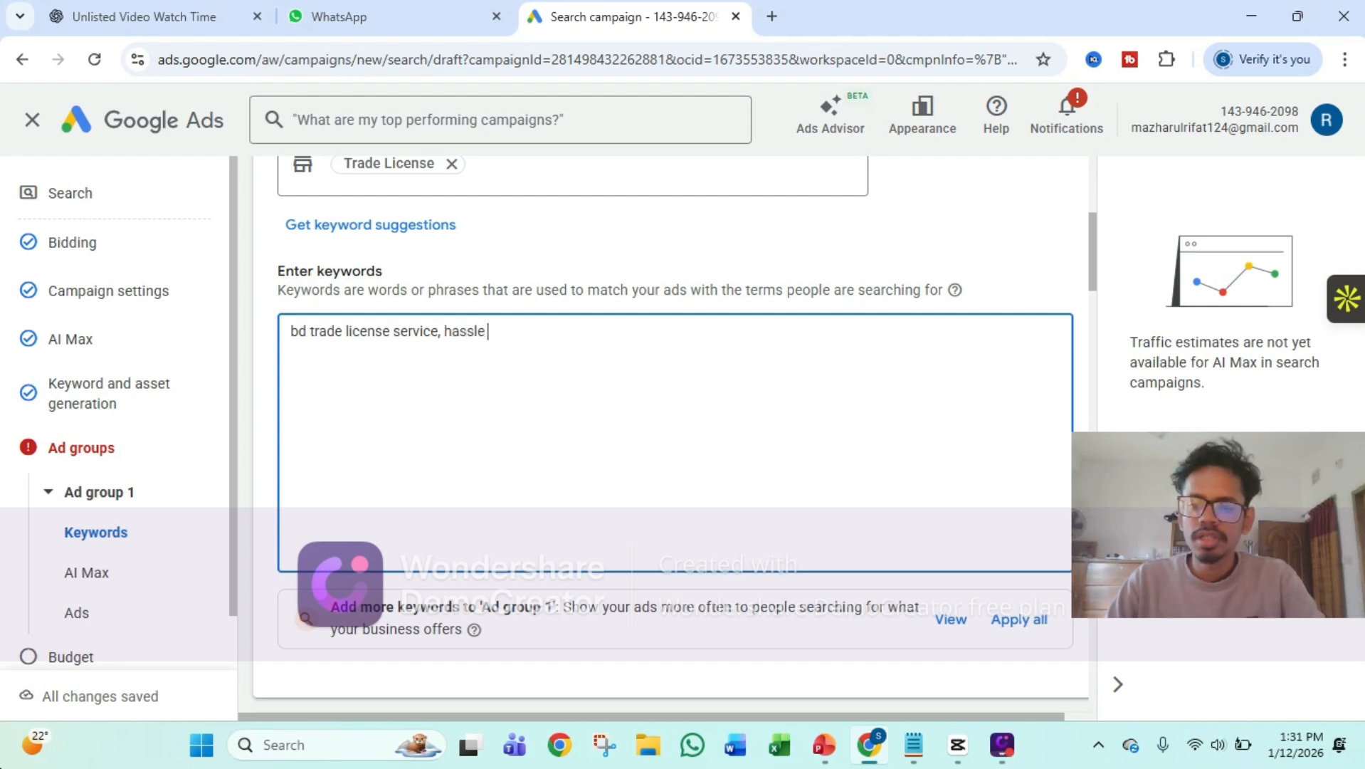
text( free t)
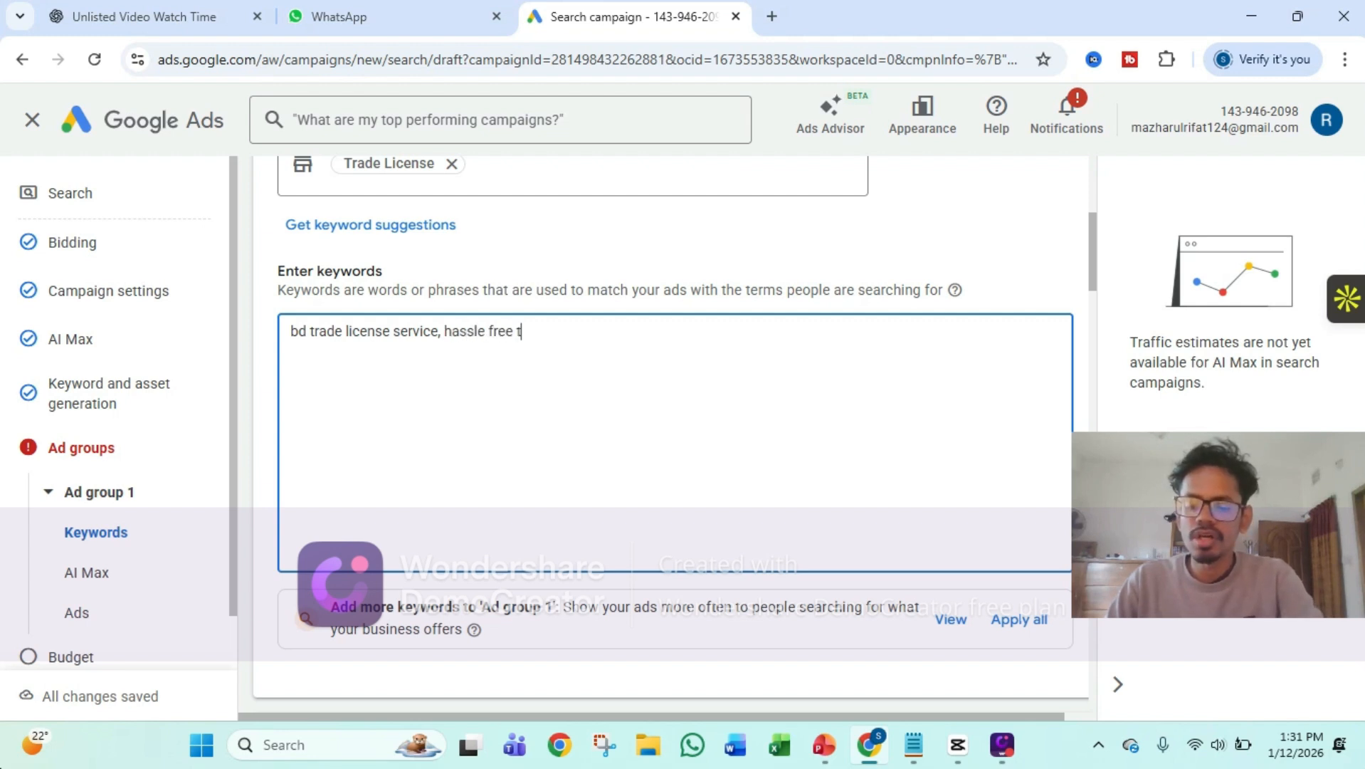
text(rade lice)
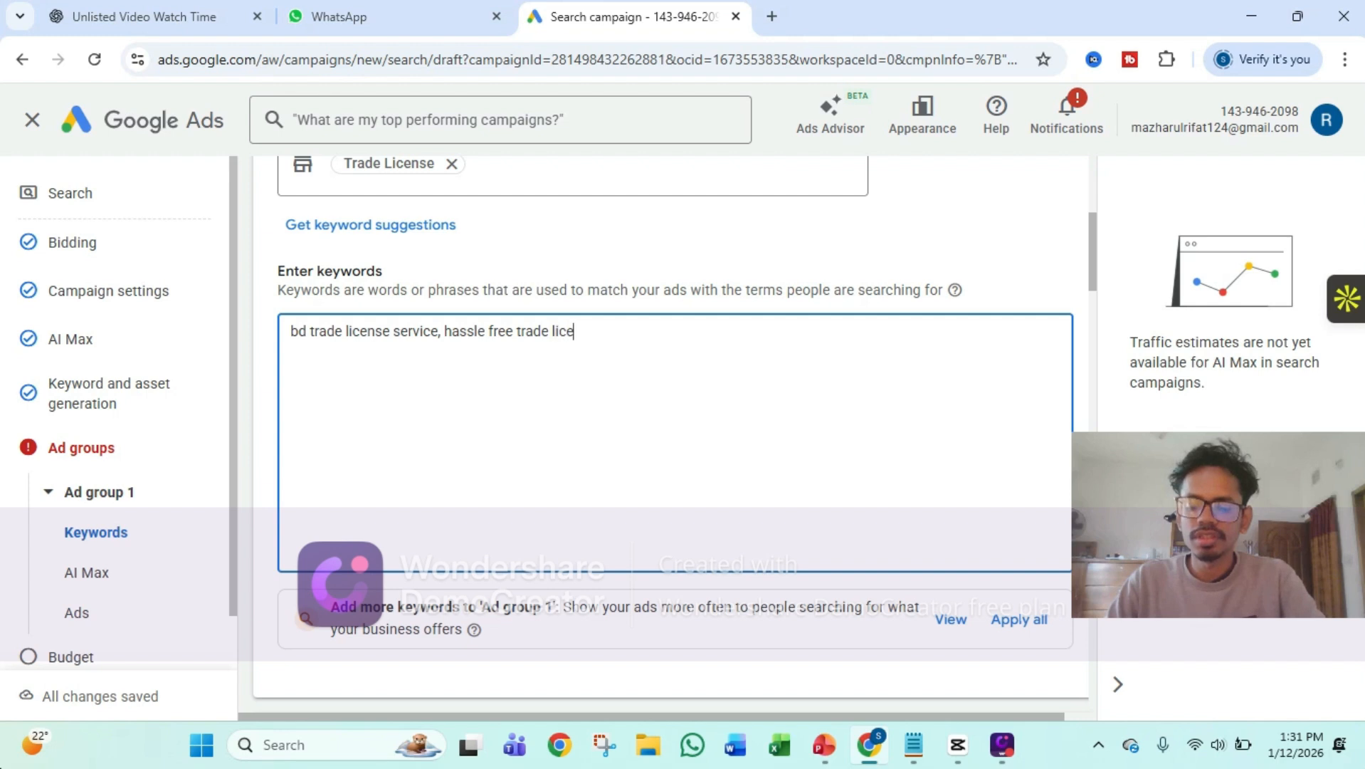
text(nse,)
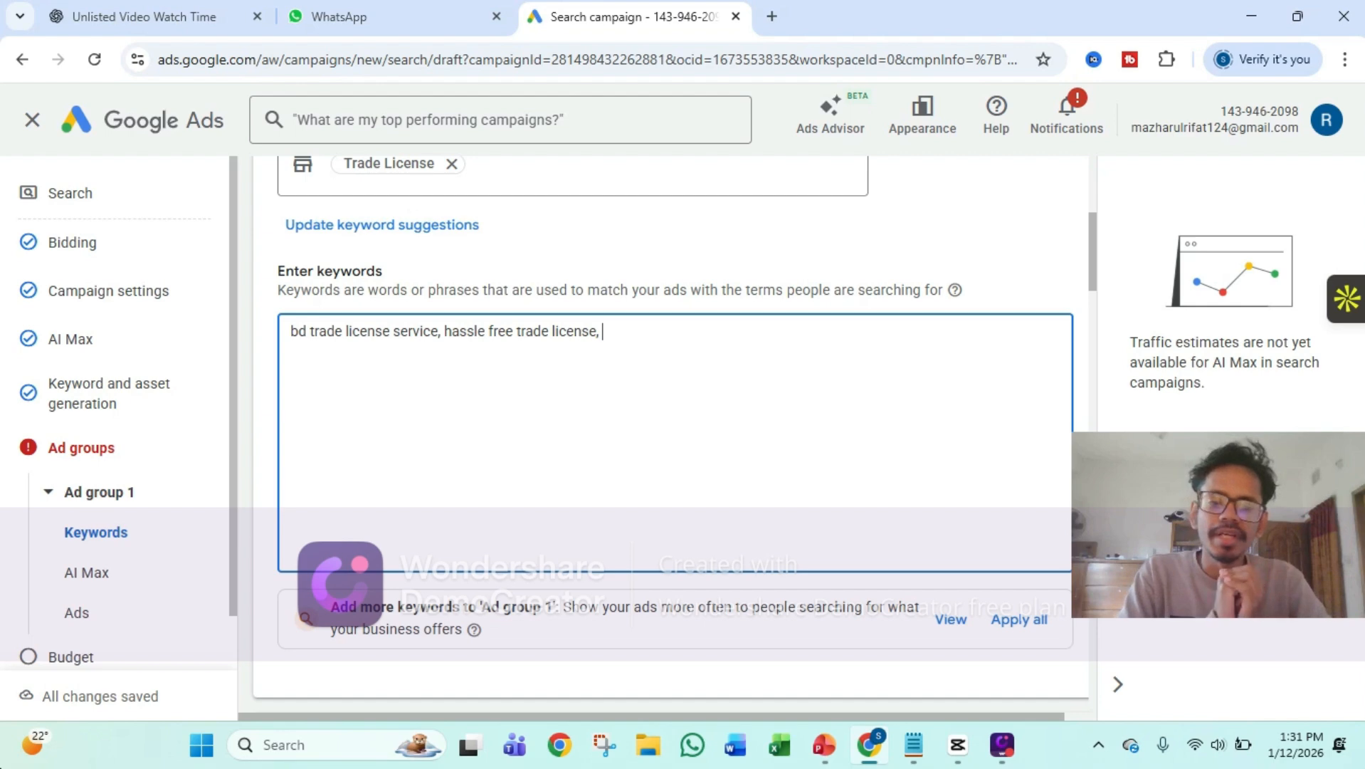
Review Ad group 1's AI Max settings and the ad's final URL and display path fields
scroll(137, 467, down, 1)
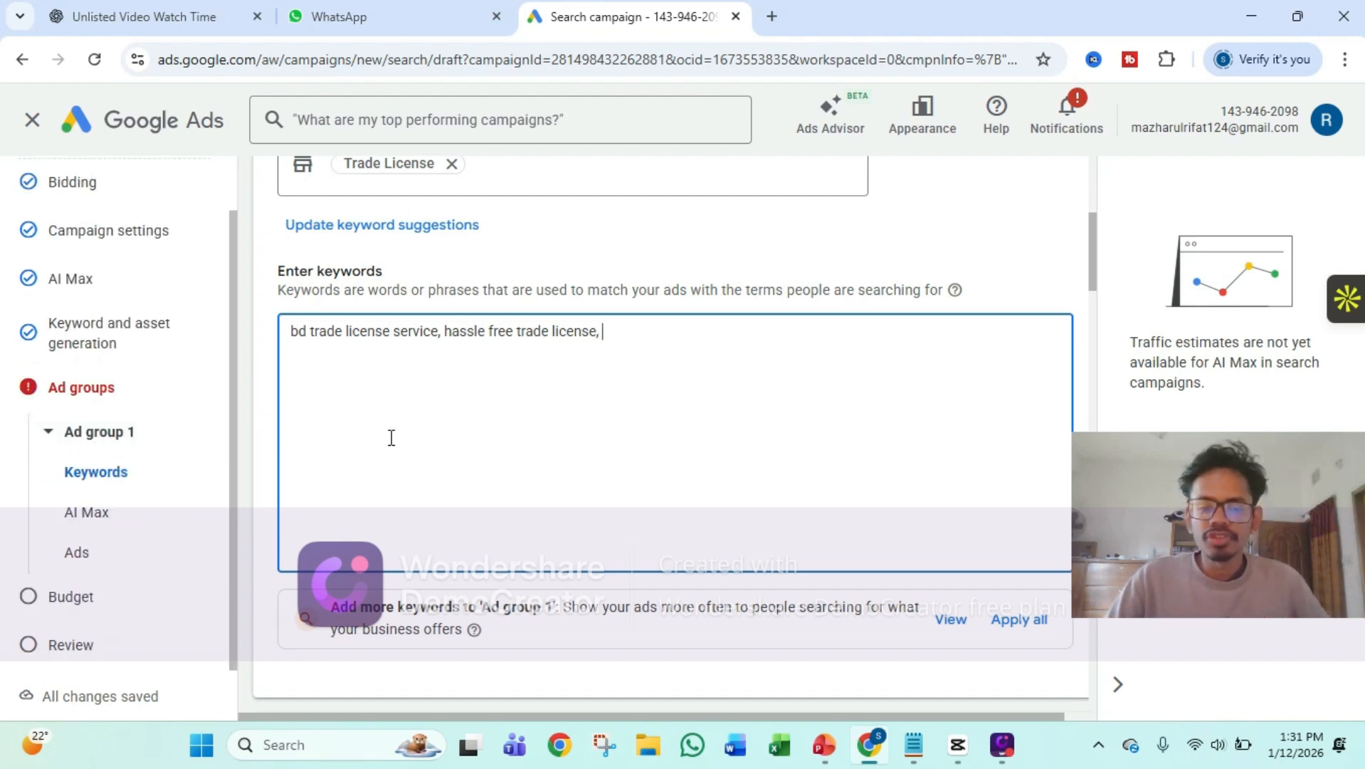
scroll(398, 445, down, 3)
scroll(417, 459, down, 4)
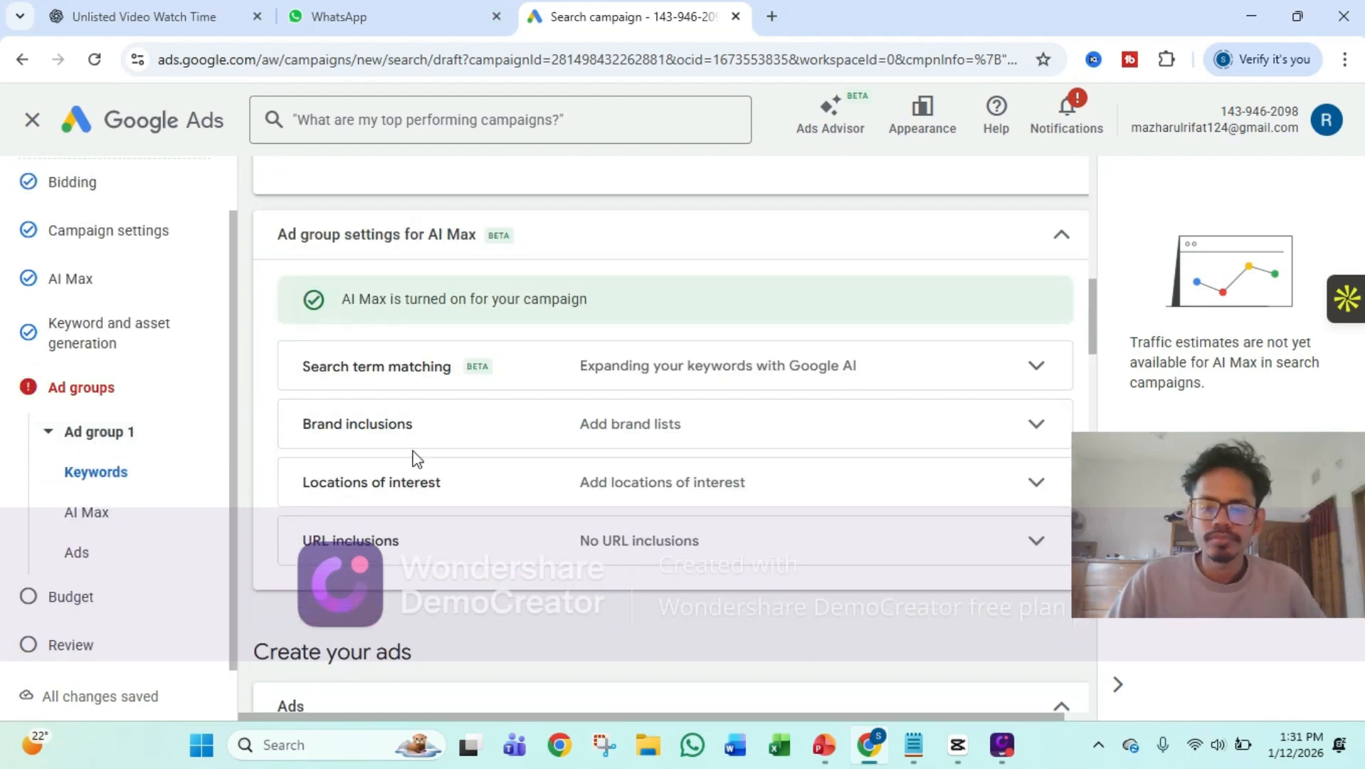
scroll(417, 459, down, 1)
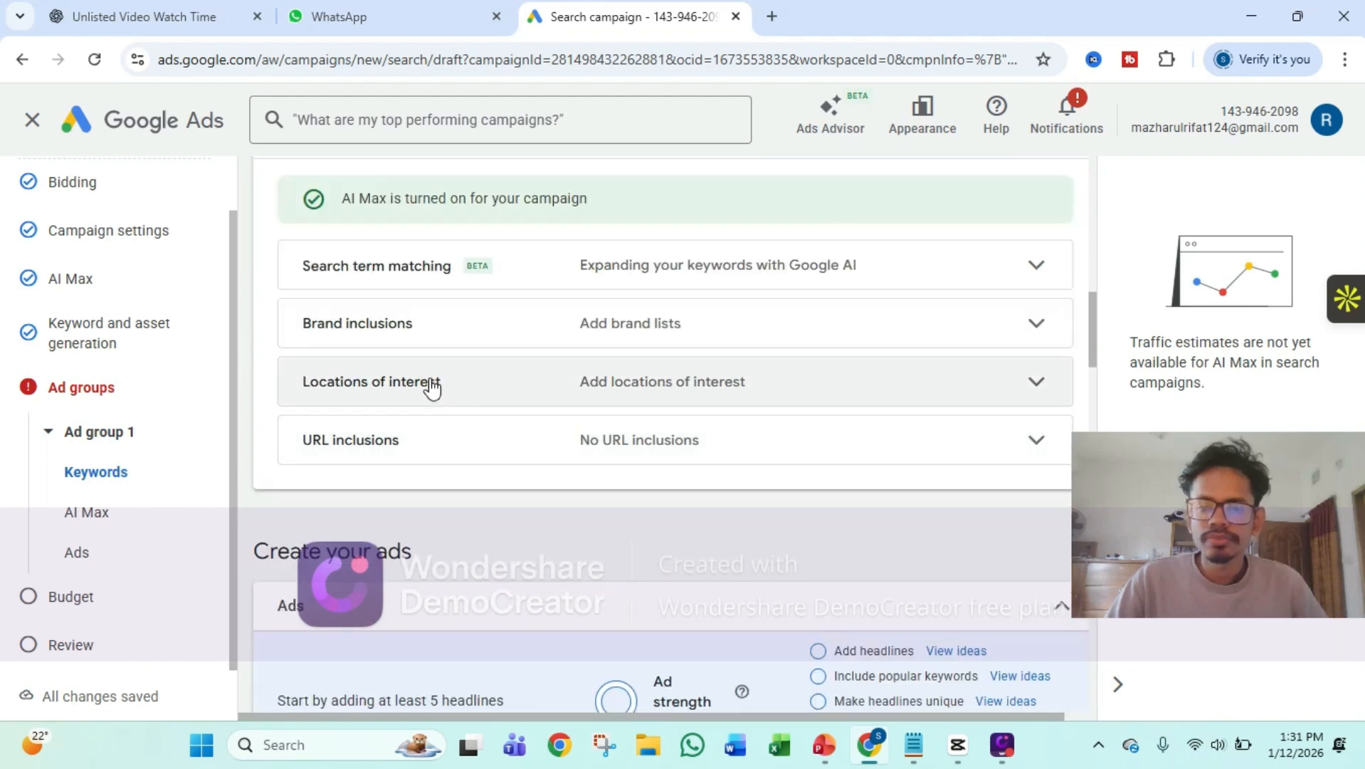
scroll(524, 418, down, 2)
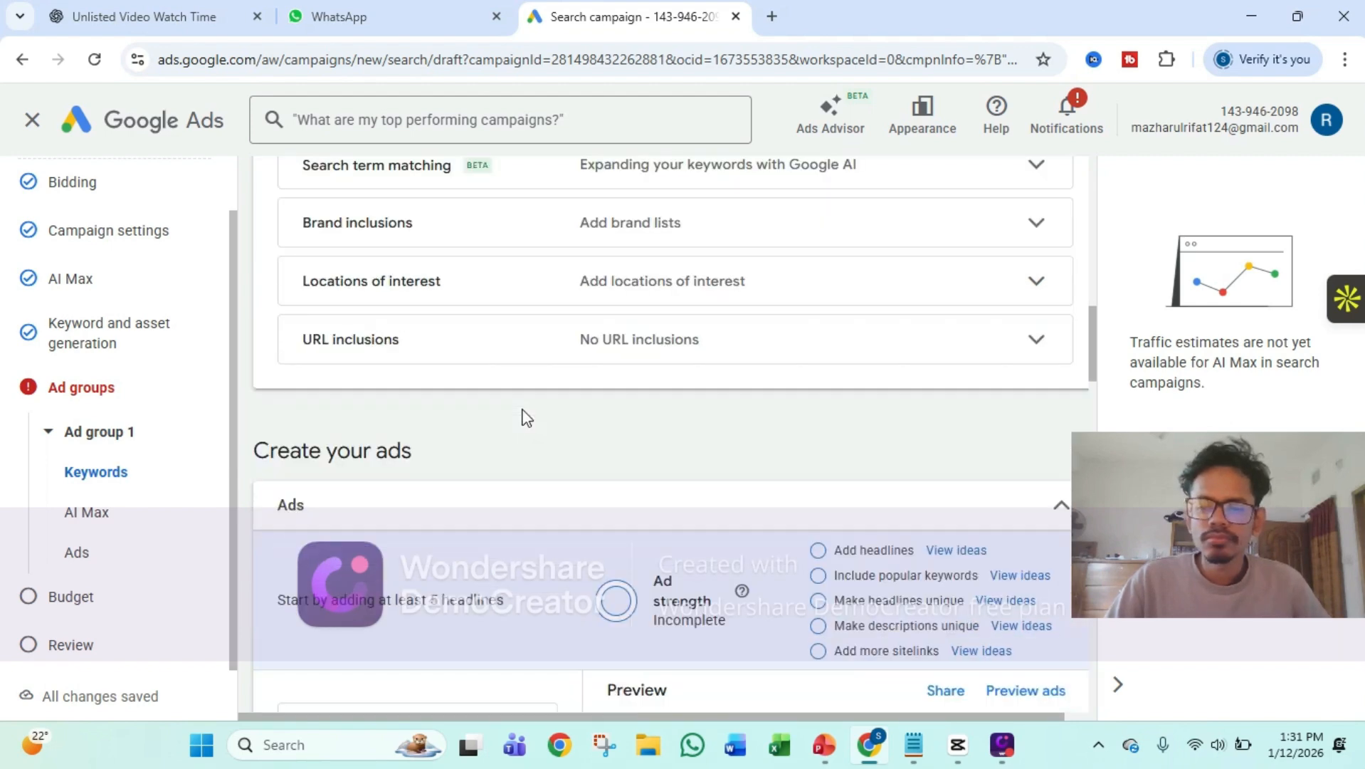
scroll(525, 418, down, 2)
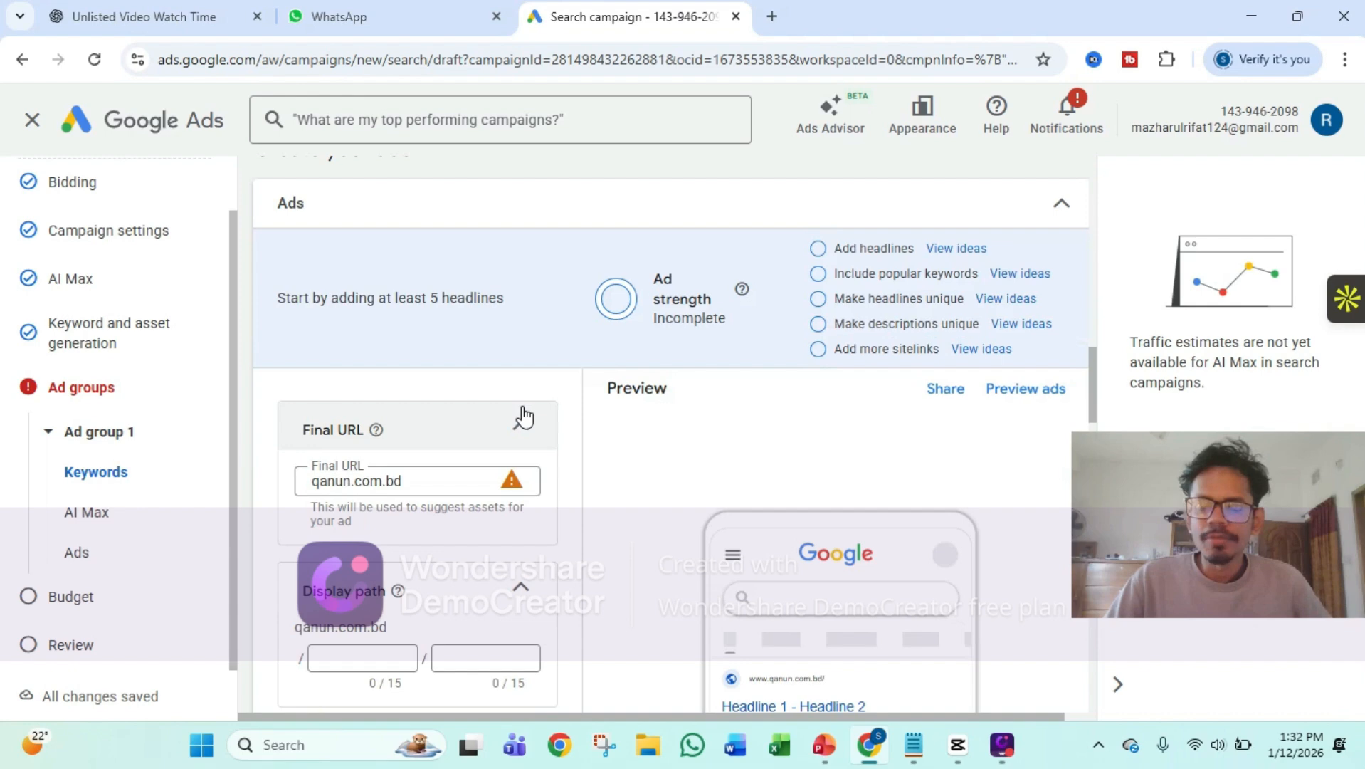
scroll(523, 417, down, 2)
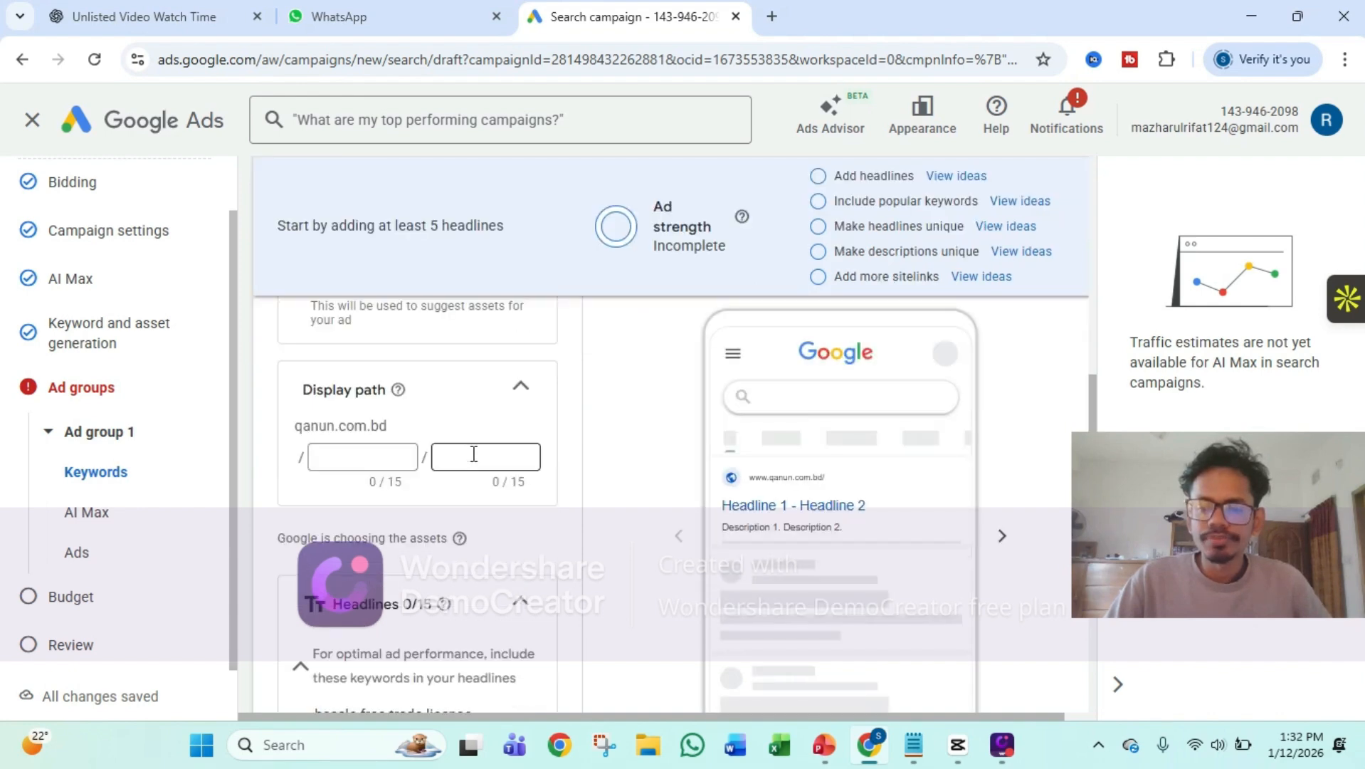
scroll(474, 453, up, 2)
scroll(471, 453, down, 3)
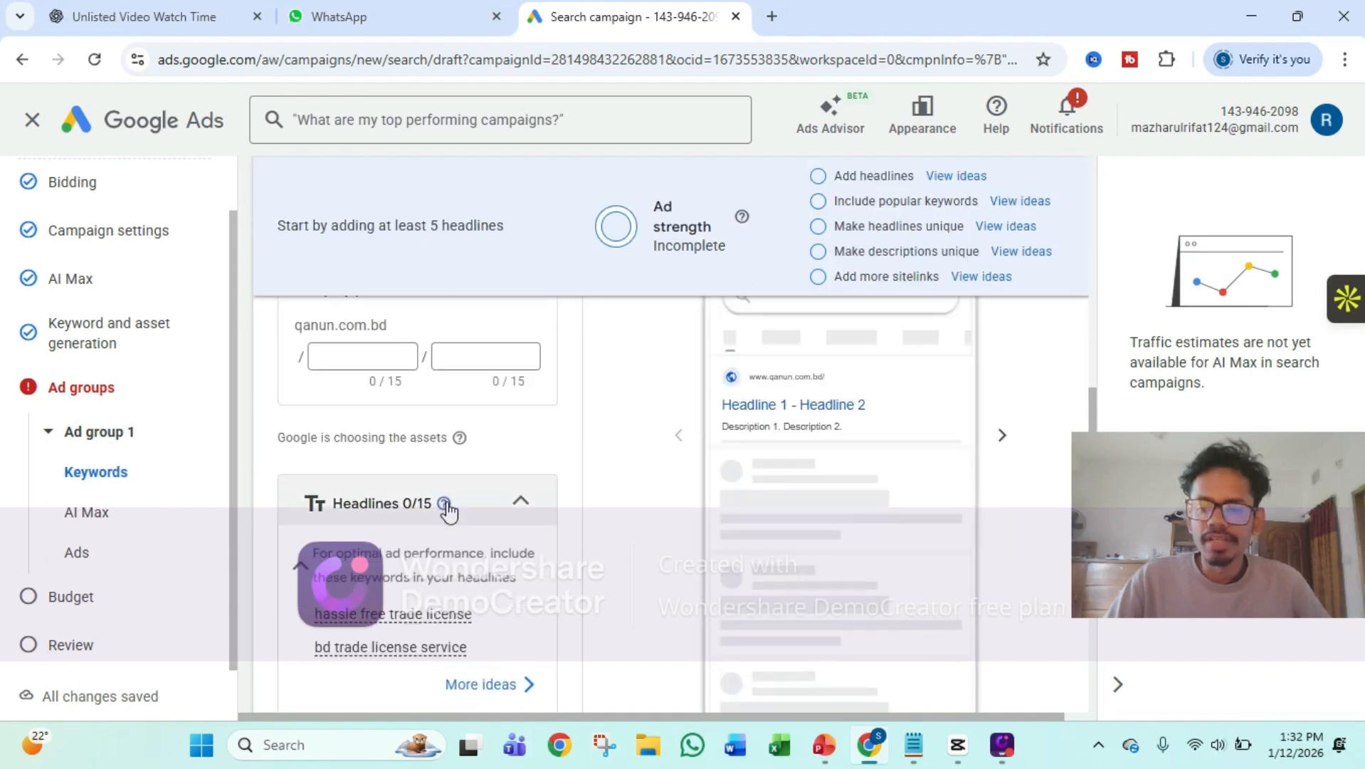
Enter "bd trade license" as the ad's first headline
scroll(447, 508, down, 2)
click(445, 518)
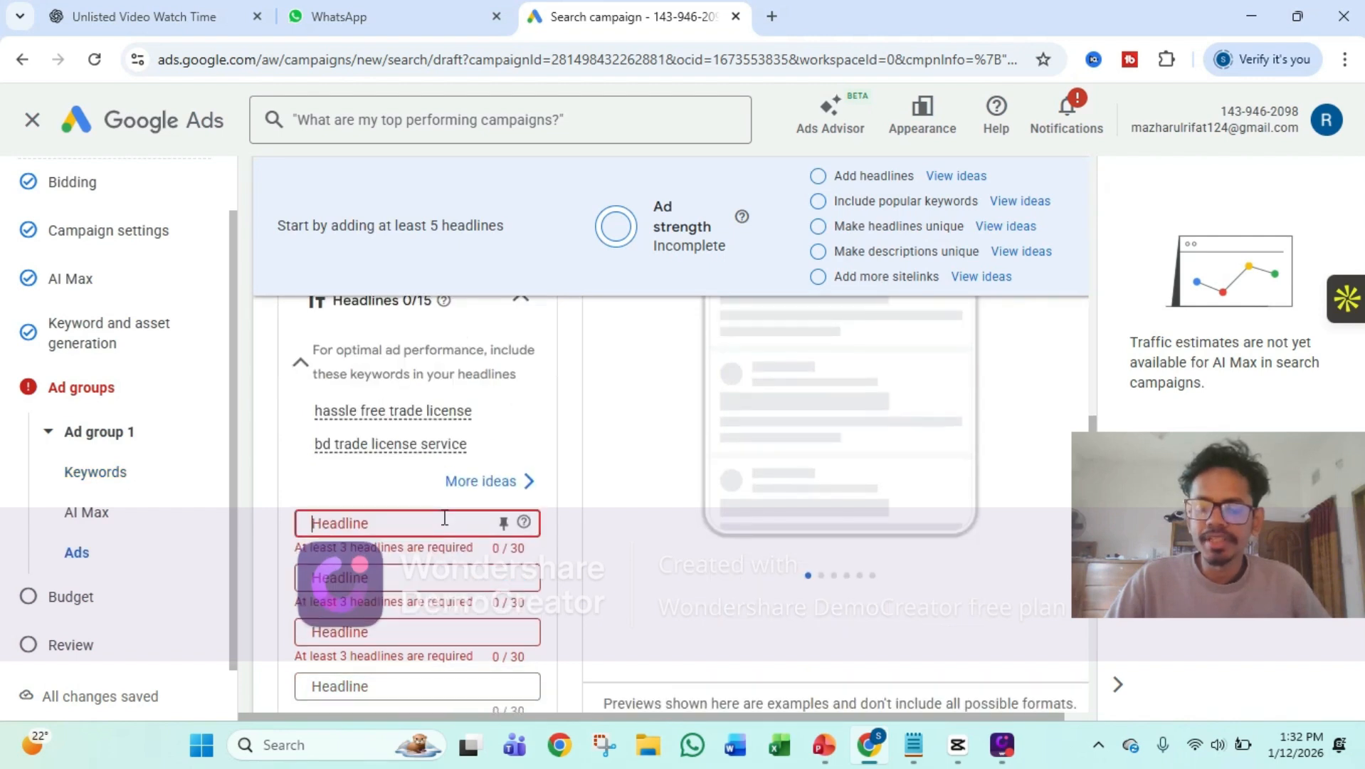
text(bd)
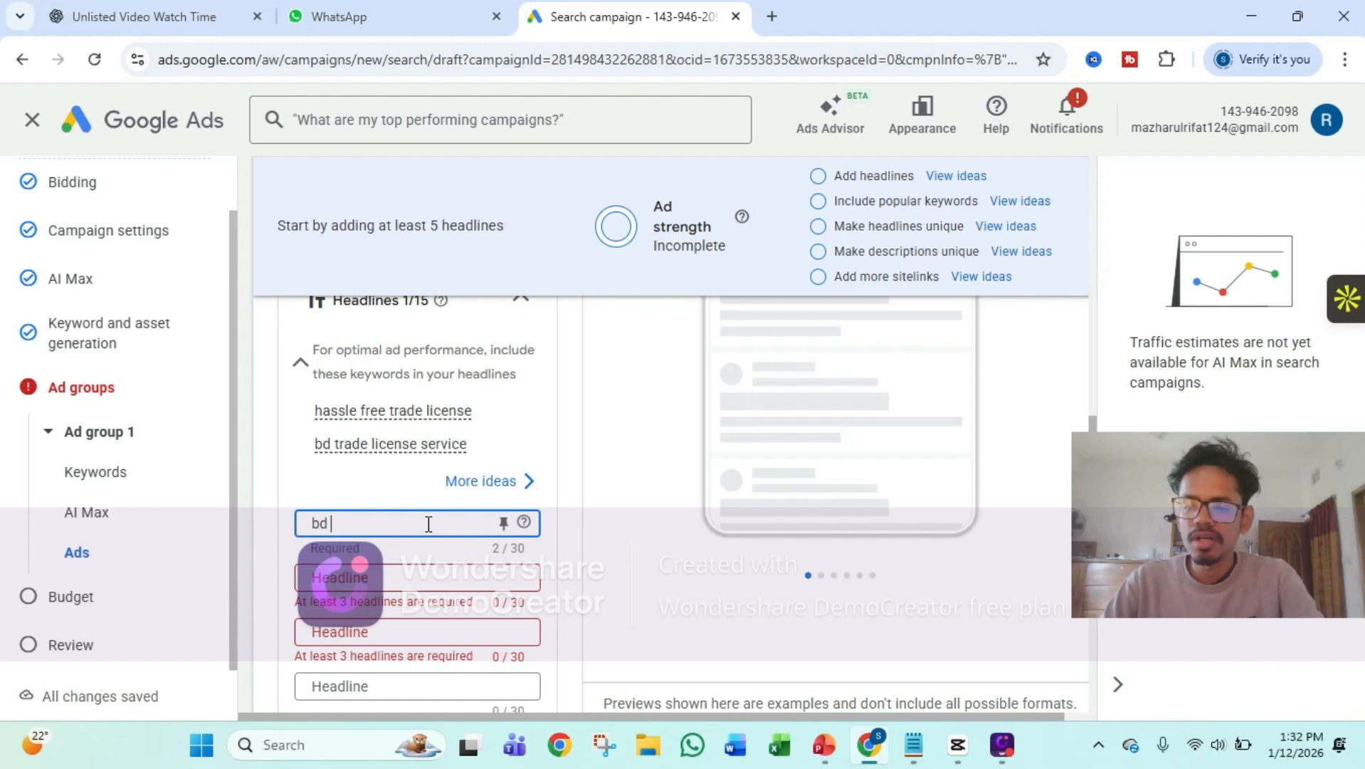
text( trade lice)
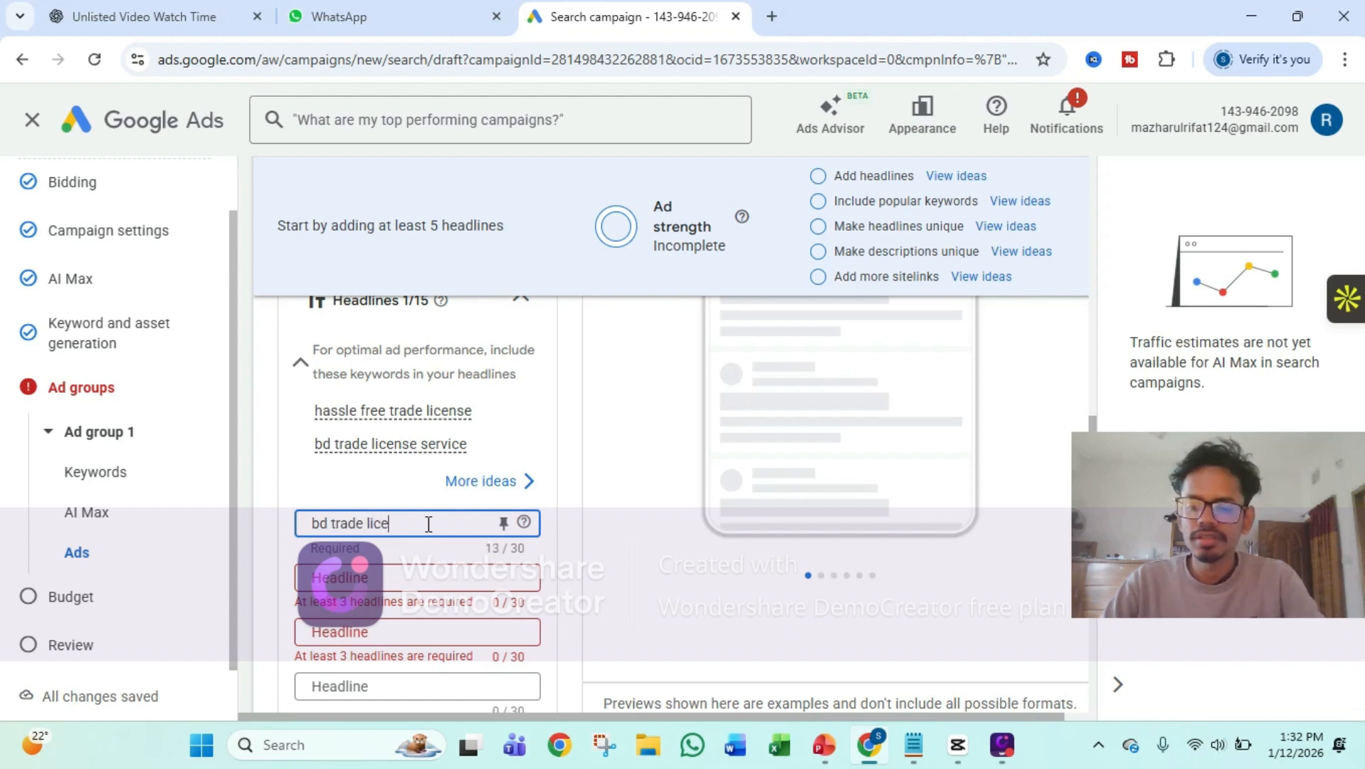
text(se)
key(BackSpace)
key(BackSpace)
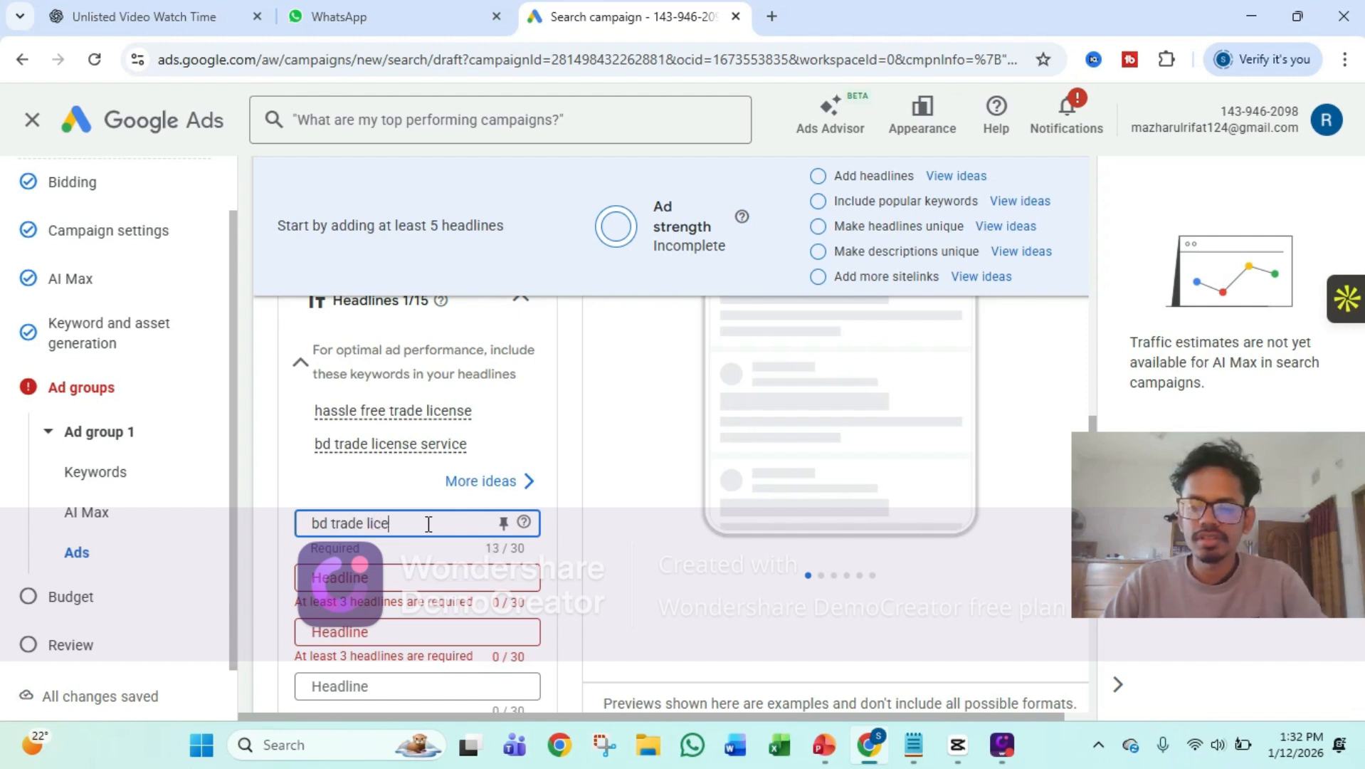
text(ense)
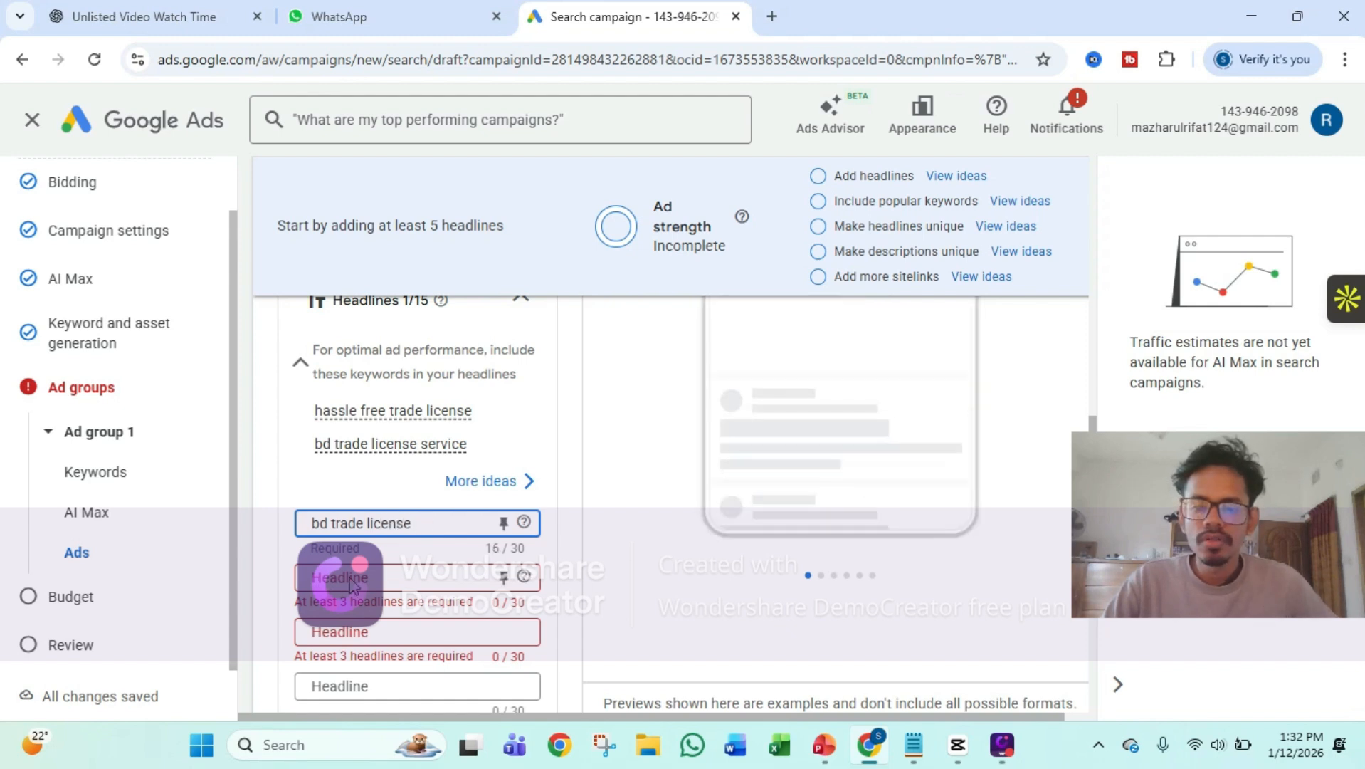
Enter "hassle free trade license" as the ad's second headline, correcting the spelling of license
scroll(351, 584, down, 1)
click(397, 483)
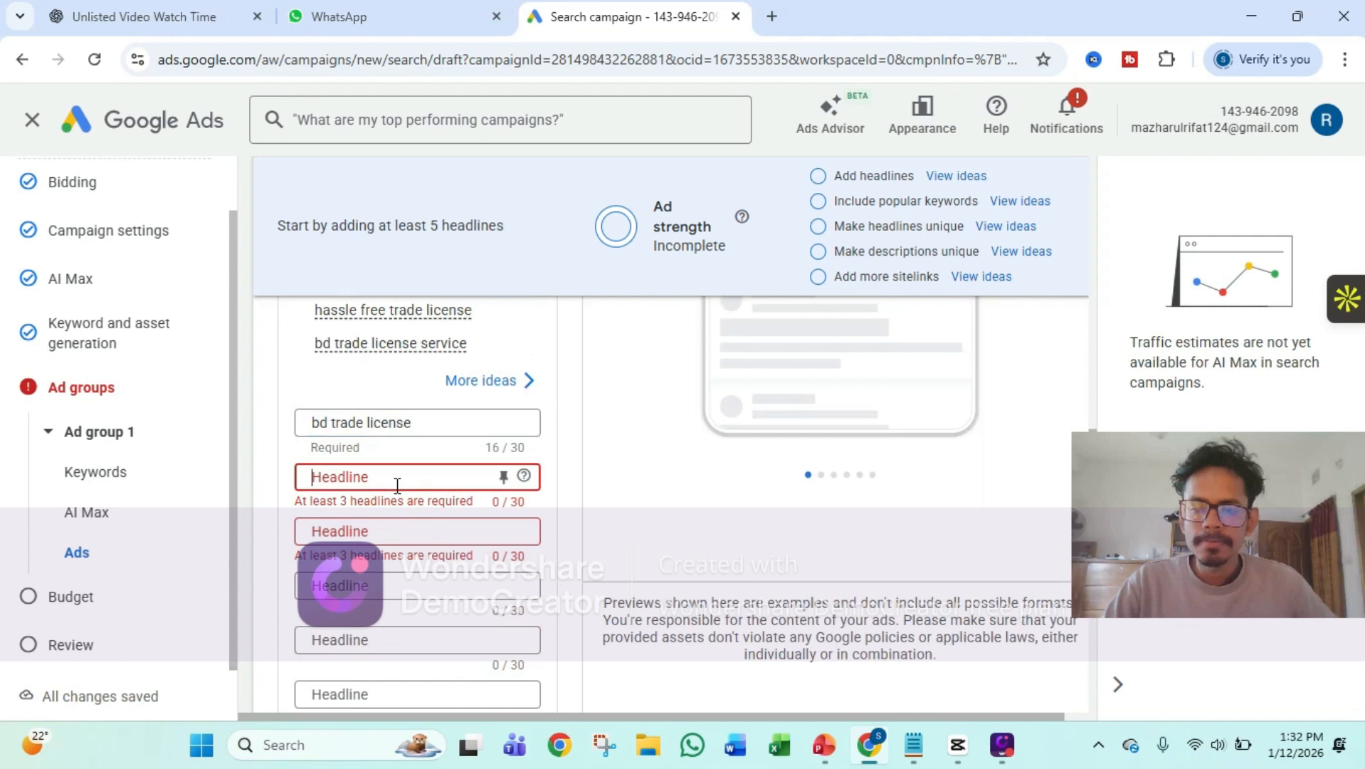
text(hass)
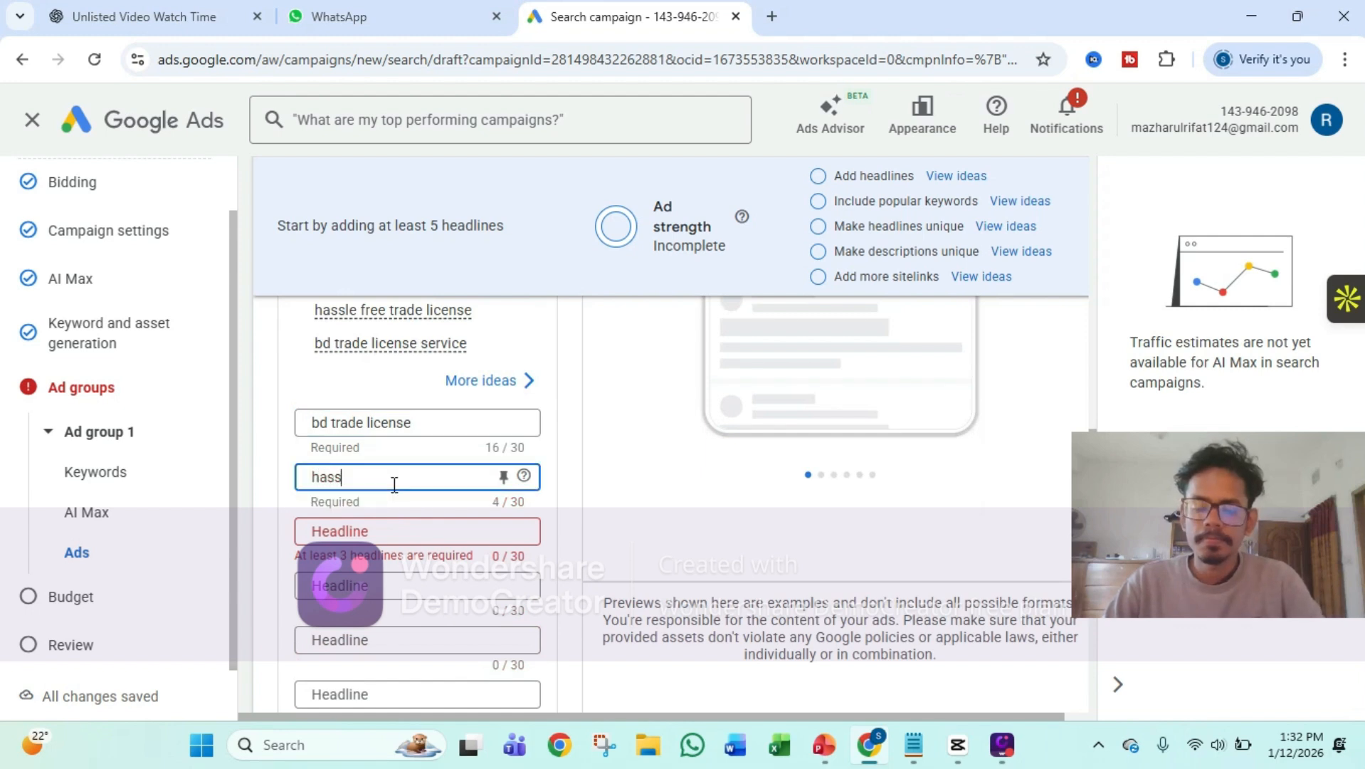
text(le free)
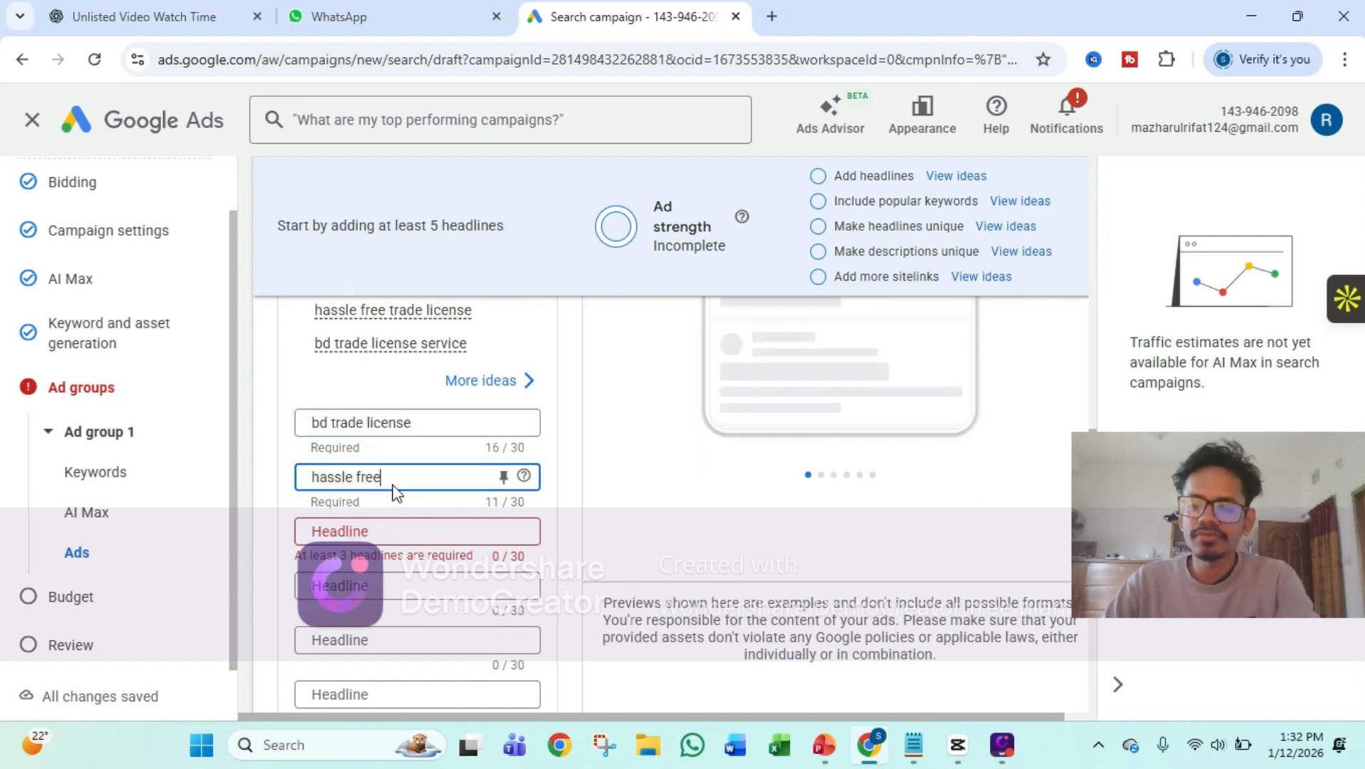
text( trad)
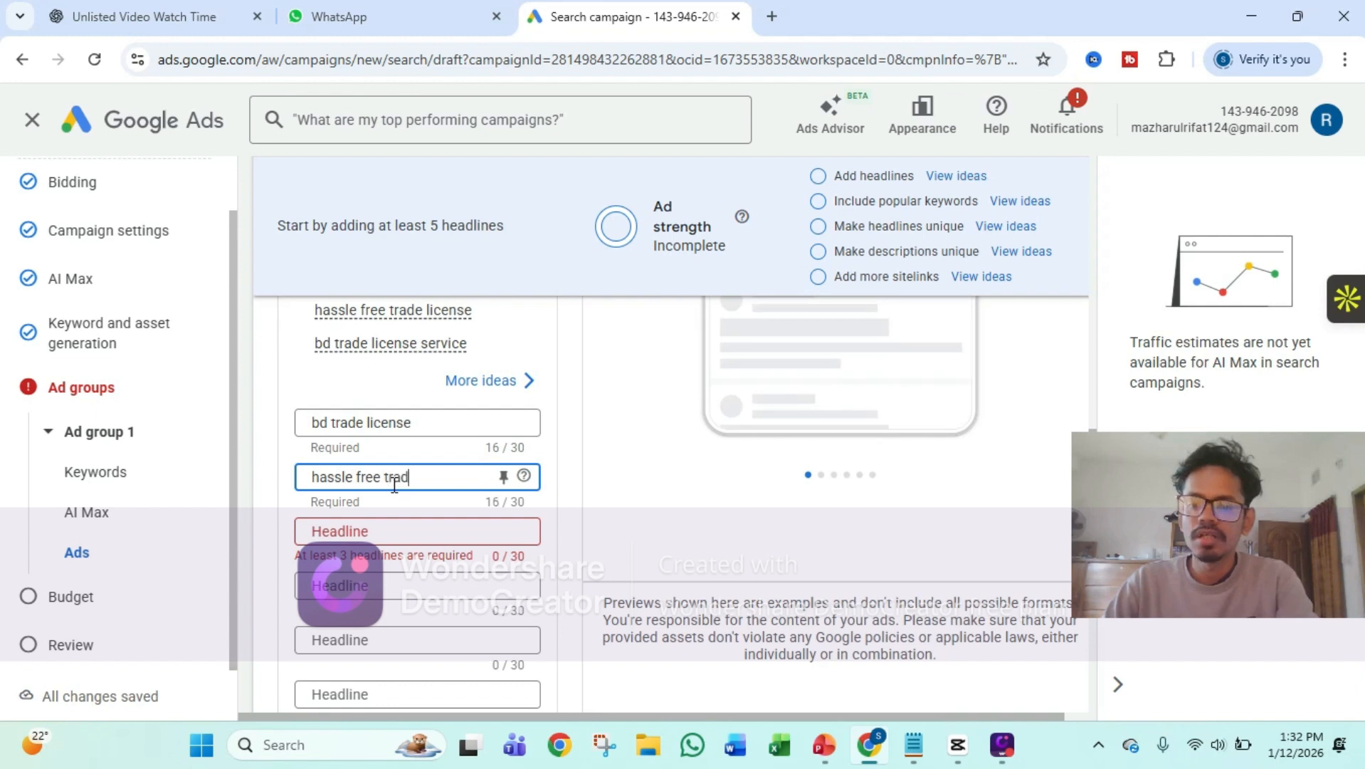
text(e lic)
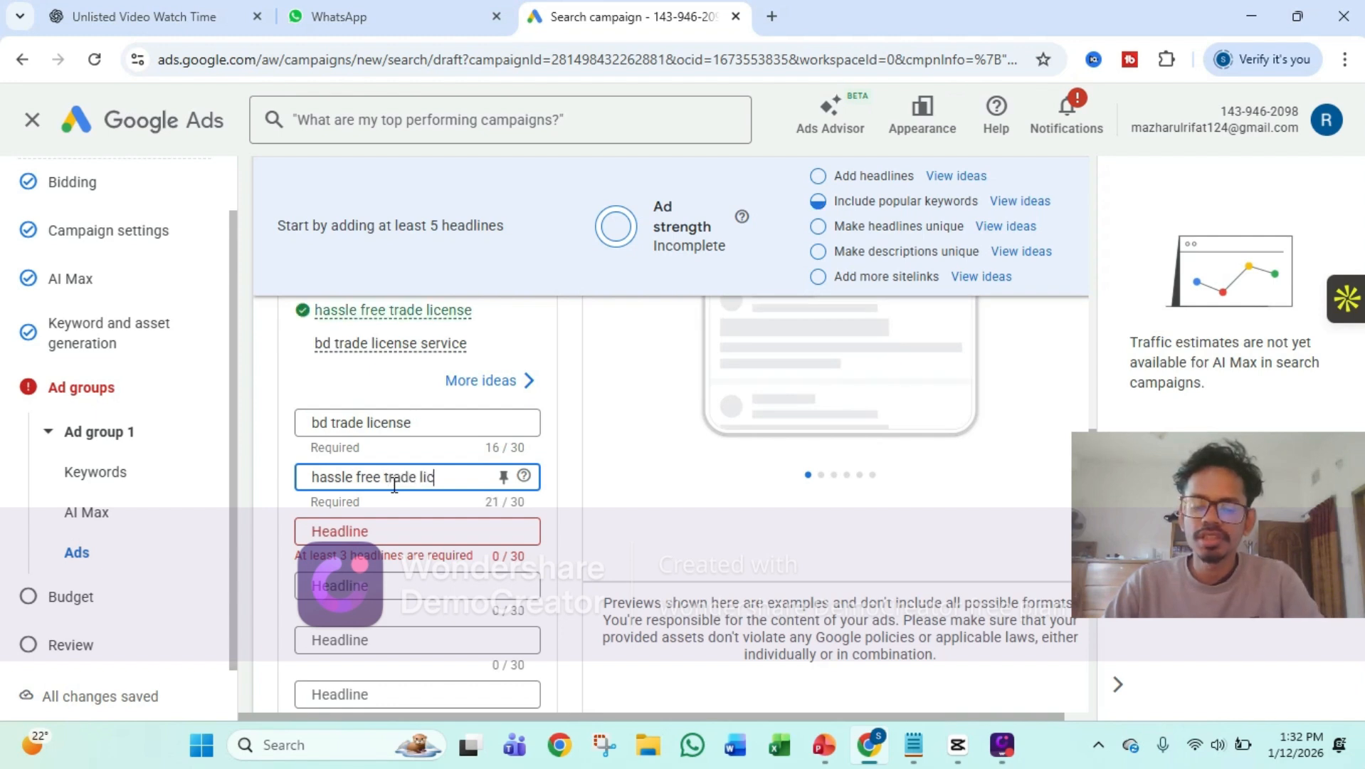
text(se)
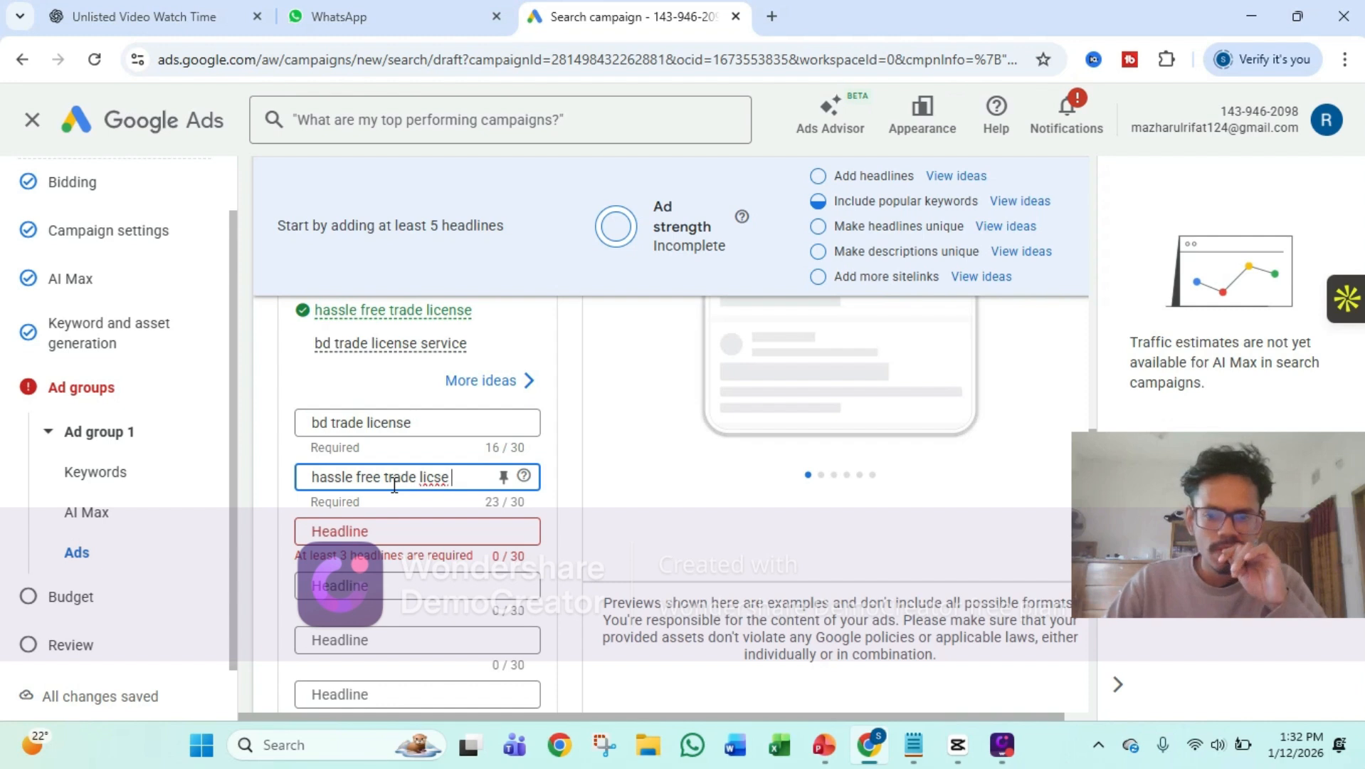
key(BackSpace)
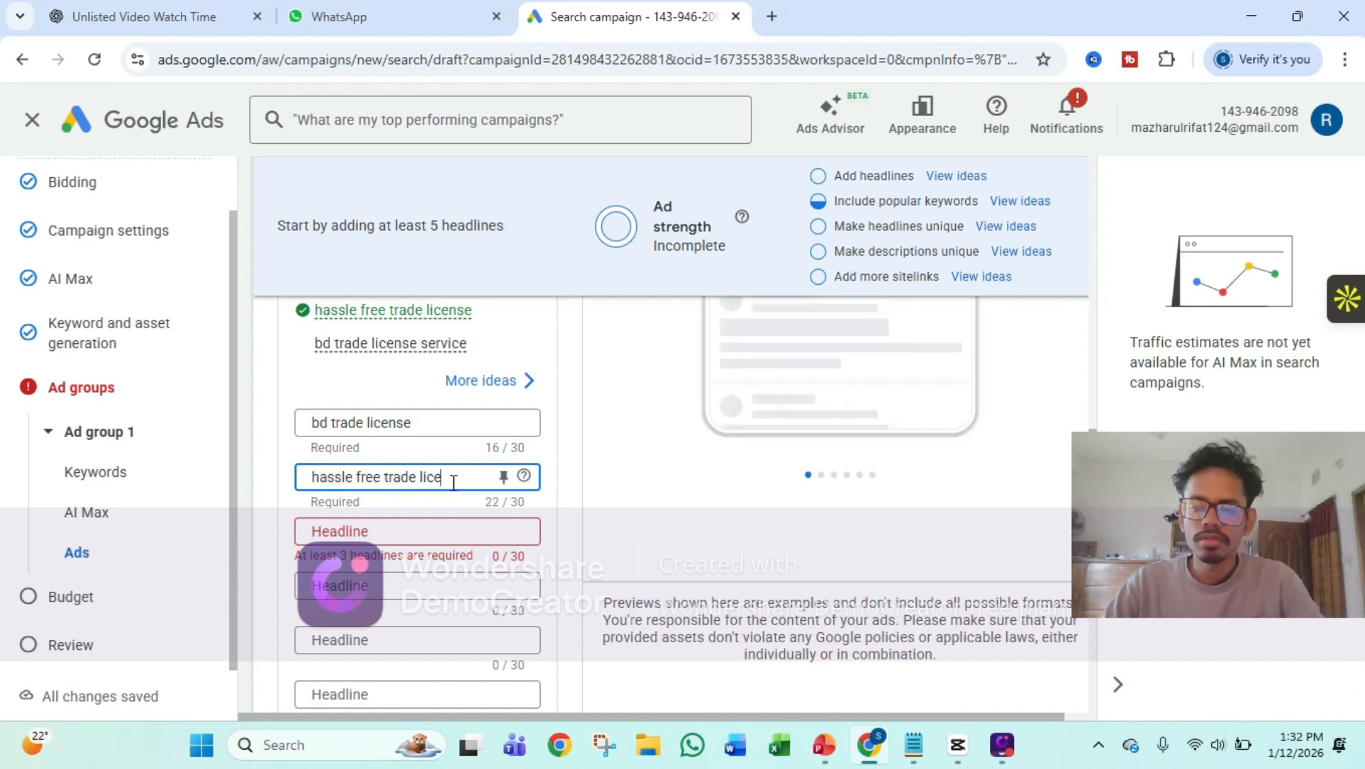
text(nse)
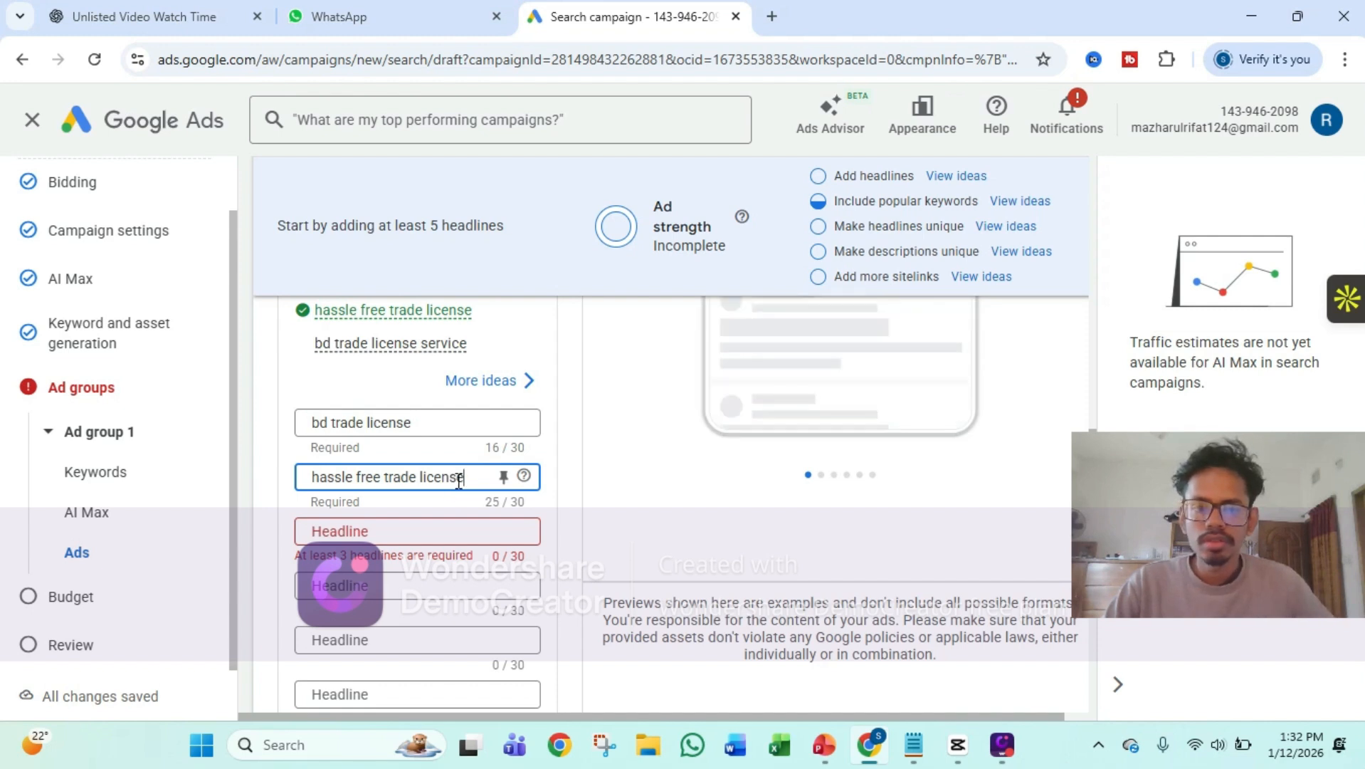
Check the ad preview and enter "low cost trade license" as the ad's third headline
click(350, 534)
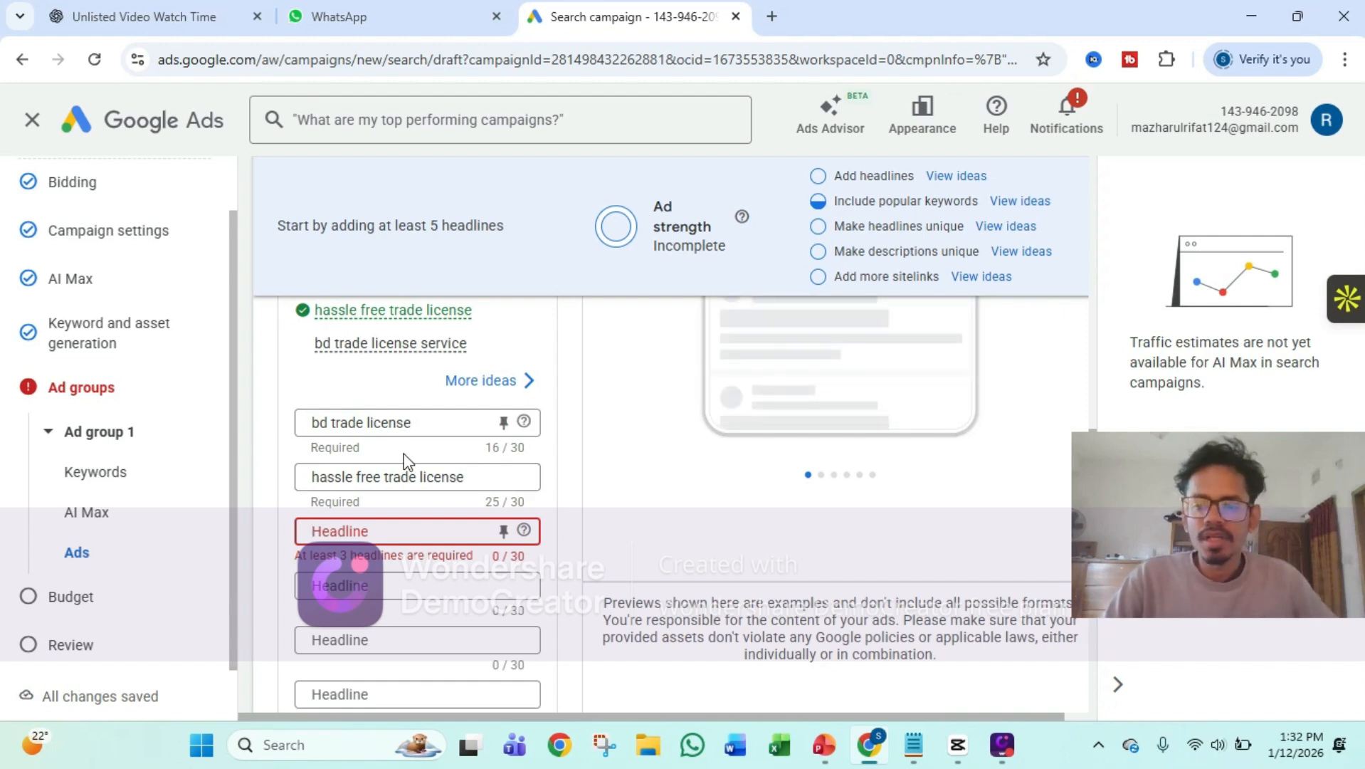
scroll(717, 469, up, 3)
scroll(715, 461, up, 2)
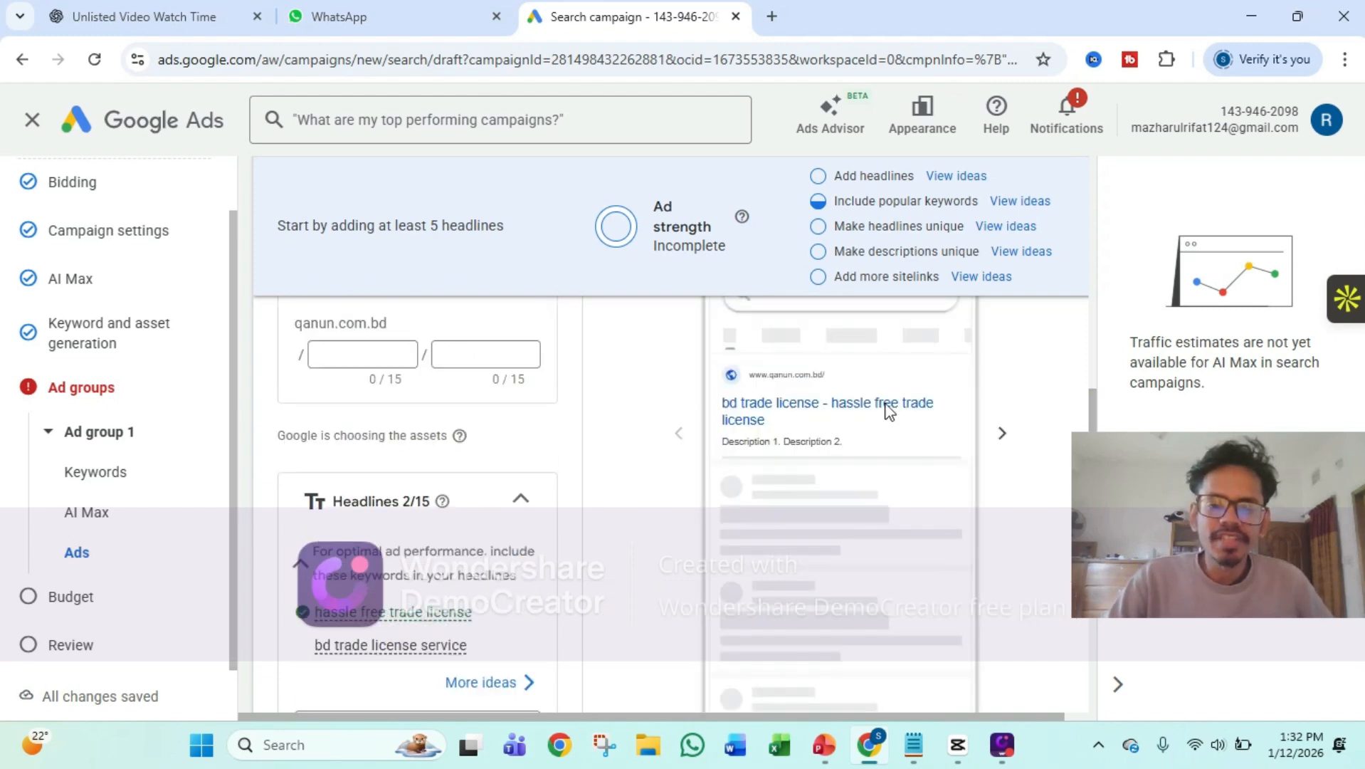
scroll(922, 411, down, 2)
scroll(654, 451, down, 3)
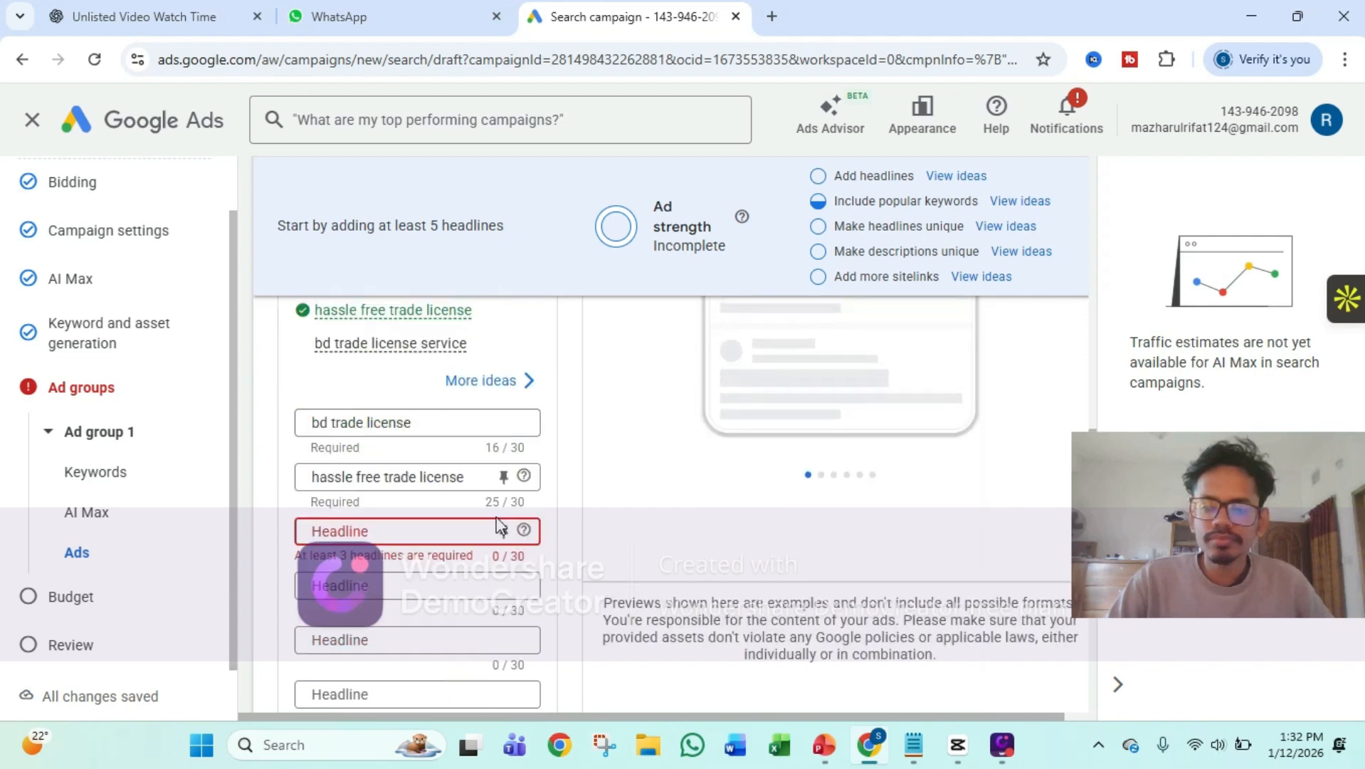
click(378, 525)
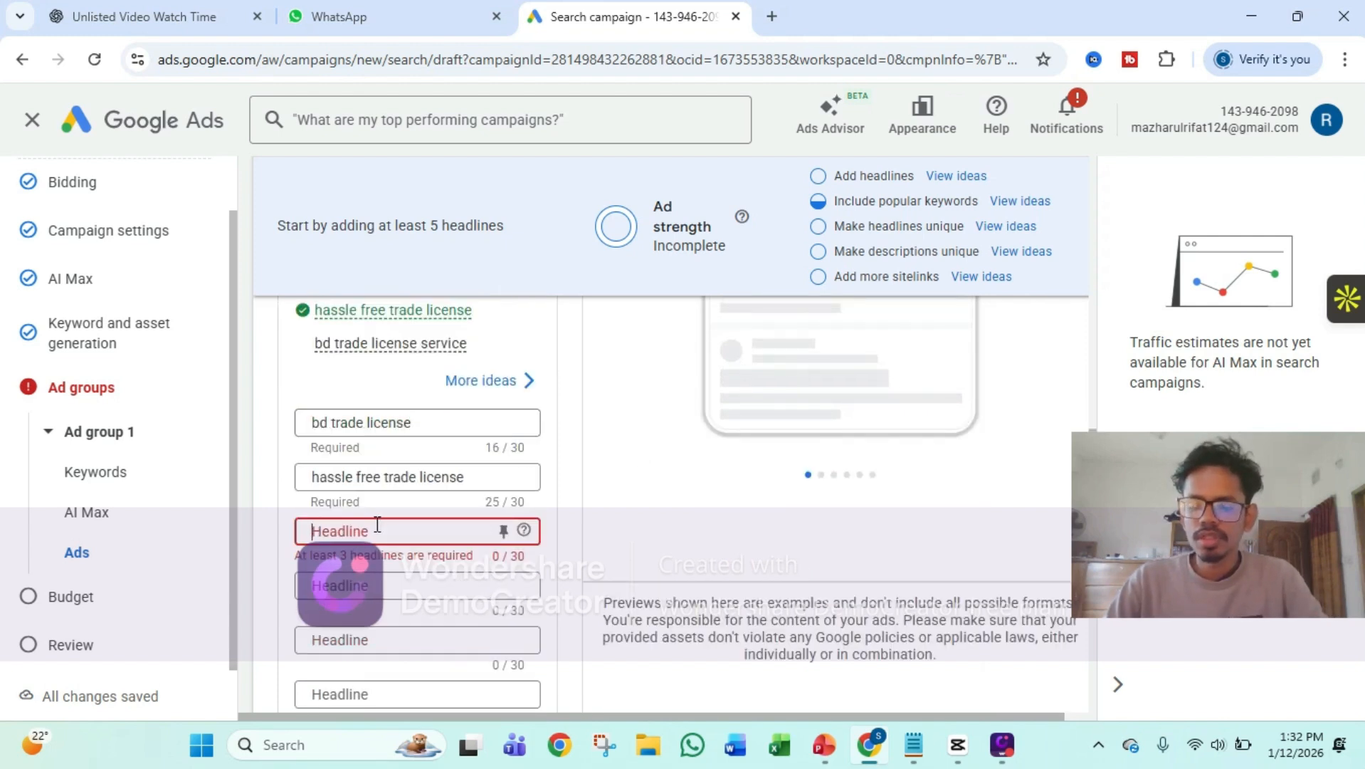
text(low )
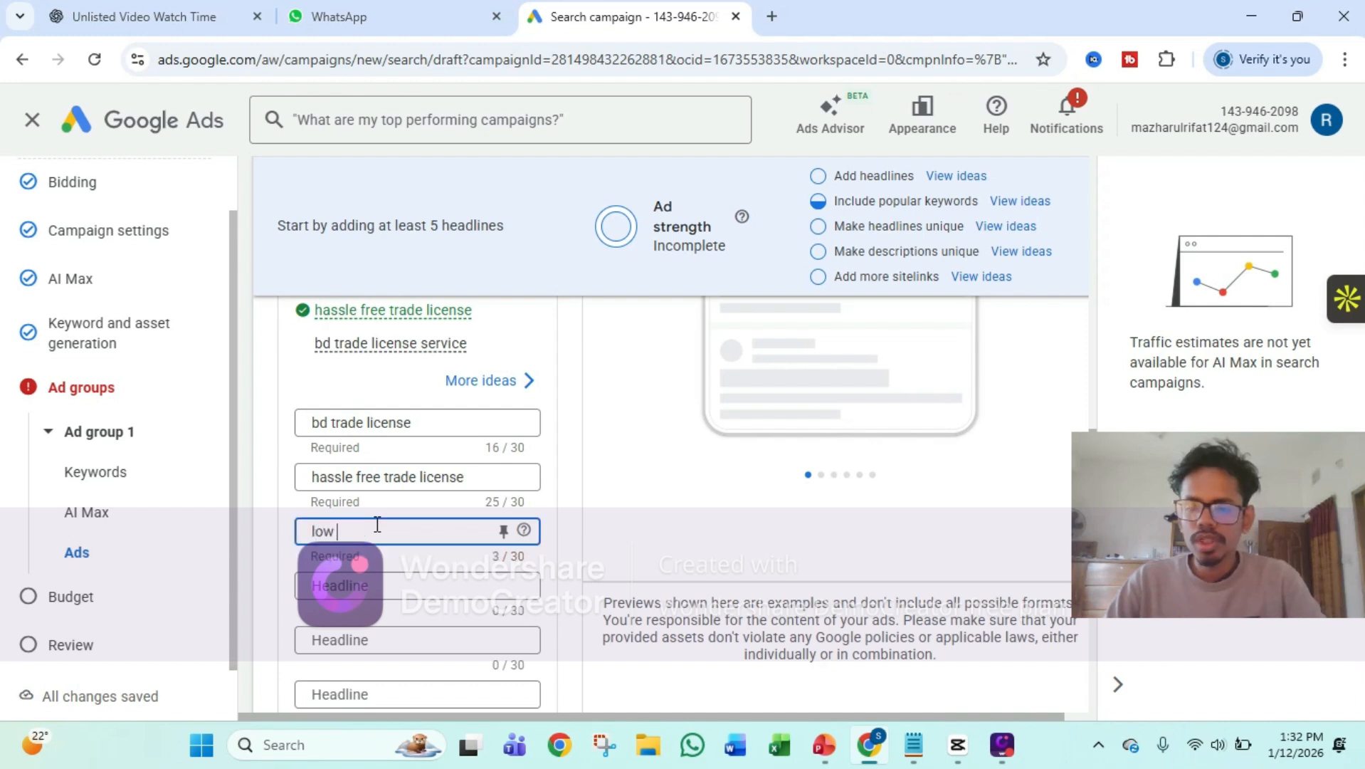
text(cost)
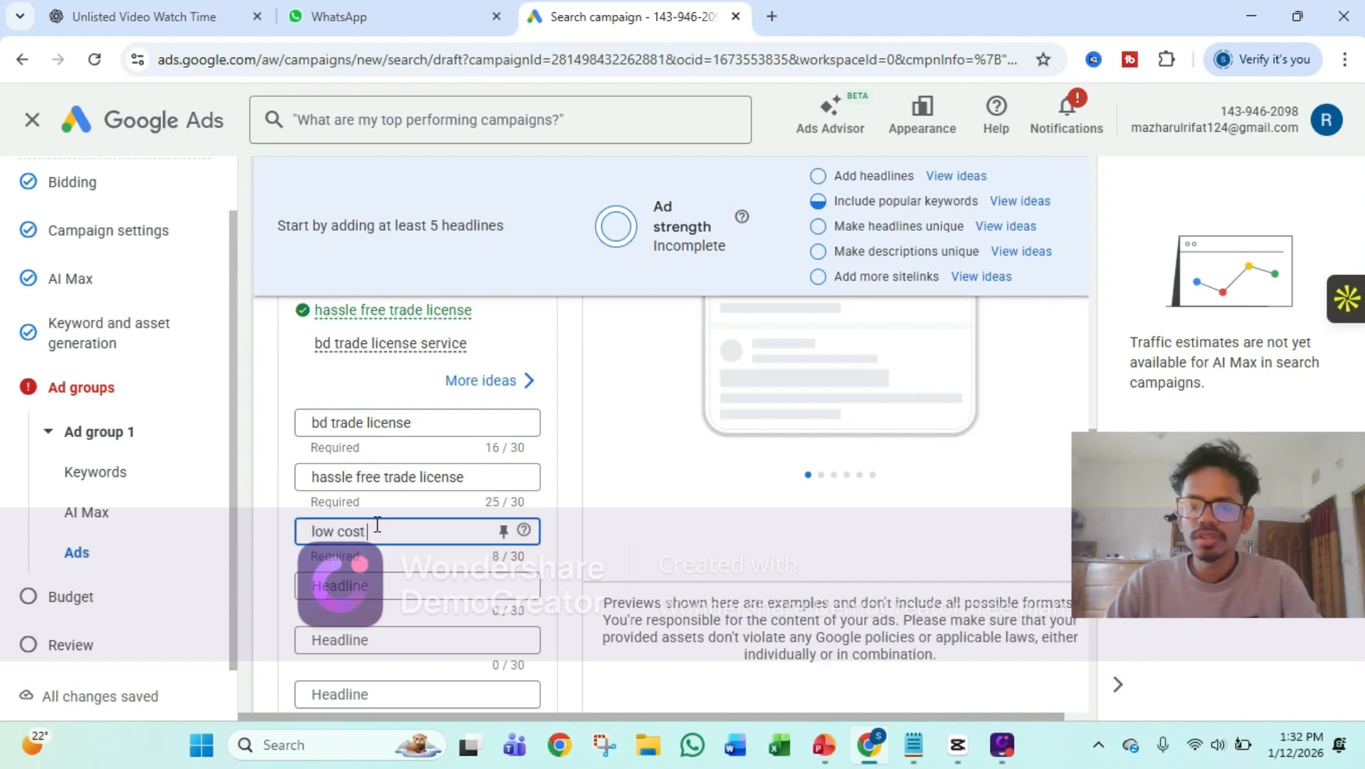
text( trade lice)
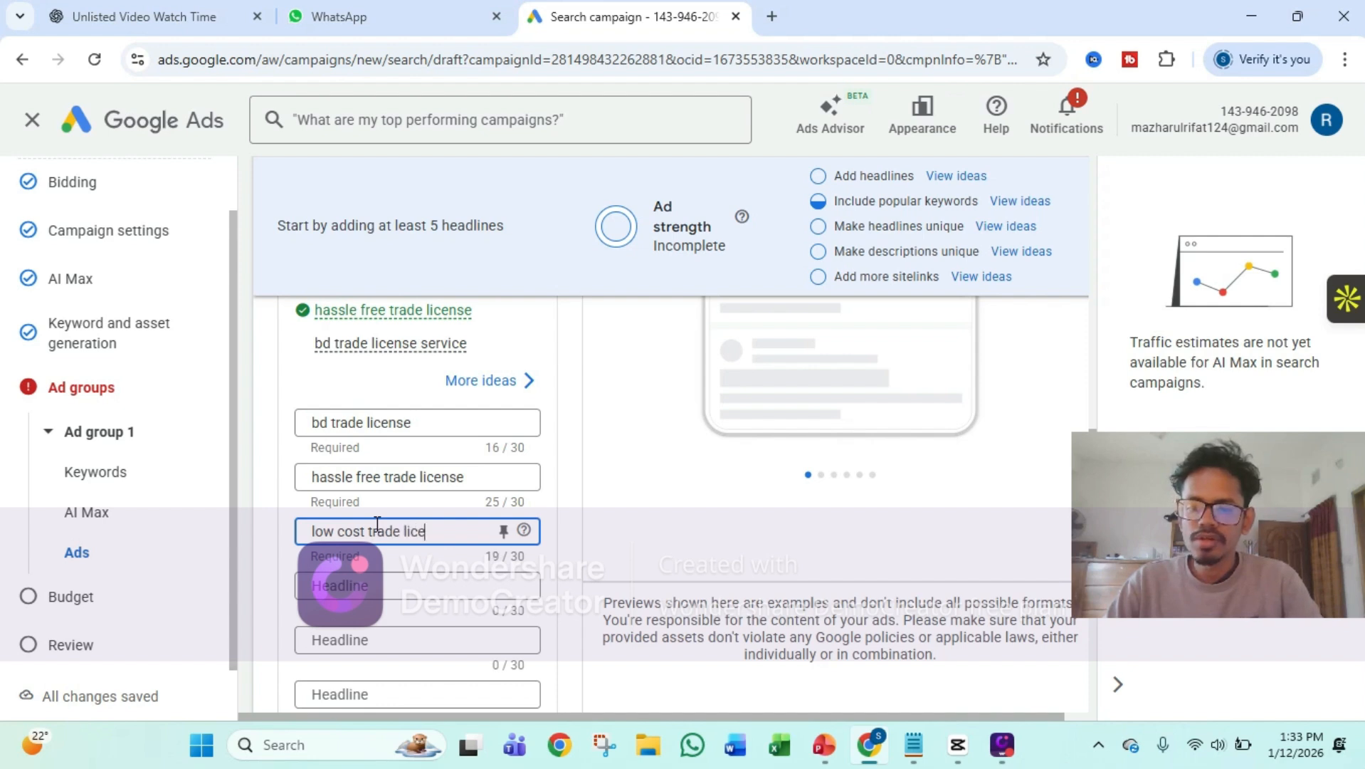
text(nse)
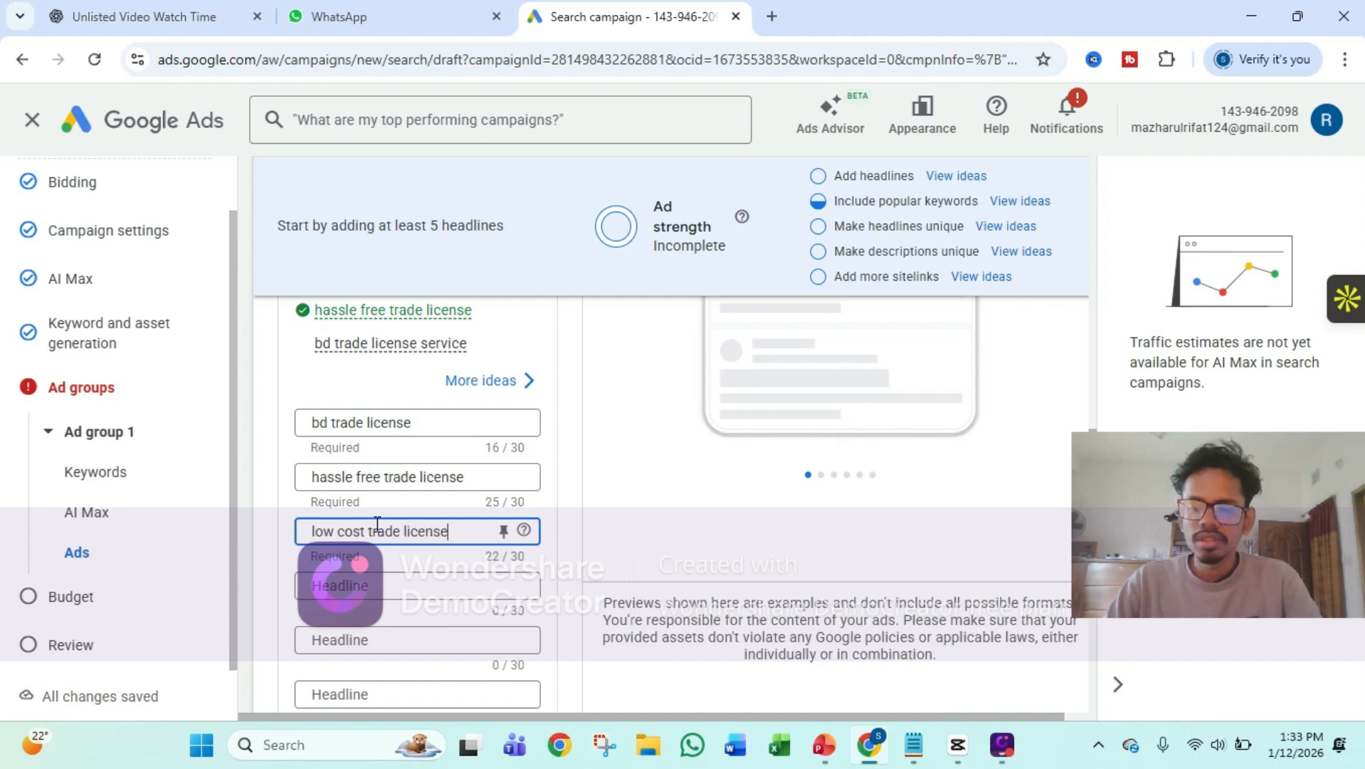
Enter "dhaka north trade license" as the ad's fourth headline
click(352, 584)
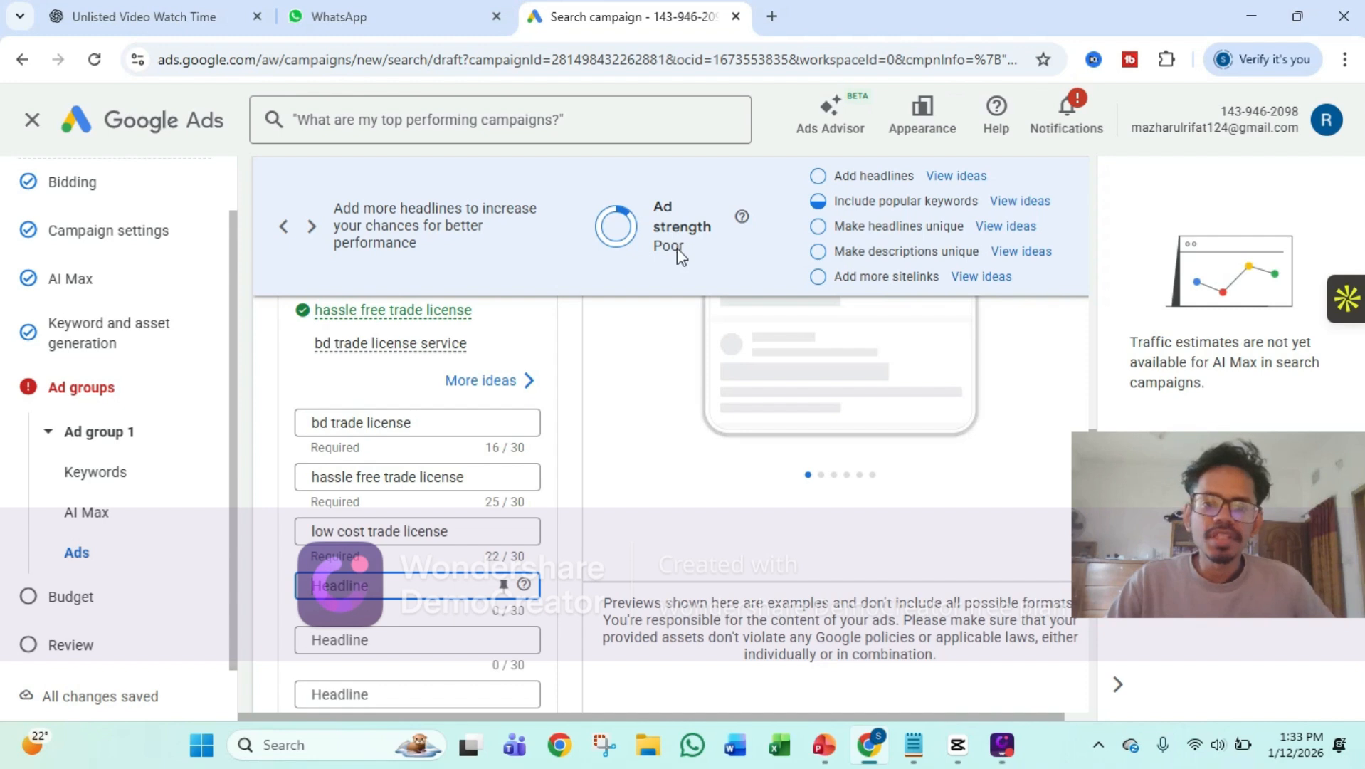
scroll(644, 335, down, 2)
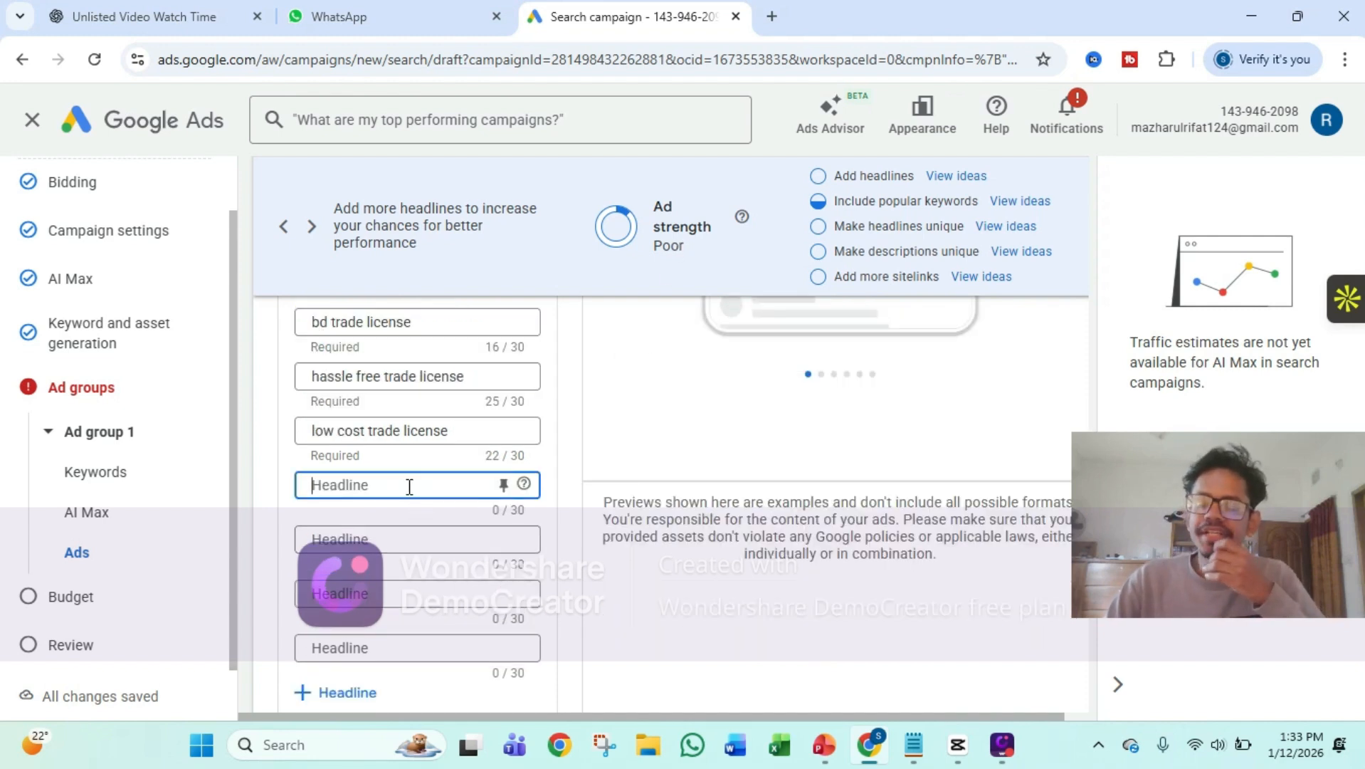
text(dh)
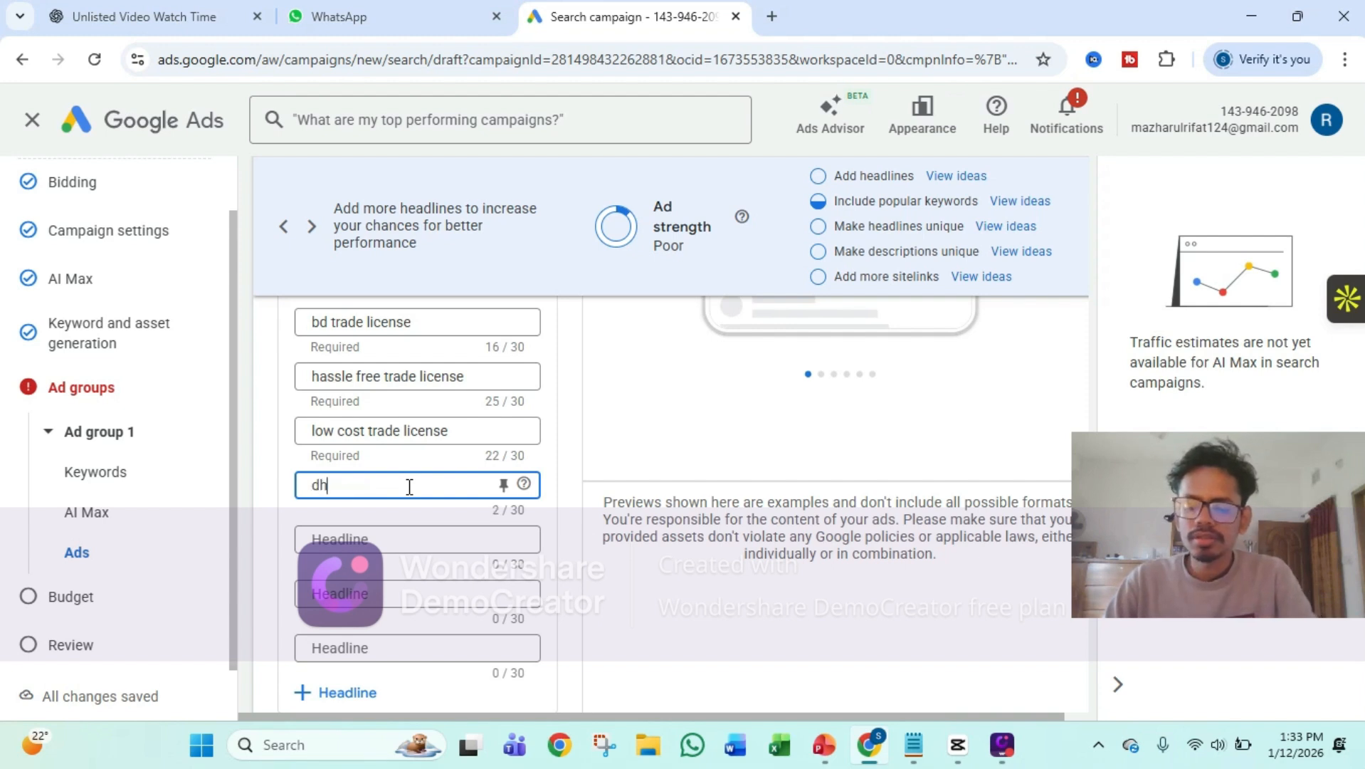
text(aka north)
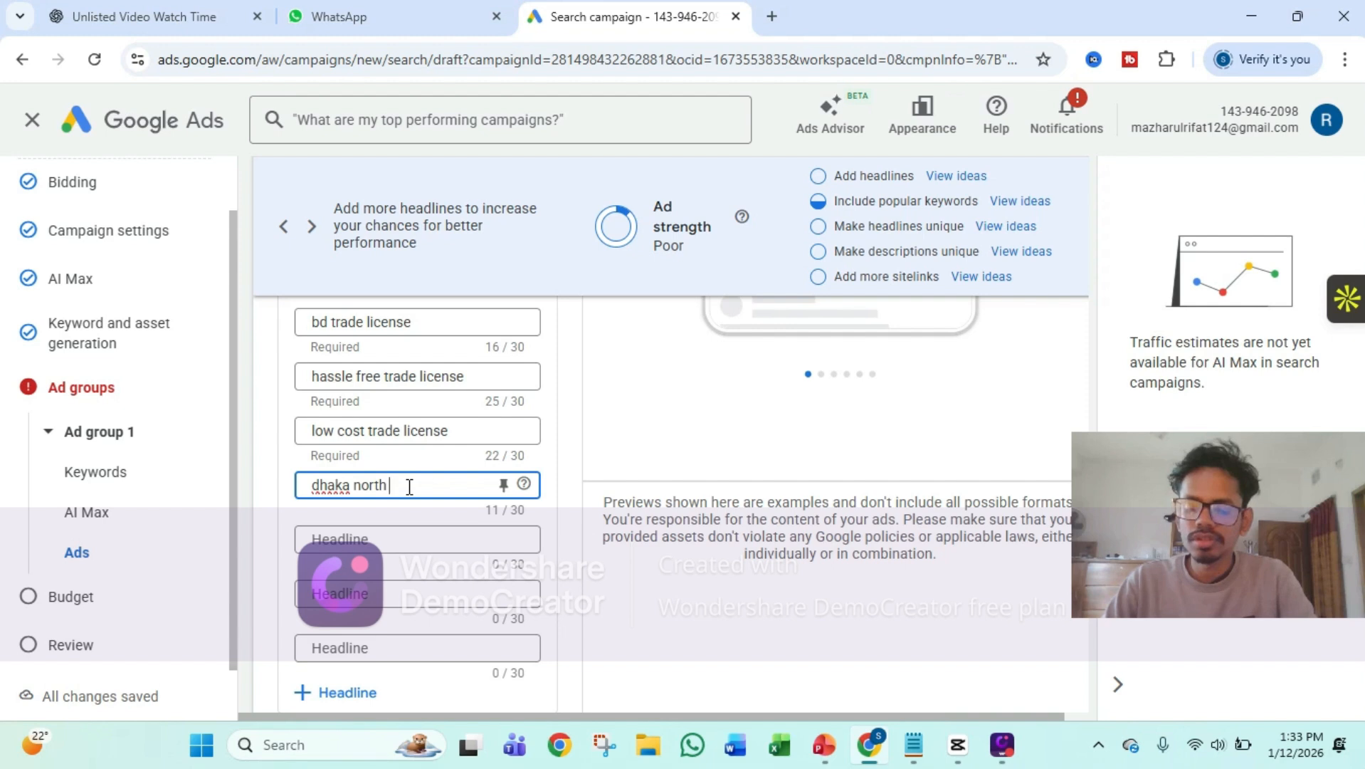
text( trade license)
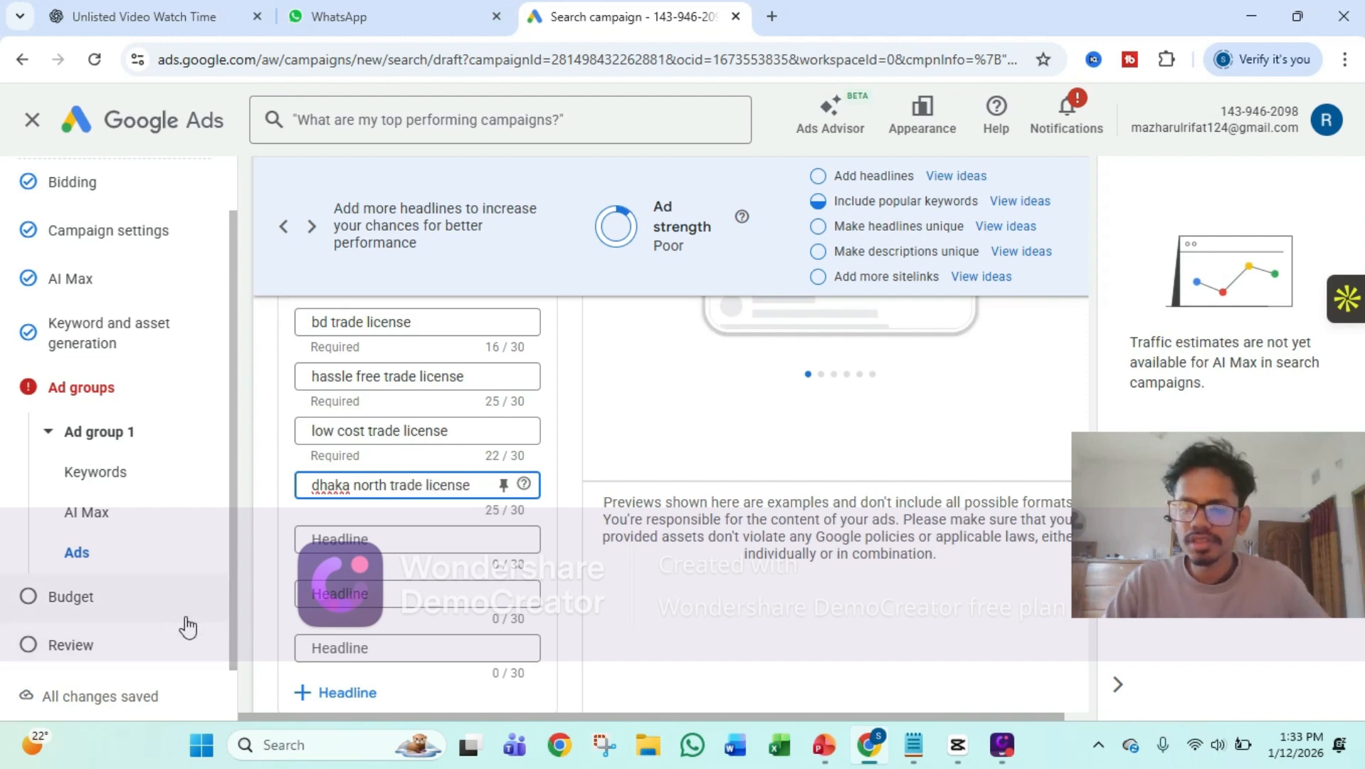
Enter "dhaka south trade license" as the ad's fifth headline
key(Tab)
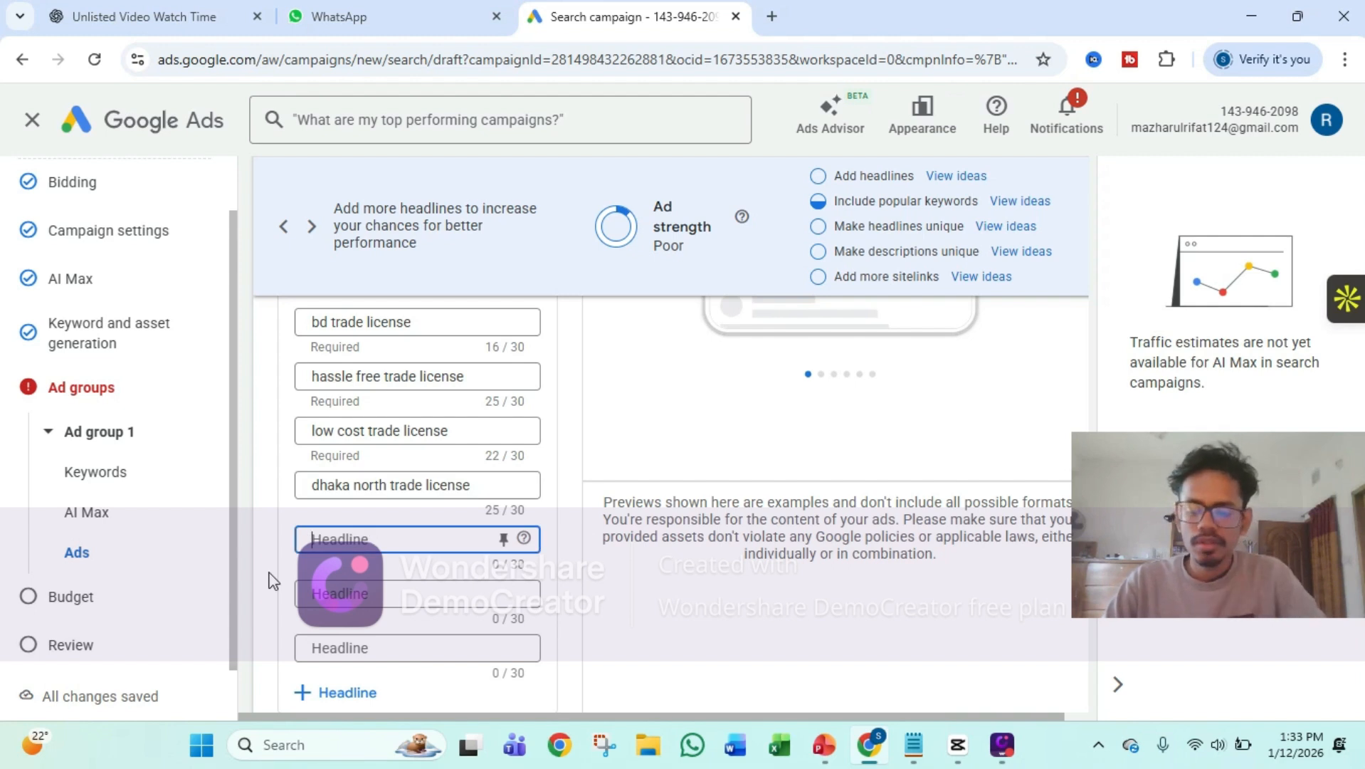
text(dhaka so)
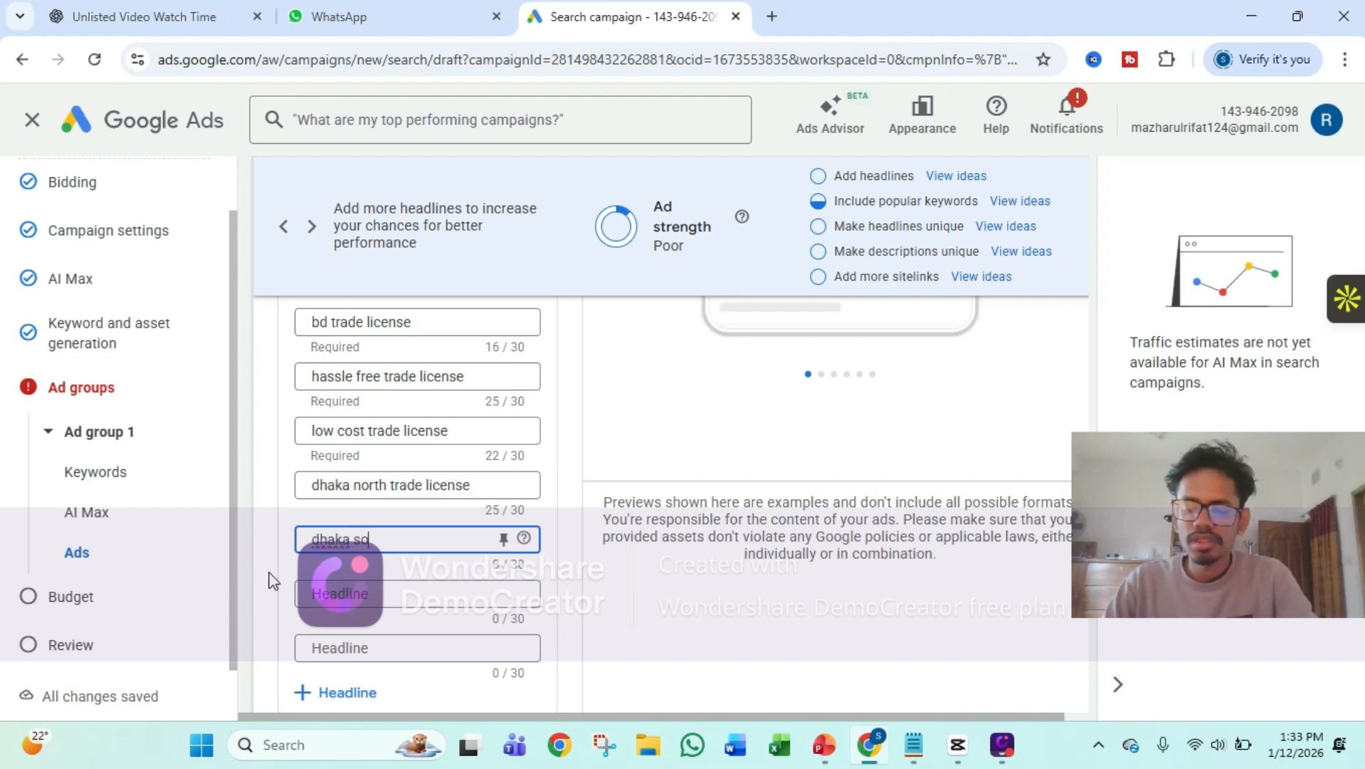
text(uth tr)
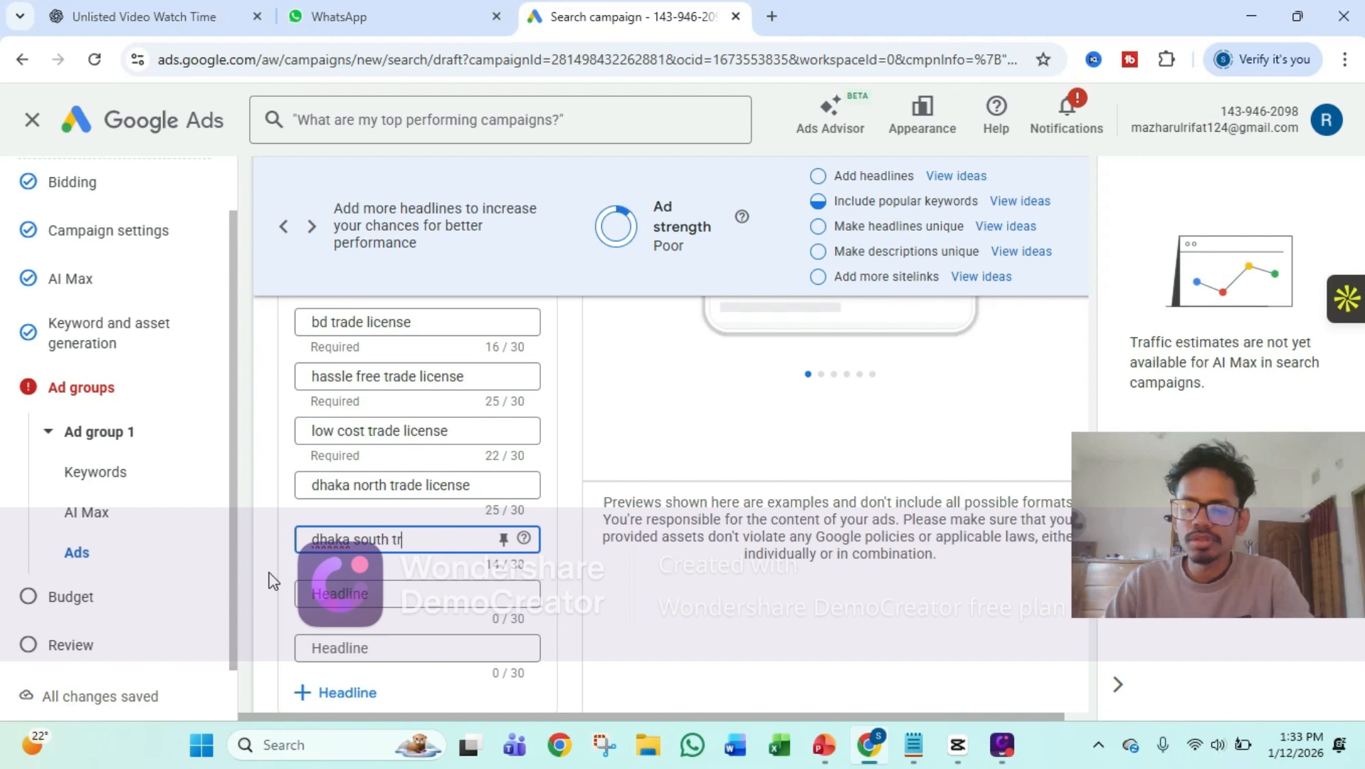
text(ade l)
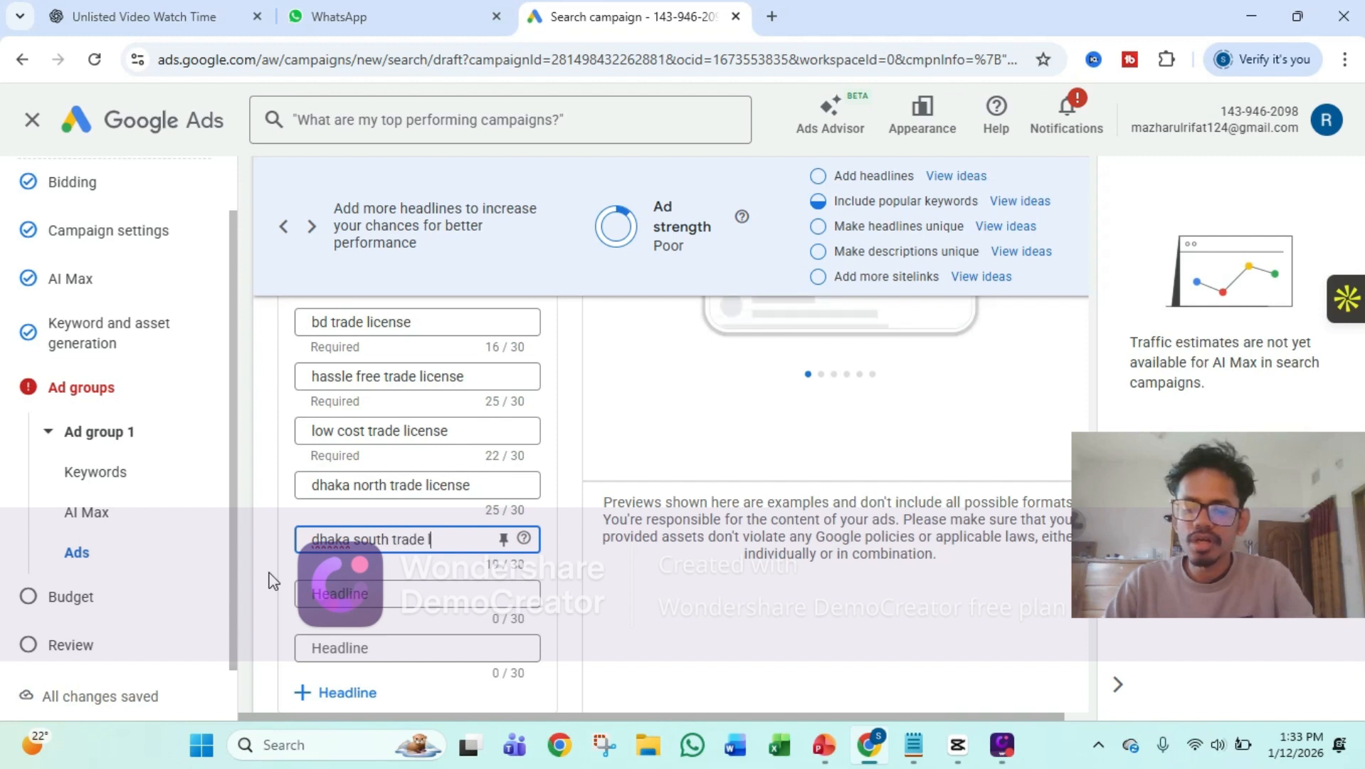
text(icense)
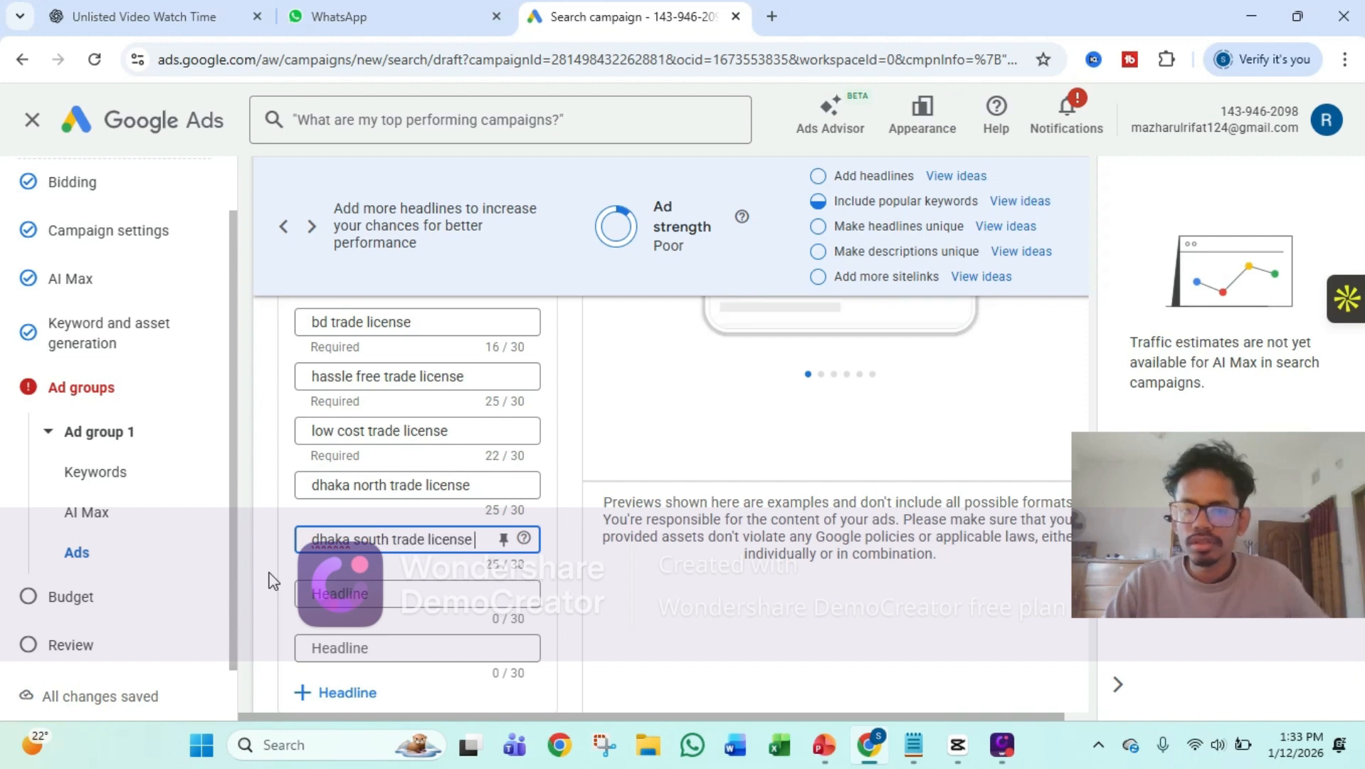
Enter "trade license in 3 days" as the ad's sixth headline, correcting the number of days
click(369, 594)
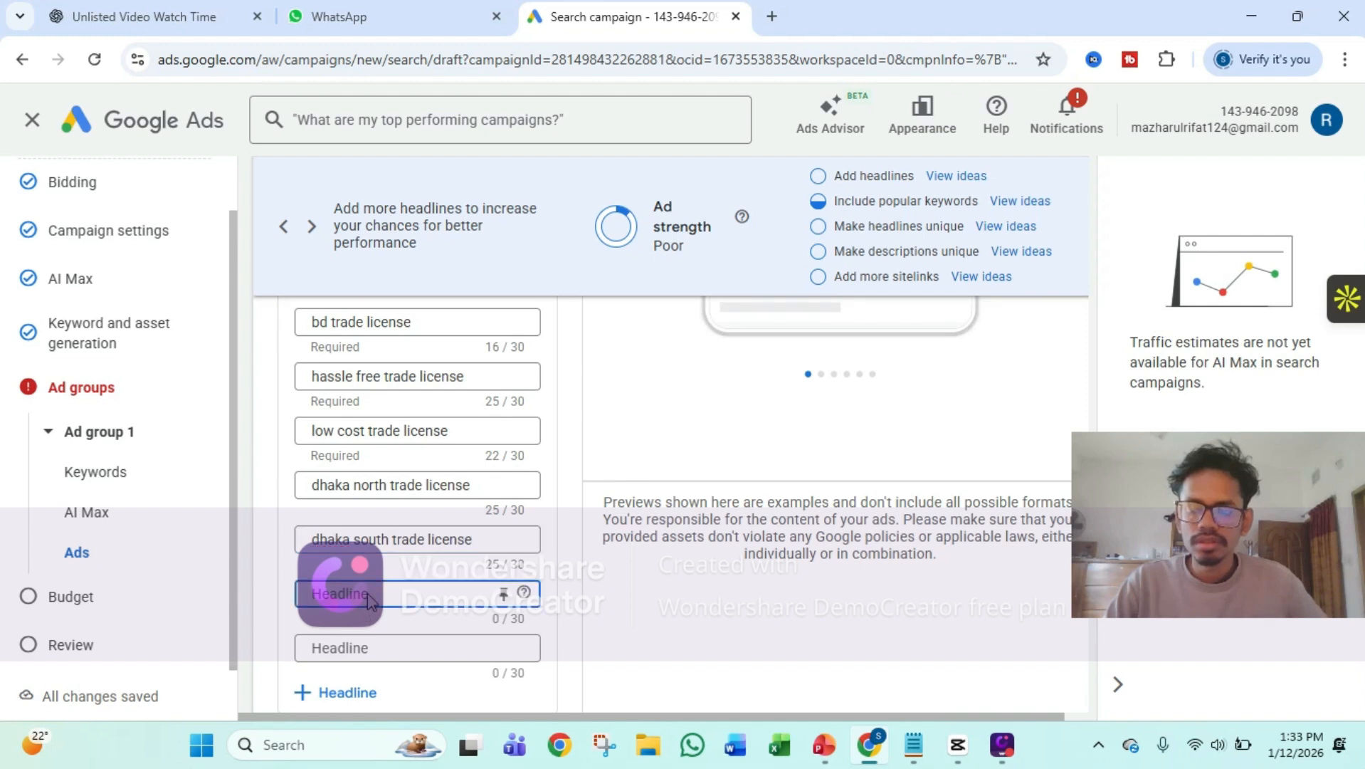
text(trade)
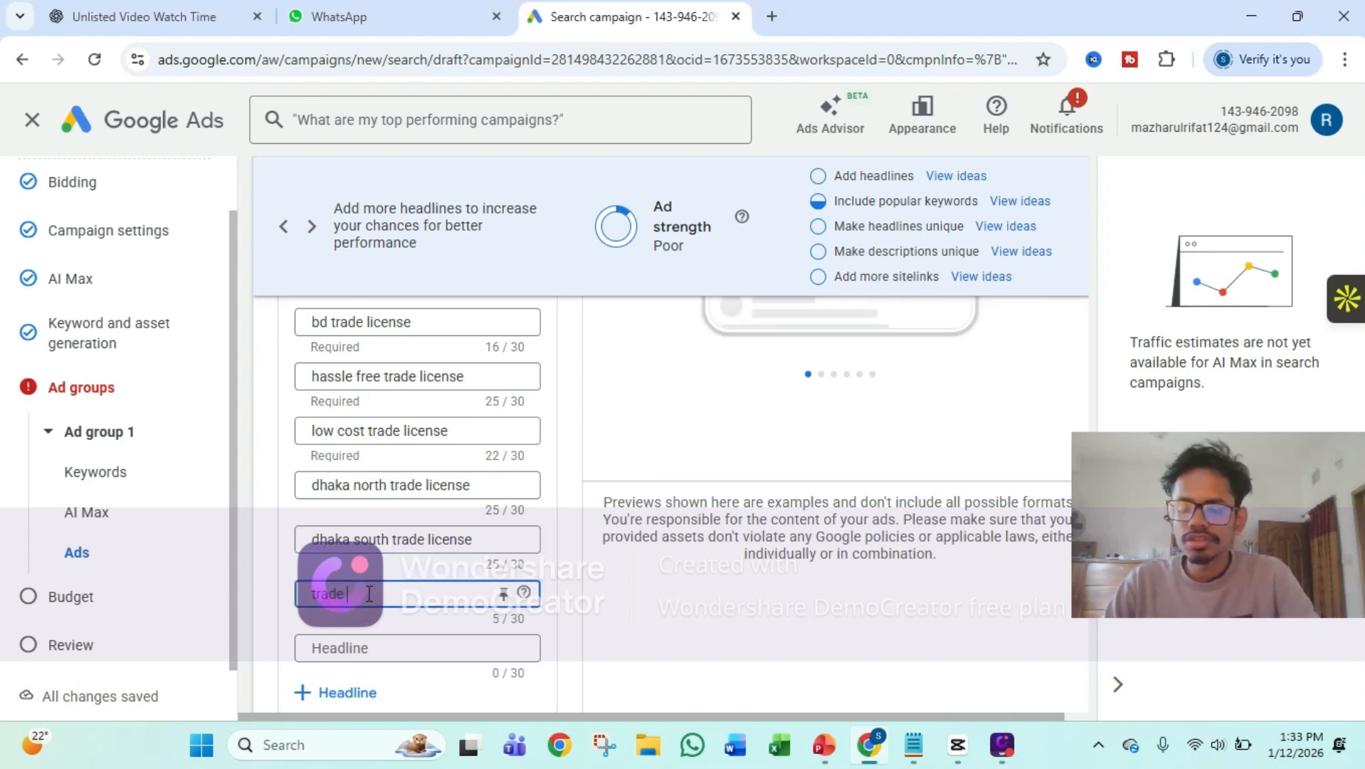
text( license )
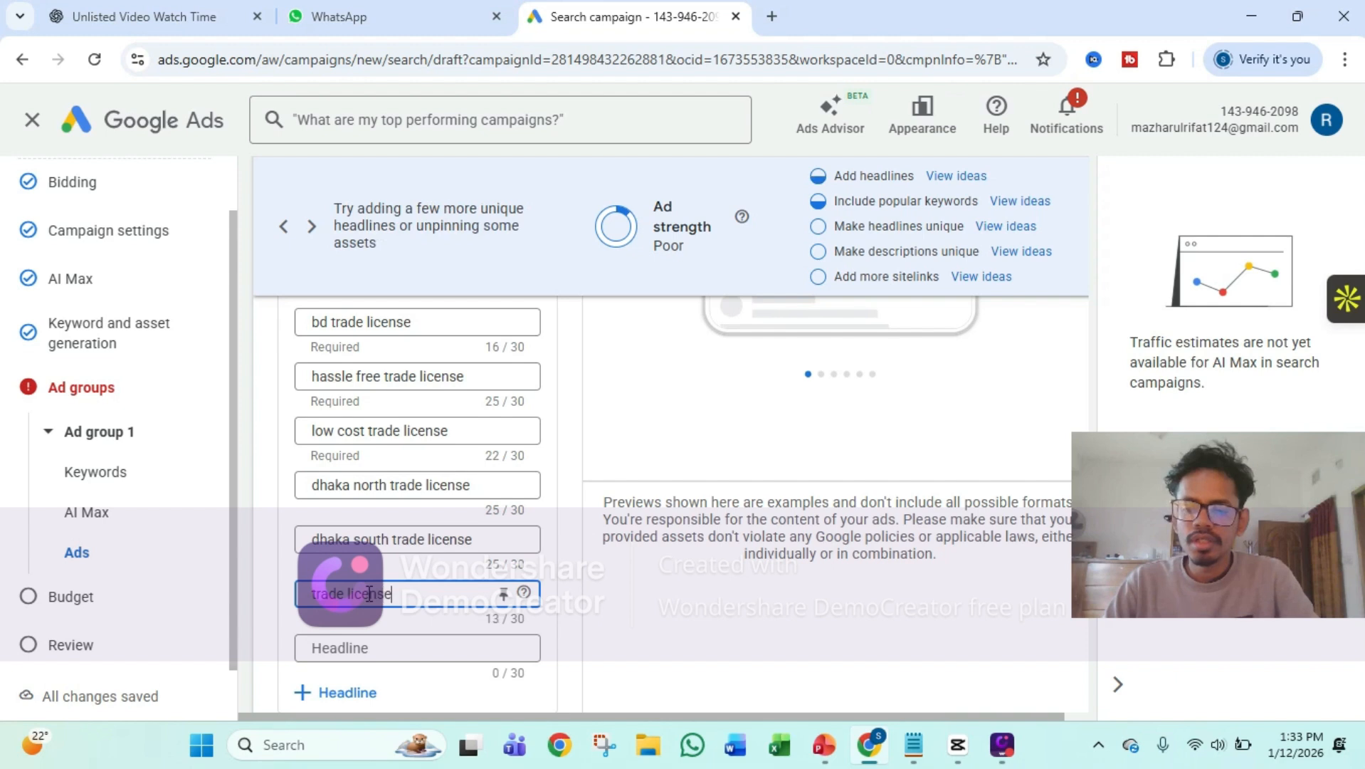
text(in)
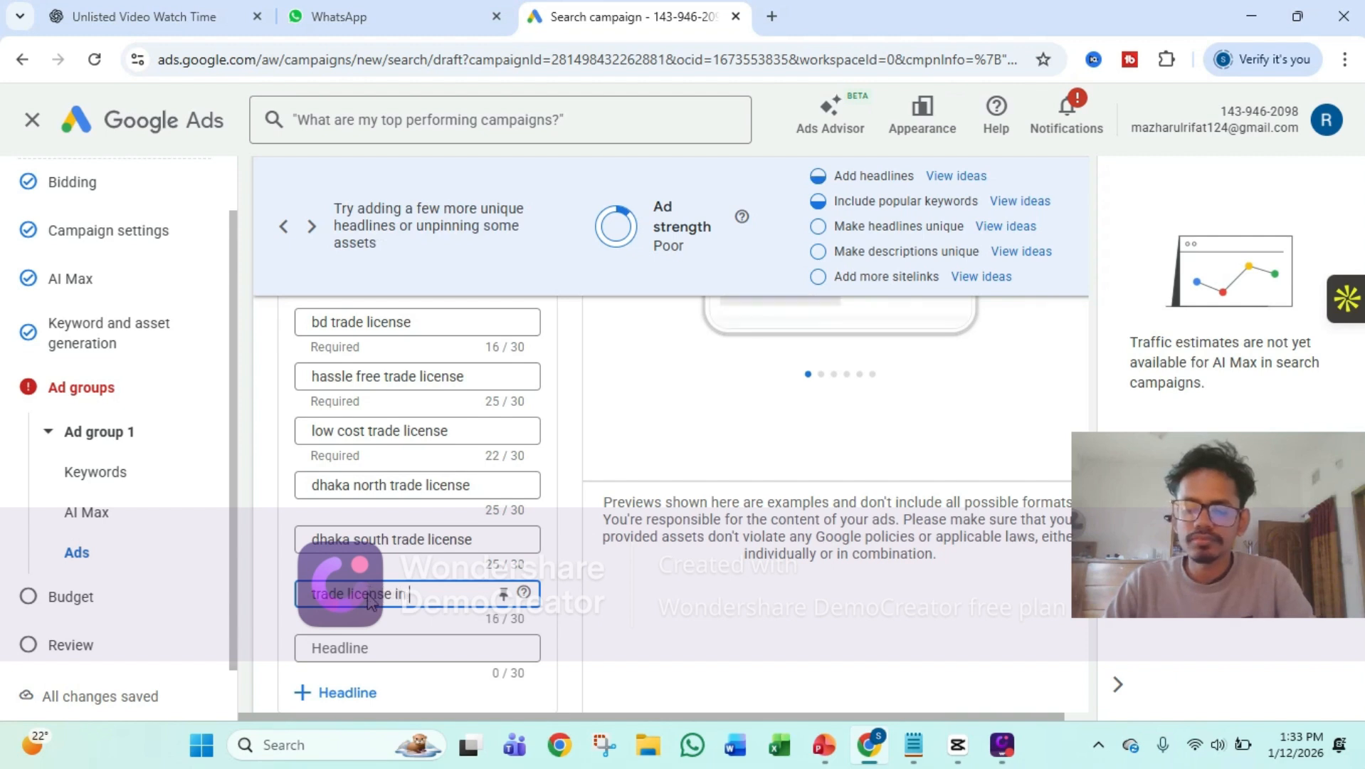
text( 9 )
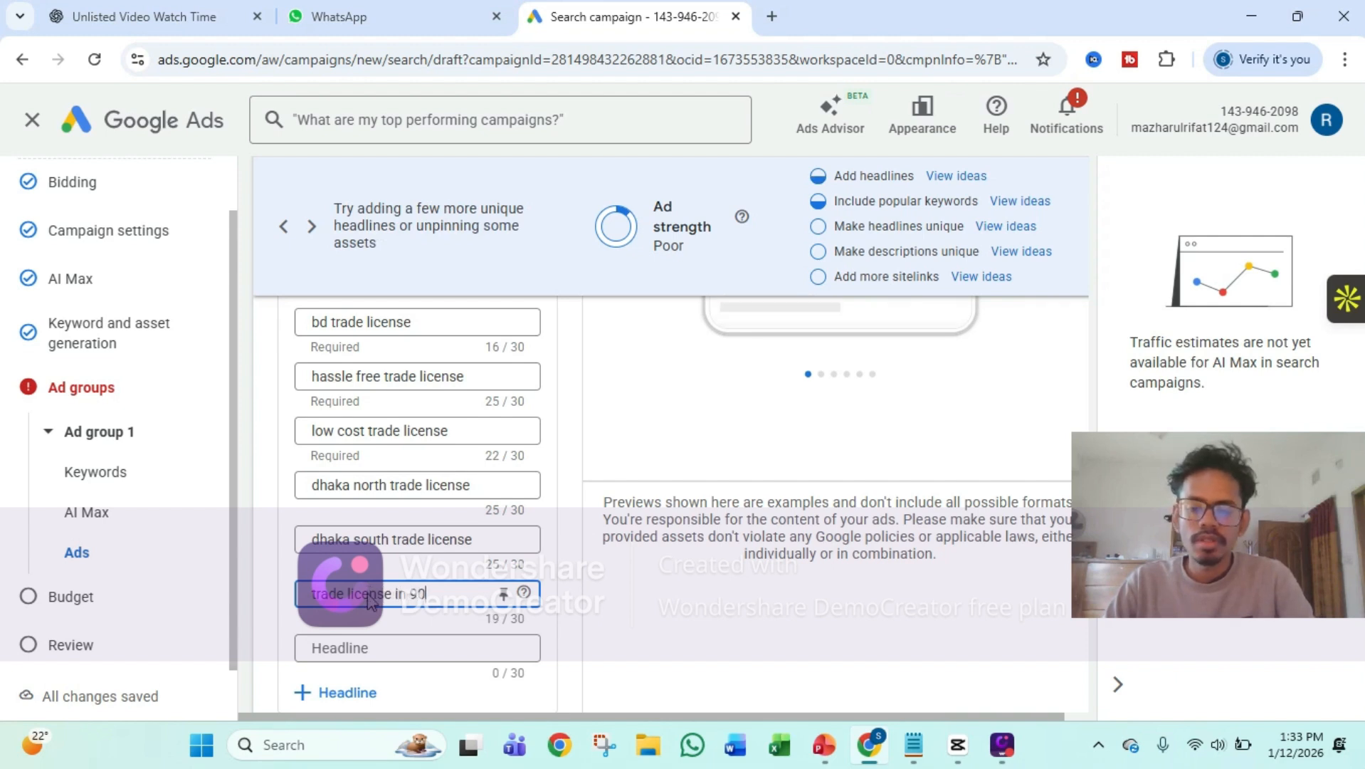
text( da)
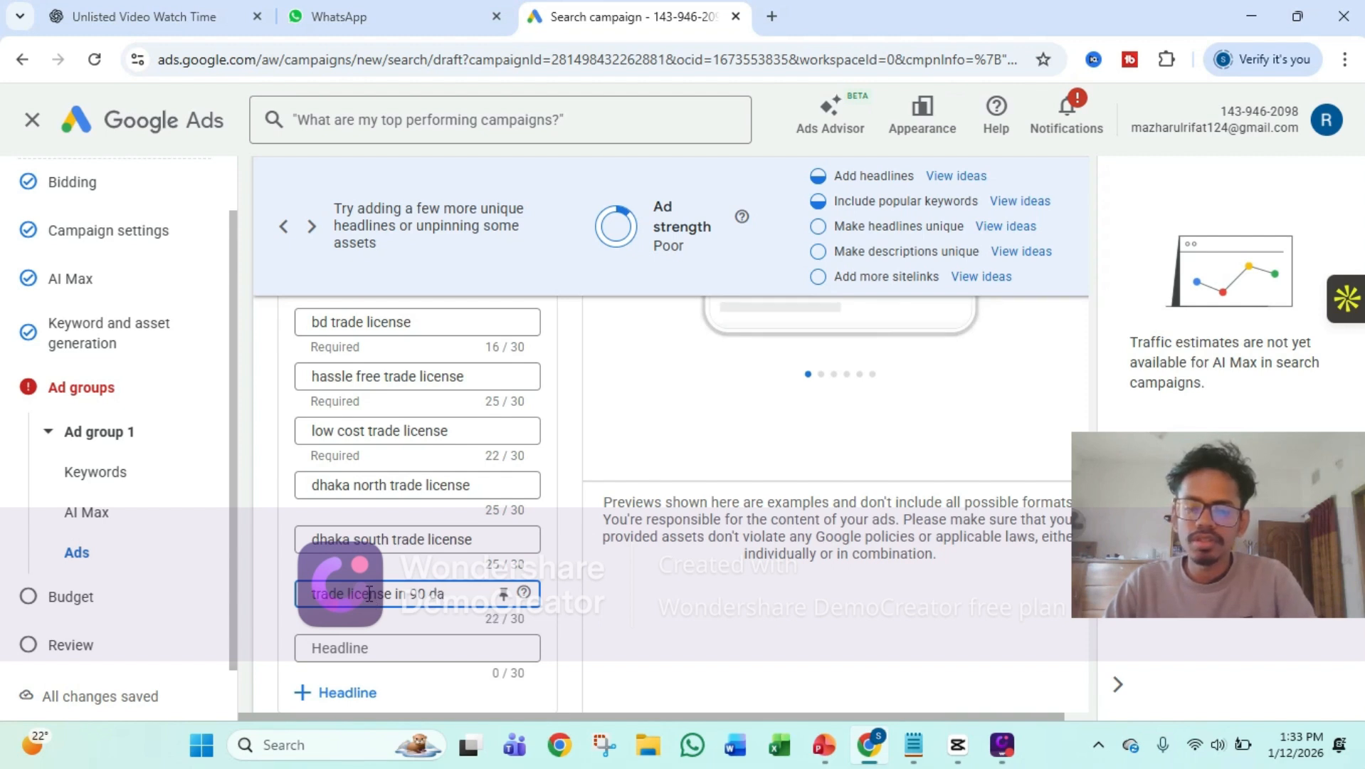
key(BackSpace)
key(BackSpace)
key(BackSpace)
key(BackSpace)
key(BackSpace)
key(BackSpace)
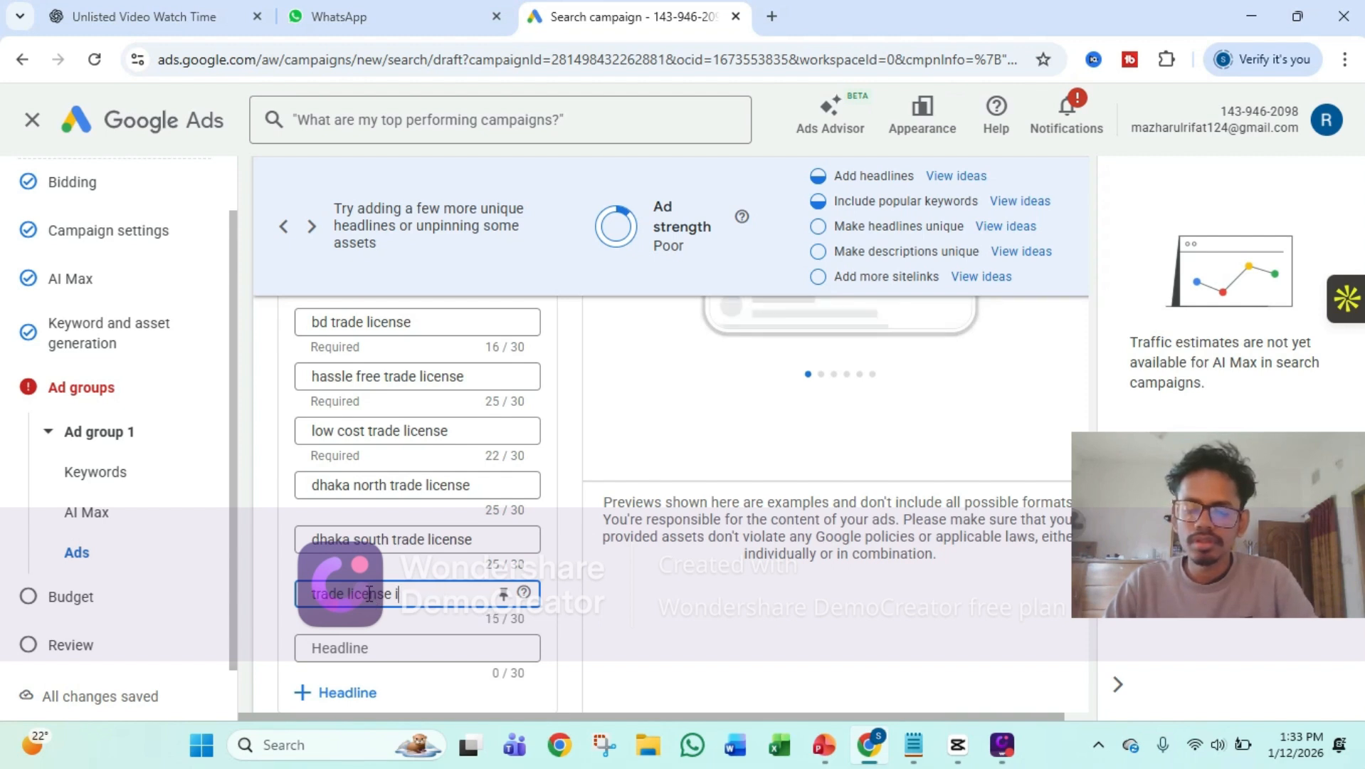
text(n 3)
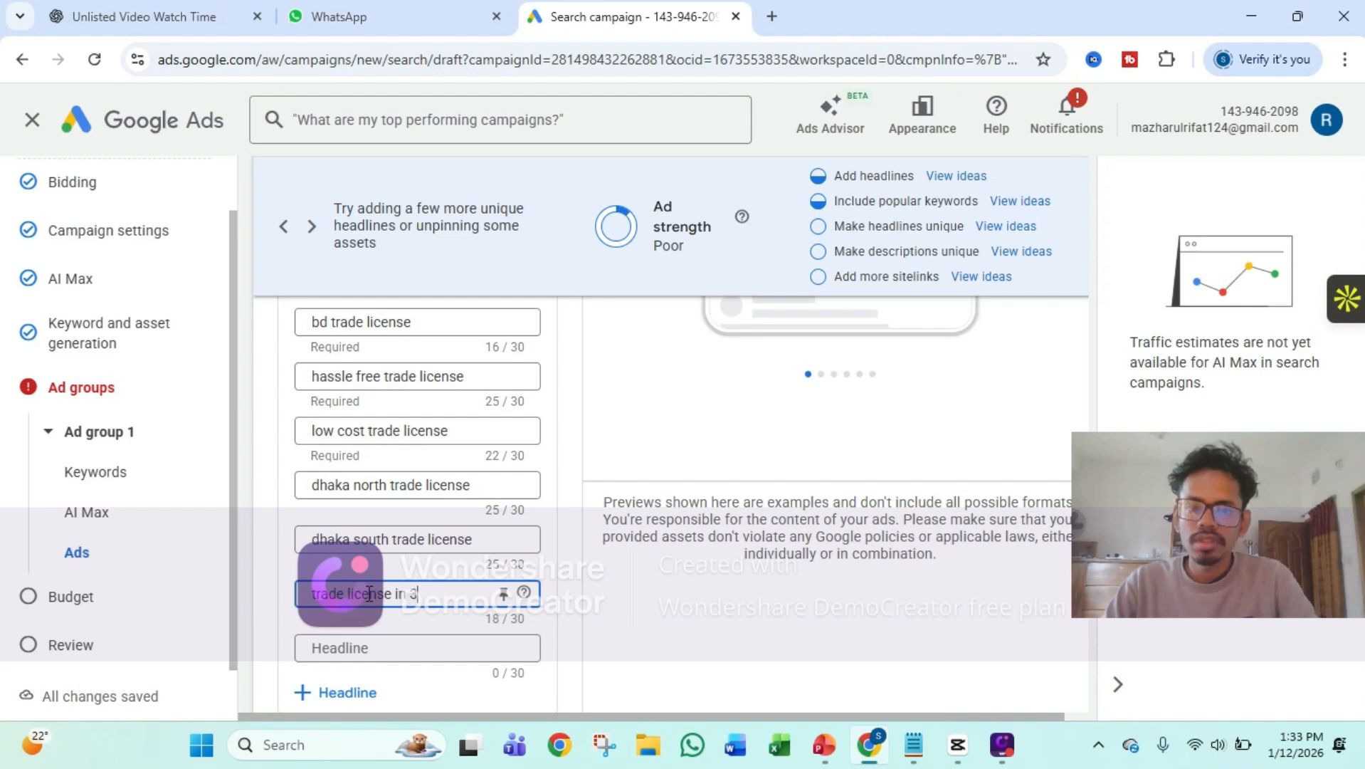
text( days)
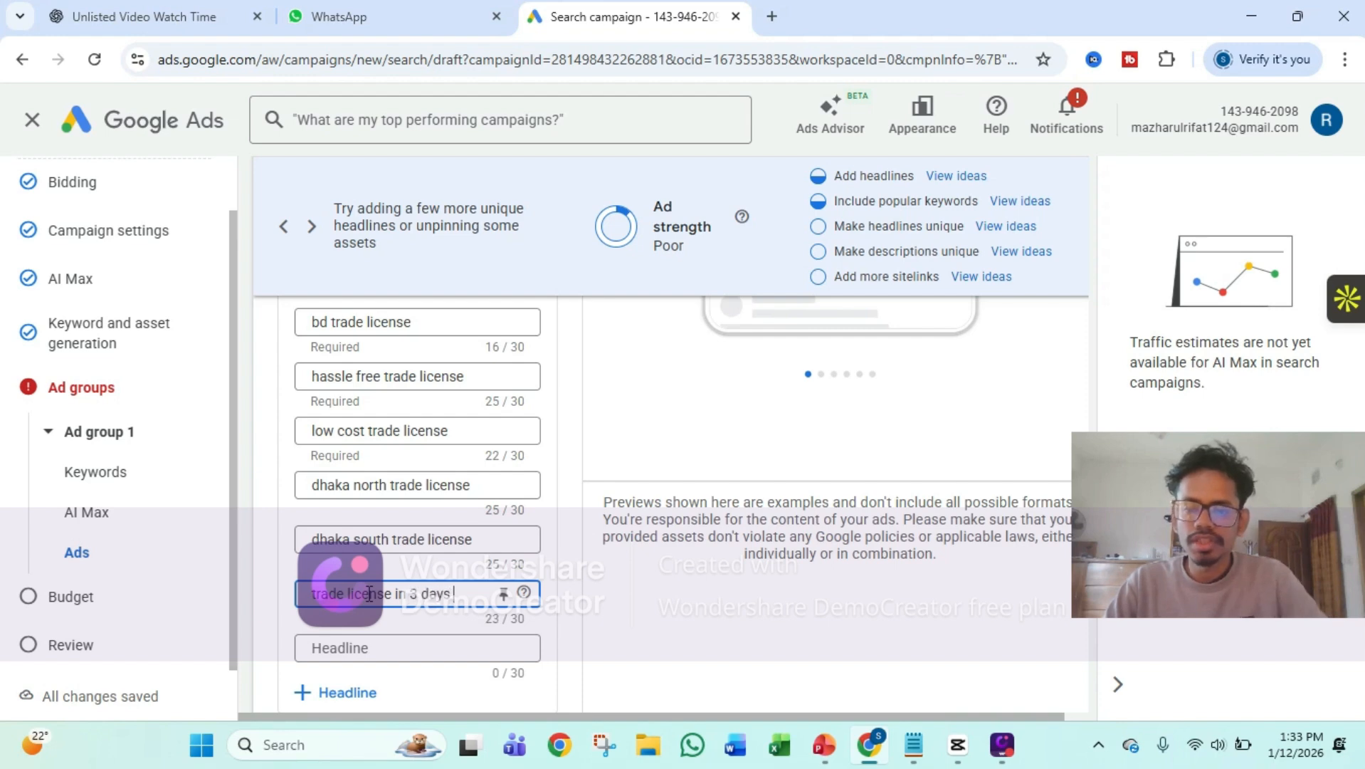
Copy "Apply online for trade license in Bangladesh. Fast and reliable service" from the Notepad notes into the ad's first description
scroll(455, 580, down, 4)
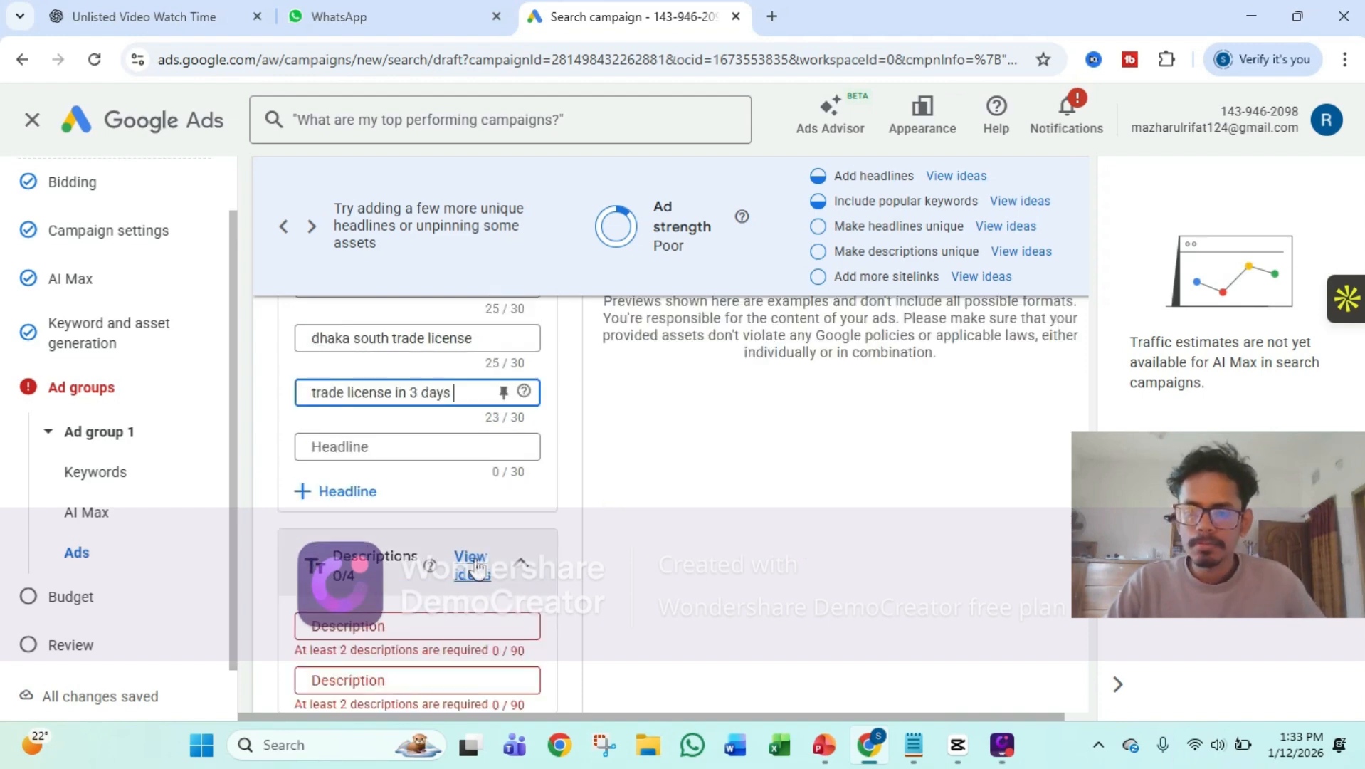
scroll(435, 524, up, 4)
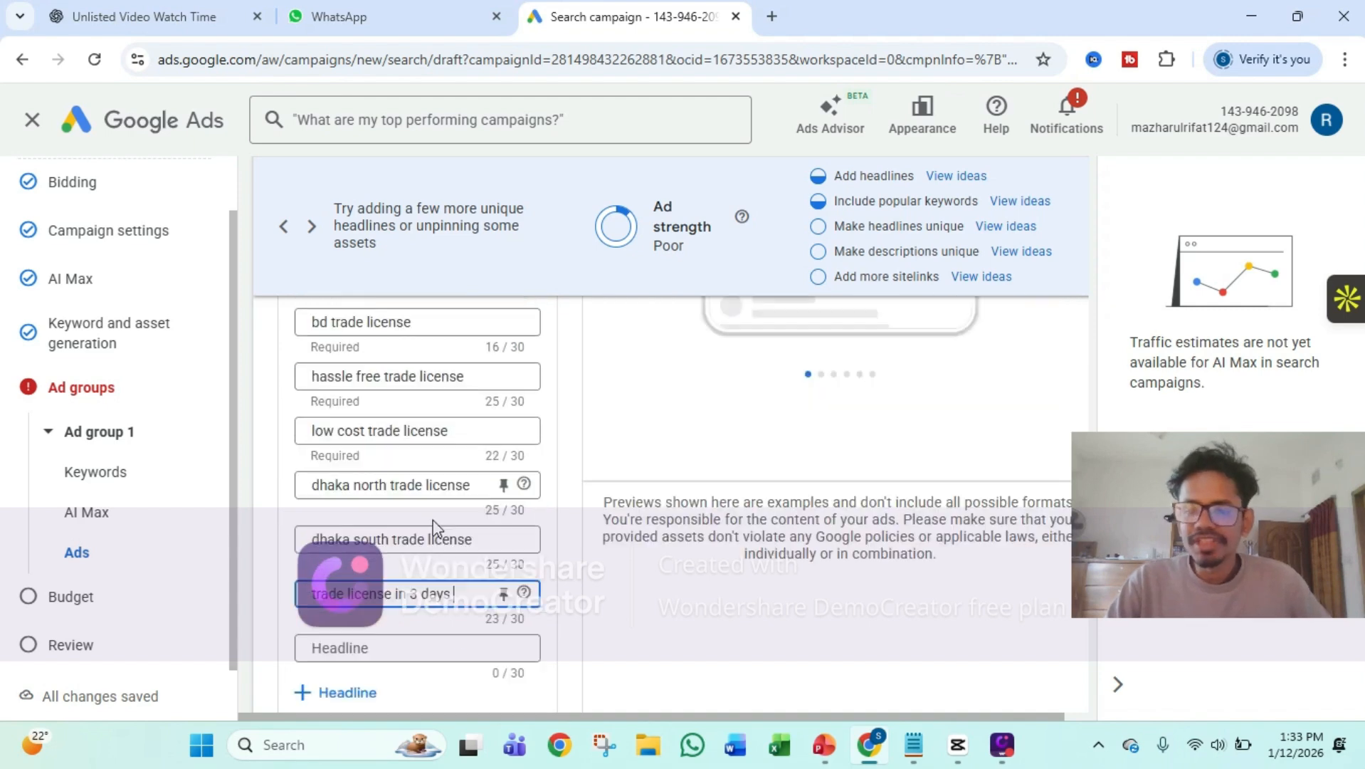
scroll(436, 524, down, 4)
scroll(404, 504, down, 1)
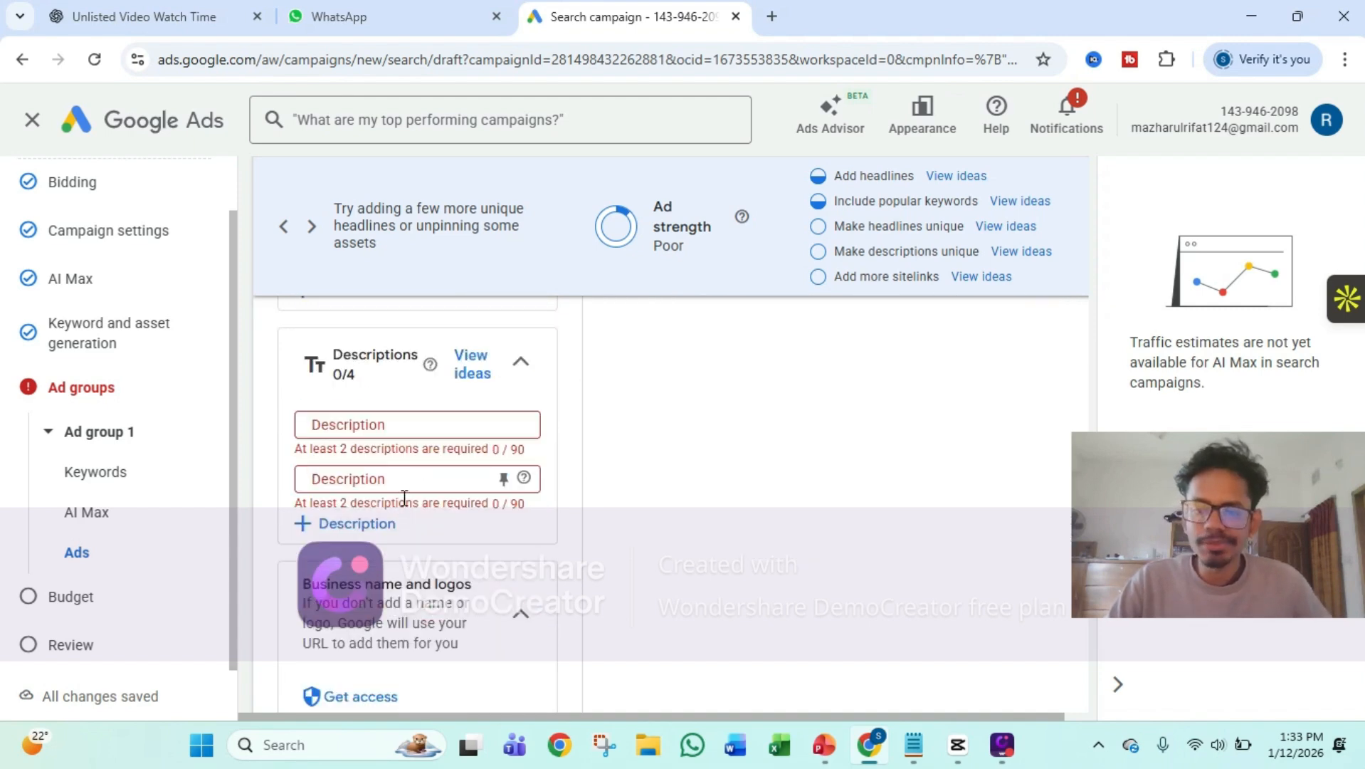
scroll(405, 478, down, 1)
scroll(405, 488, up, 1)
click(403, 434)
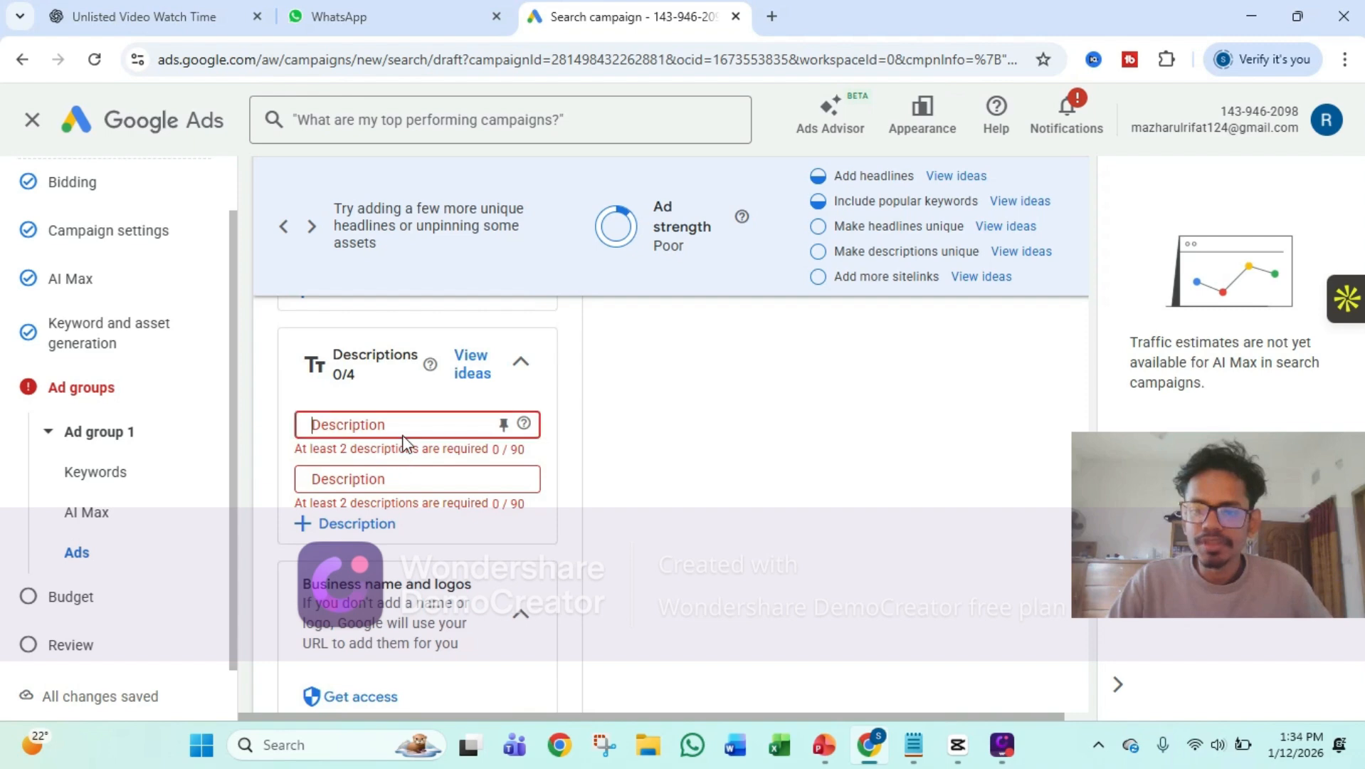
click(919, 753)
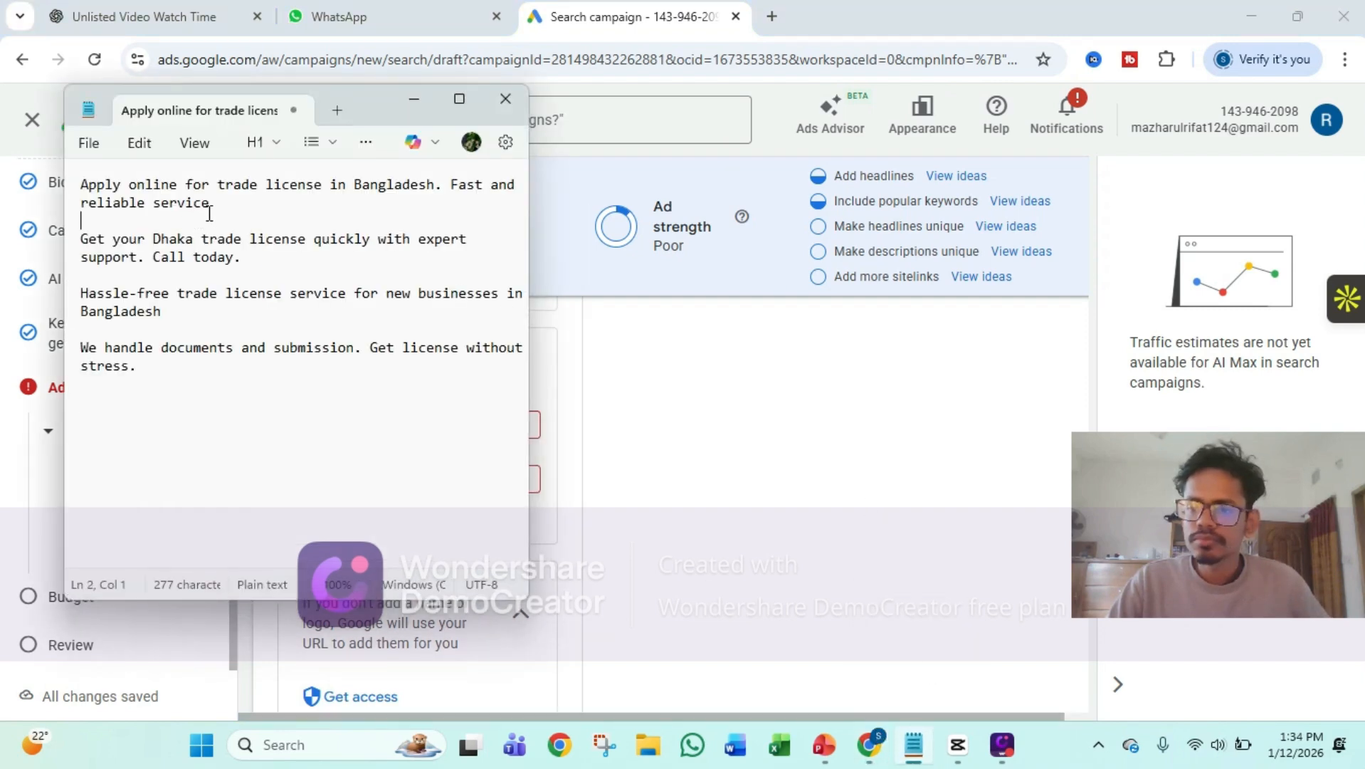
drag(209, 213, 81, 186)
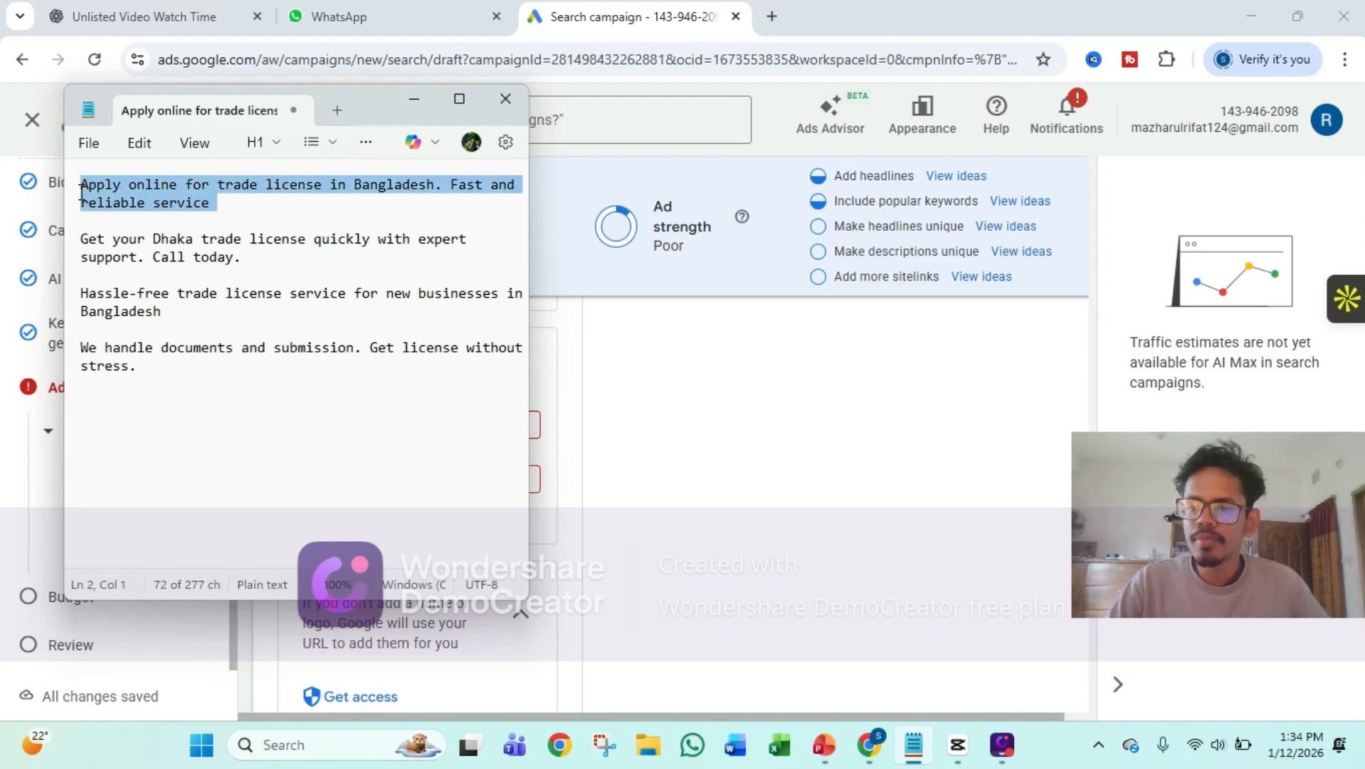
right_click(82, 191)
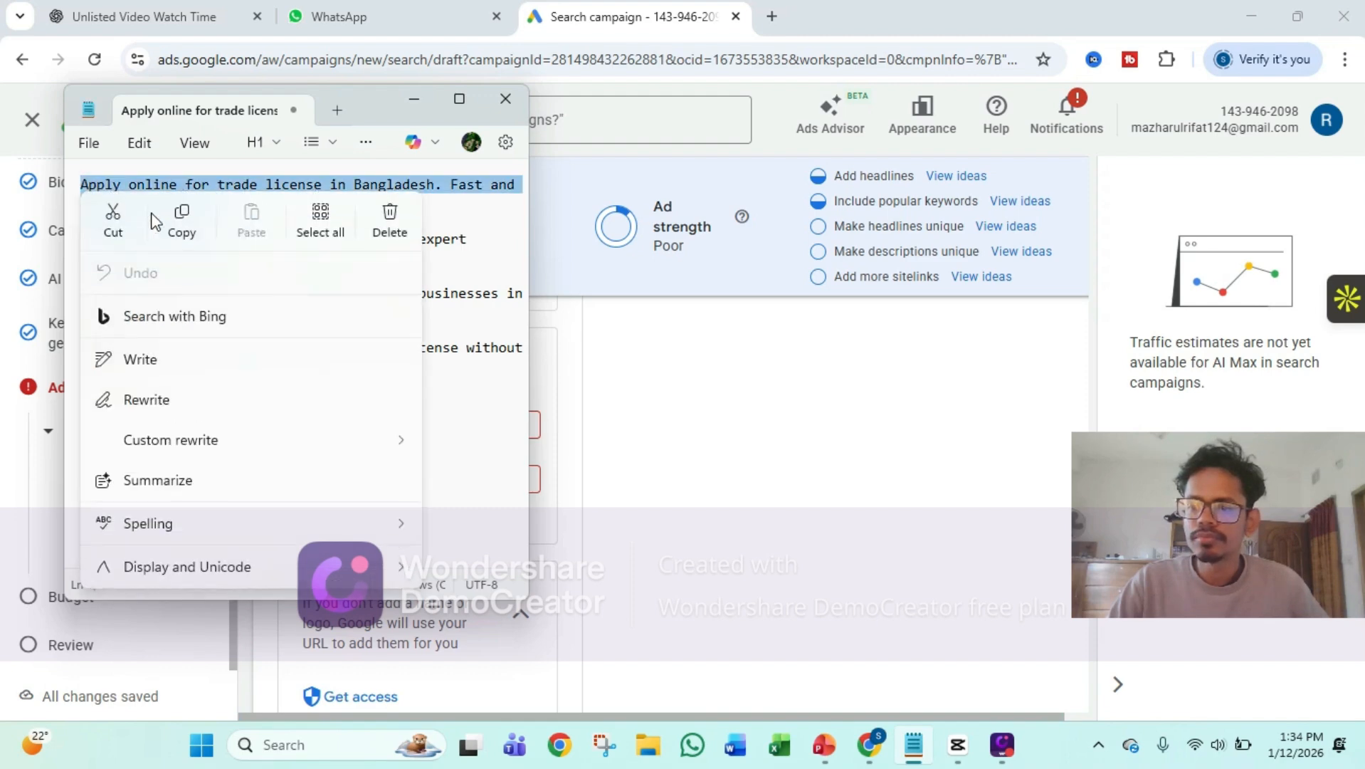
click(184, 229)
click(414, 106)
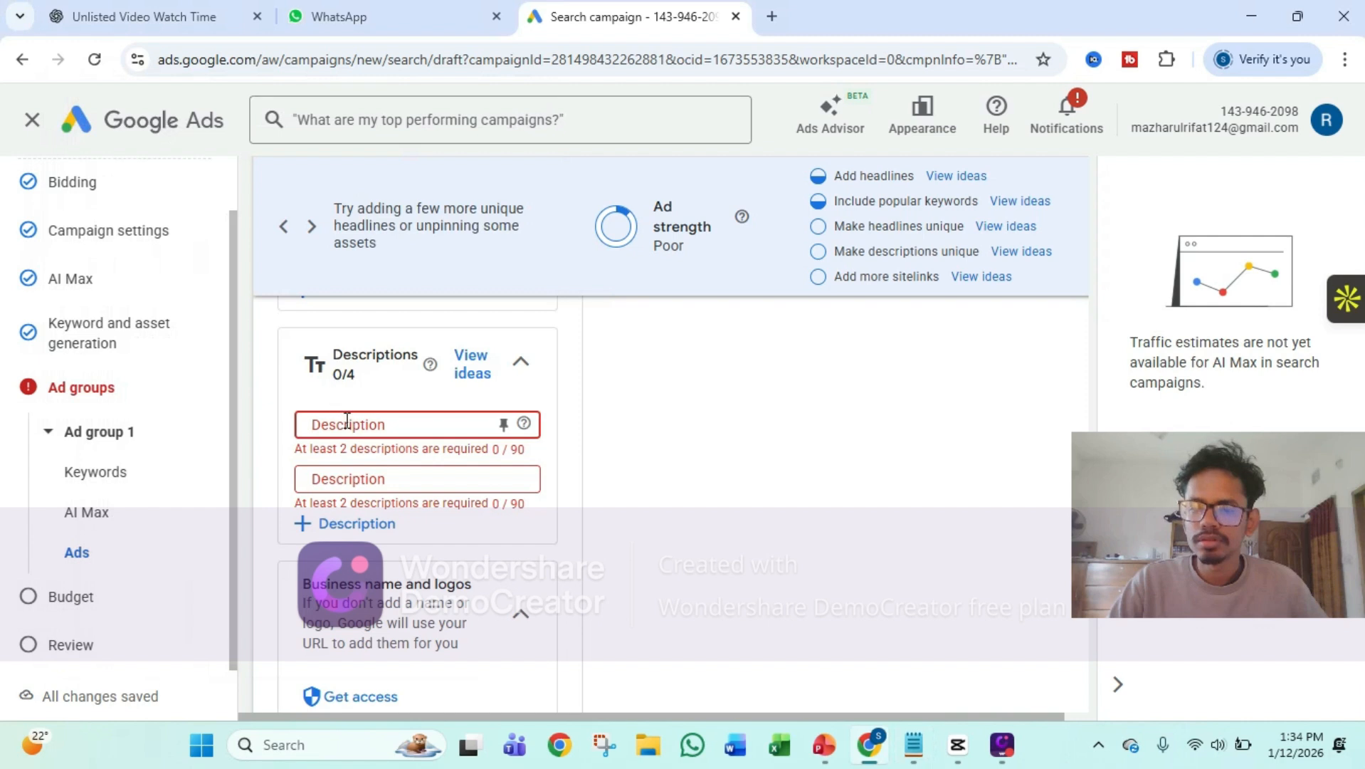
click(347, 422)
key(ctrl+v)
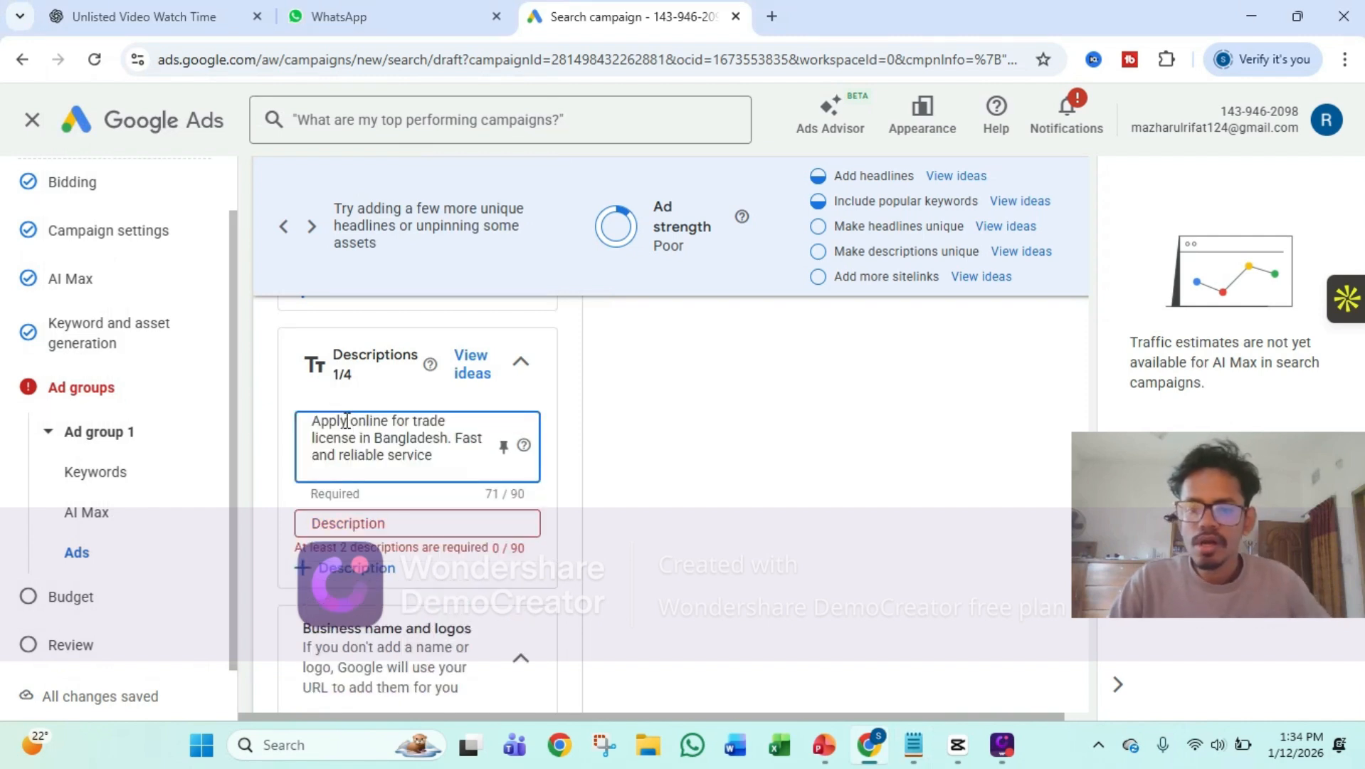
Copy "Get your Dhaka trade license quickly with expert support. Call today" from the Notepad notes into the ad's second description
click(377, 519)
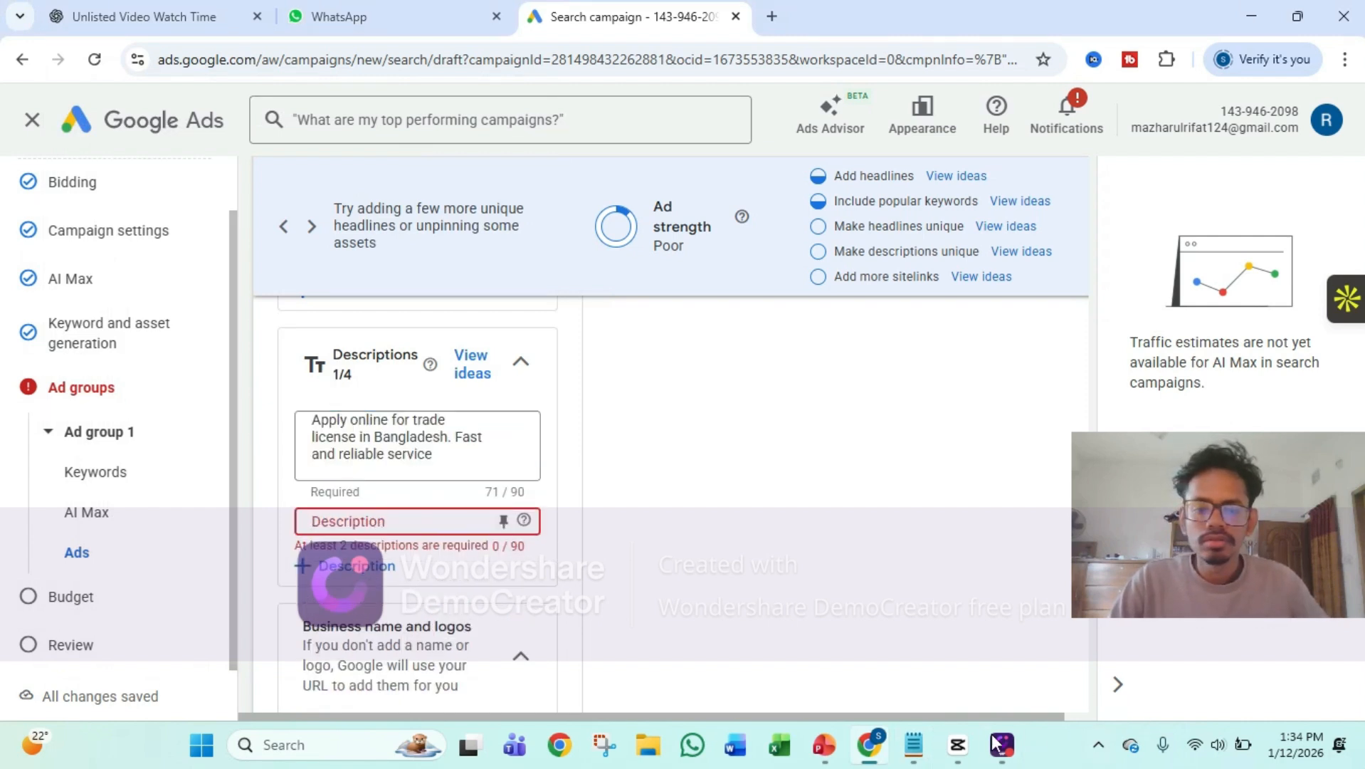
click(913, 744)
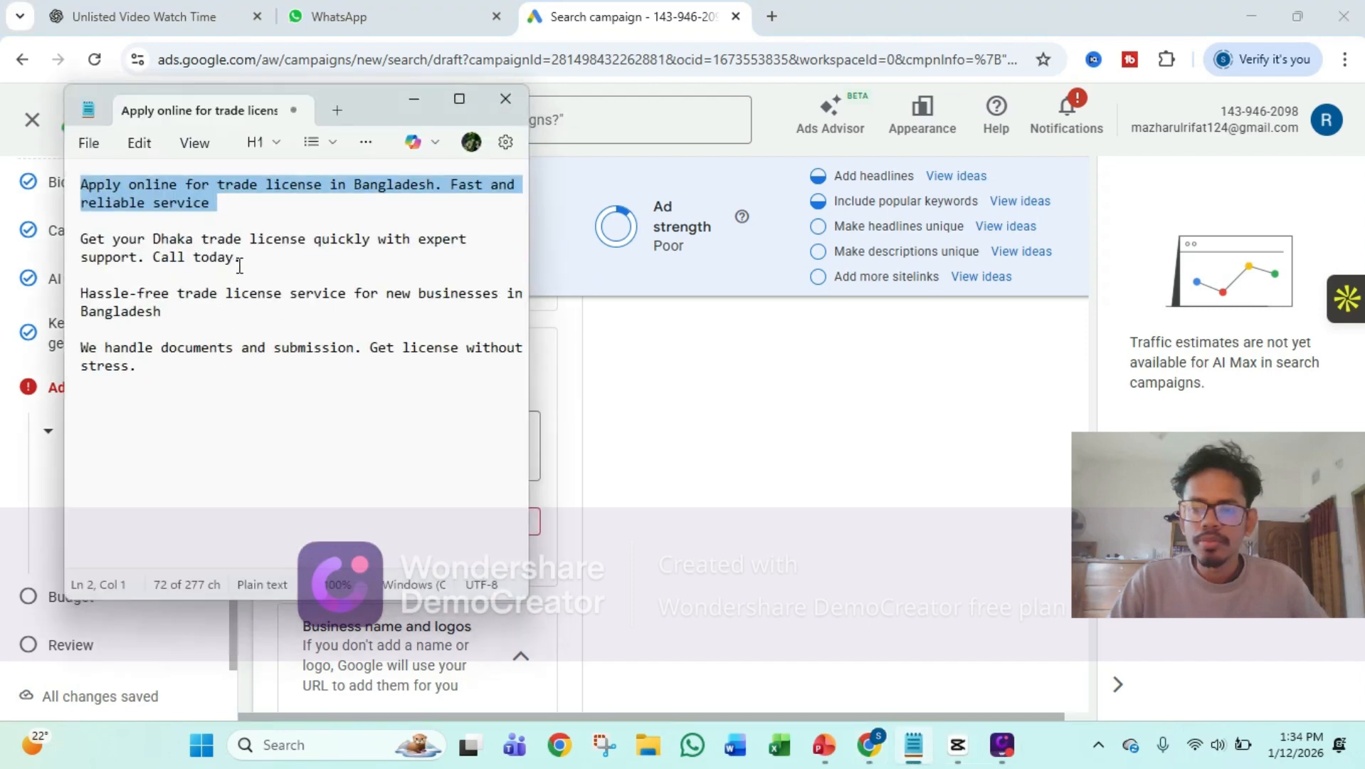
drag(239, 265, 74, 249)
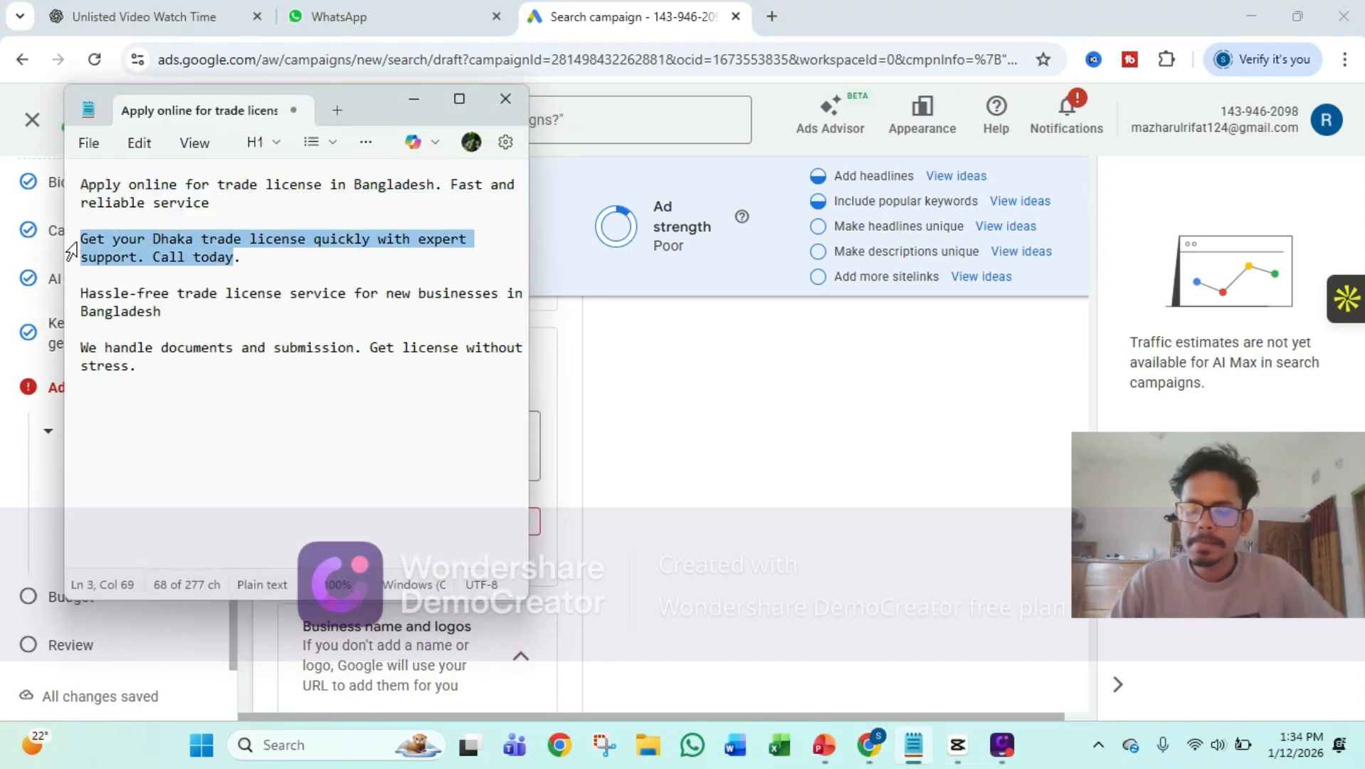
click(411, 101)
click(334, 525)
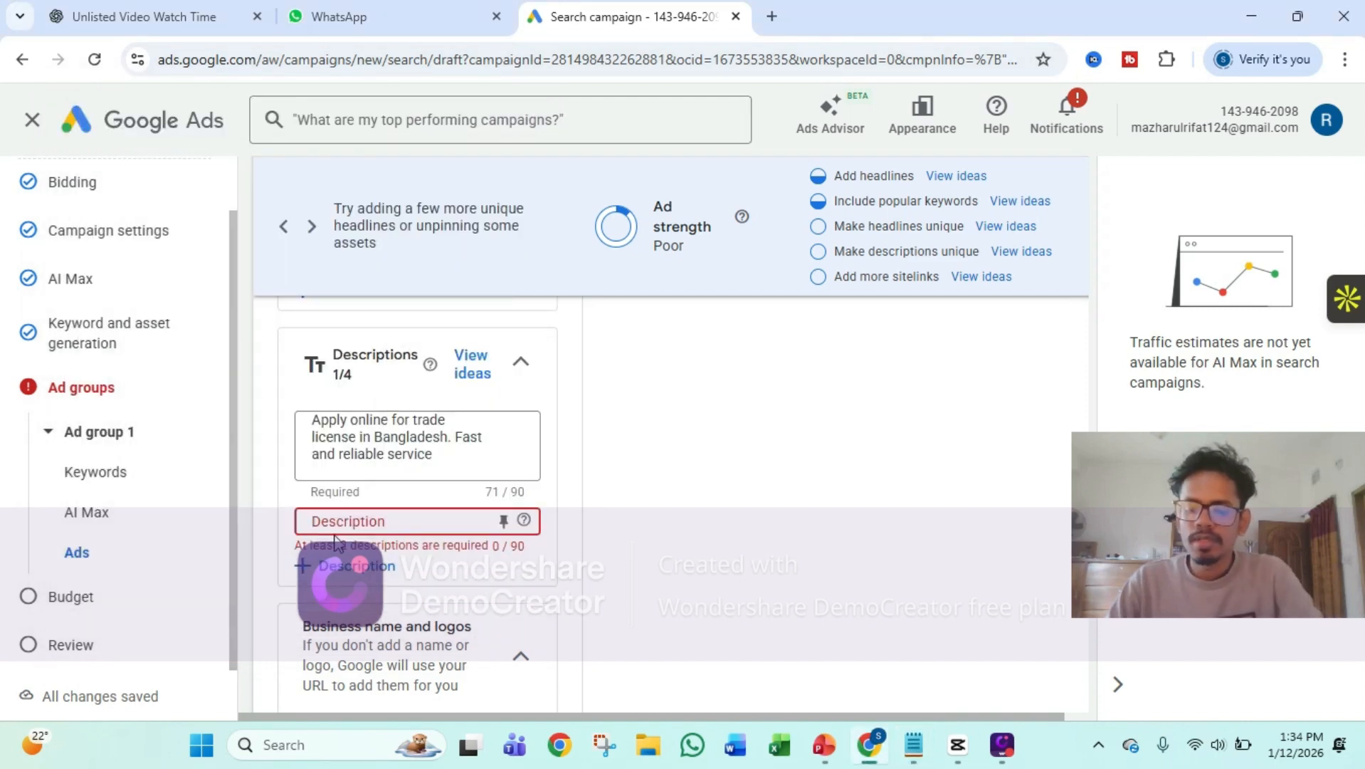
key(ctrl+v)
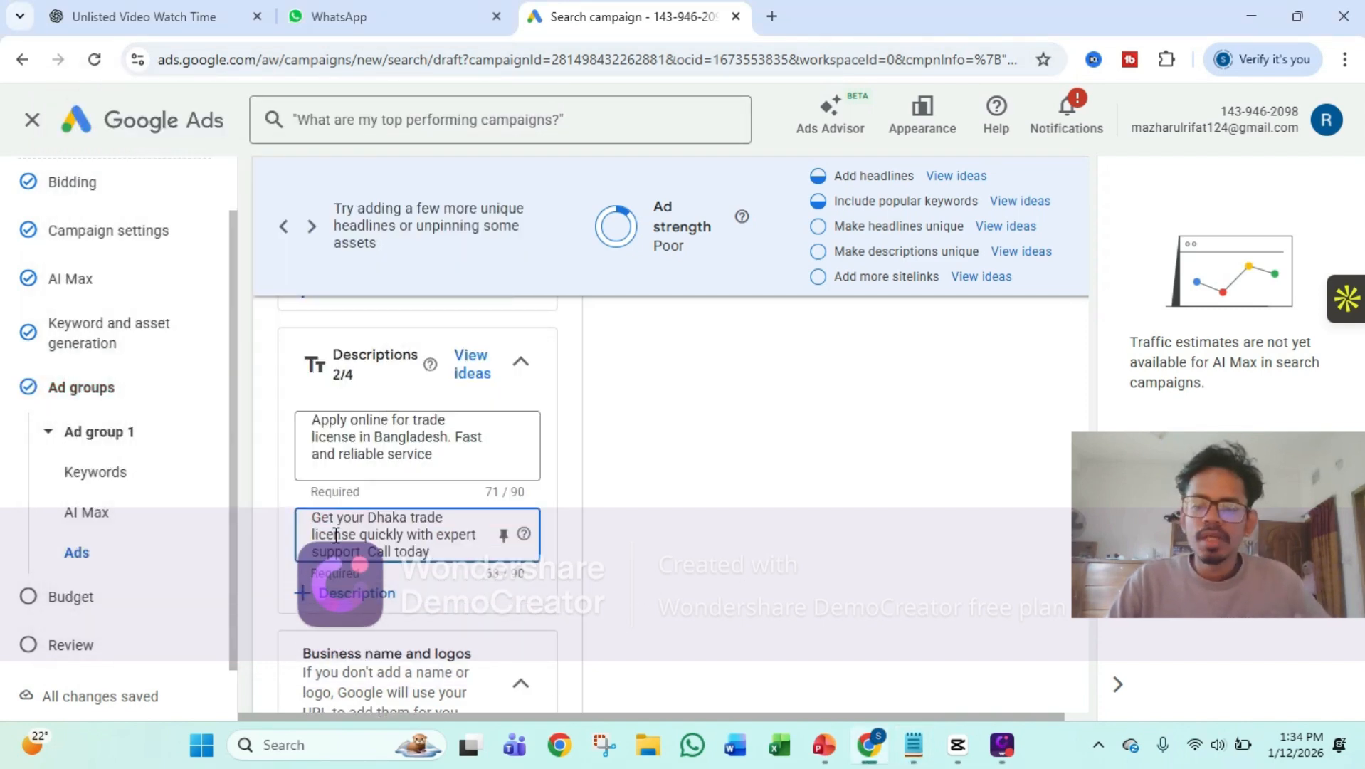
Add a third ad description and fill it with "Hassle-free trade license service for new businesses in Bangladesh" from the Notepad notes
scroll(427, 484, down, 1)
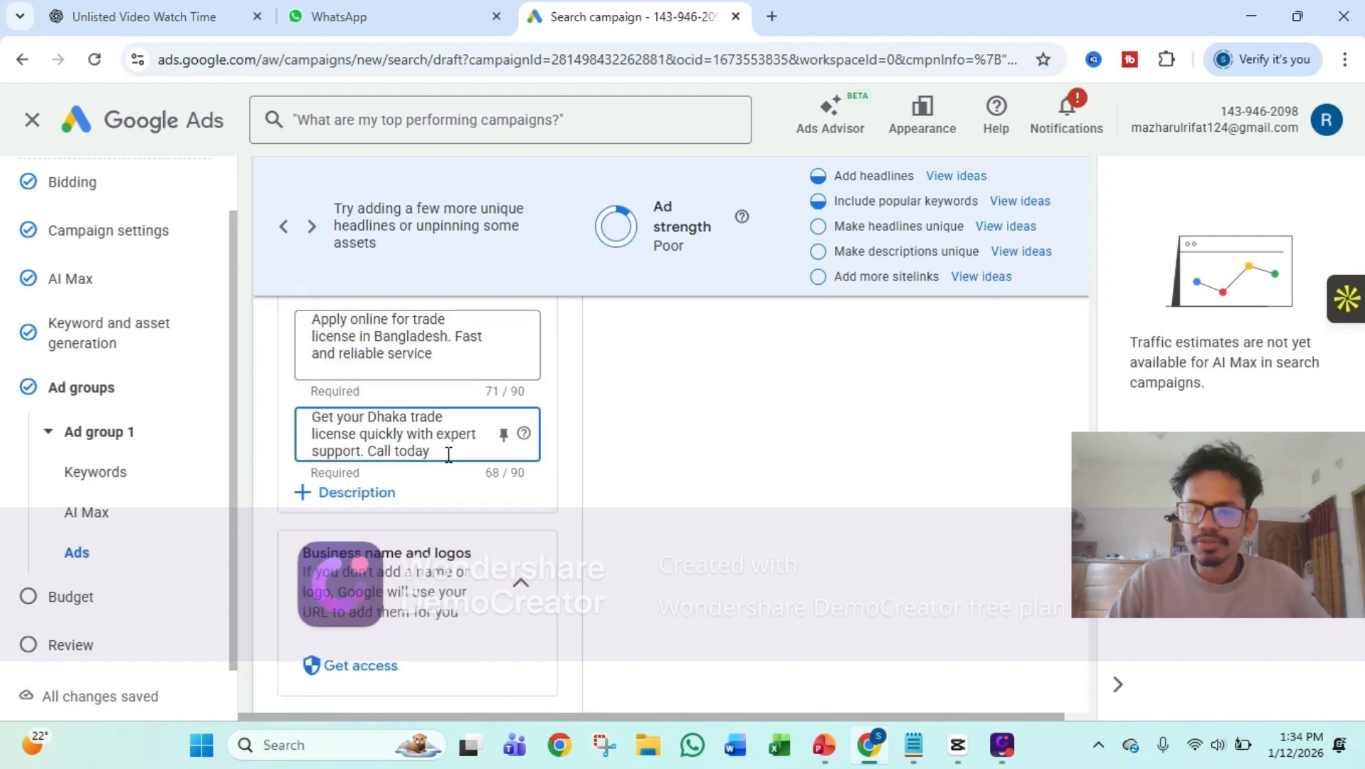
click(378, 491)
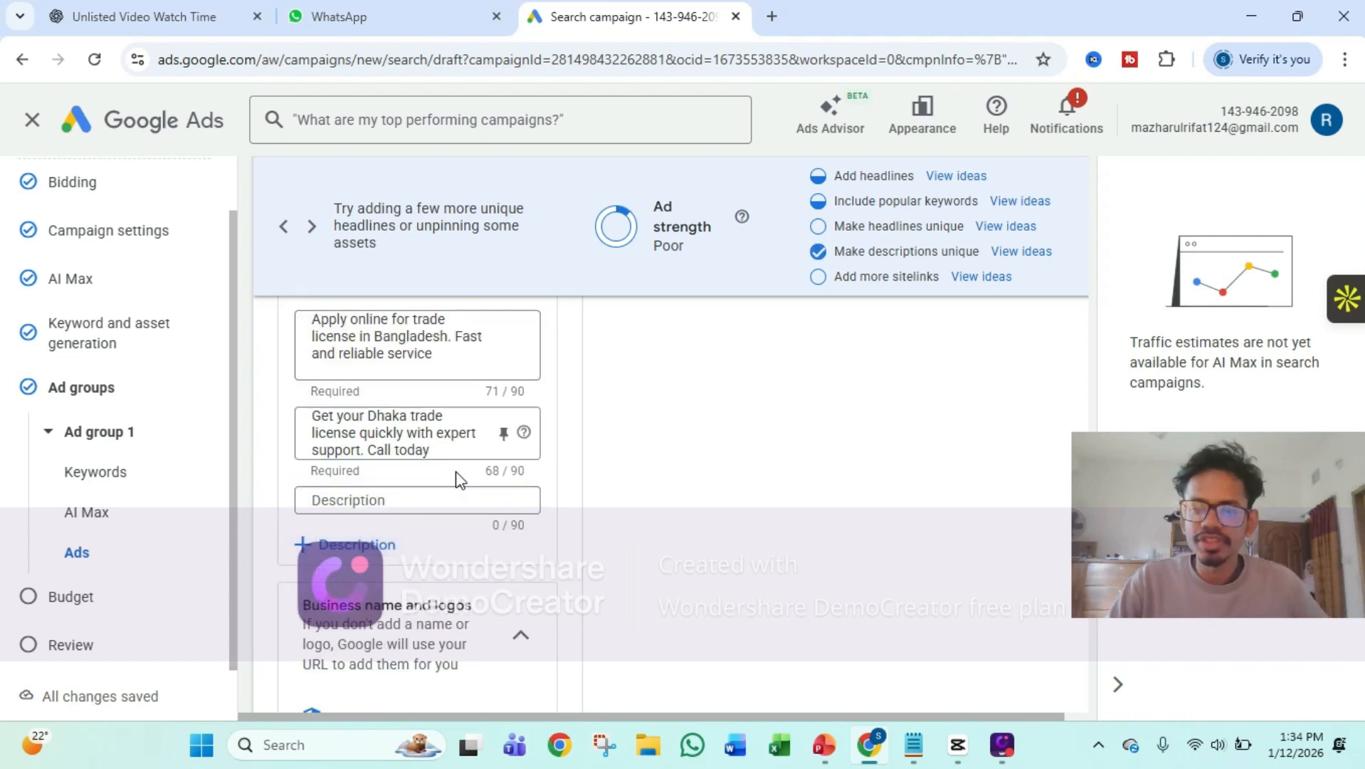
click(404, 499)
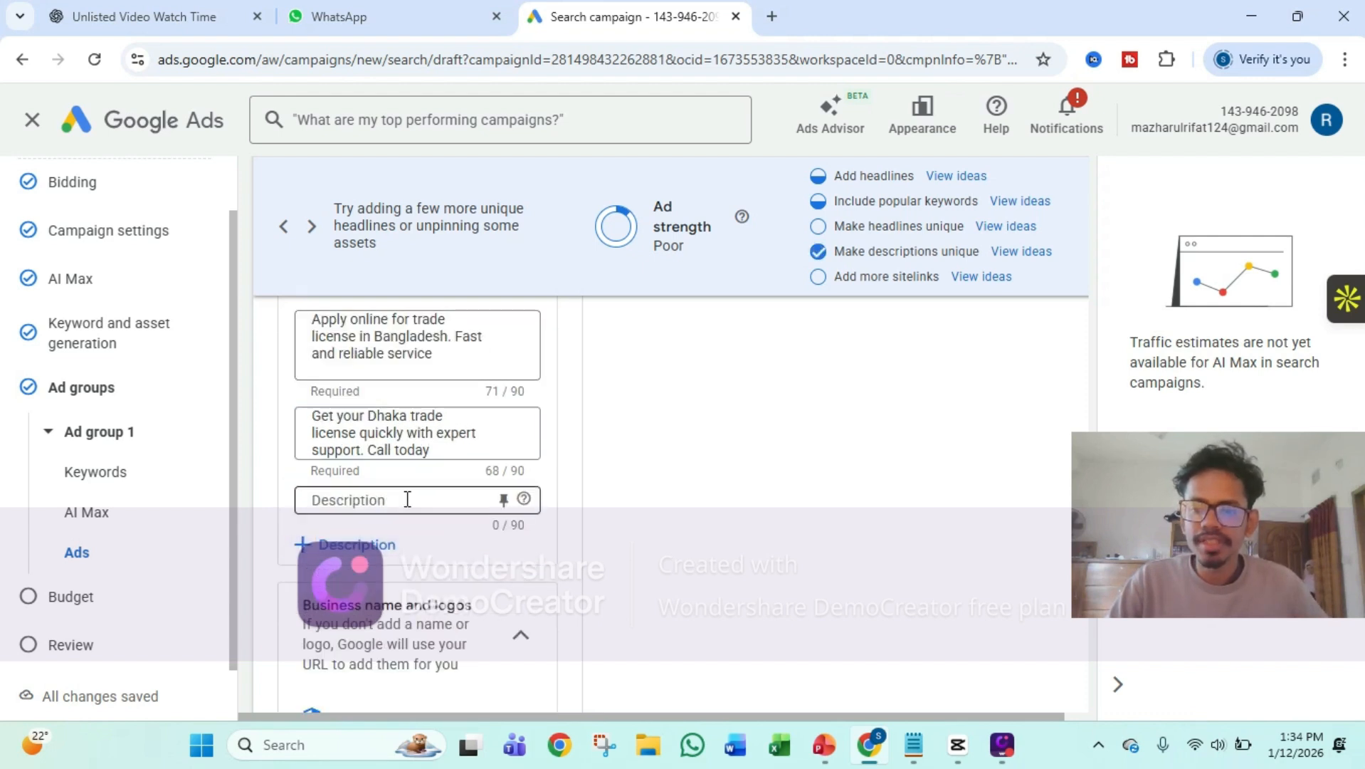
click(917, 744)
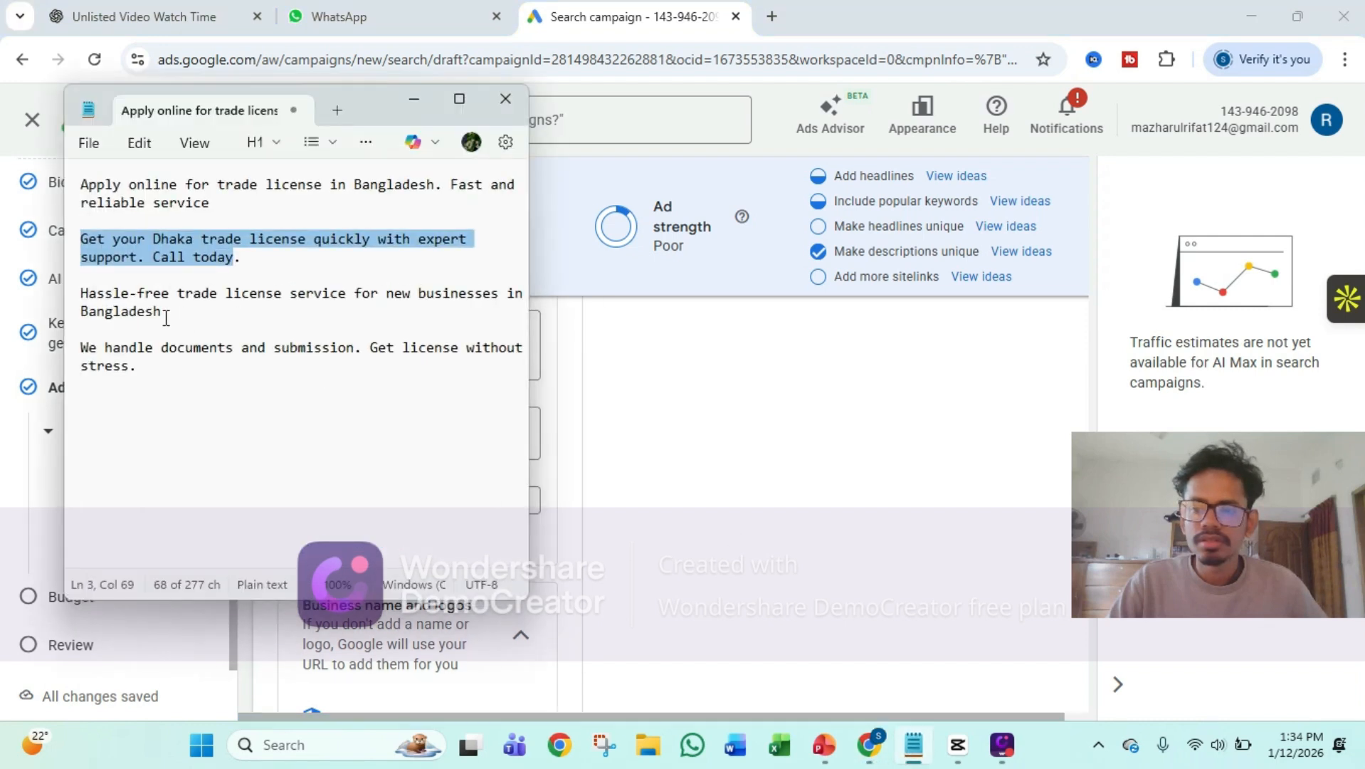
drag(166, 317, 88, 296)
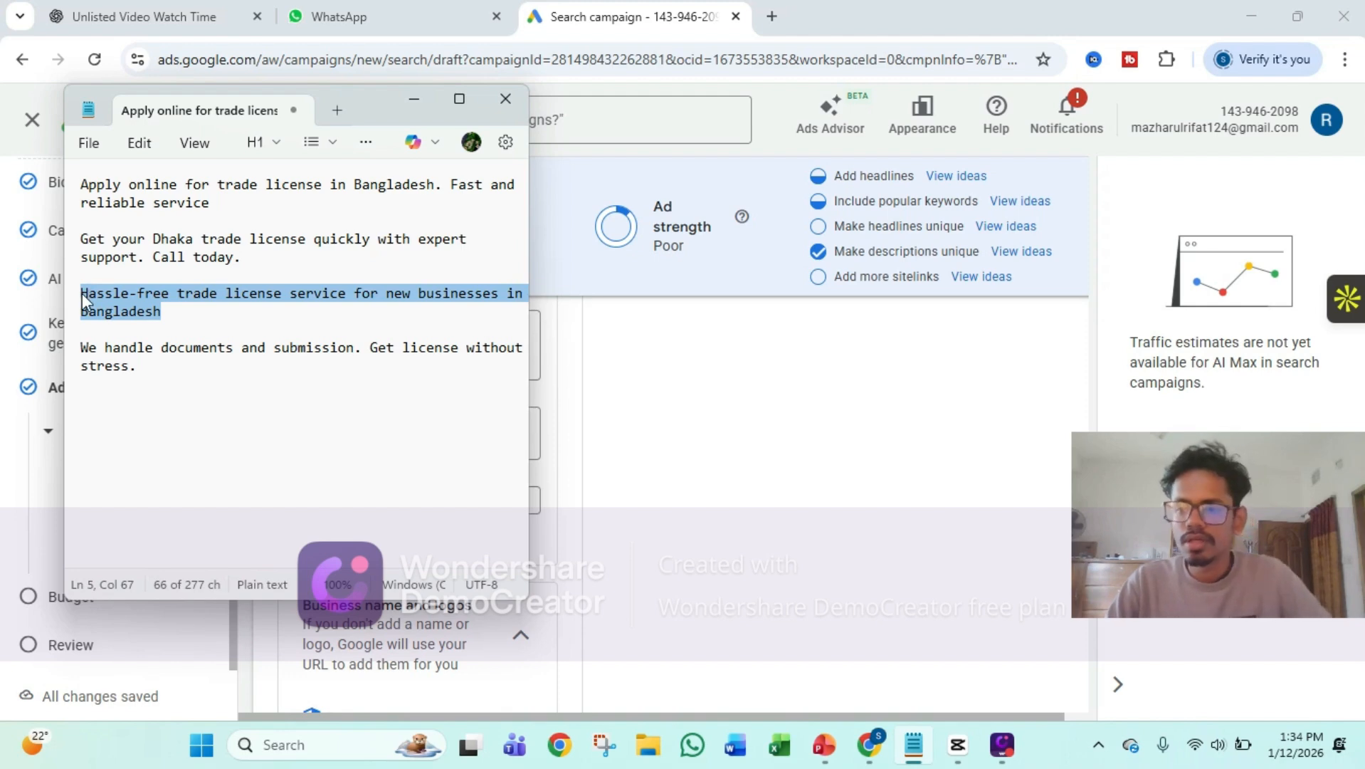
click(413, 99)
click(385, 498)
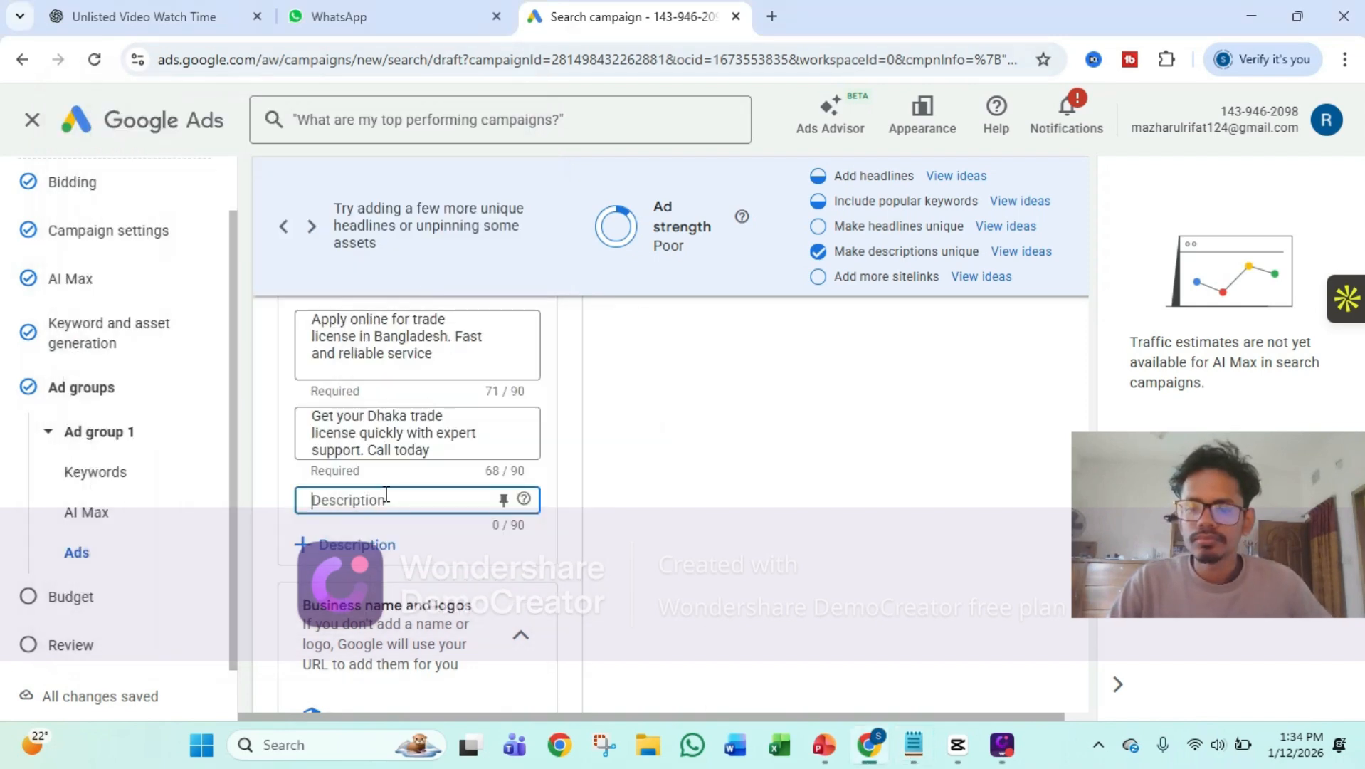
right_click(383, 495)
click(409, 271)
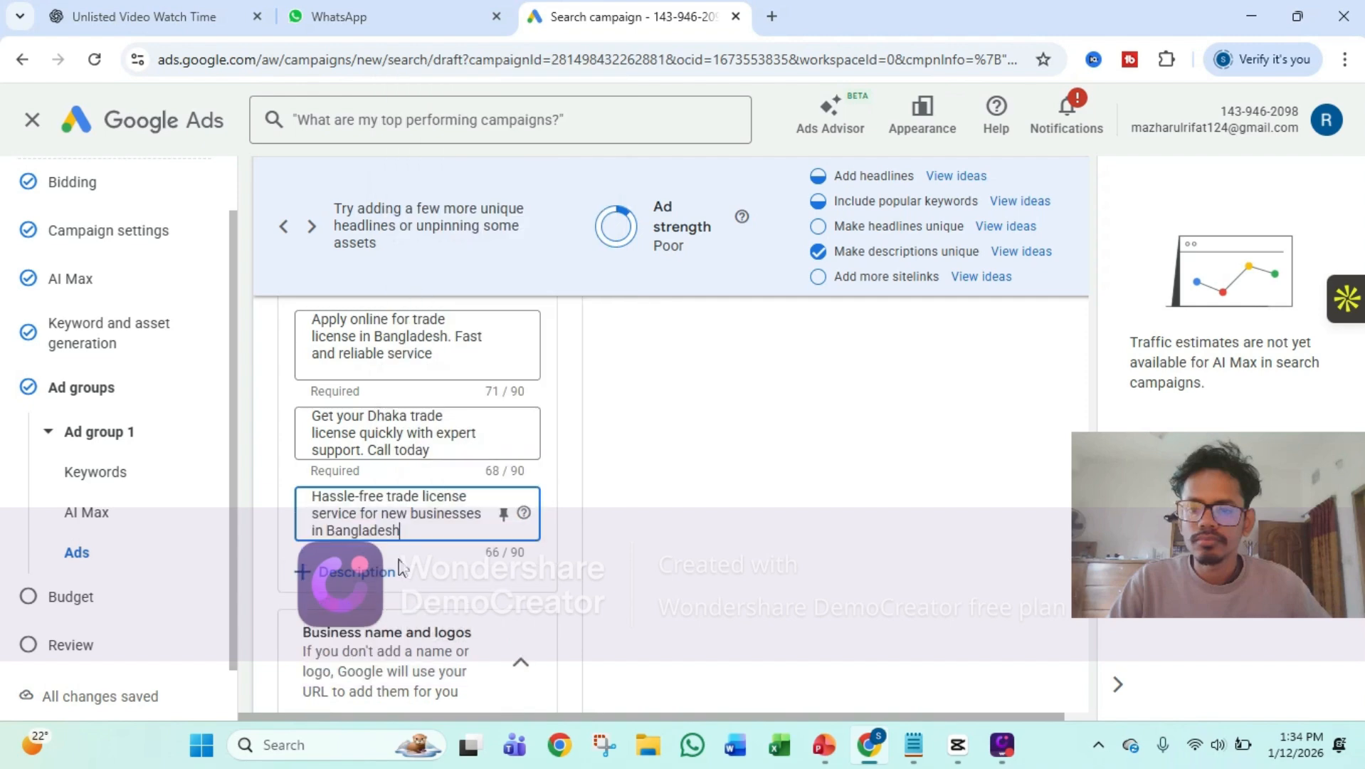
Add a fourth ad description and fill it with "We handle documents and submission. Get license without stress." from the Notepad notes
click(389, 579)
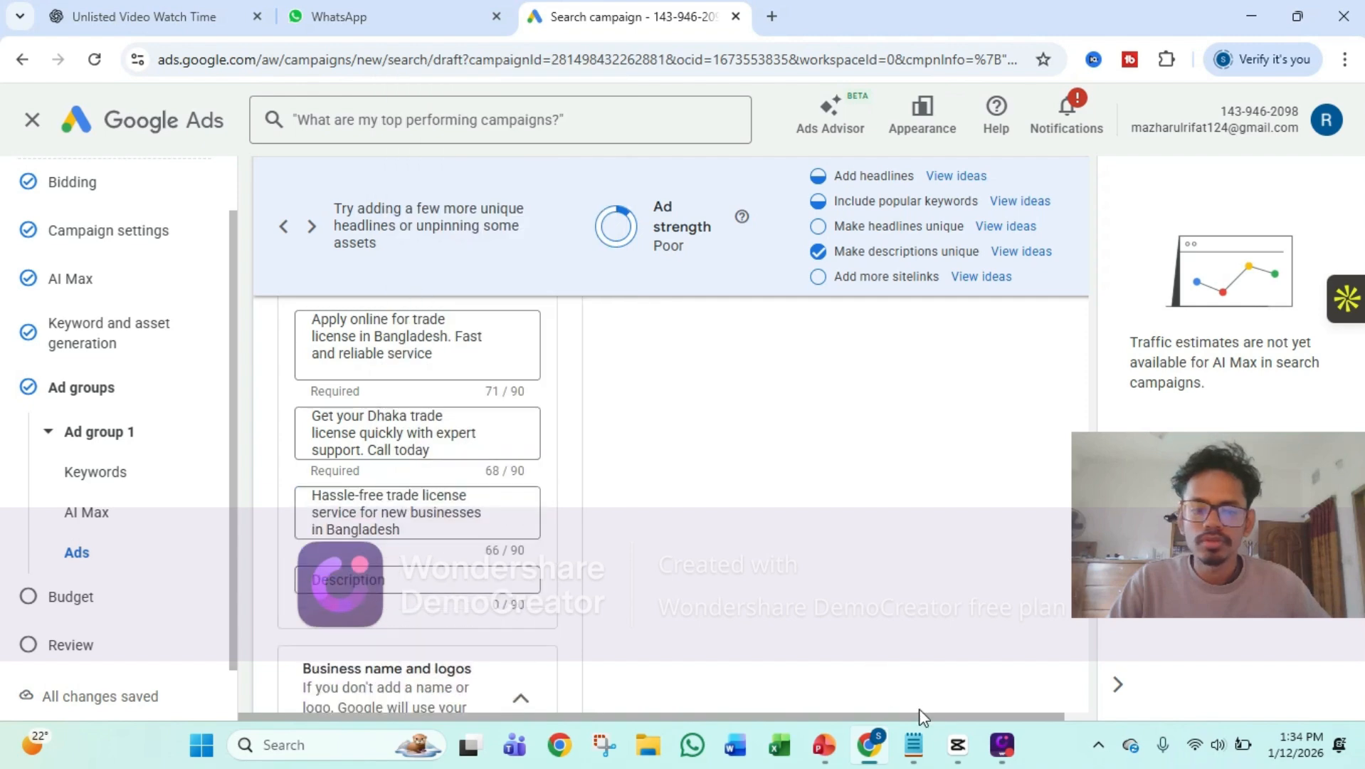
click(957, 745)
click(914, 744)
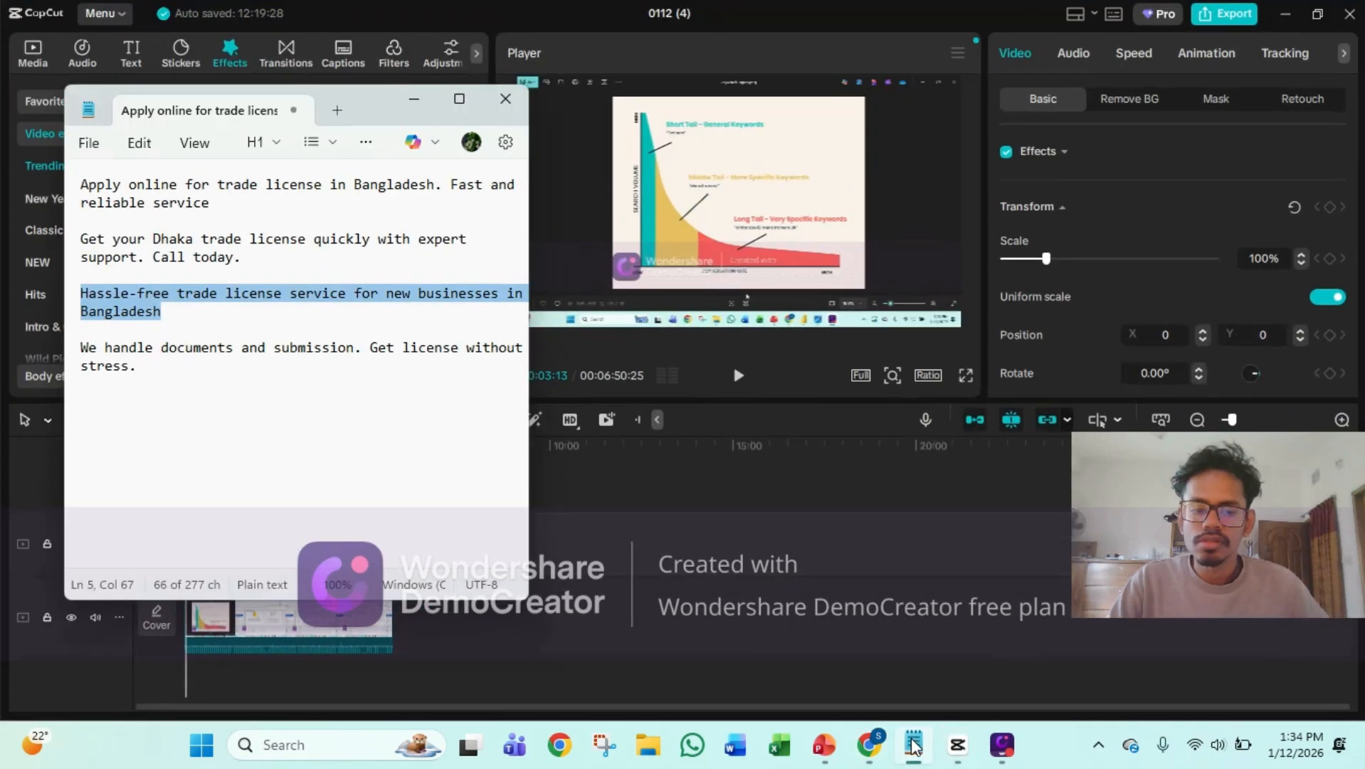
click(1286, 12)
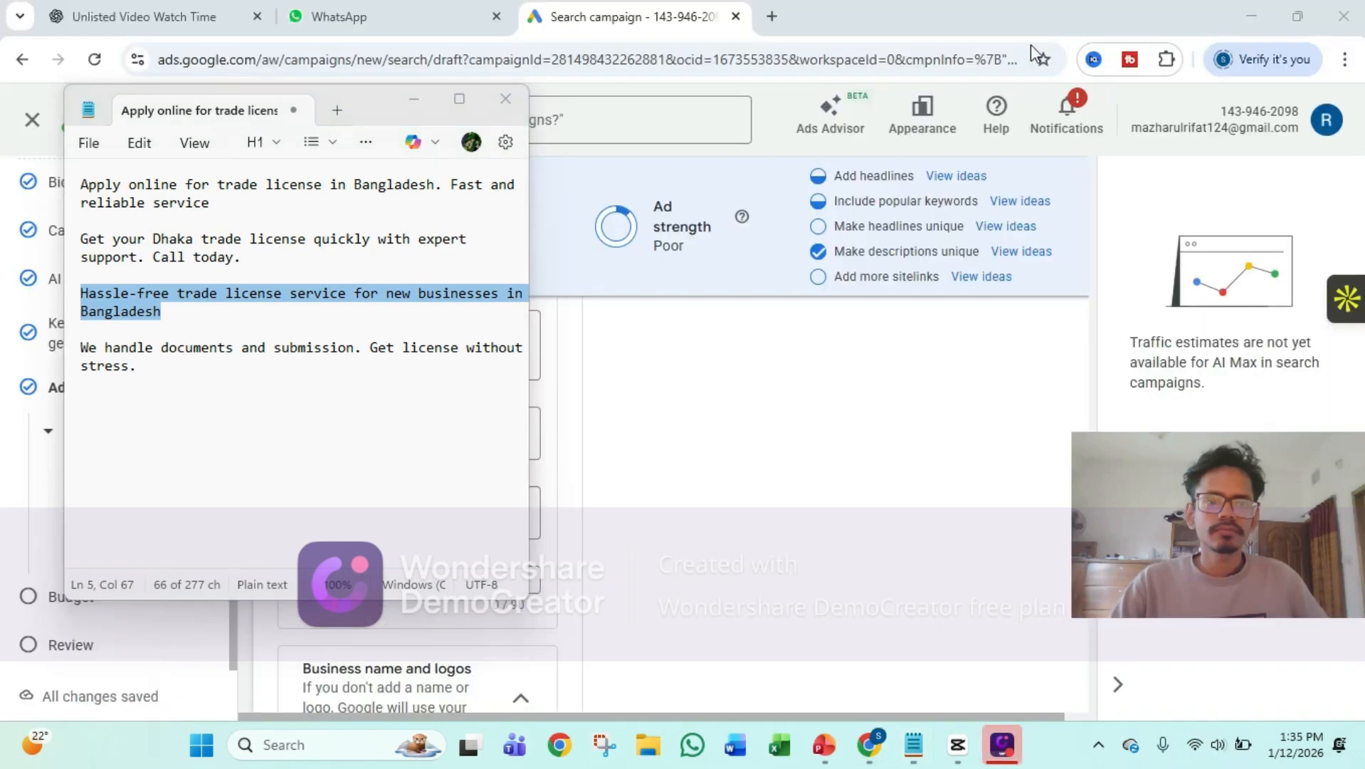
drag(138, 367, 81, 347)
key(ctrl+c)
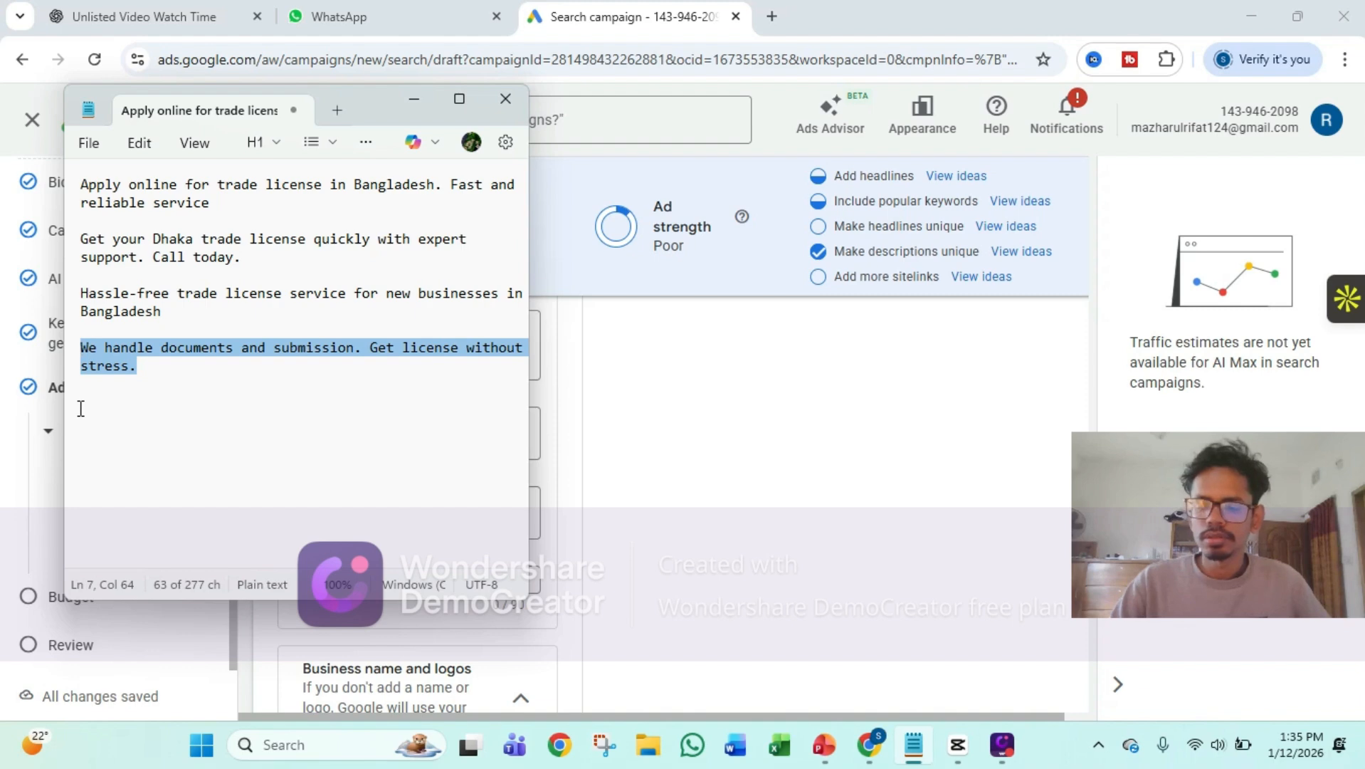
click(413, 99)
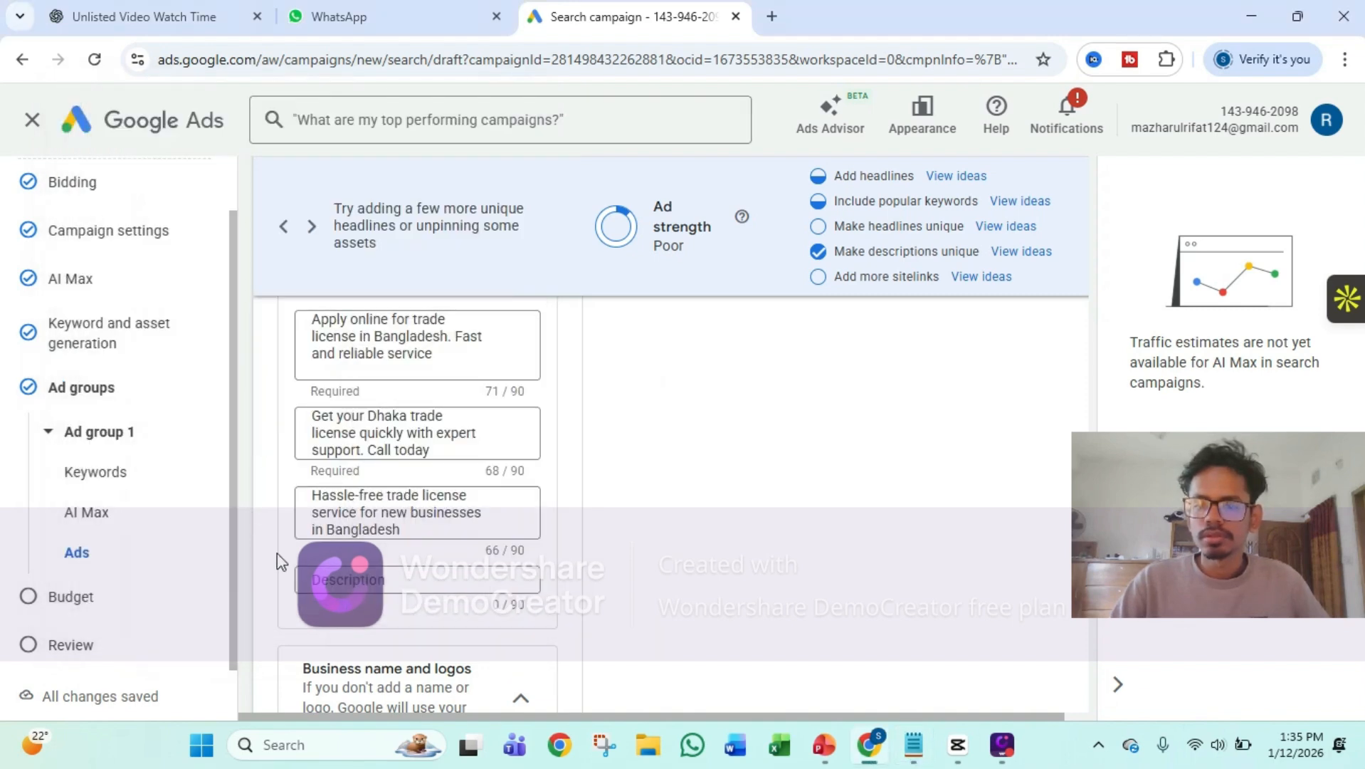
right_click(370, 583)
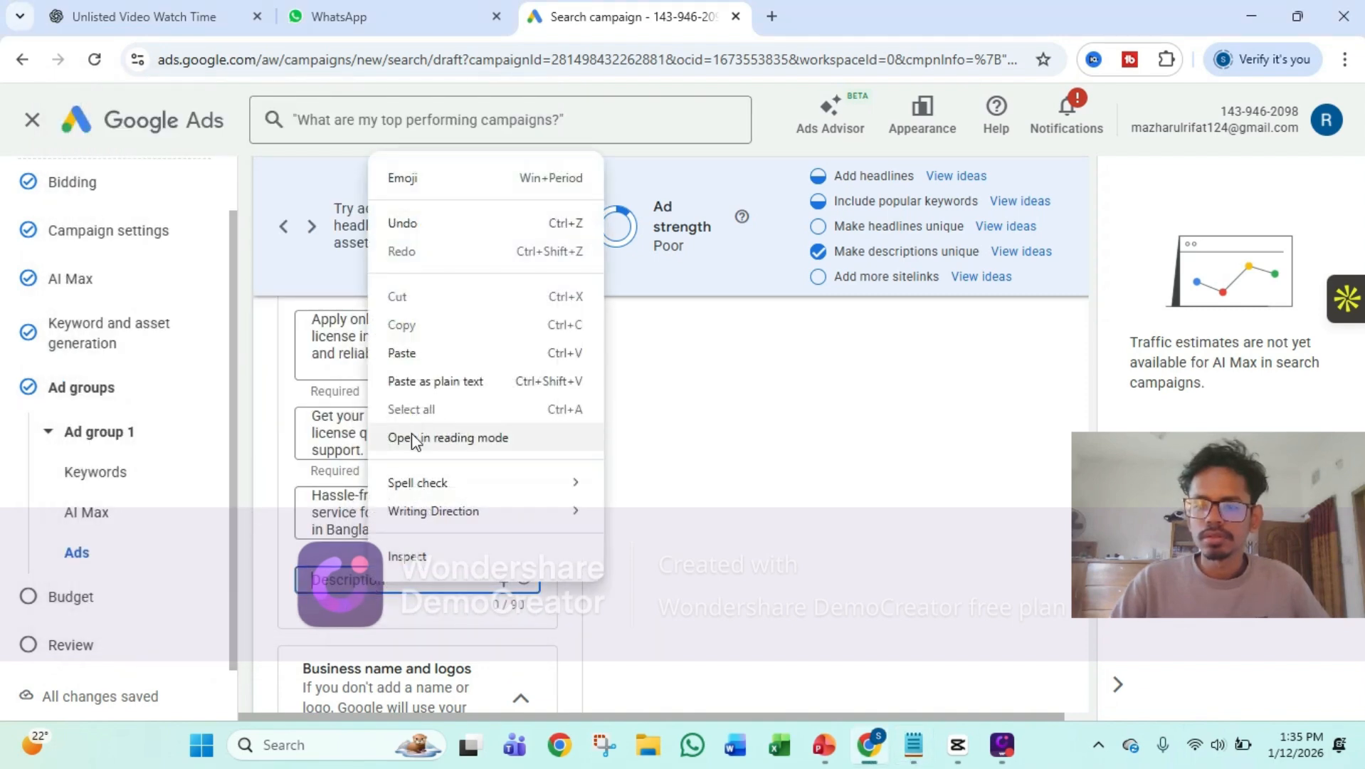
click(421, 355)
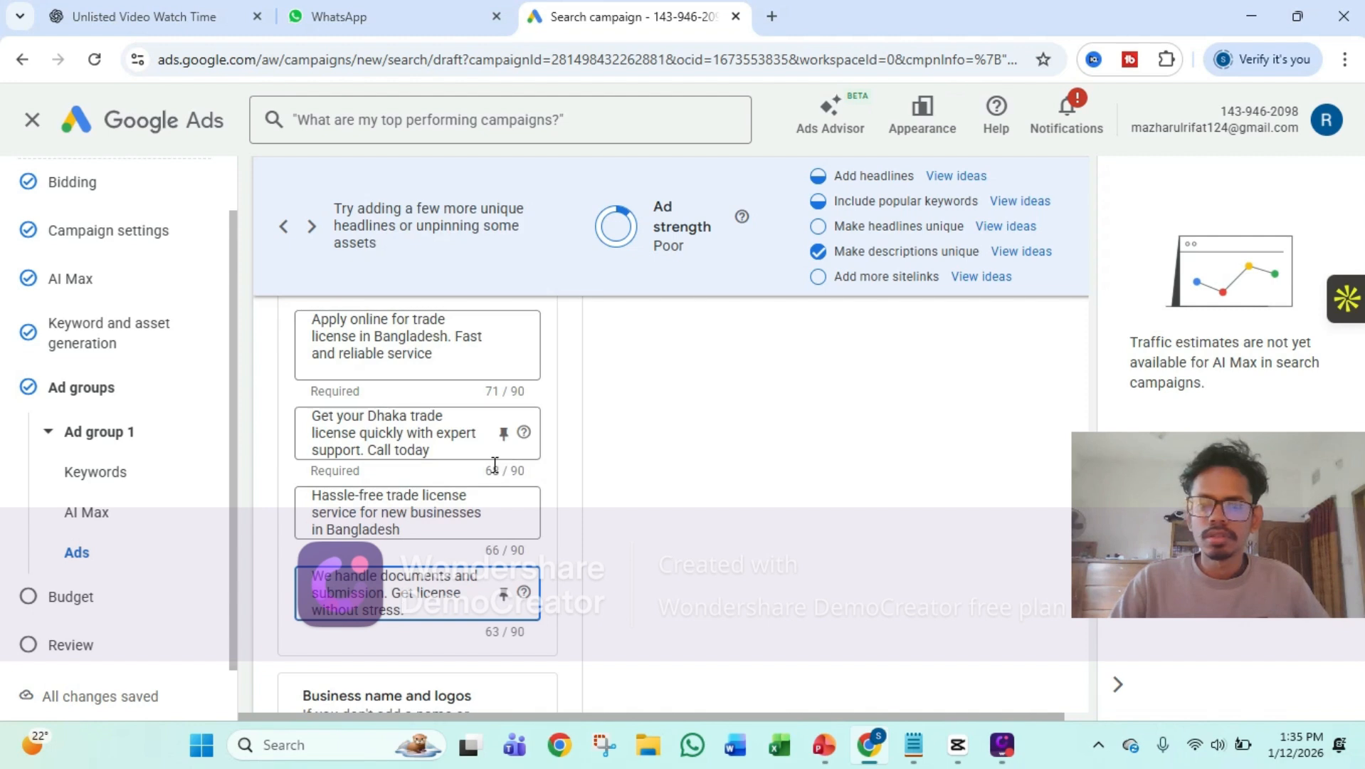
Collapse the ad's Business name and logos section and review the Sitelinks section that follows it
scroll(464, 472, down, 2)
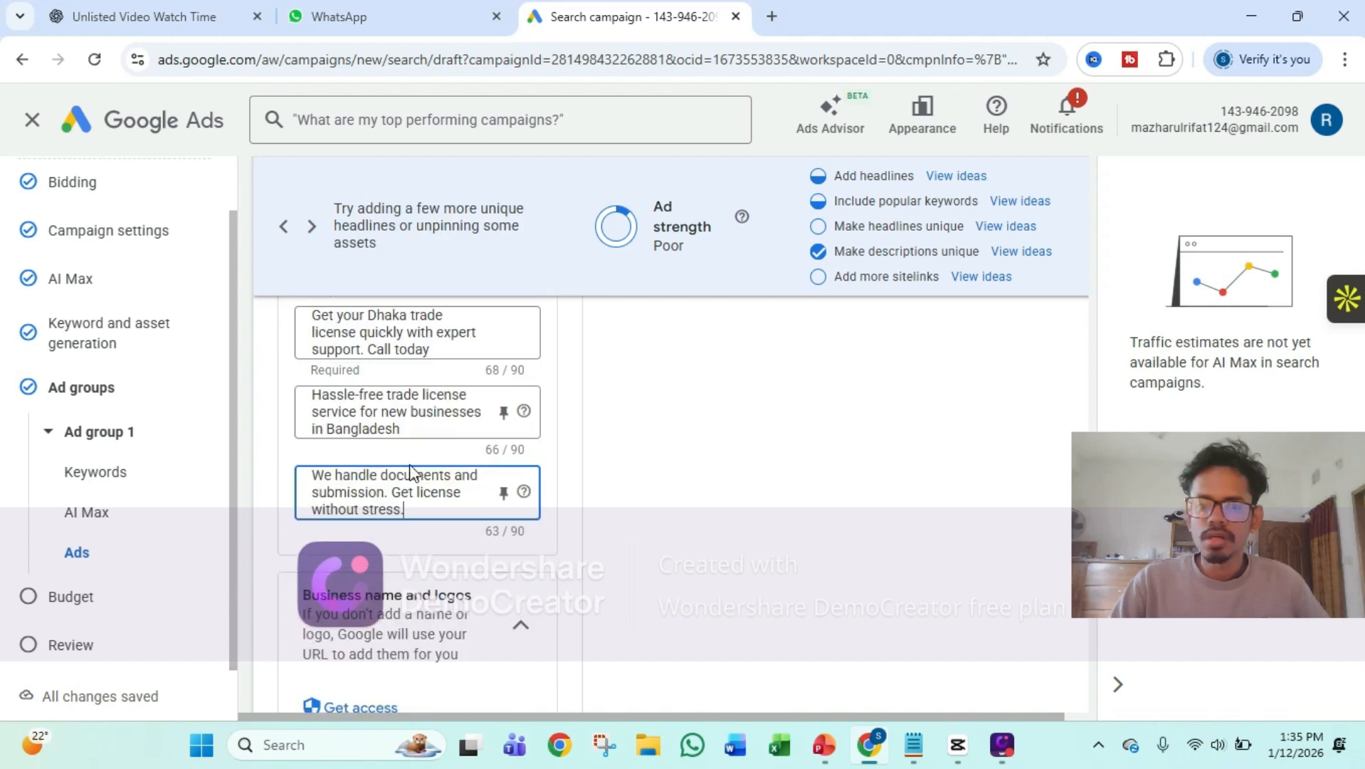
scroll(410, 473, down, 2)
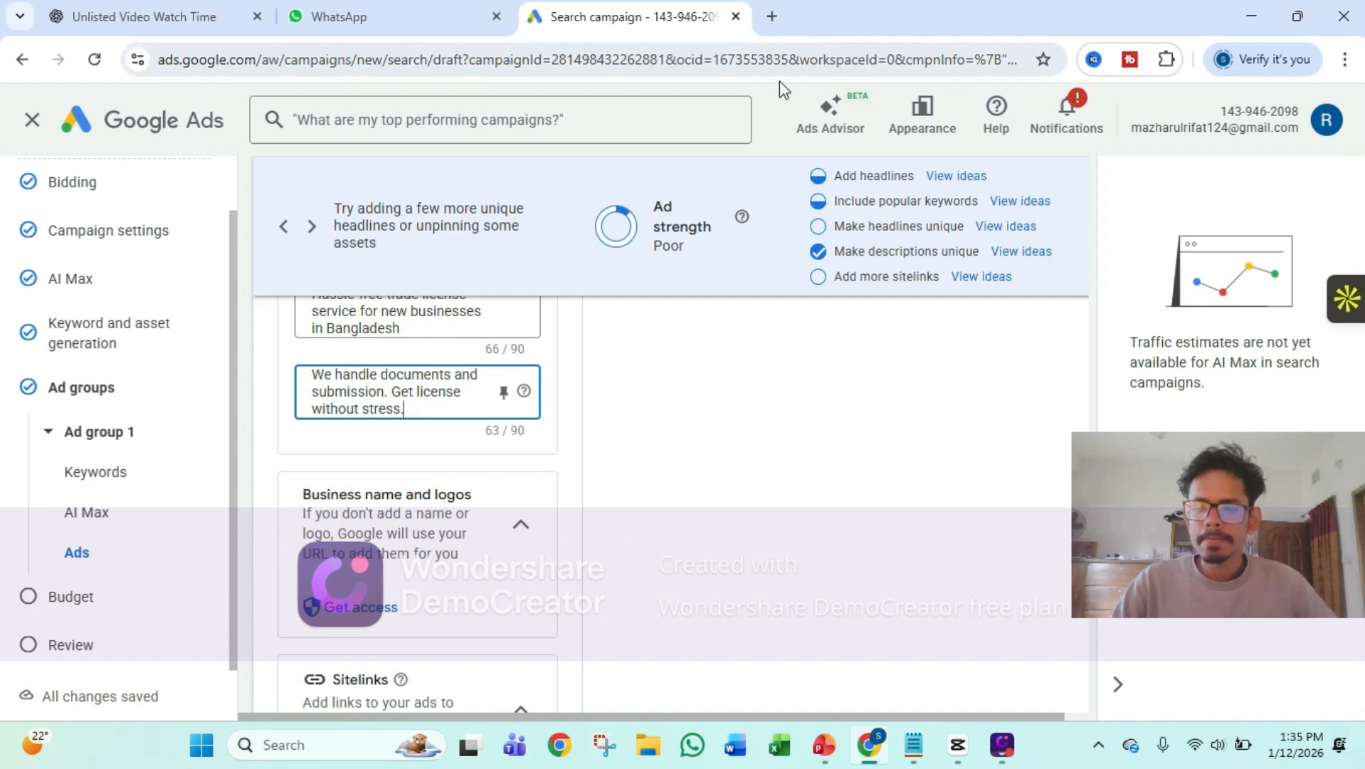
scroll(534, 427, down, 2)
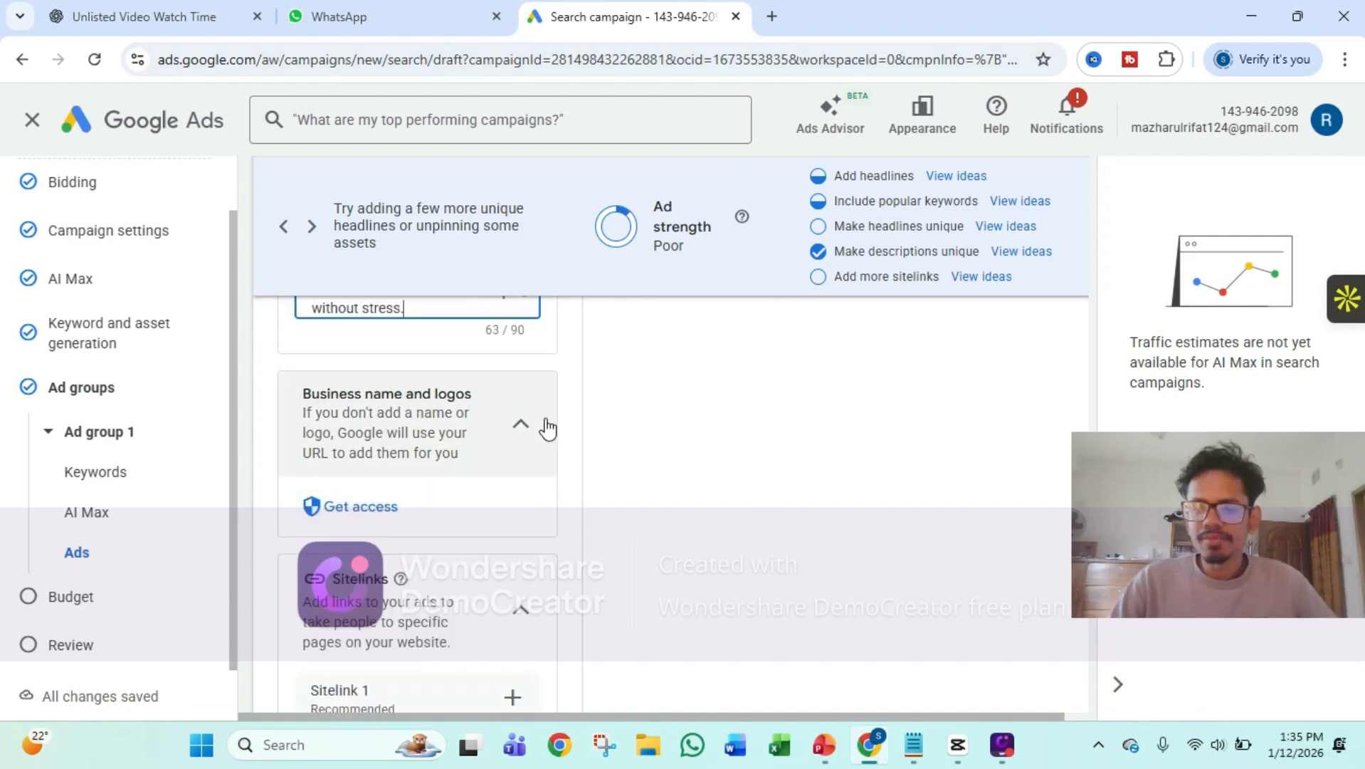
click(522, 425)
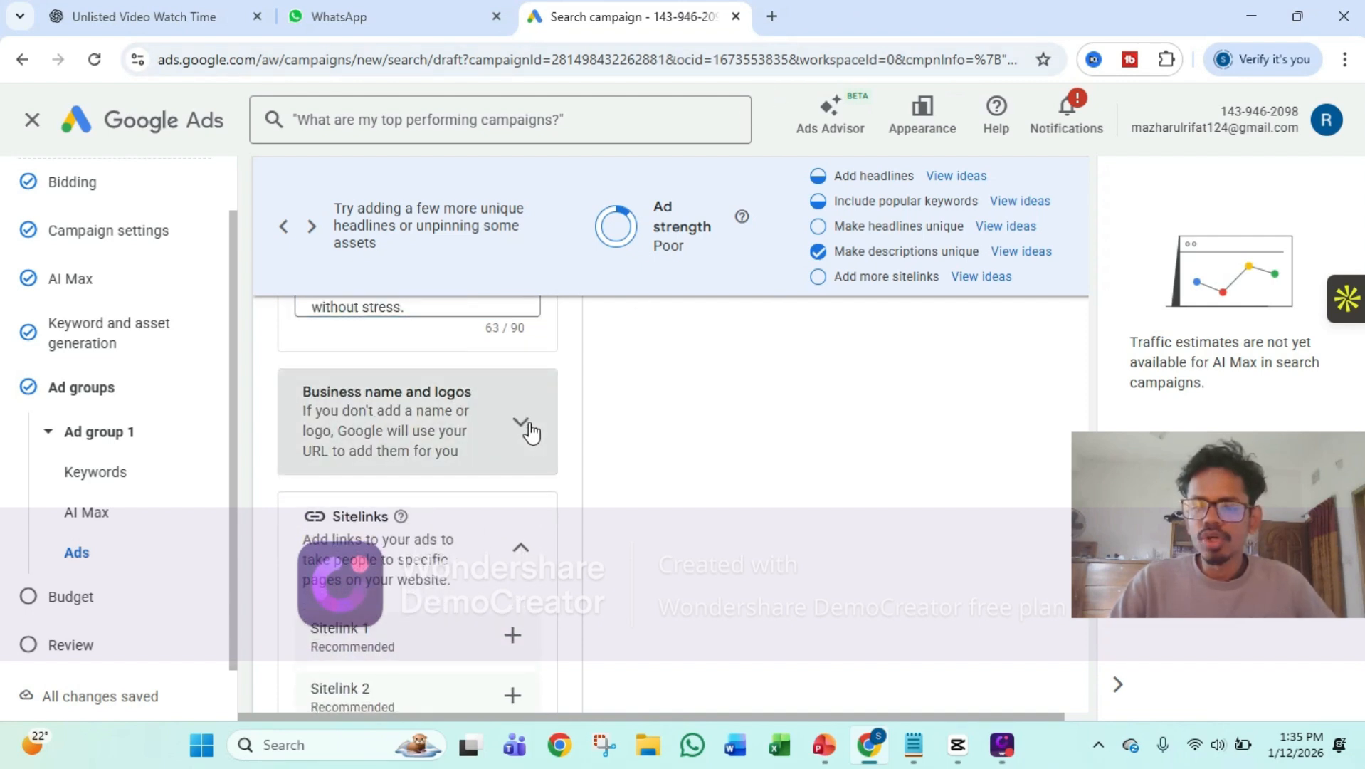
scroll(530, 432, down, 2)
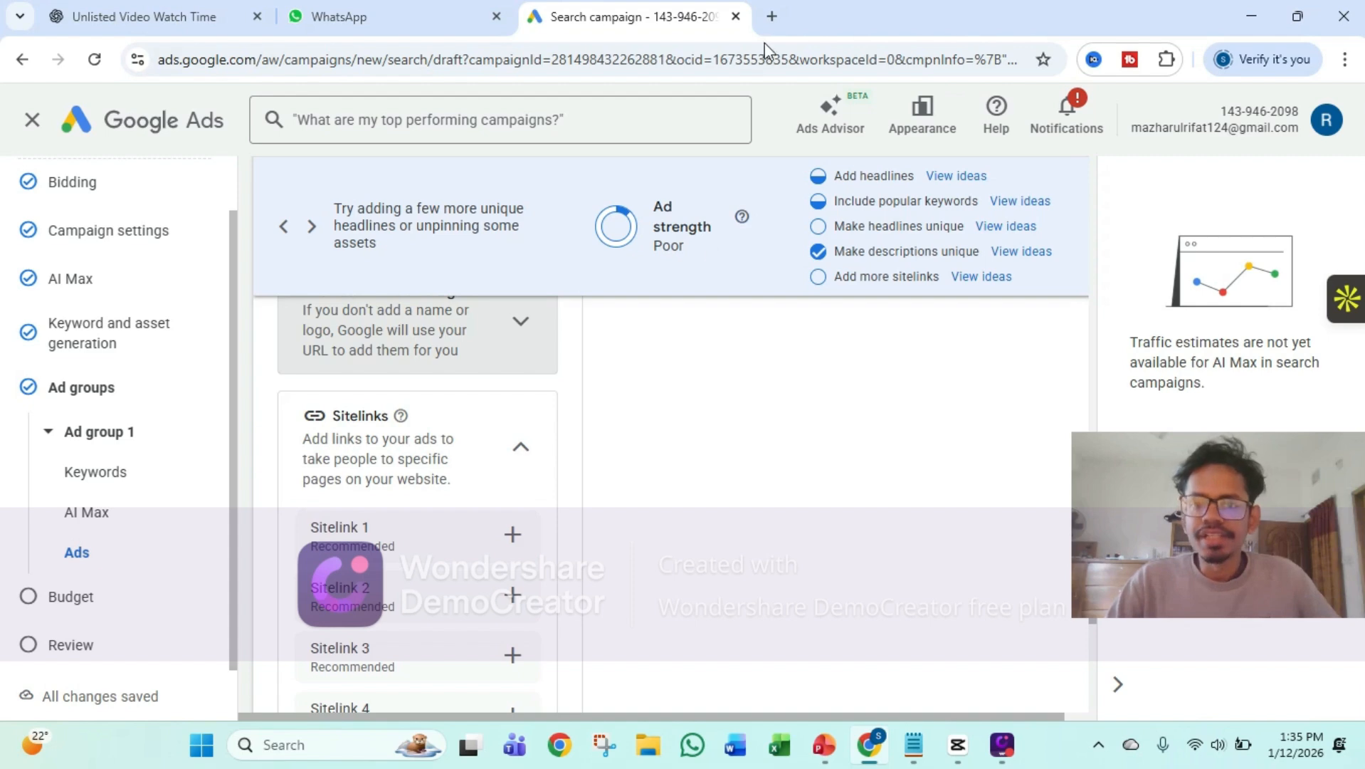
Search Google for "qanun" in a new browser tab and open the QANUN website from the results
click(772, 16)
click(640, 56)
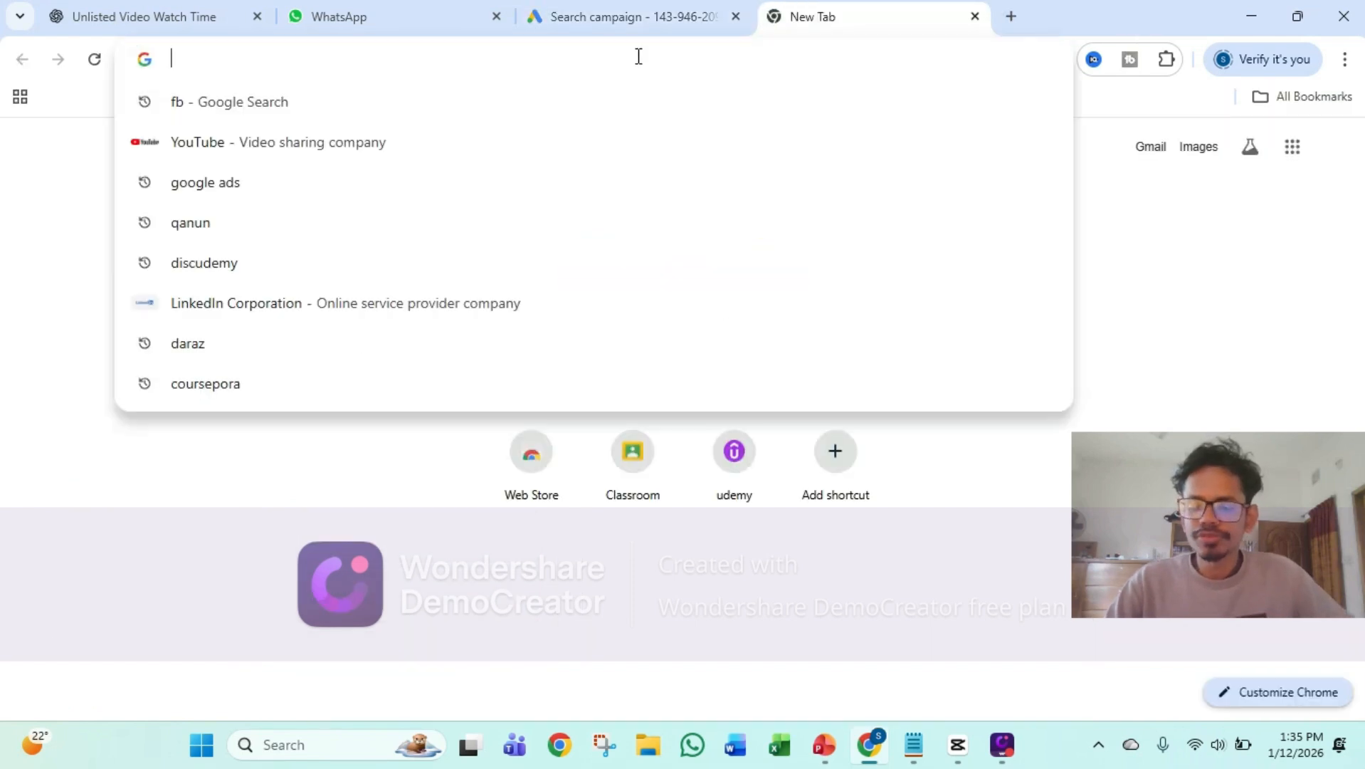
text(qanun)
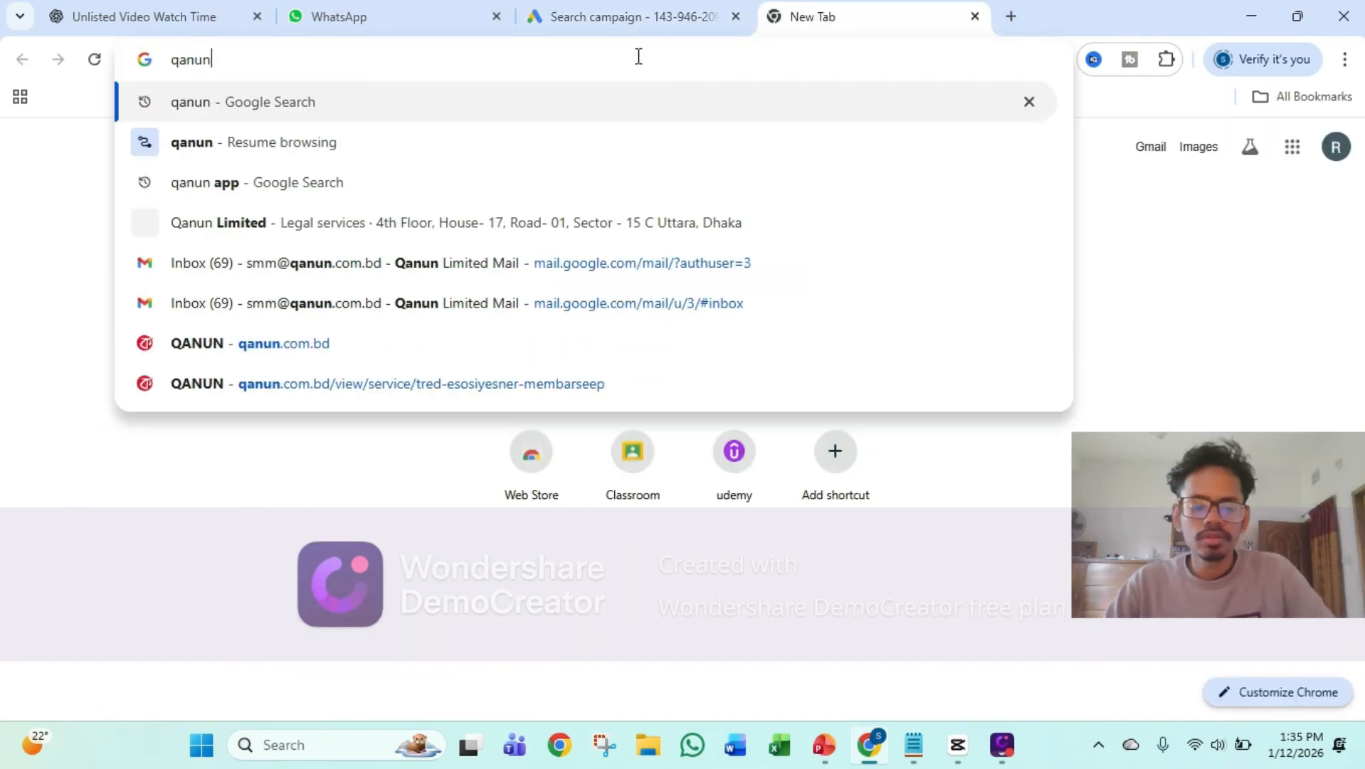
key(Return)
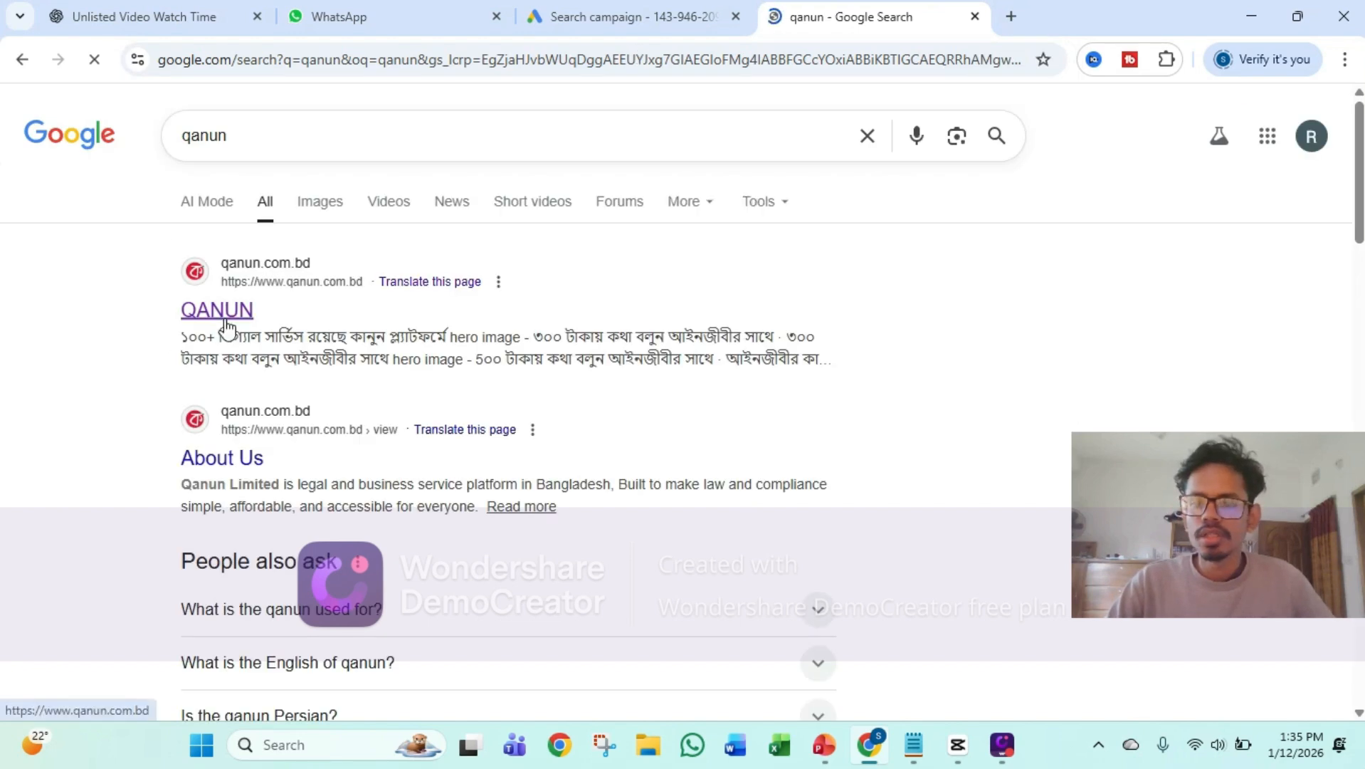
click(224, 313)
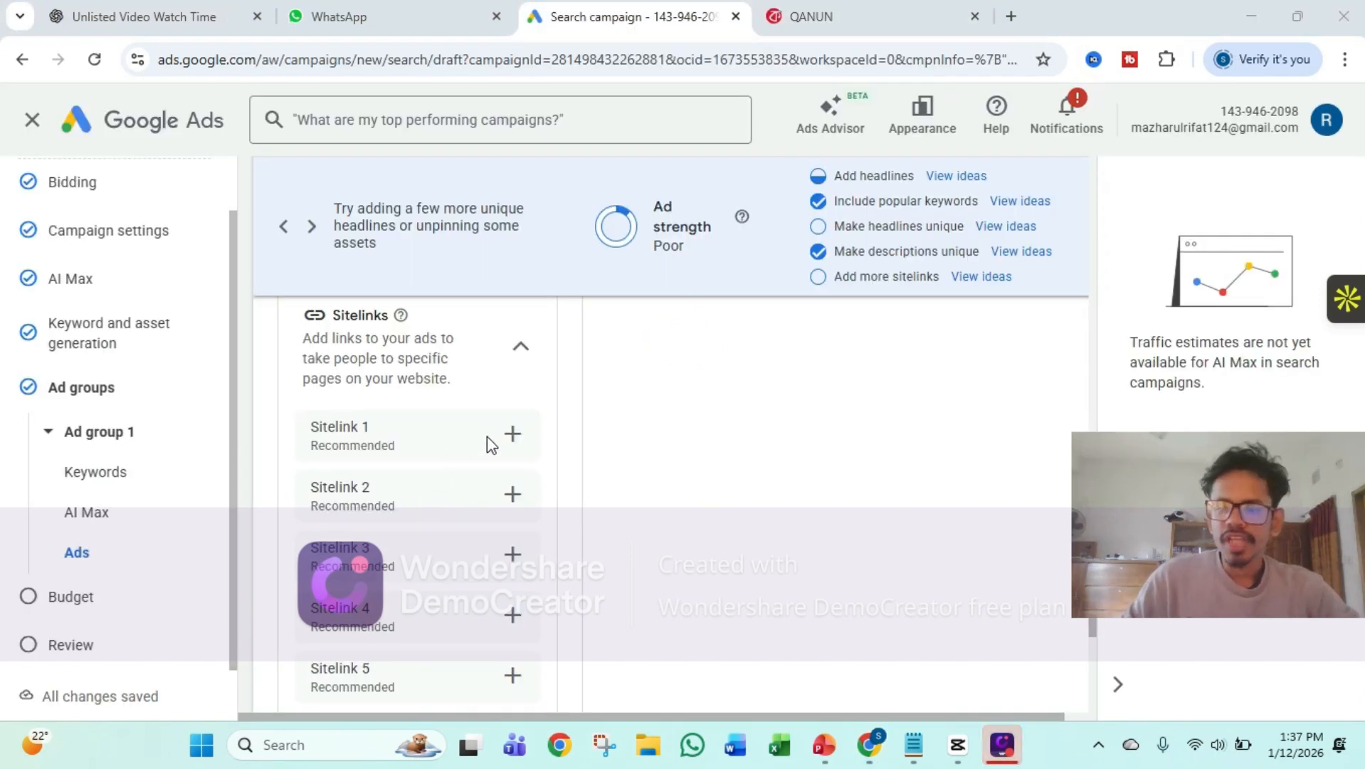
Start creating Sitelink 1 for the Google Ads ad and set its sitelink text to "Services"
click(513, 434)
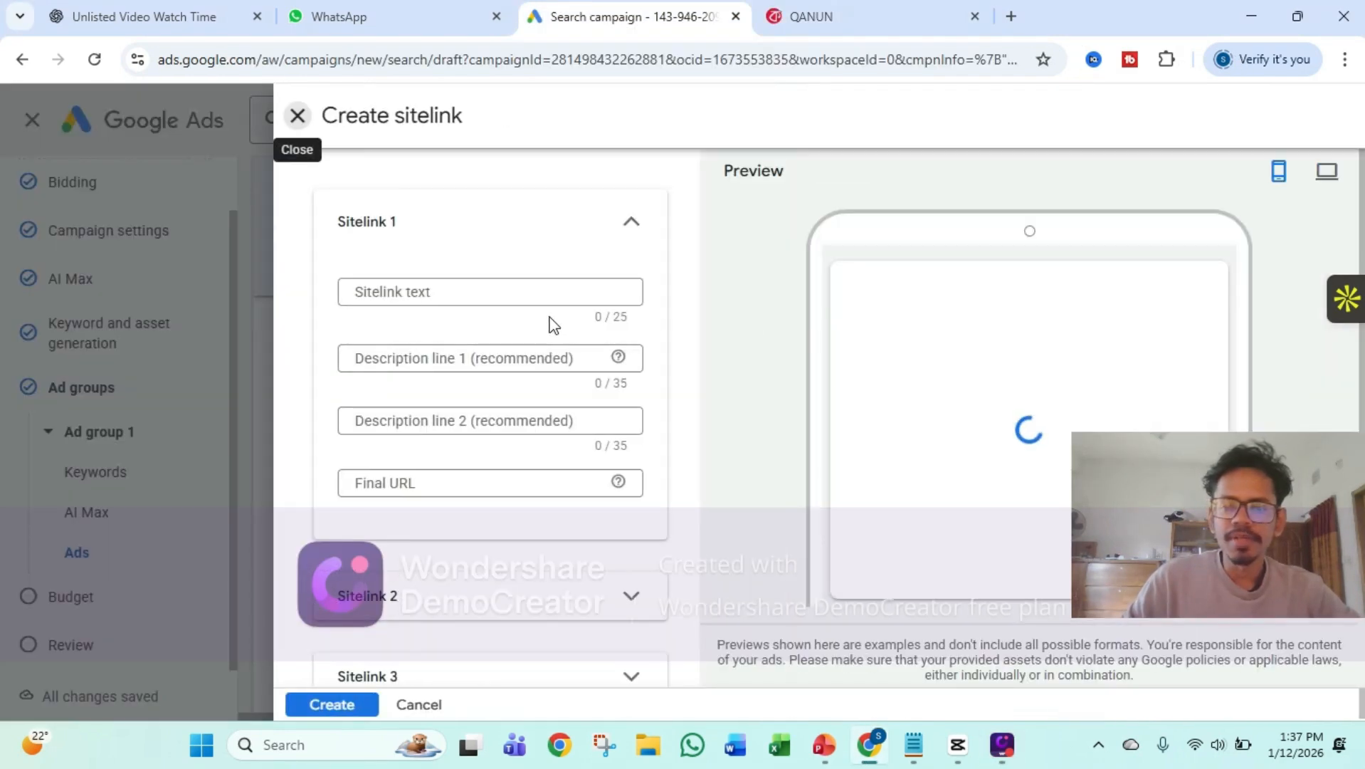
click(536, 293)
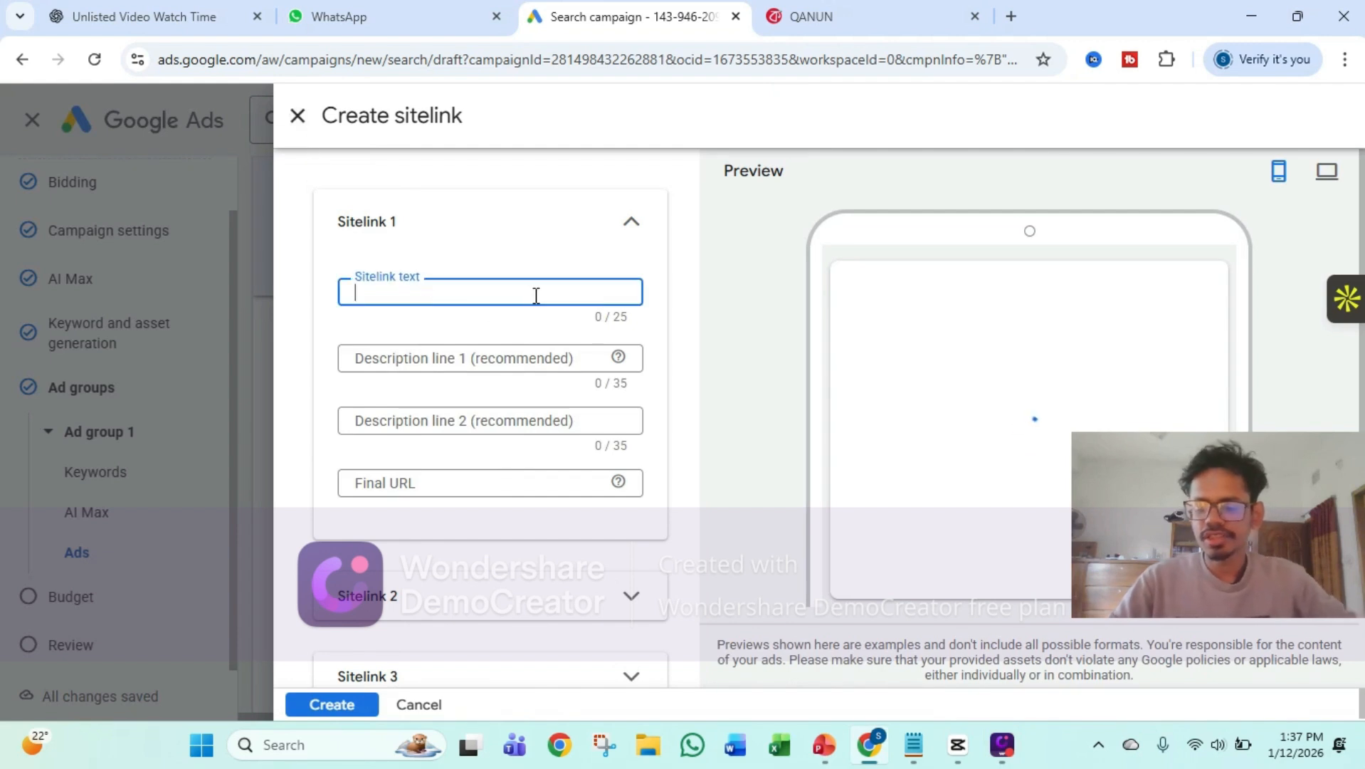
text(Servi)
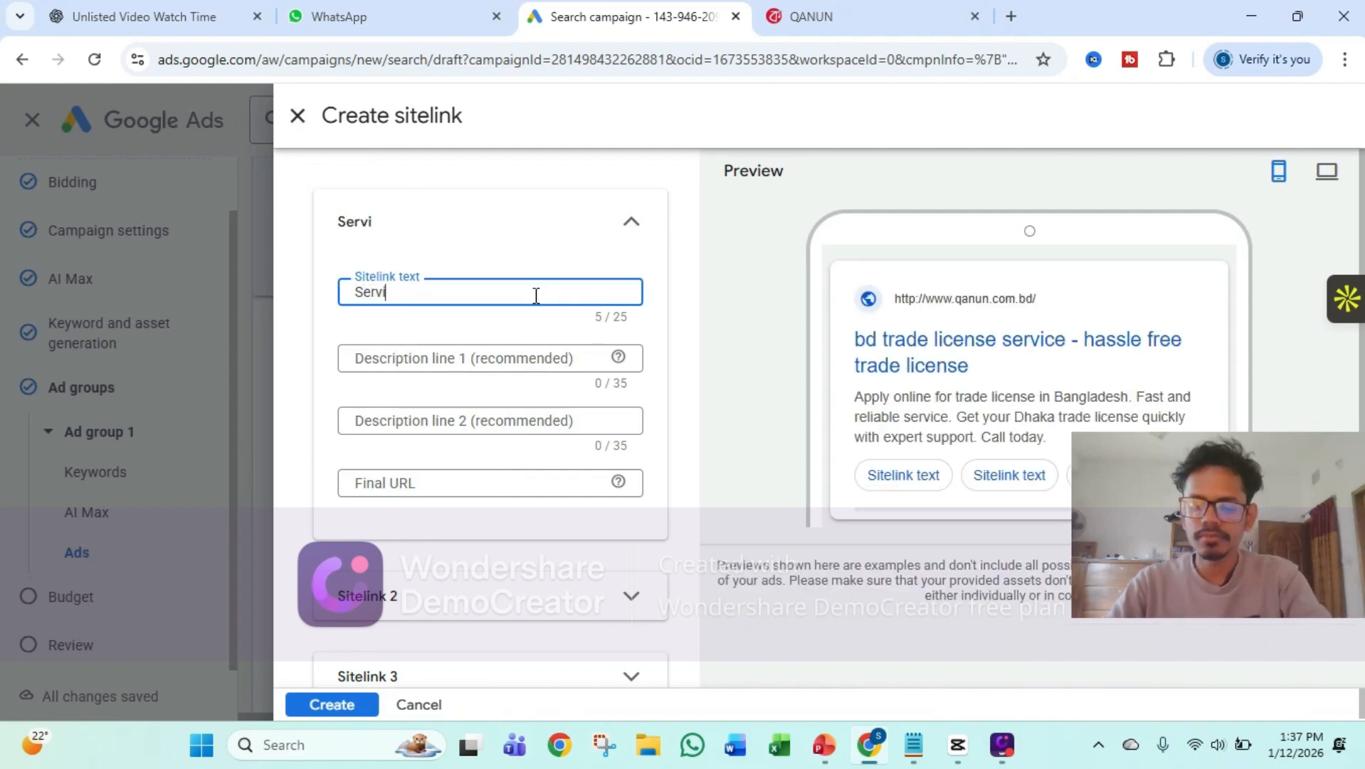
text(ces)
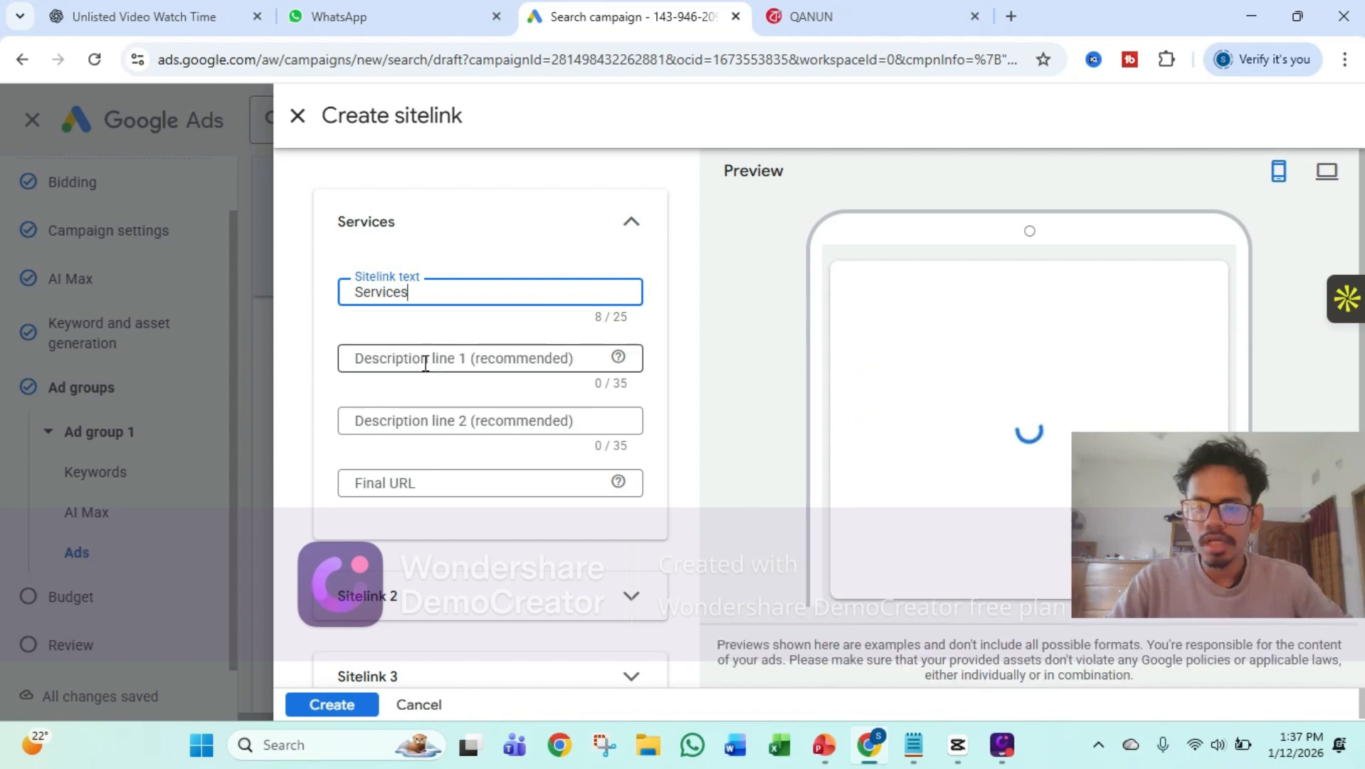
click(448, 479)
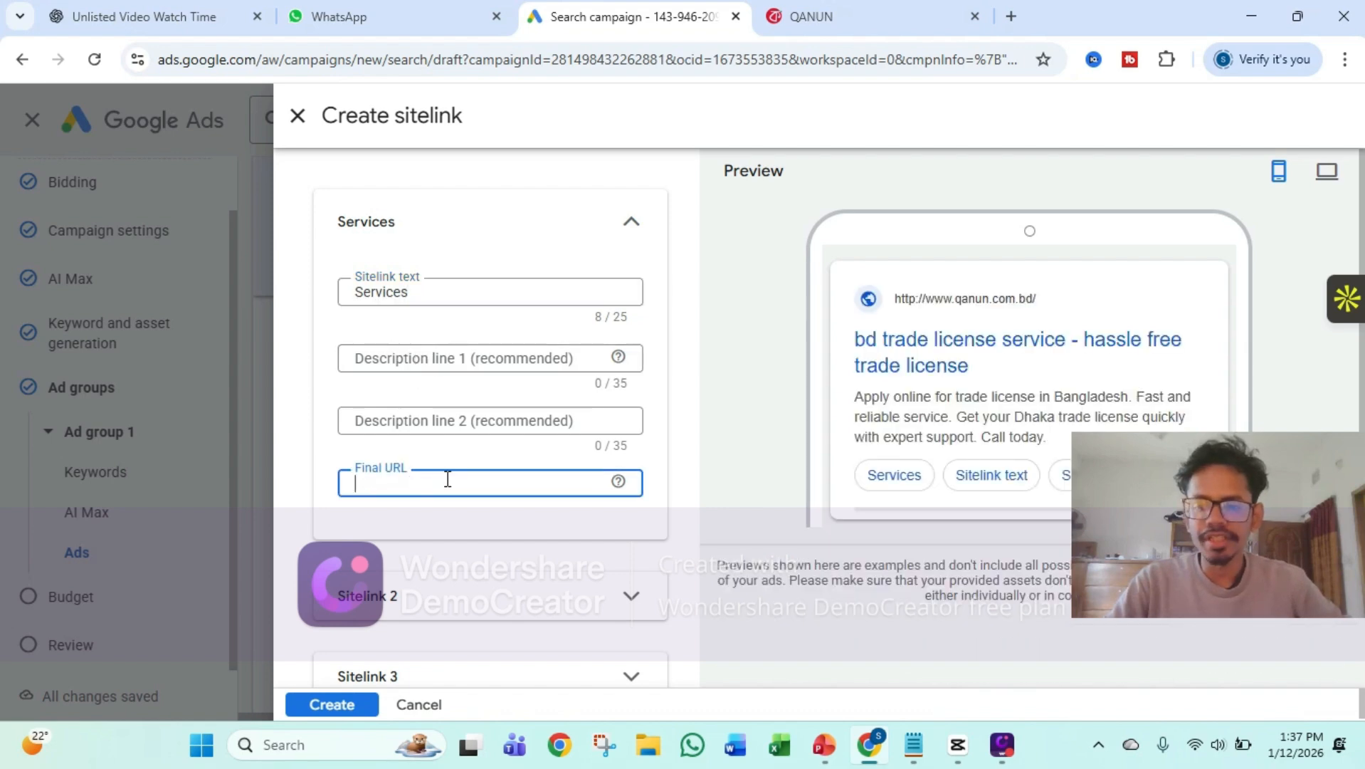
click(868, 13)
click(451, 130)
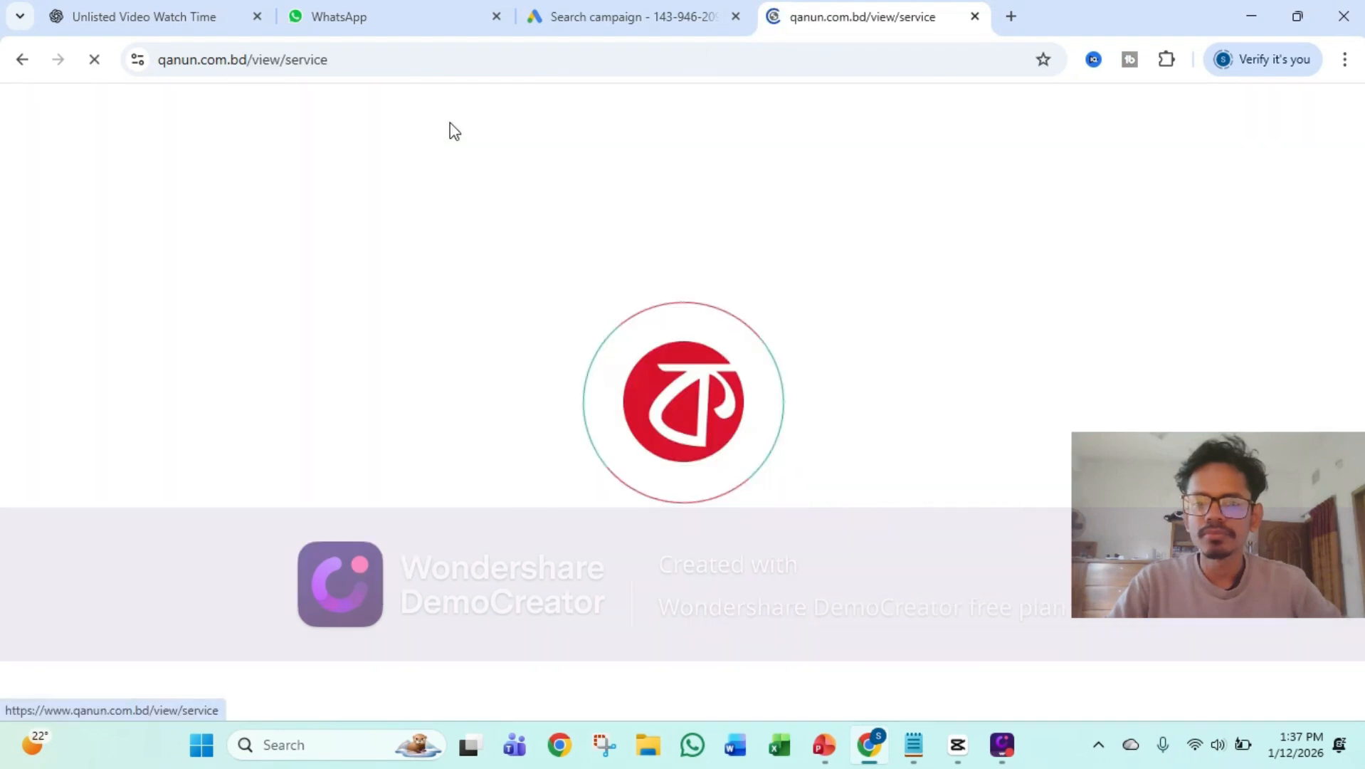
click(317, 59)
key(ctrl+c)
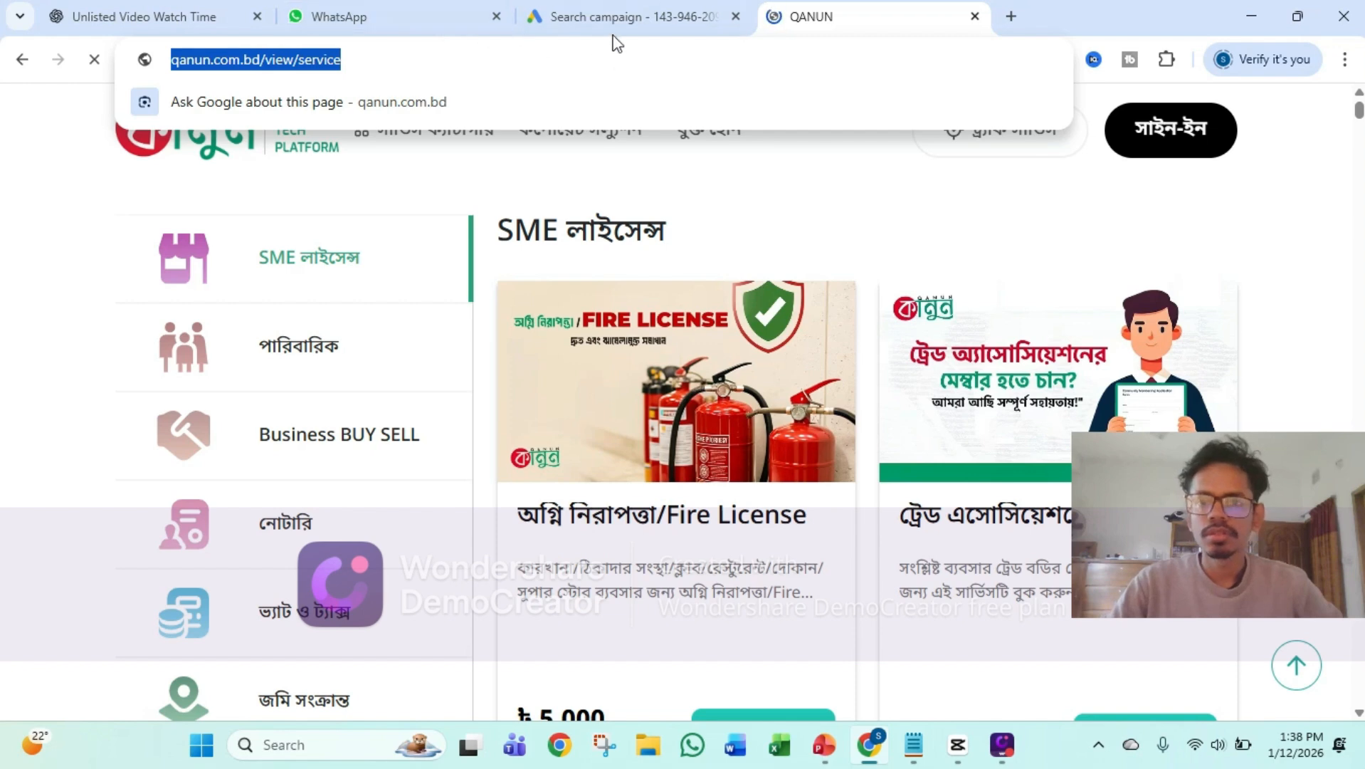
click(621, 18)
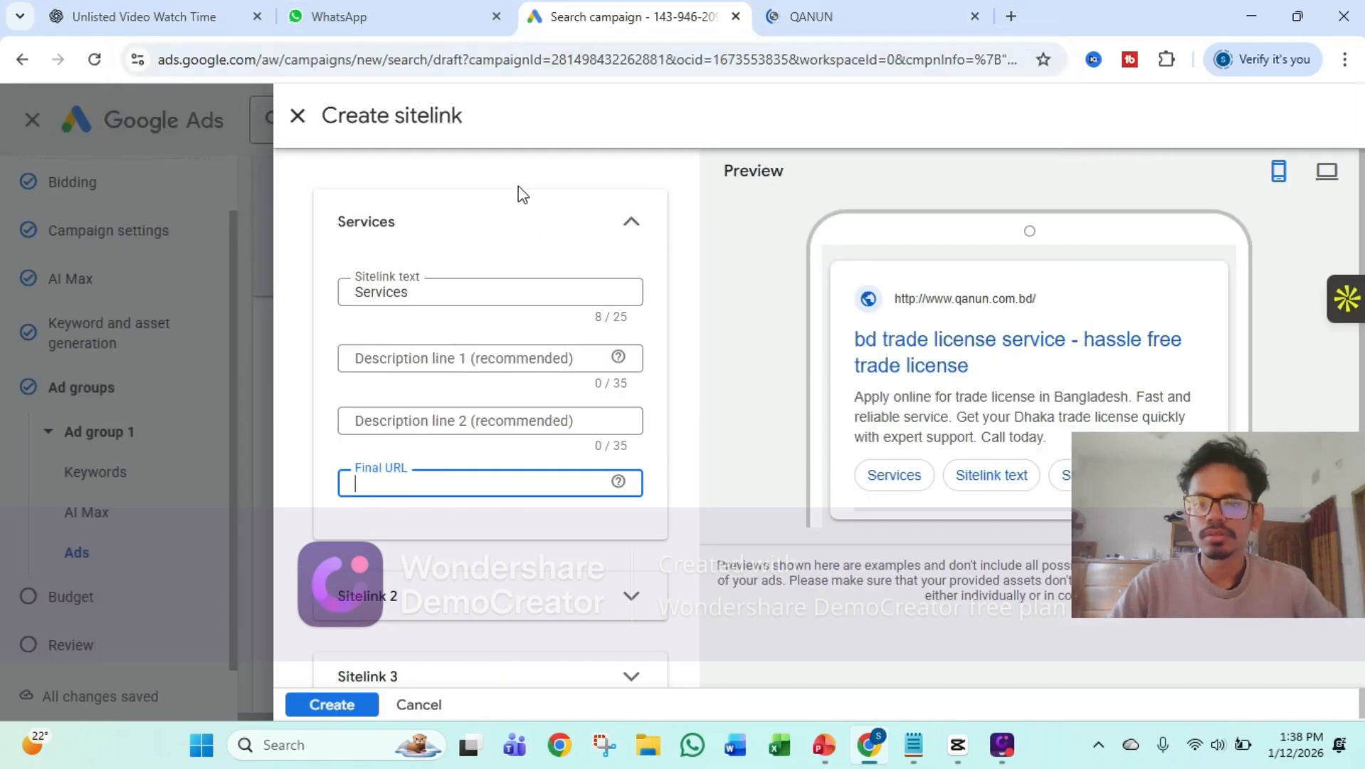
right_click(427, 490)
click(511, 258)
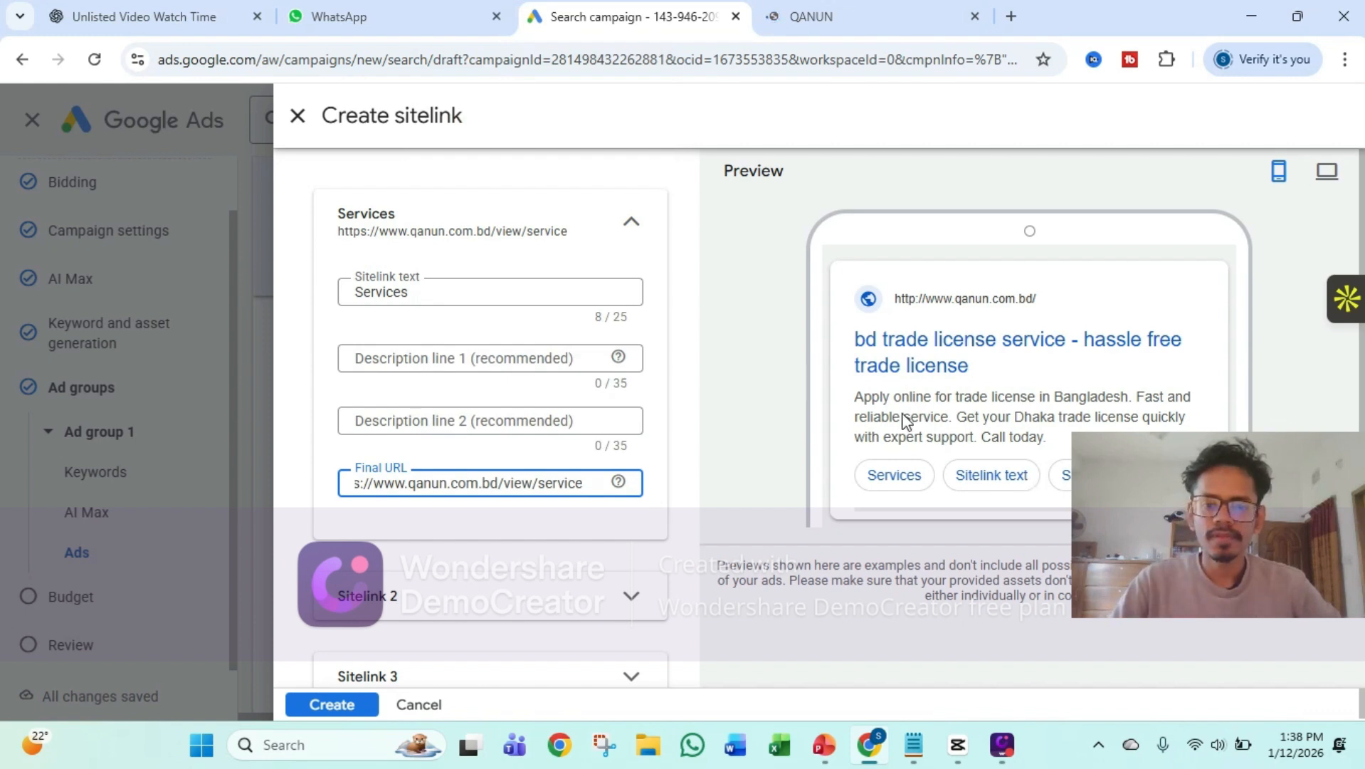
Expand Sitelink 2 in the sitelink form and open the corporate solution section of the QANUN website
scroll(673, 456, down, 2)
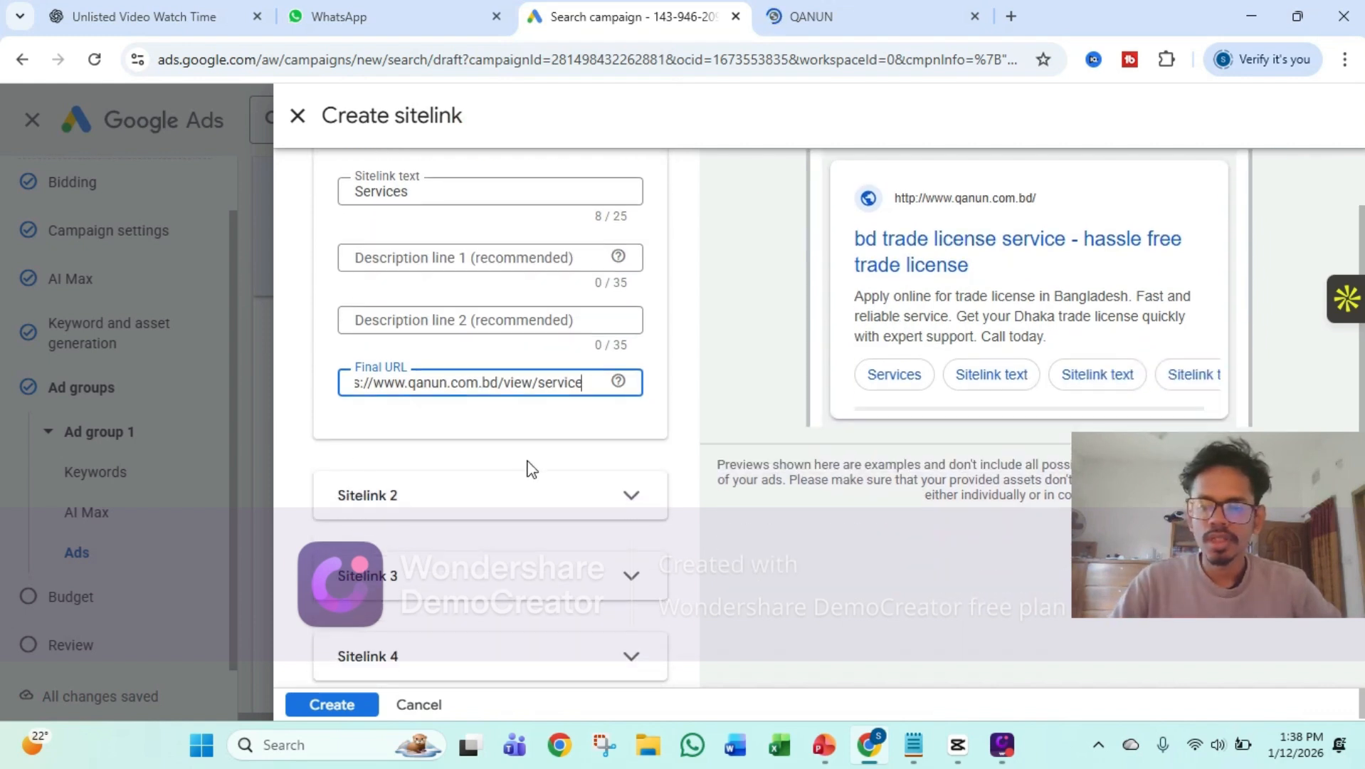
scroll(543, 362, up, 2)
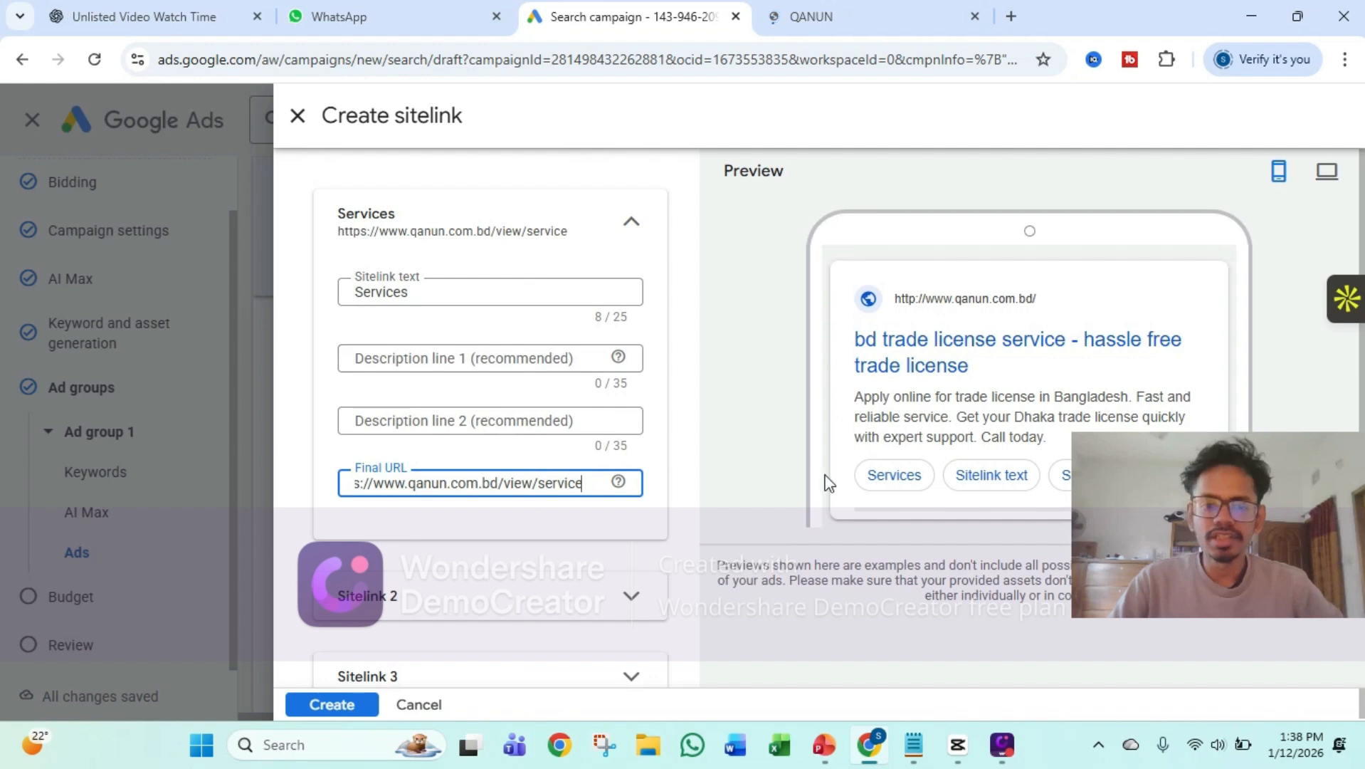
scroll(978, 456, down, 2)
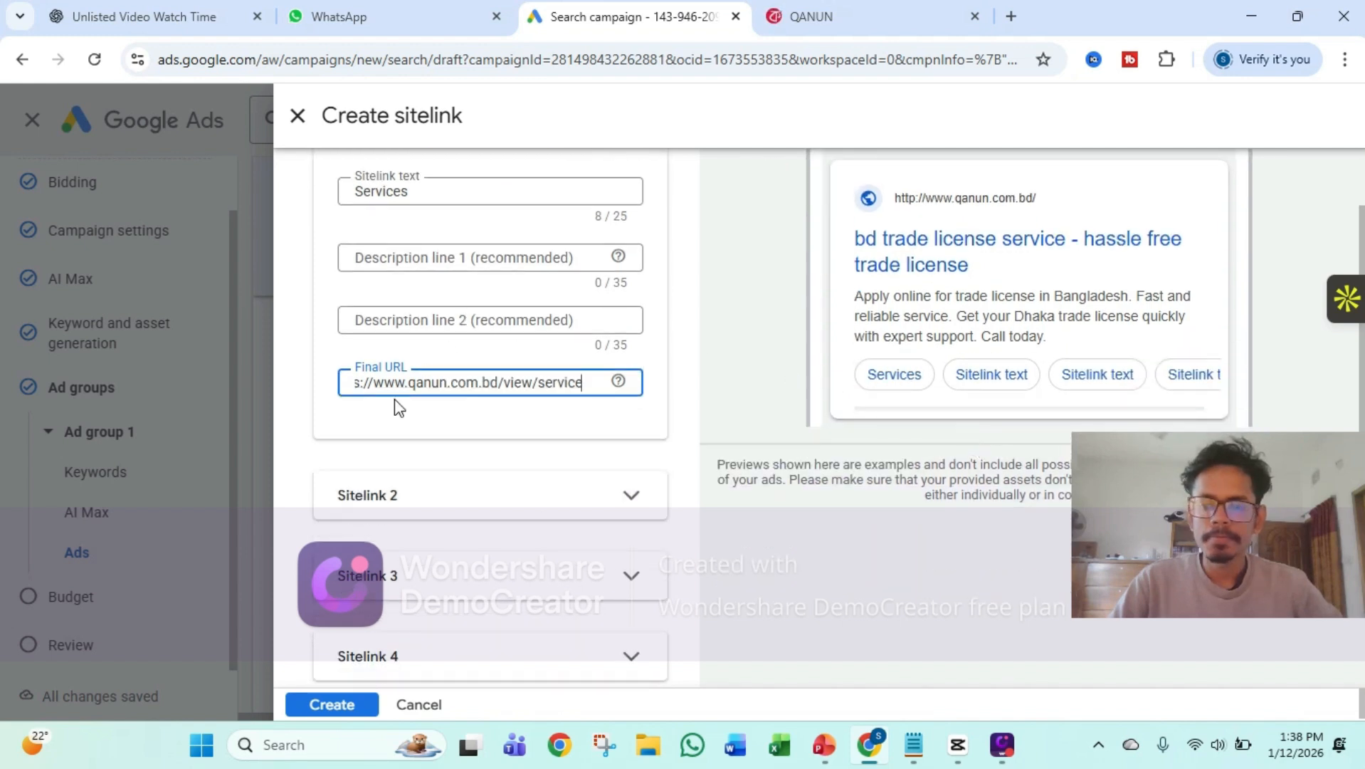
click(418, 505)
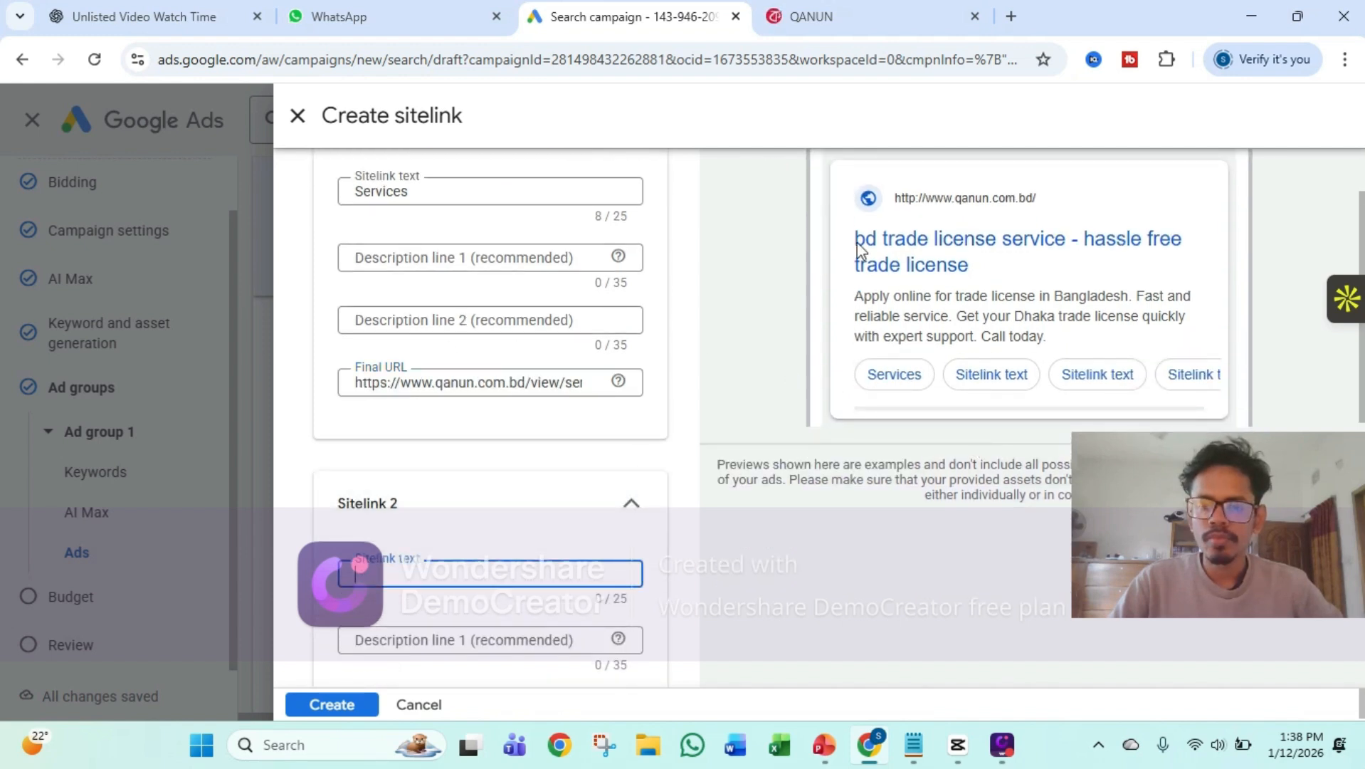
click(909, 6)
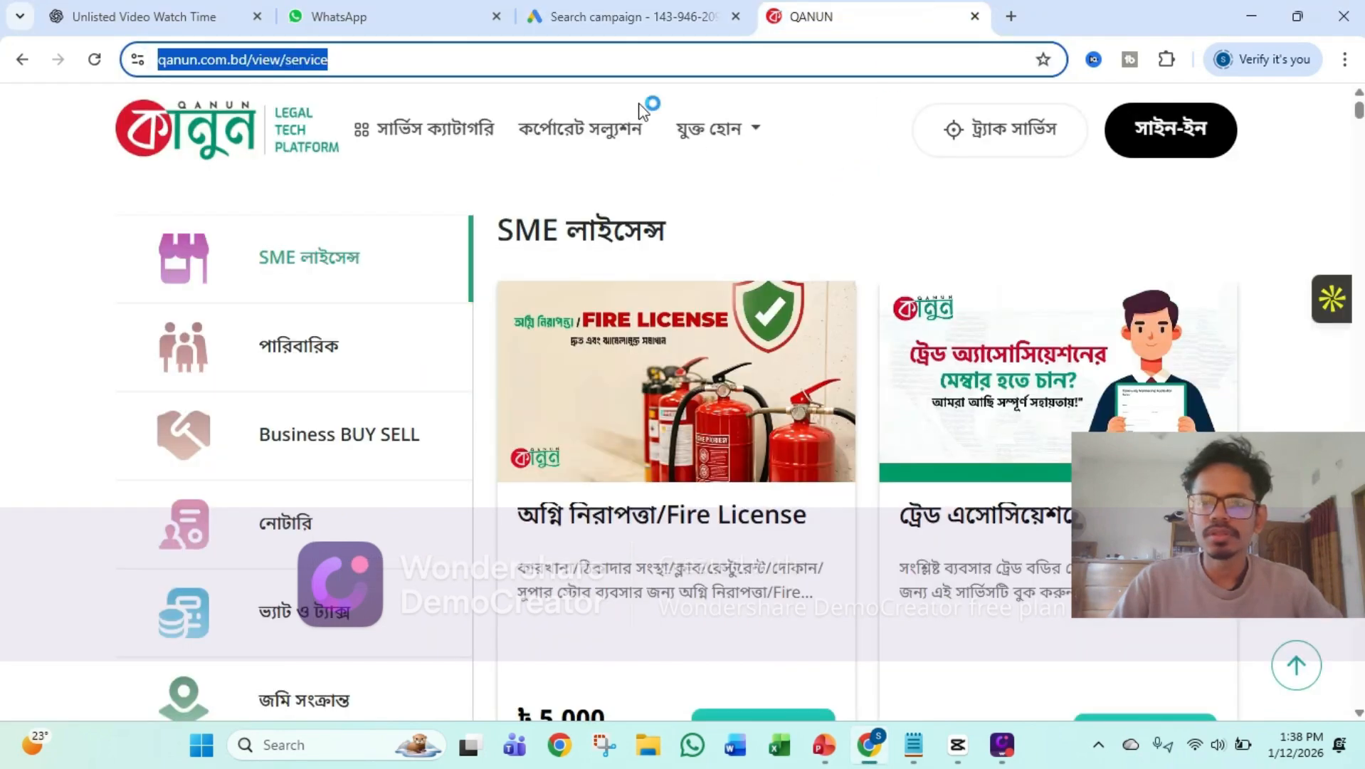
click(615, 138)
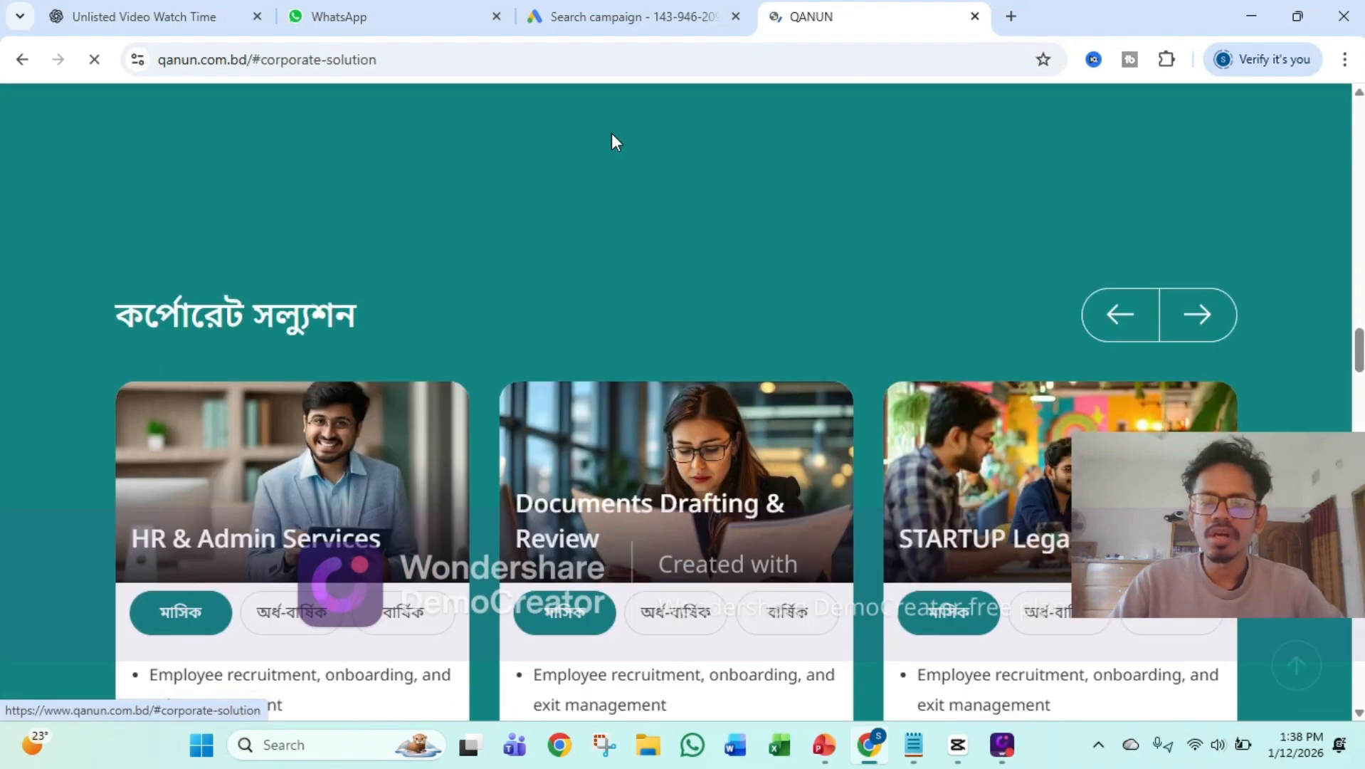
Return to the Google Ads sitelink form and set Sitelink 2's text to "Corporate Solution"
click(597, 17)
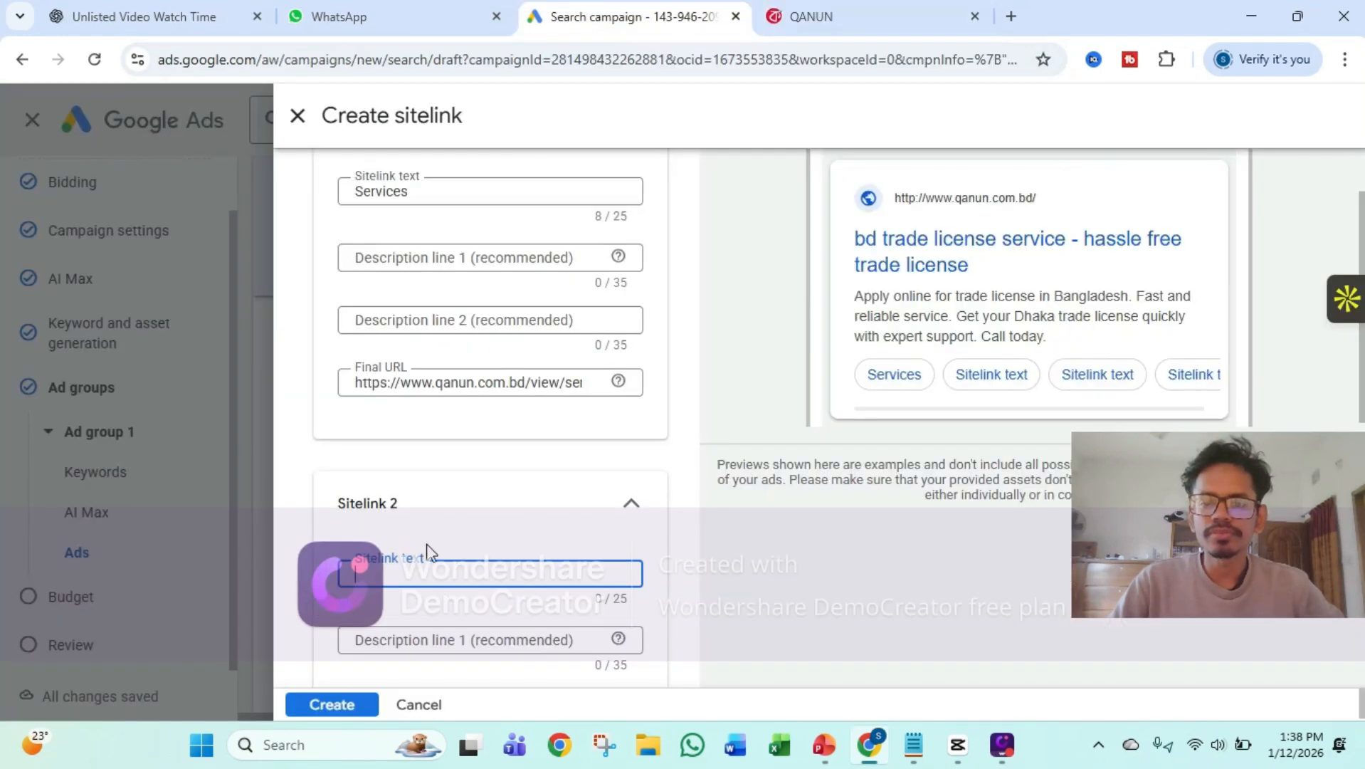
text(Co)
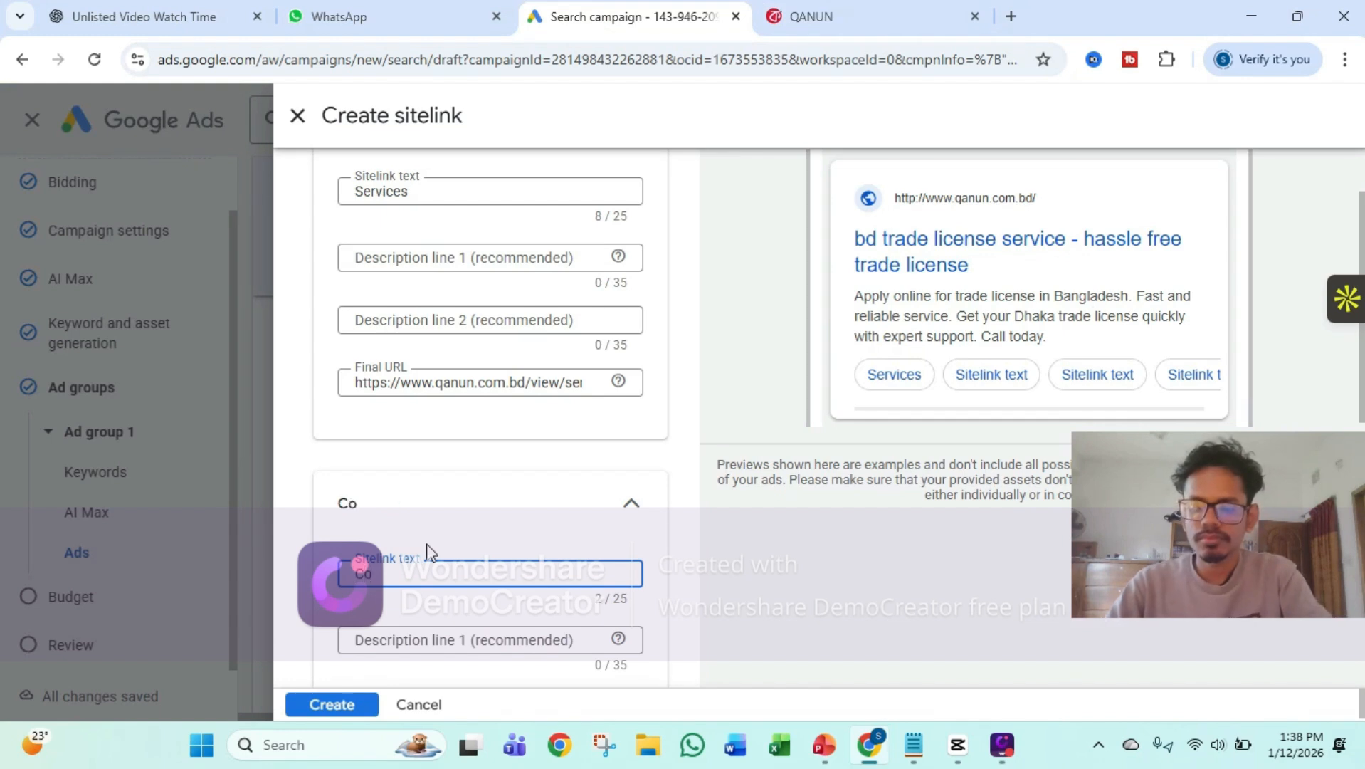
text(rporate)
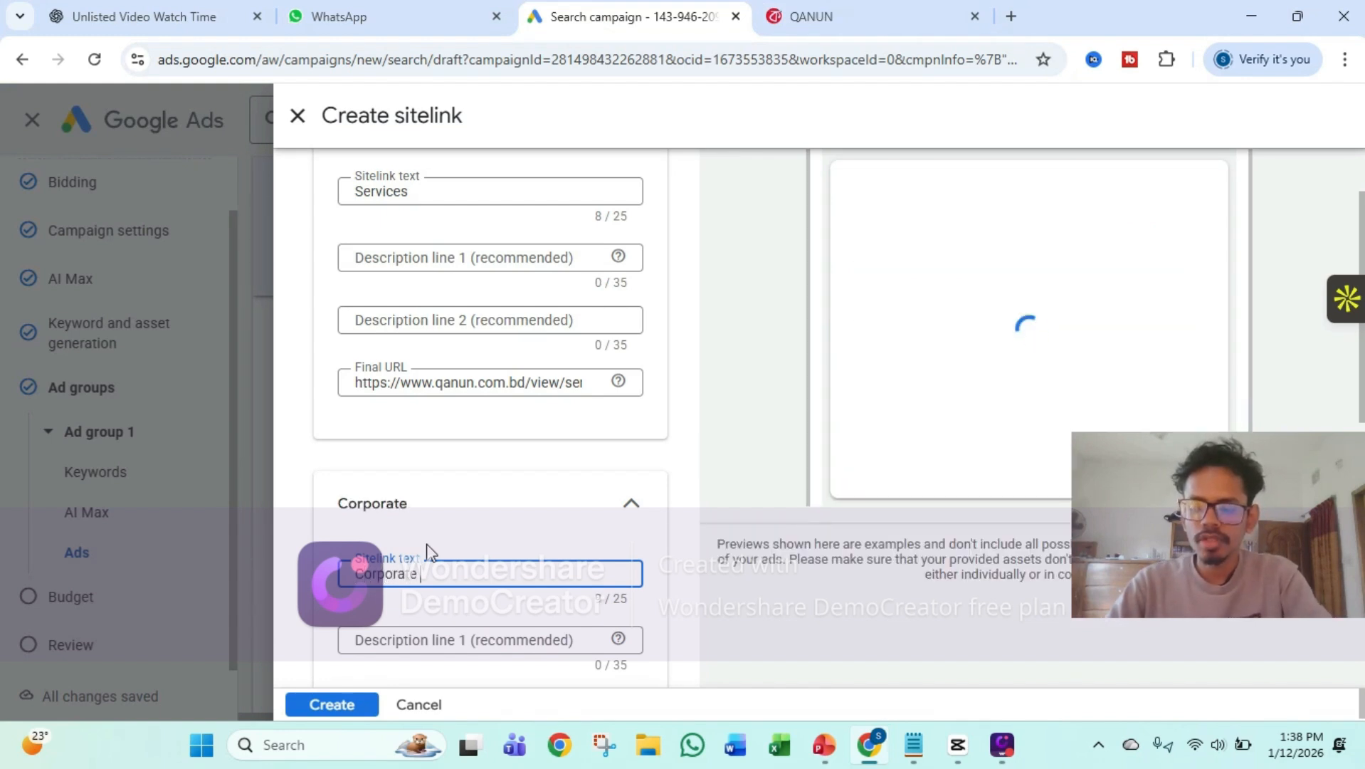
text( Solutio)
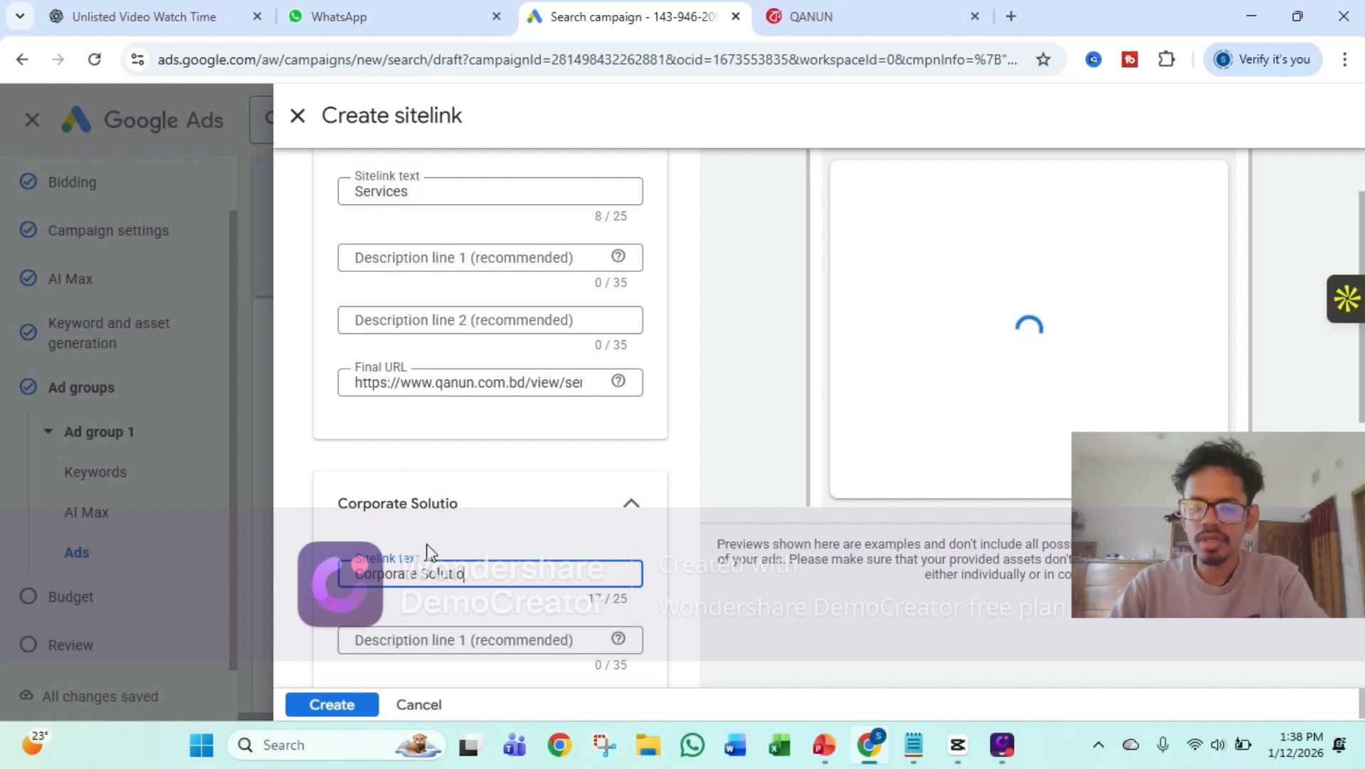
text(n)
scroll(455, 527, down, 3)
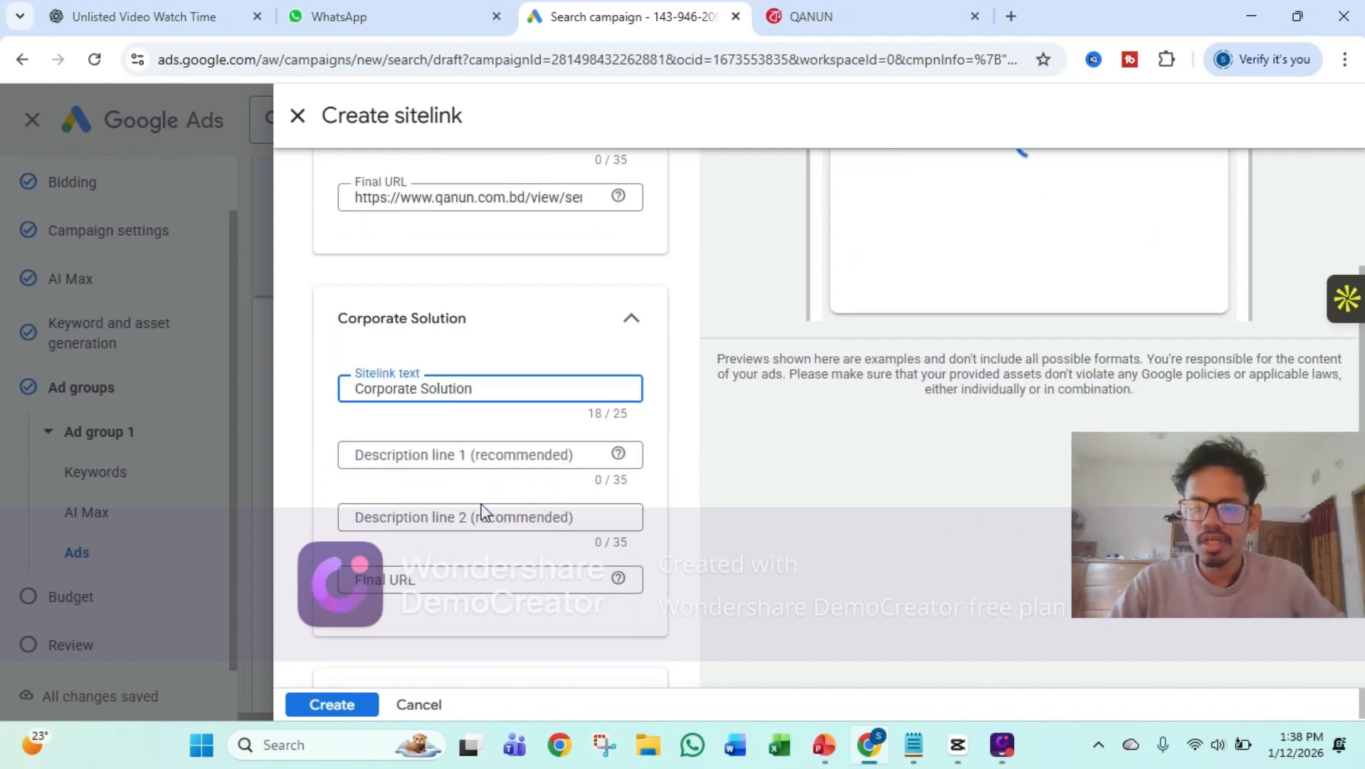
click(429, 568)
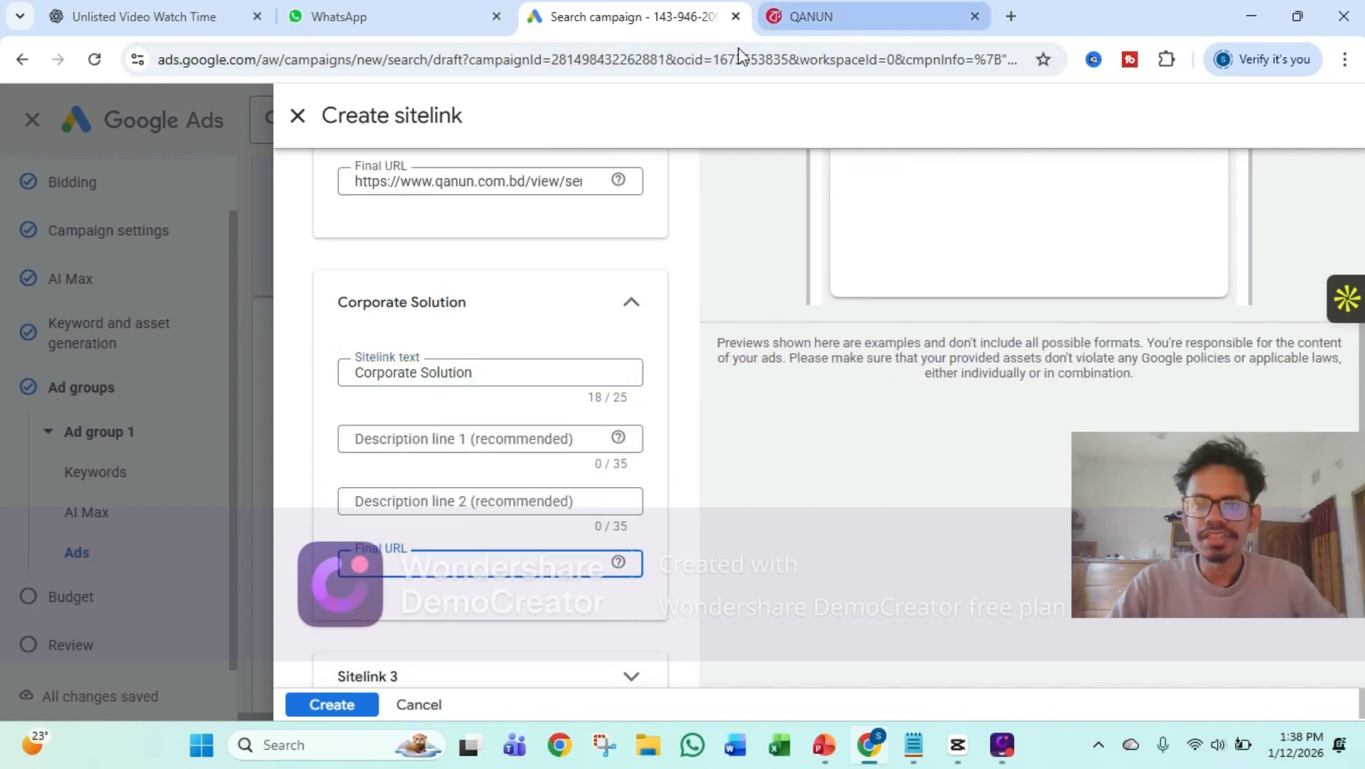
click(847, 21)
click(353, 58)
key(ctrl+c)
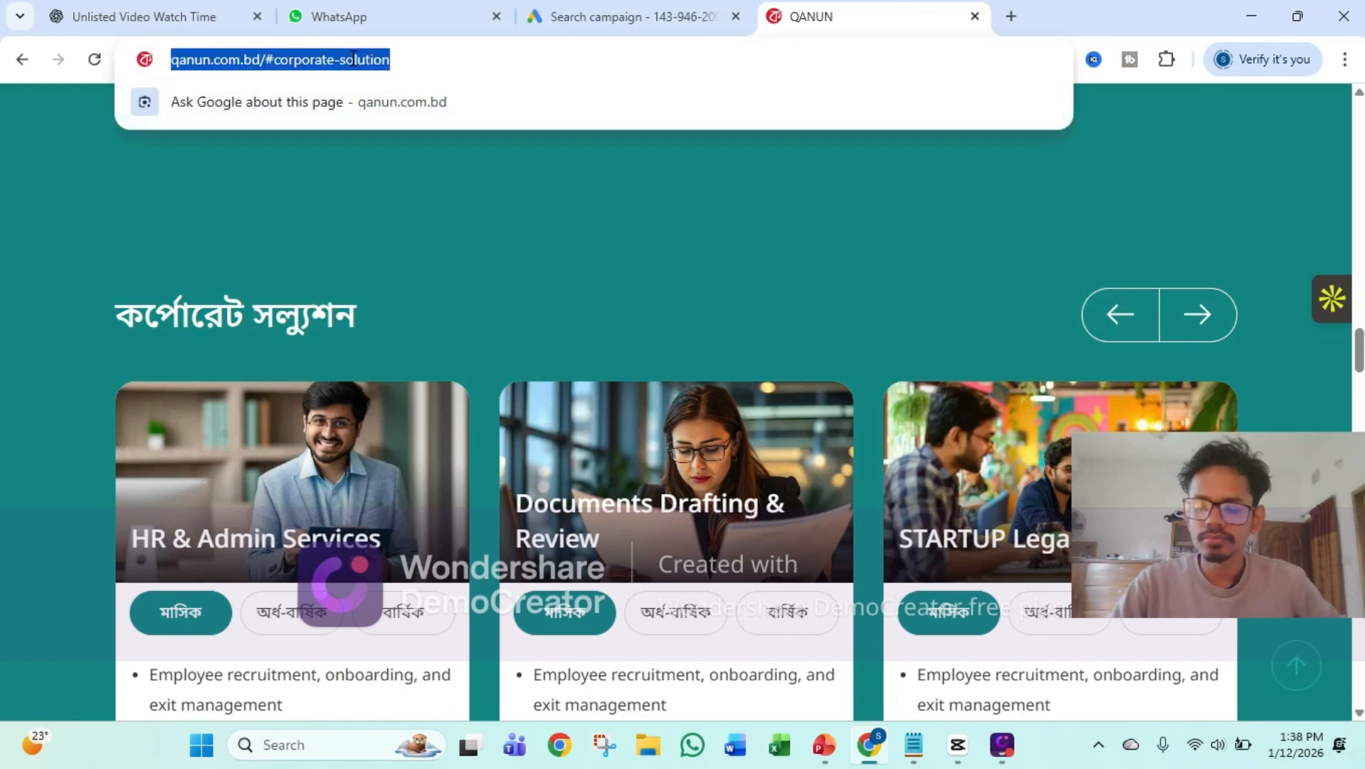
click(579, 16)
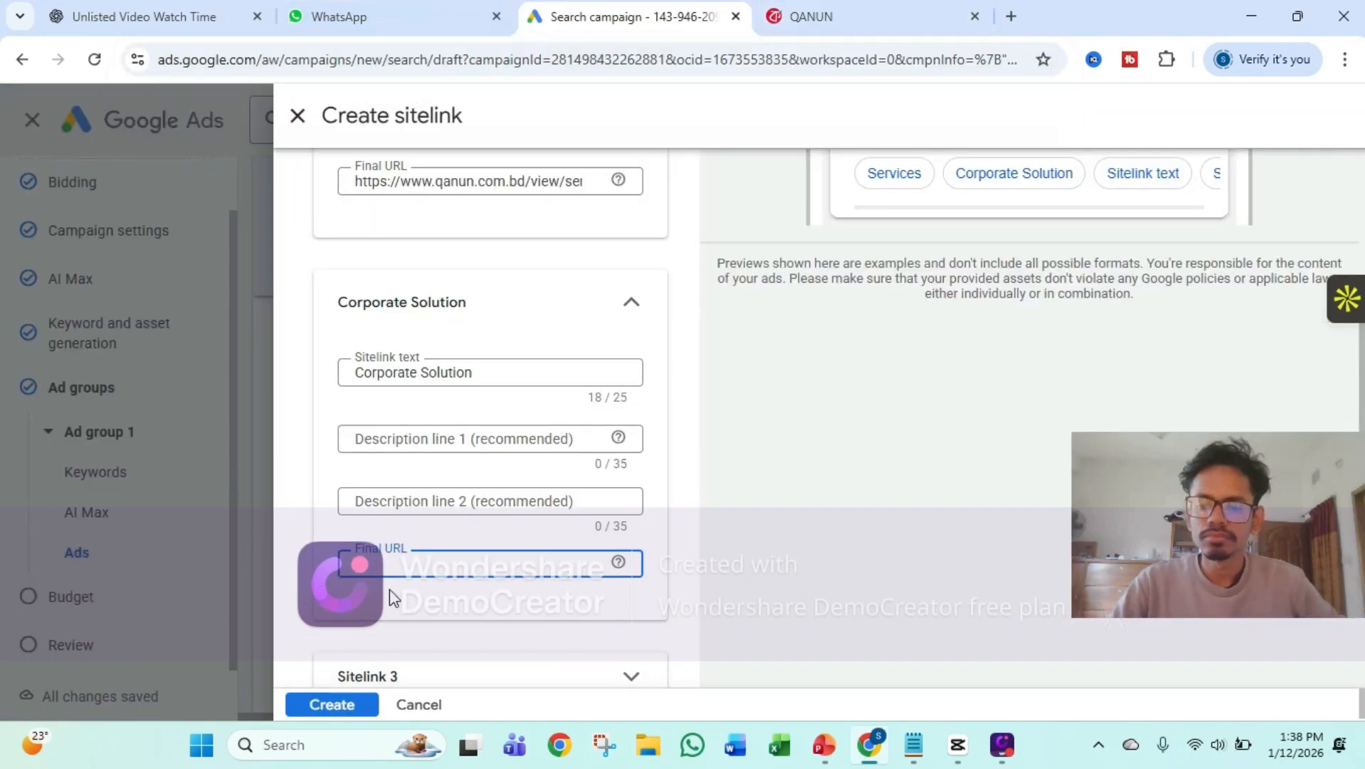
key(ctrl+v)
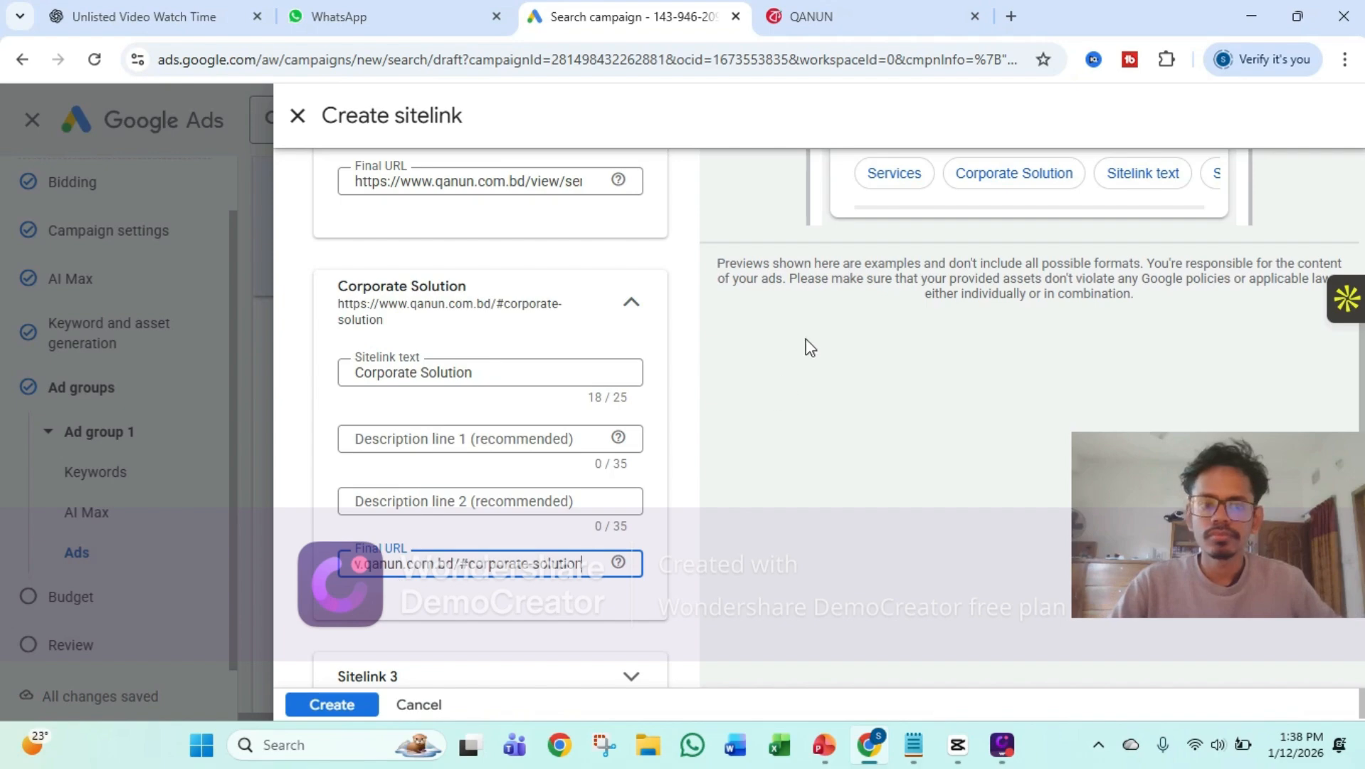
Go to the QANUN website and open the Legal Info page from its footer
scroll(810, 347, up, 2)
click(809, 15)
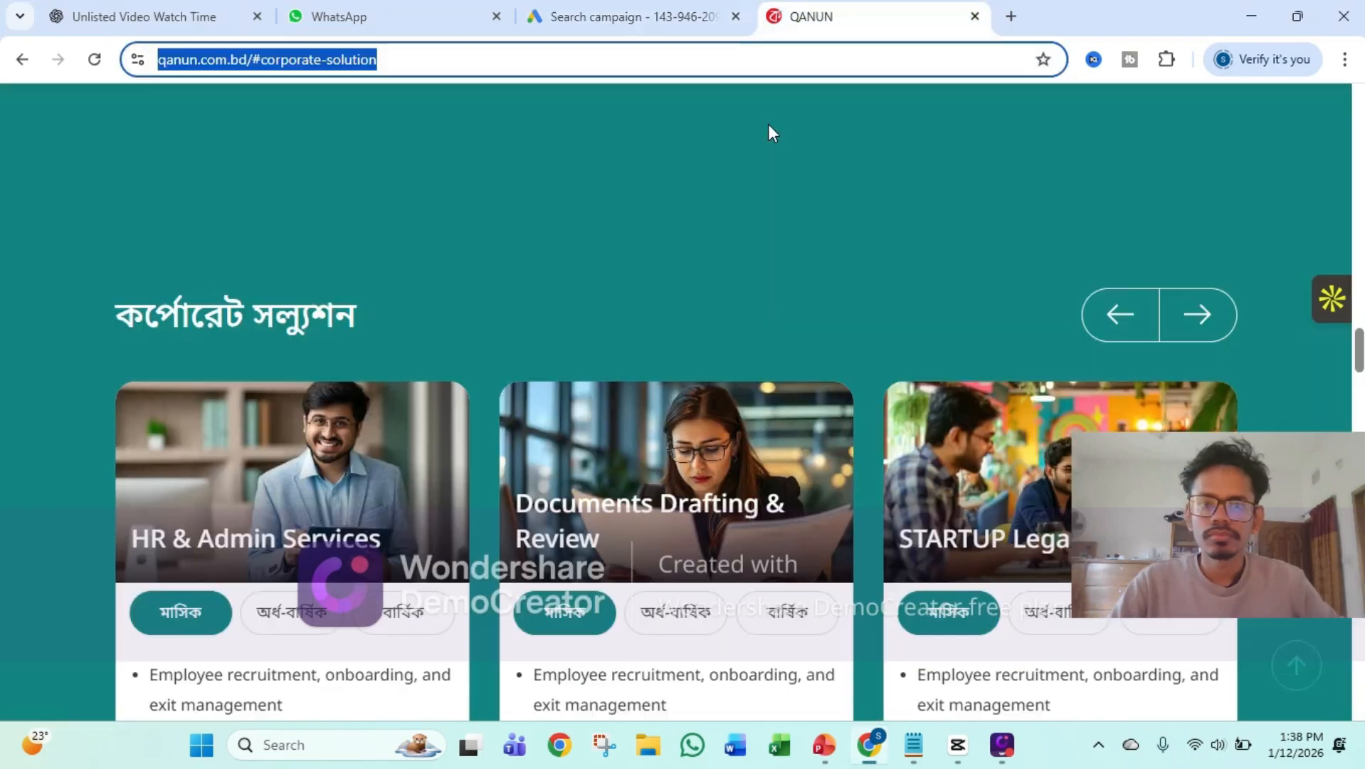
scroll(727, 335, down, 20)
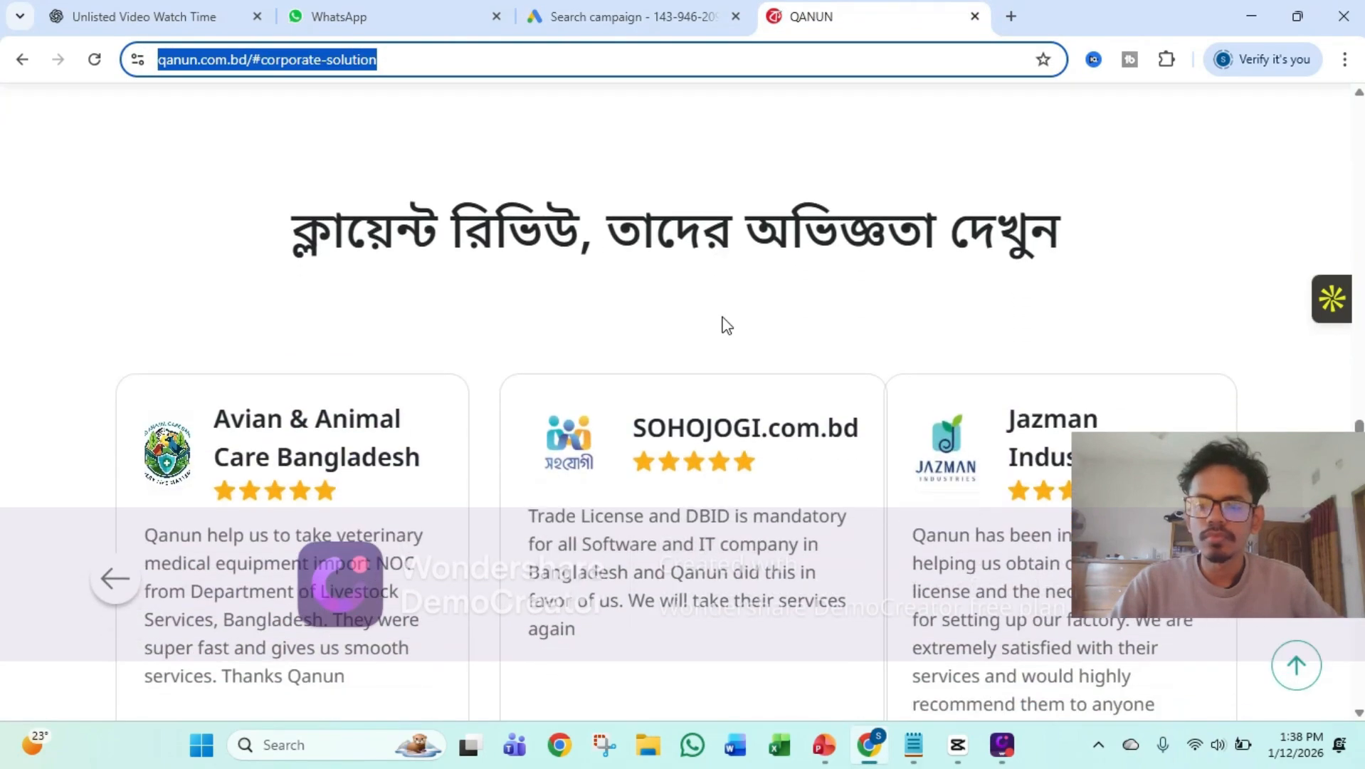
scroll(719, 326, down, 10)
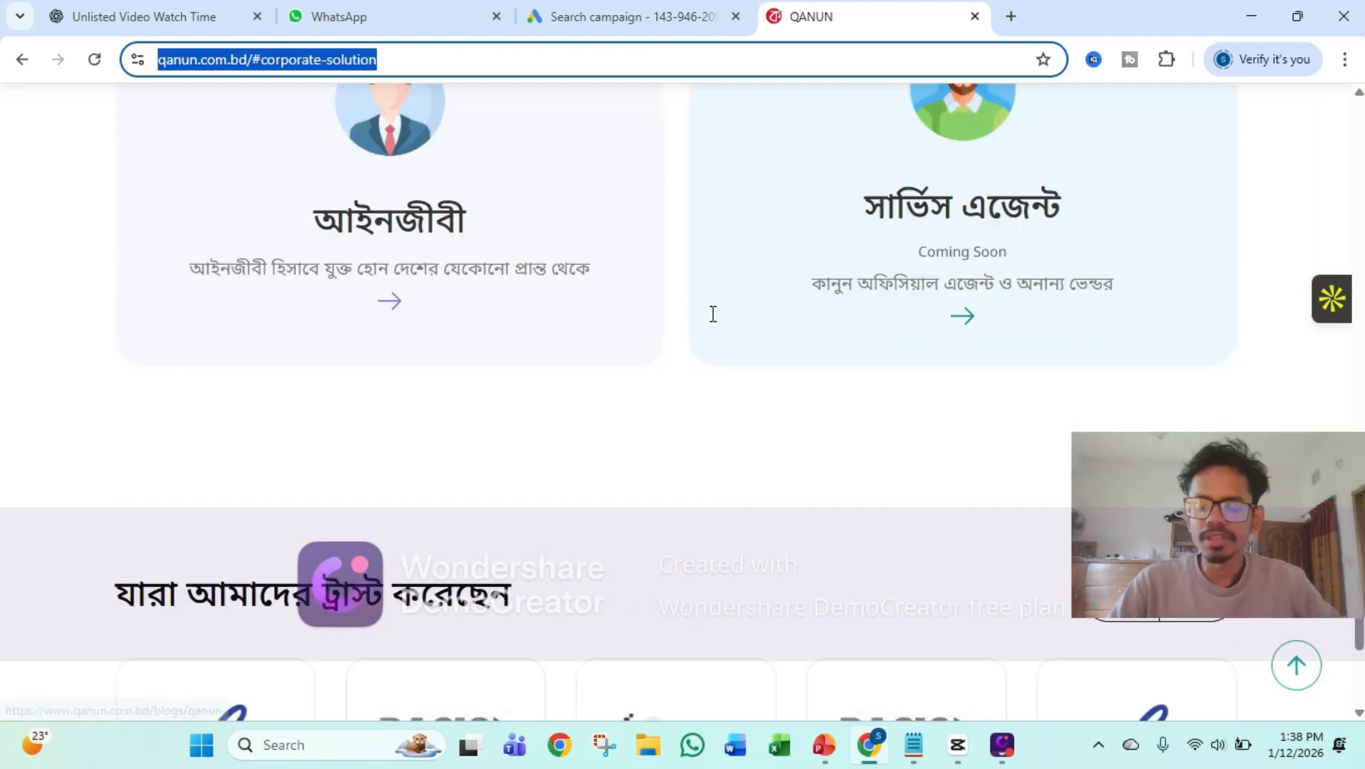
scroll(711, 314, down, 8)
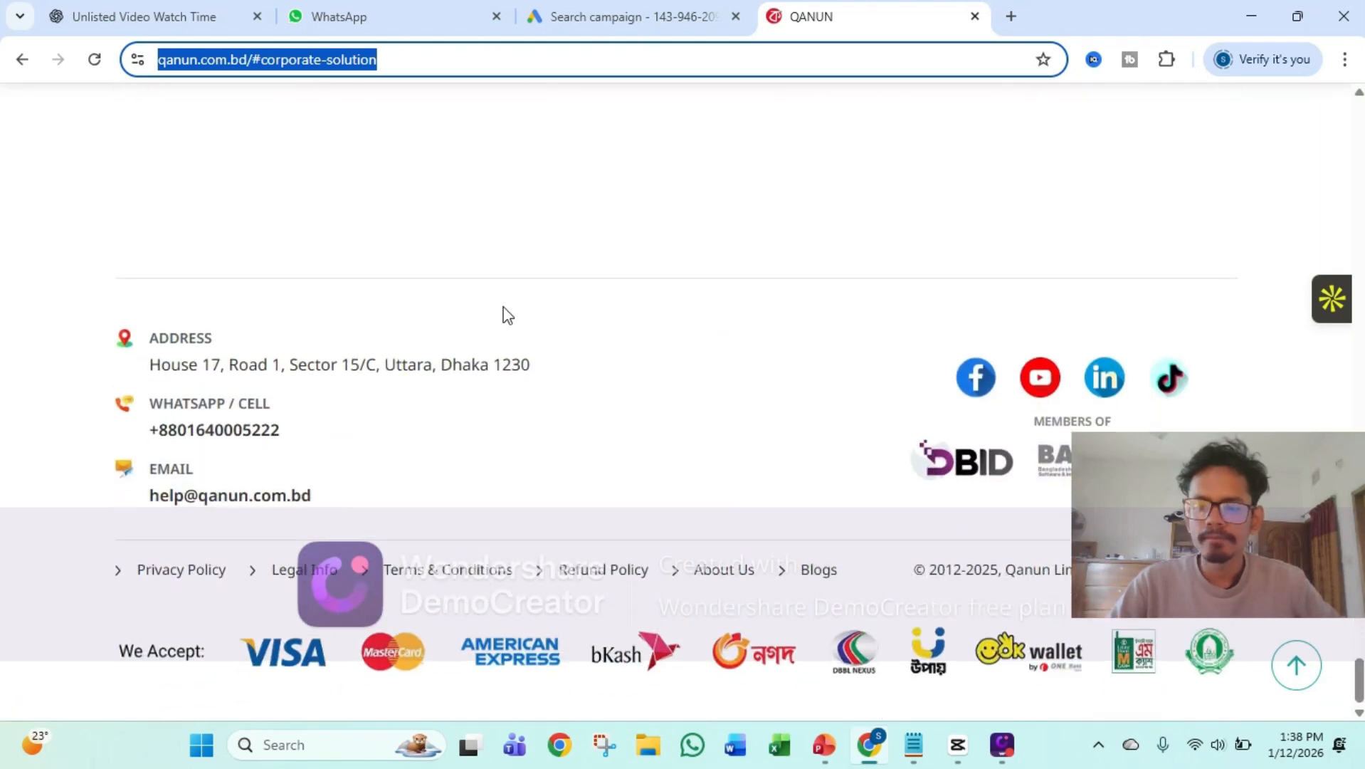
click(335, 577)
Return to the Google Ads sitelink form and expand Sitelink 3
click(645, 14)
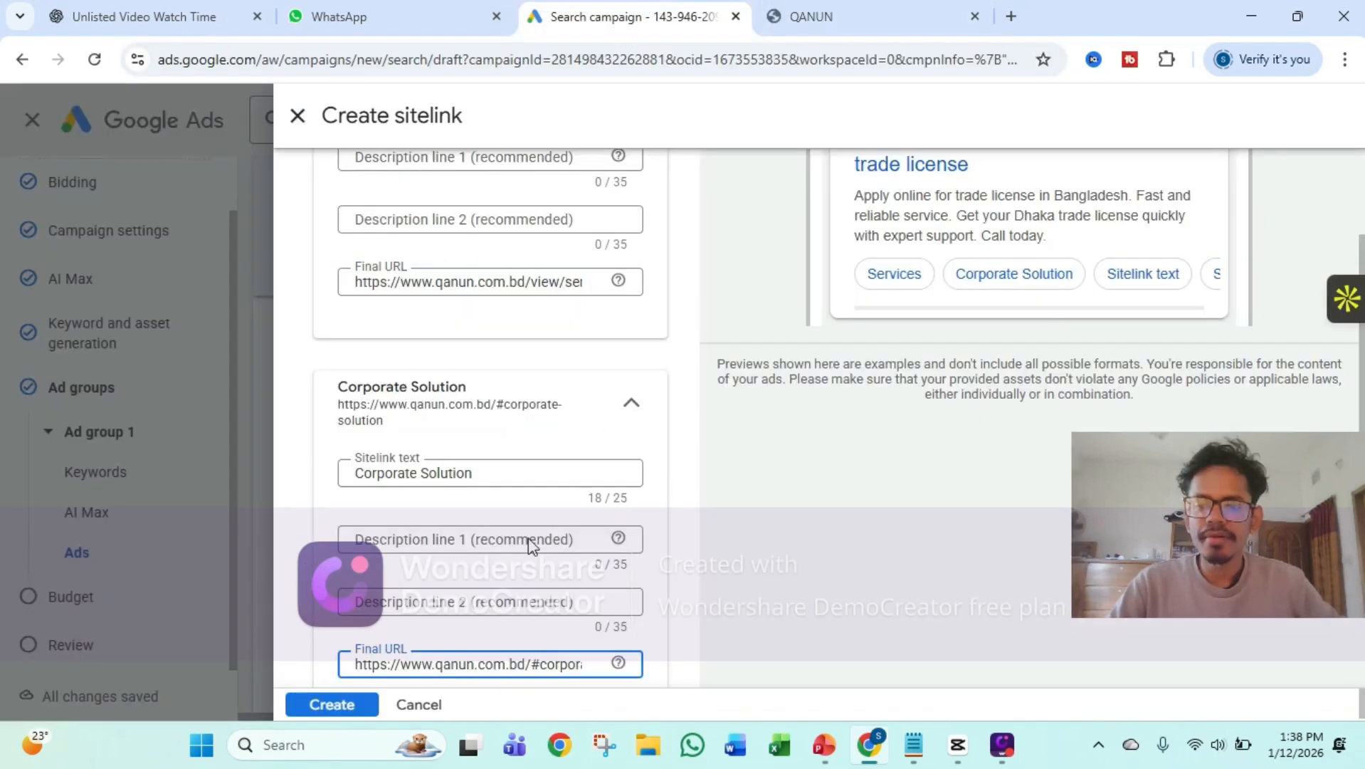
scroll(441, 601, down, 3)
scroll(442, 600, down, 2)
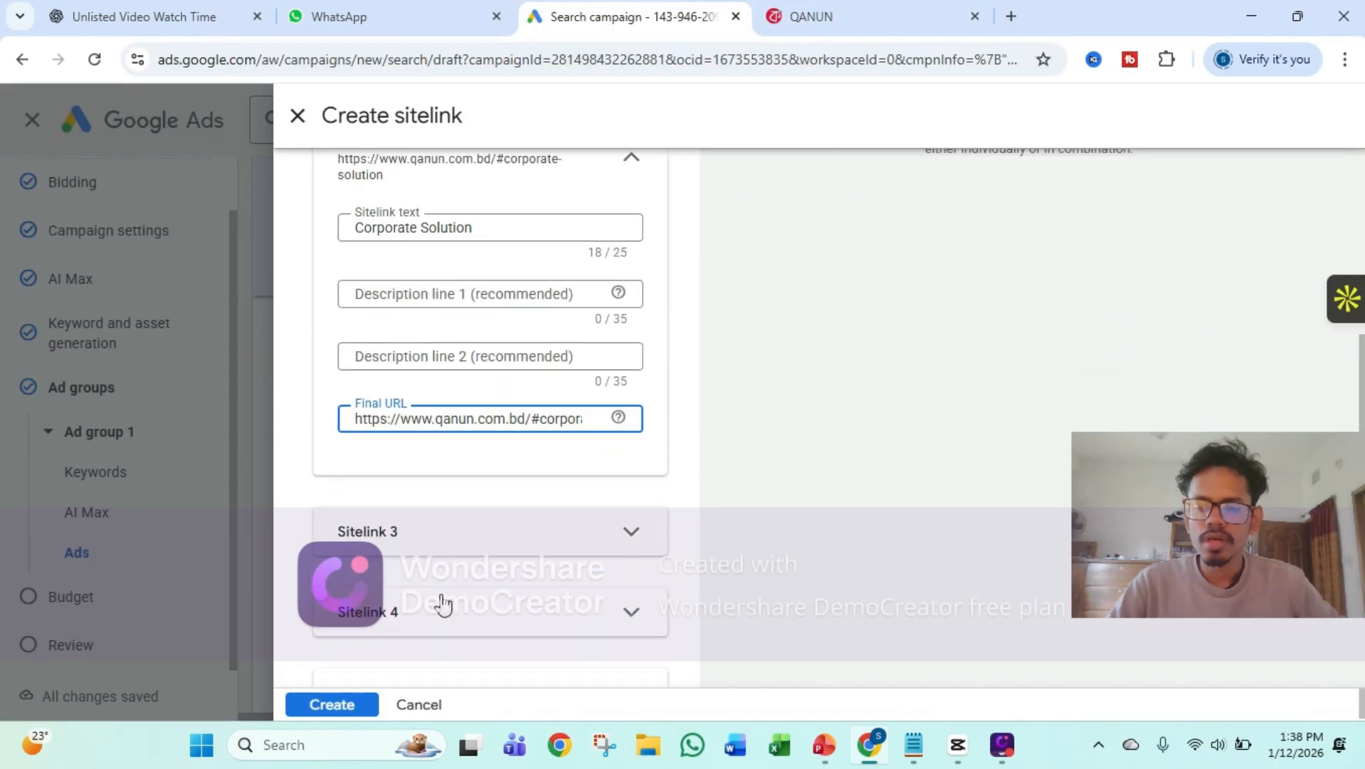
click(446, 498)
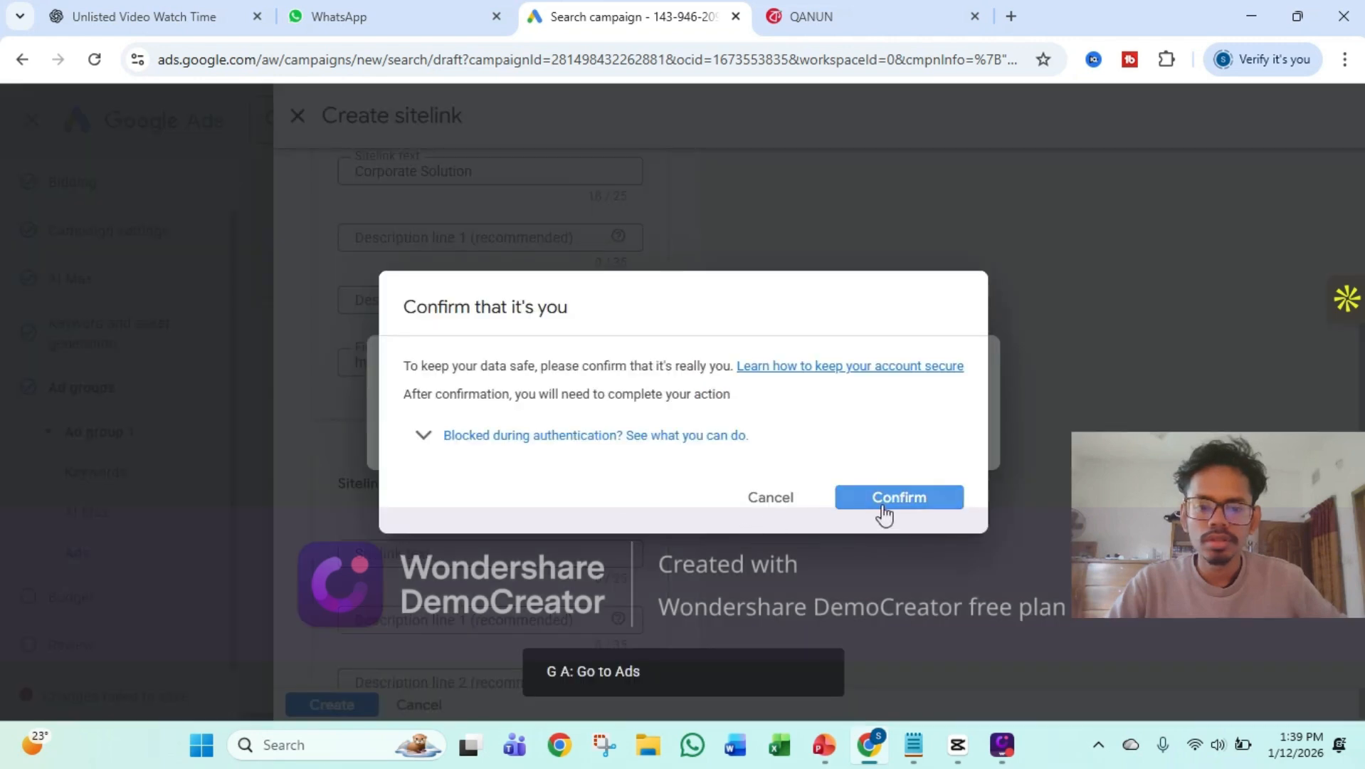
Confirm the account identity check and create the ad's sitelinks
click(883, 498)
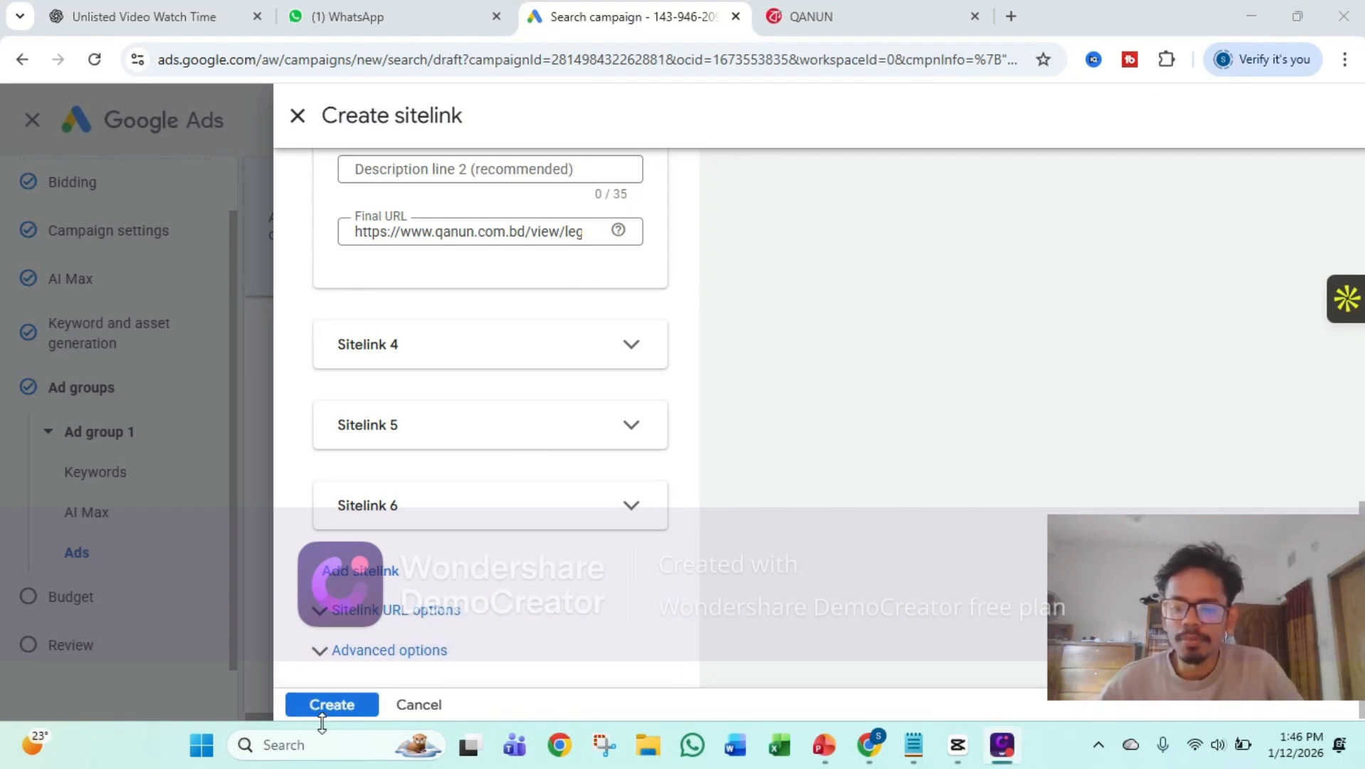
click(349, 703)
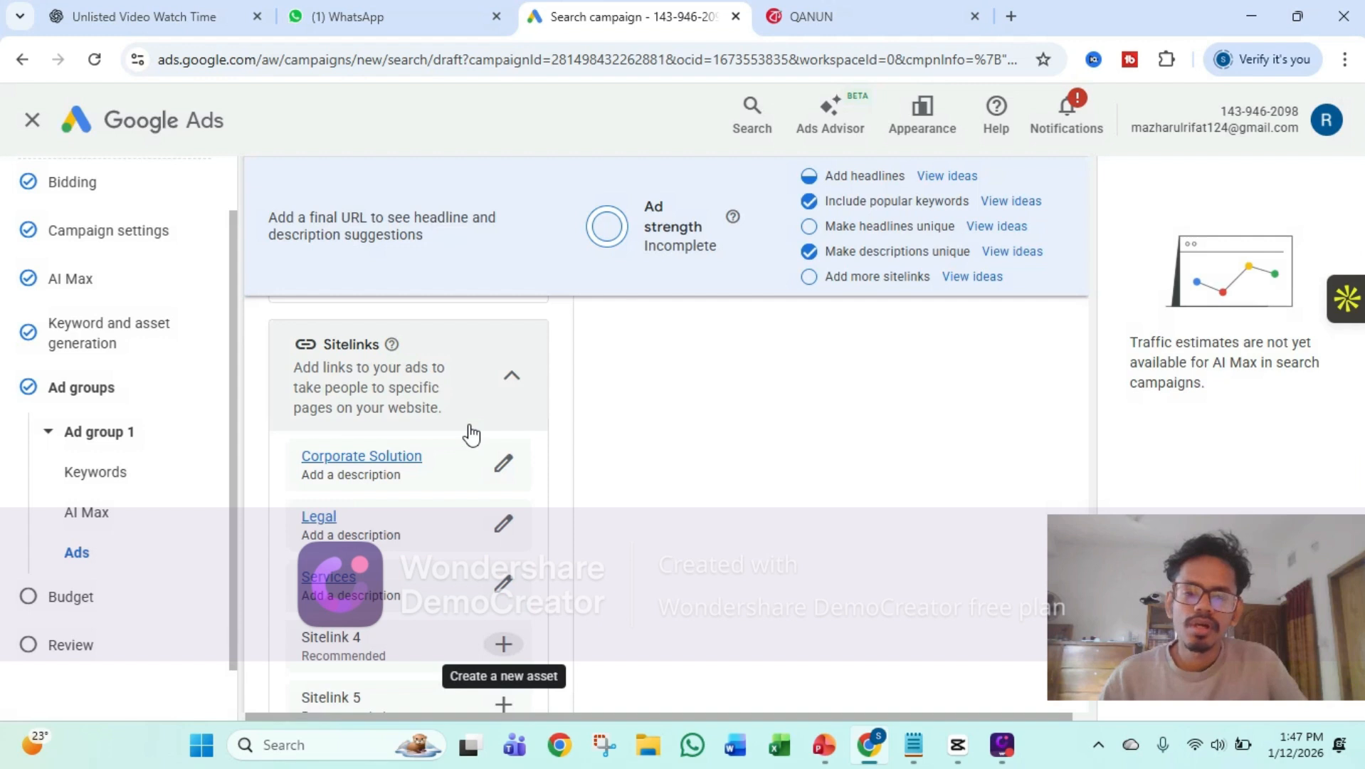
Open the campaign-level callouts form and set Callout text 1 to "On time service"
scroll(397, 425, down, 6)
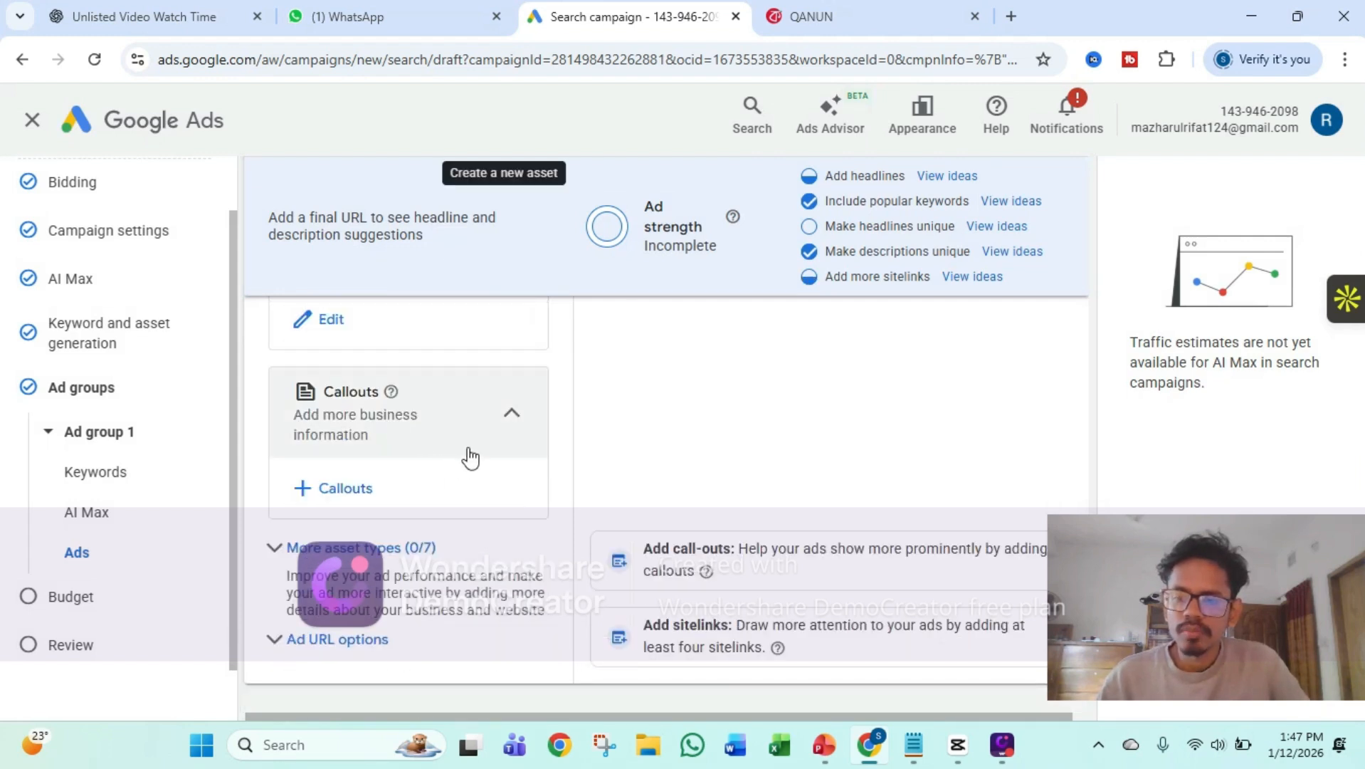
click(354, 487)
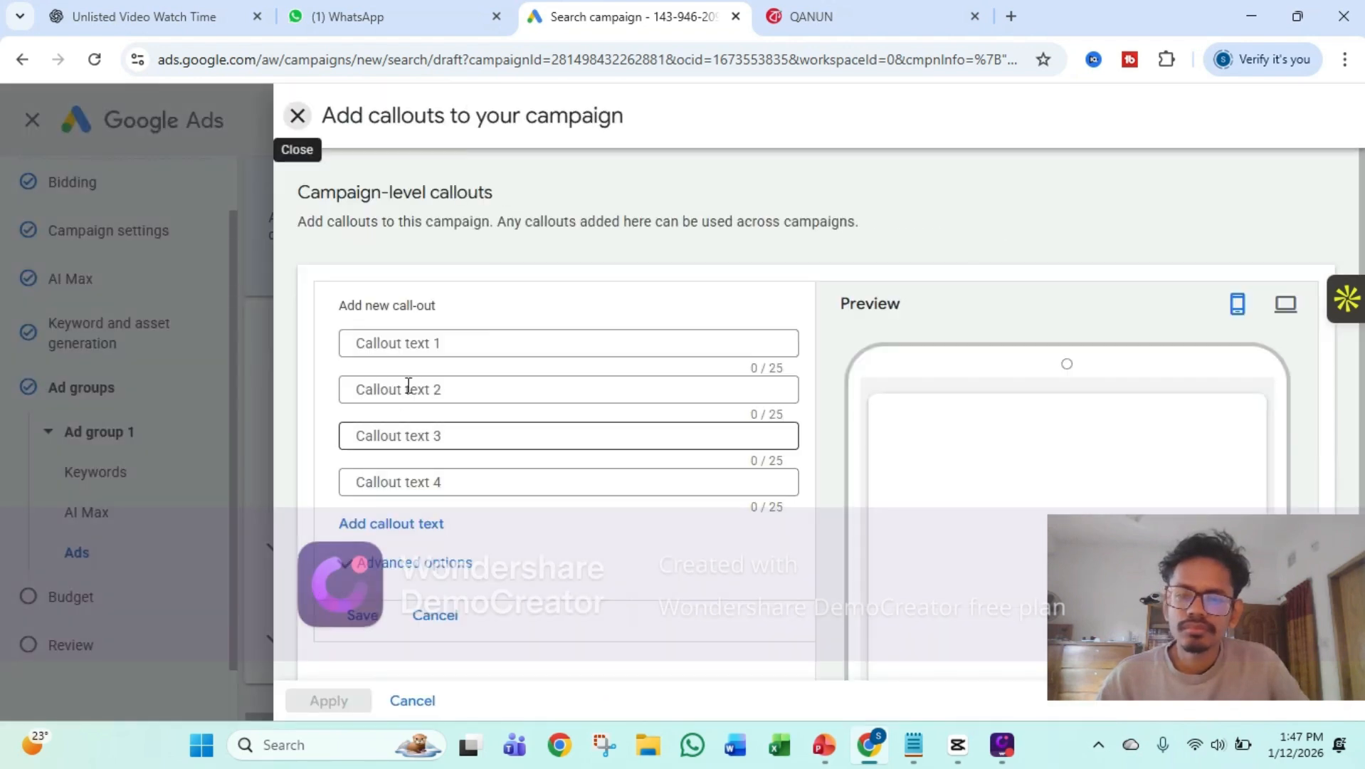
click(422, 348)
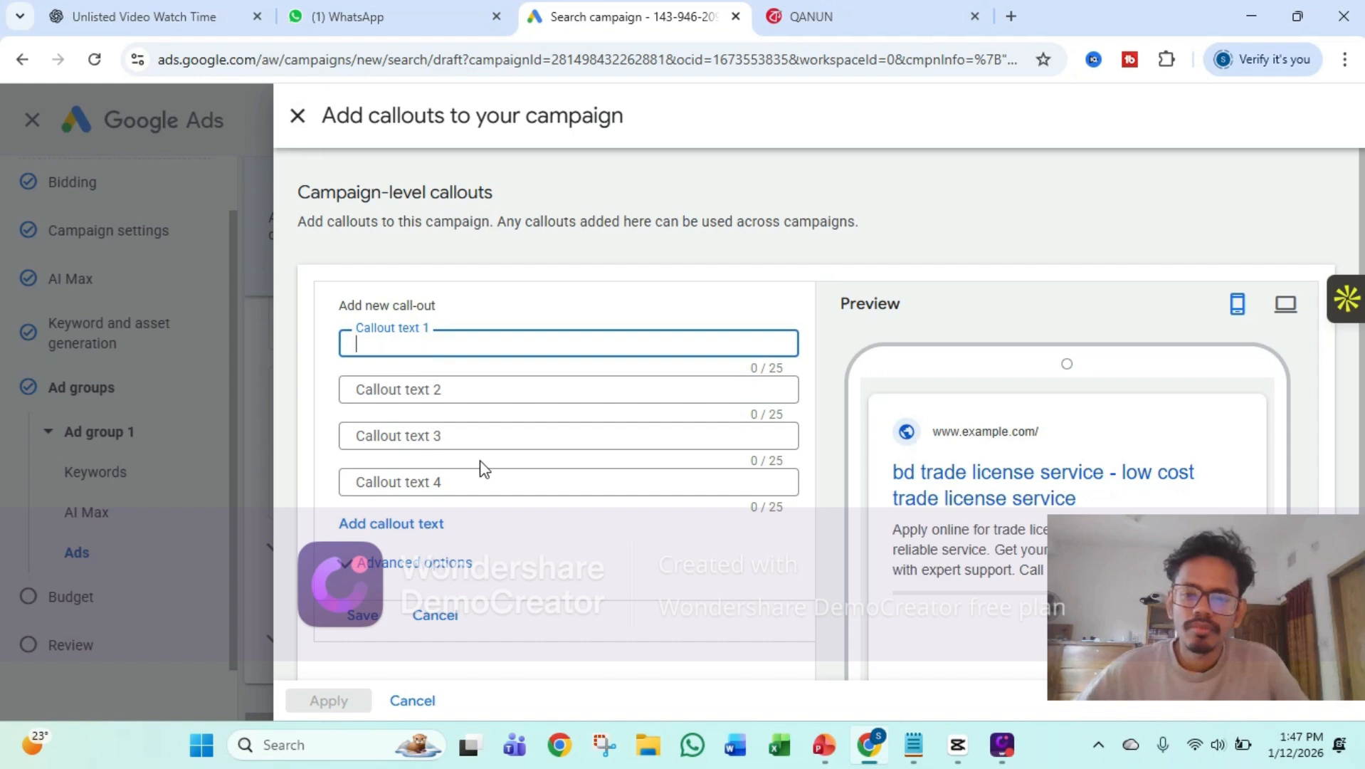
scroll(484, 468, down, 1)
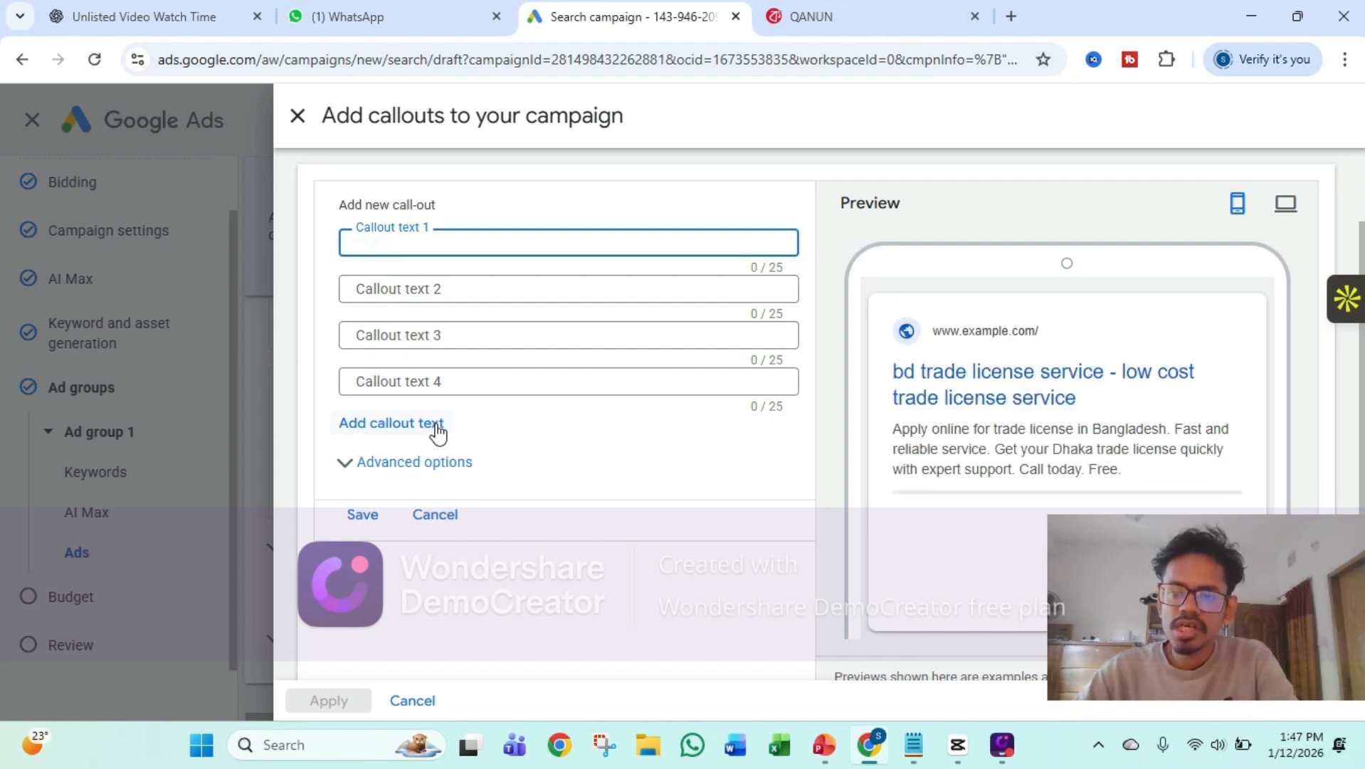
text(On ti)
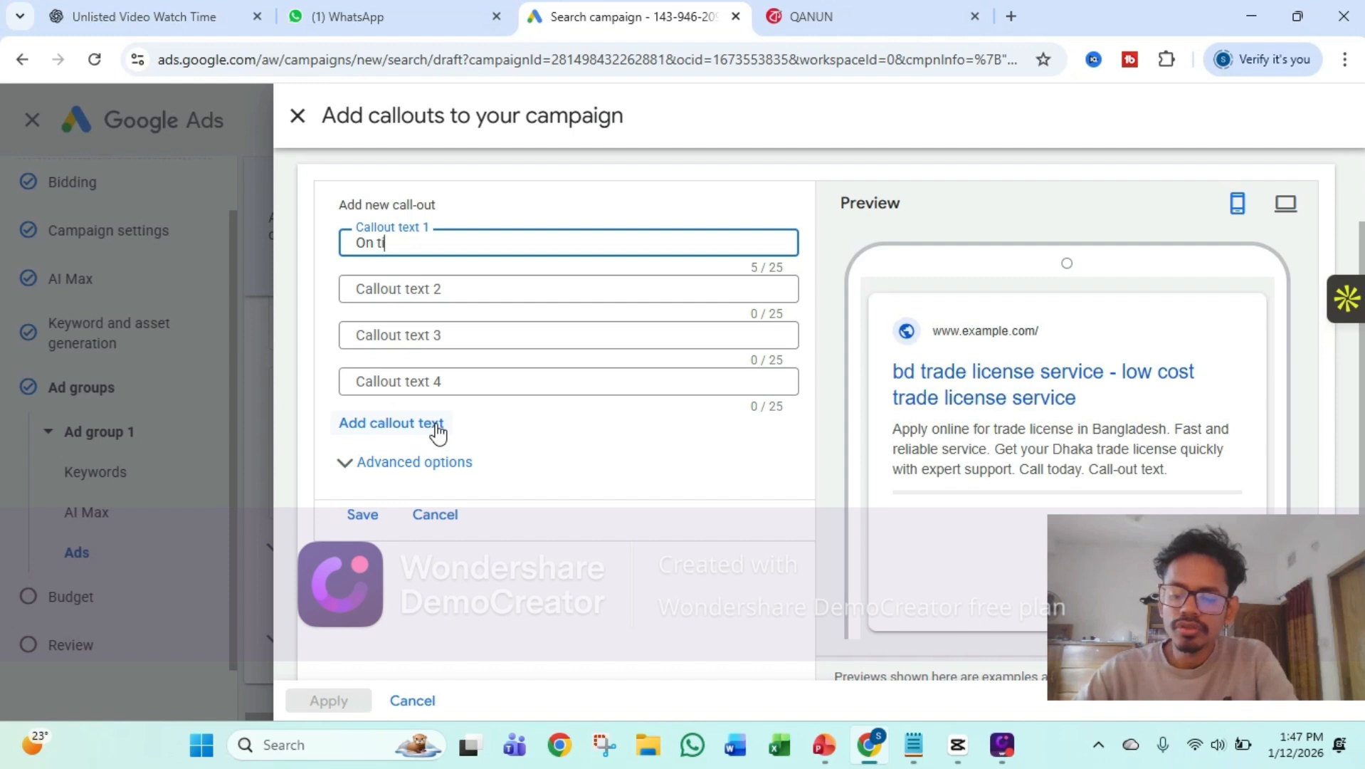
text(me servi)
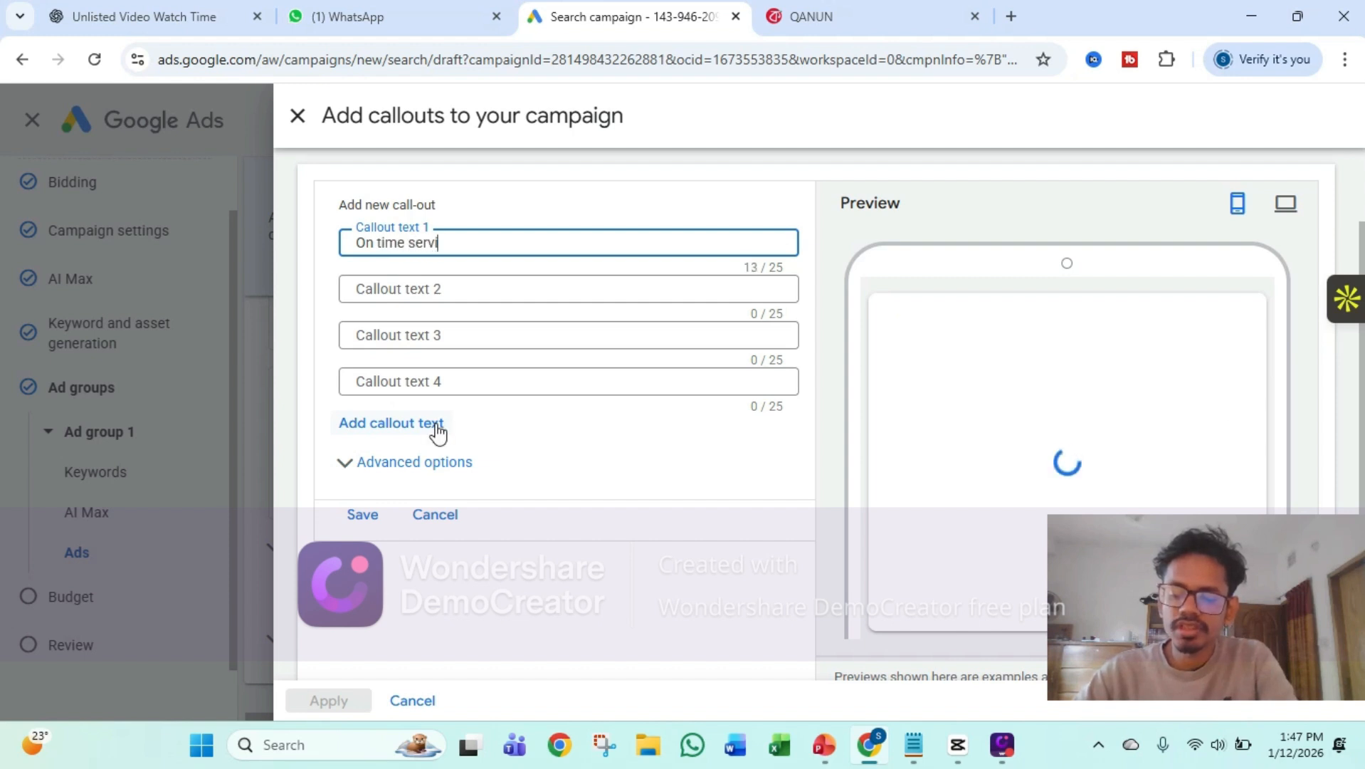
text(ce)
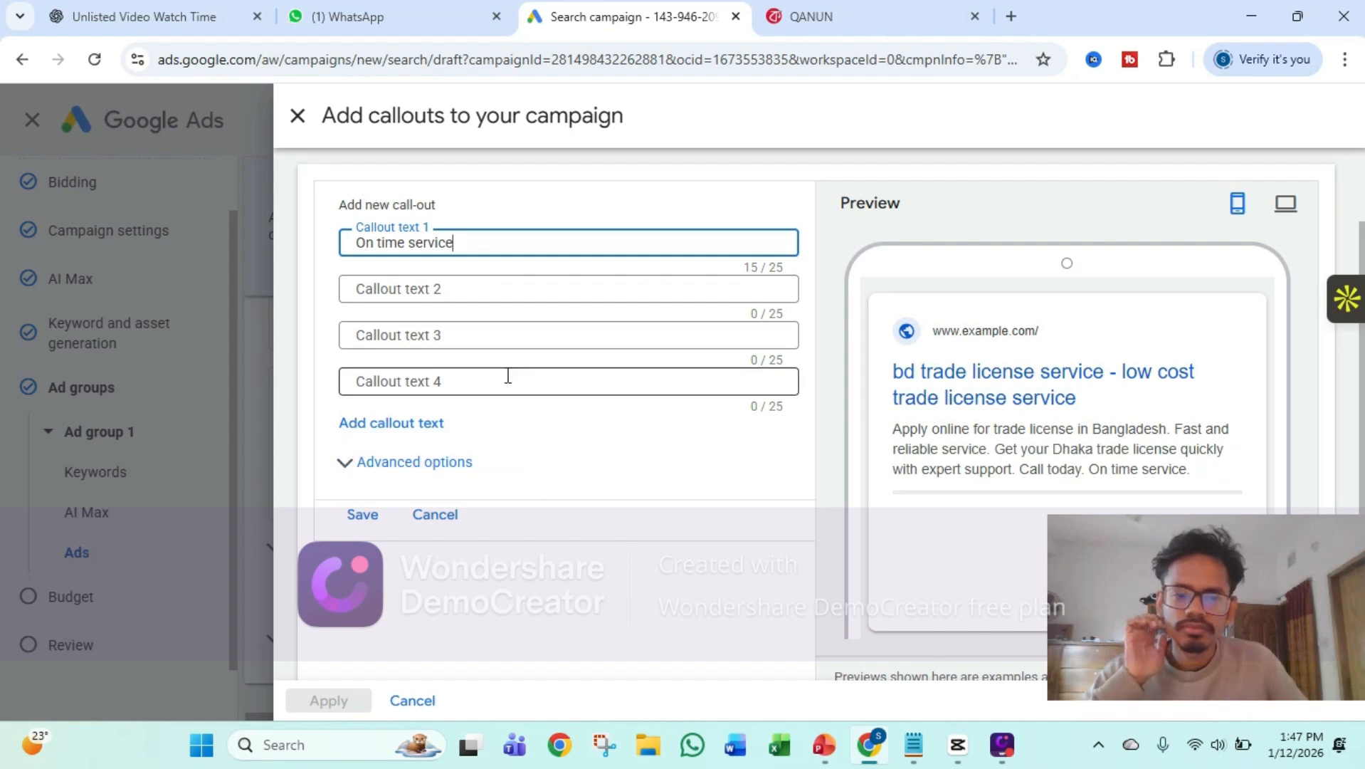
Set Callout text 2 to "Hassle free", then save both callouts and apply them to the campaign
click(467, 295)
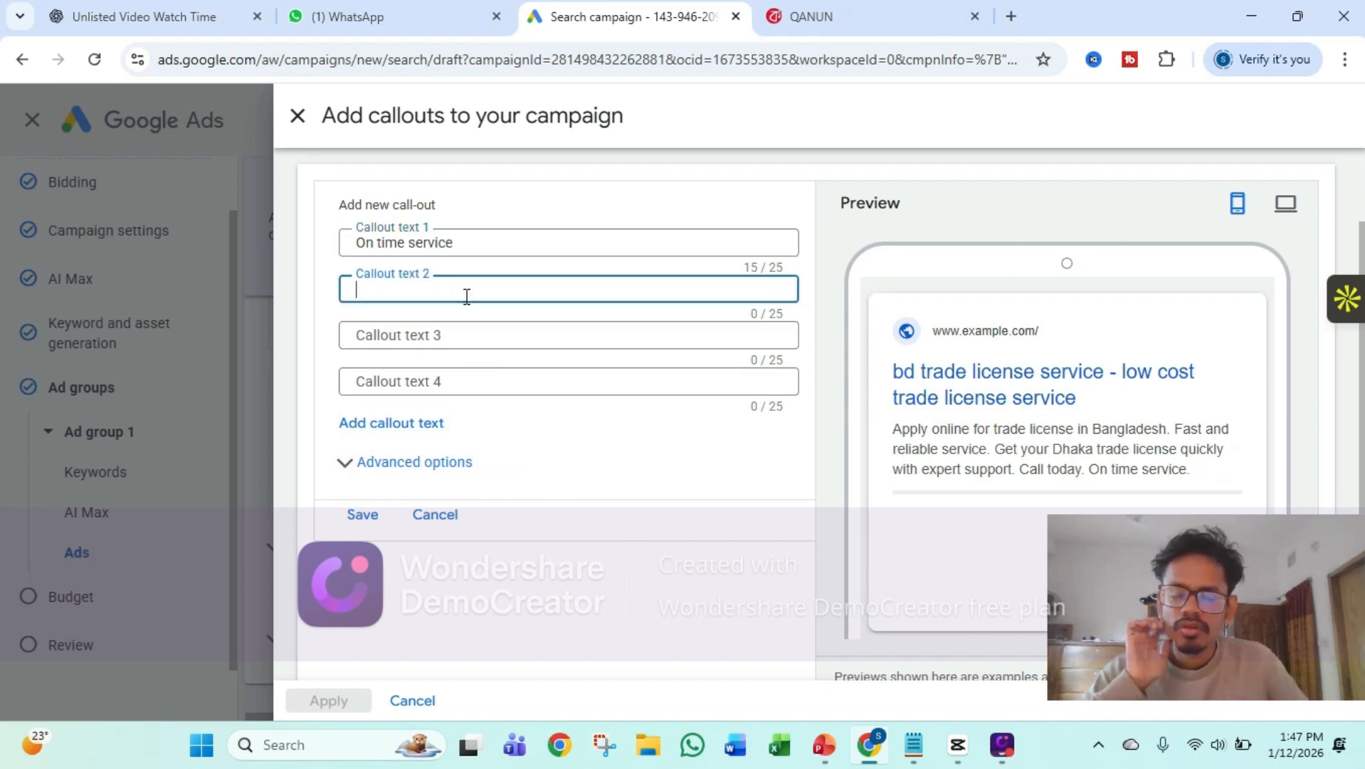
text(Hass)
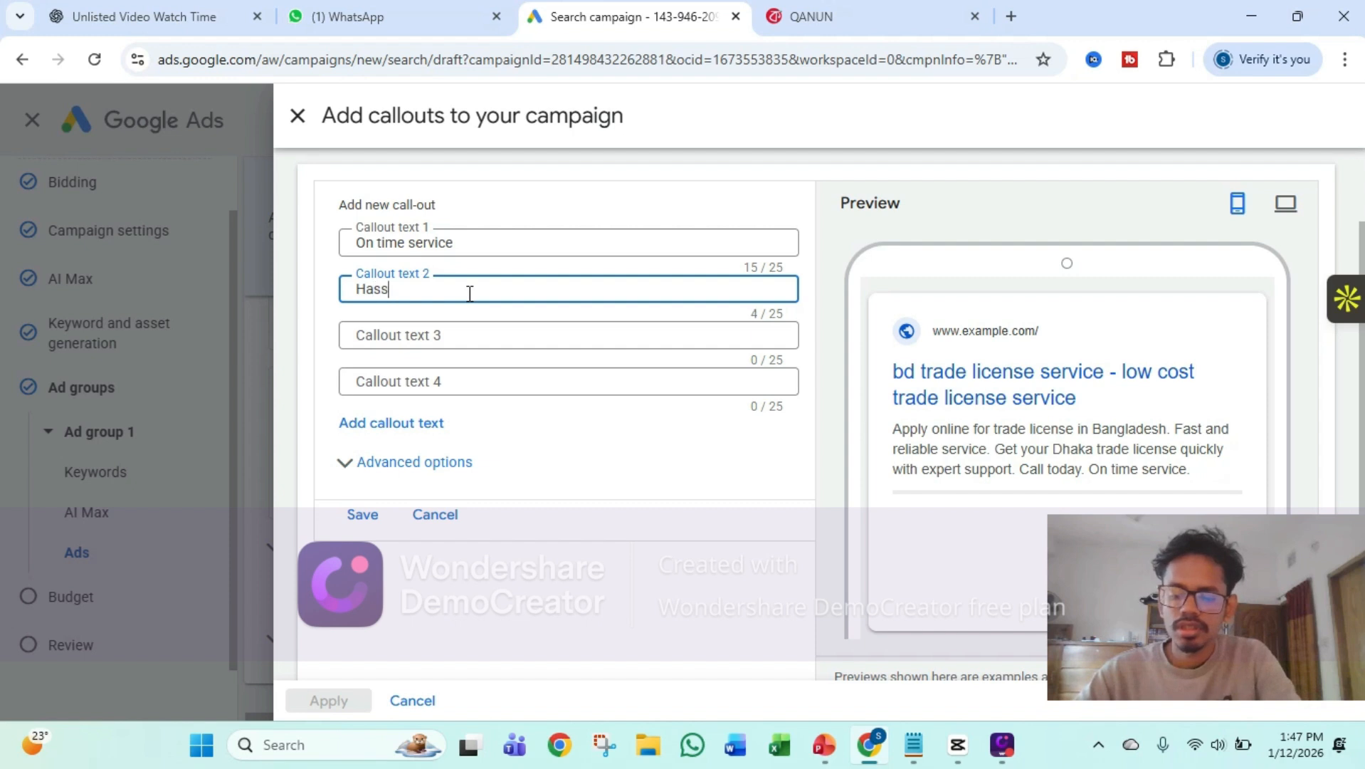
text(le free)
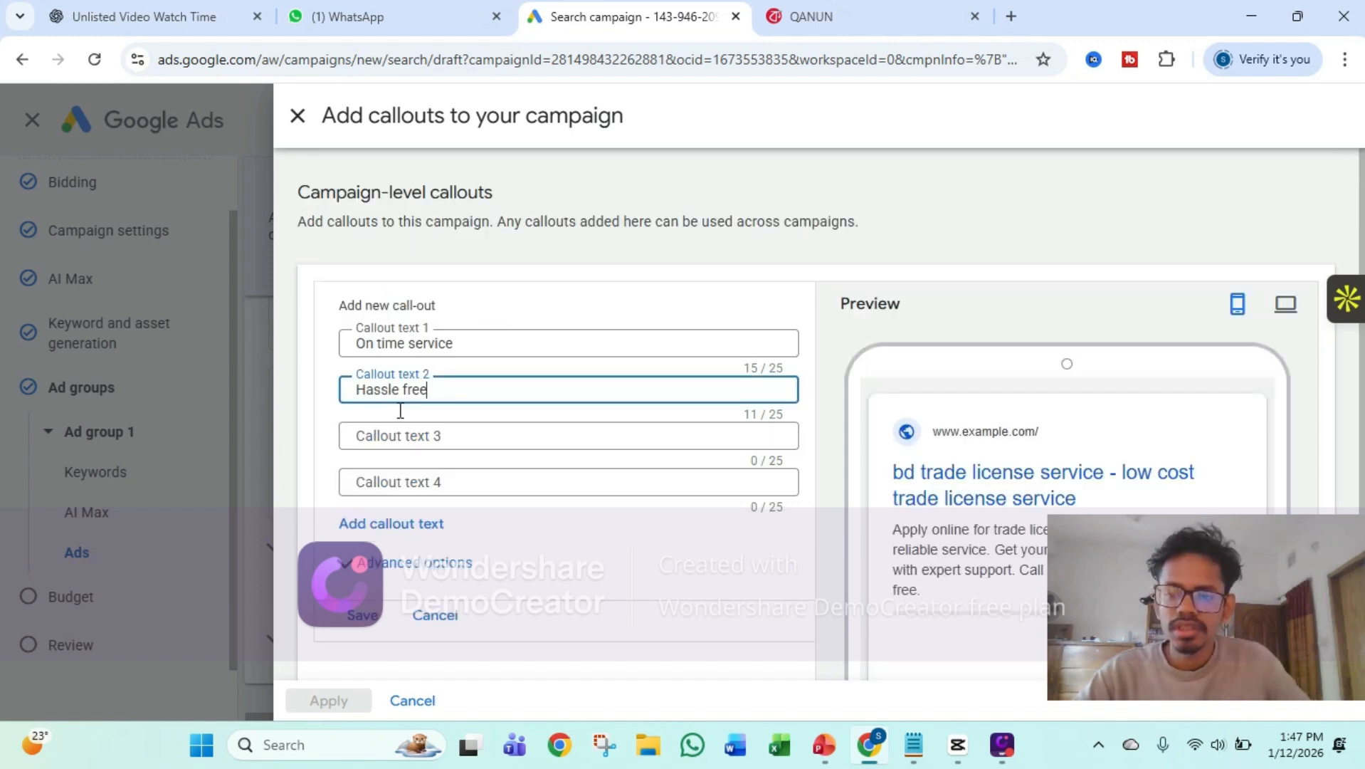
scroll(412, 441, down, 3)
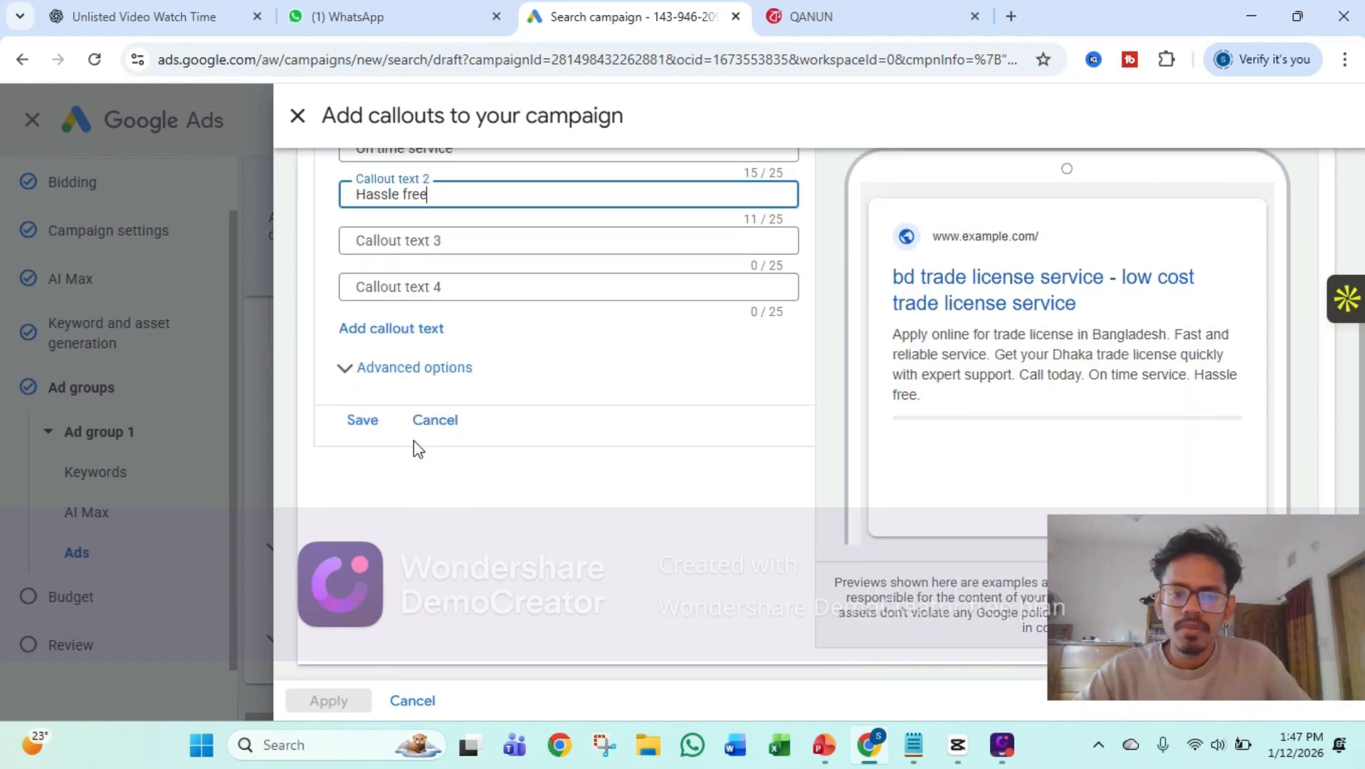
scroll(422, 445, up, 2)
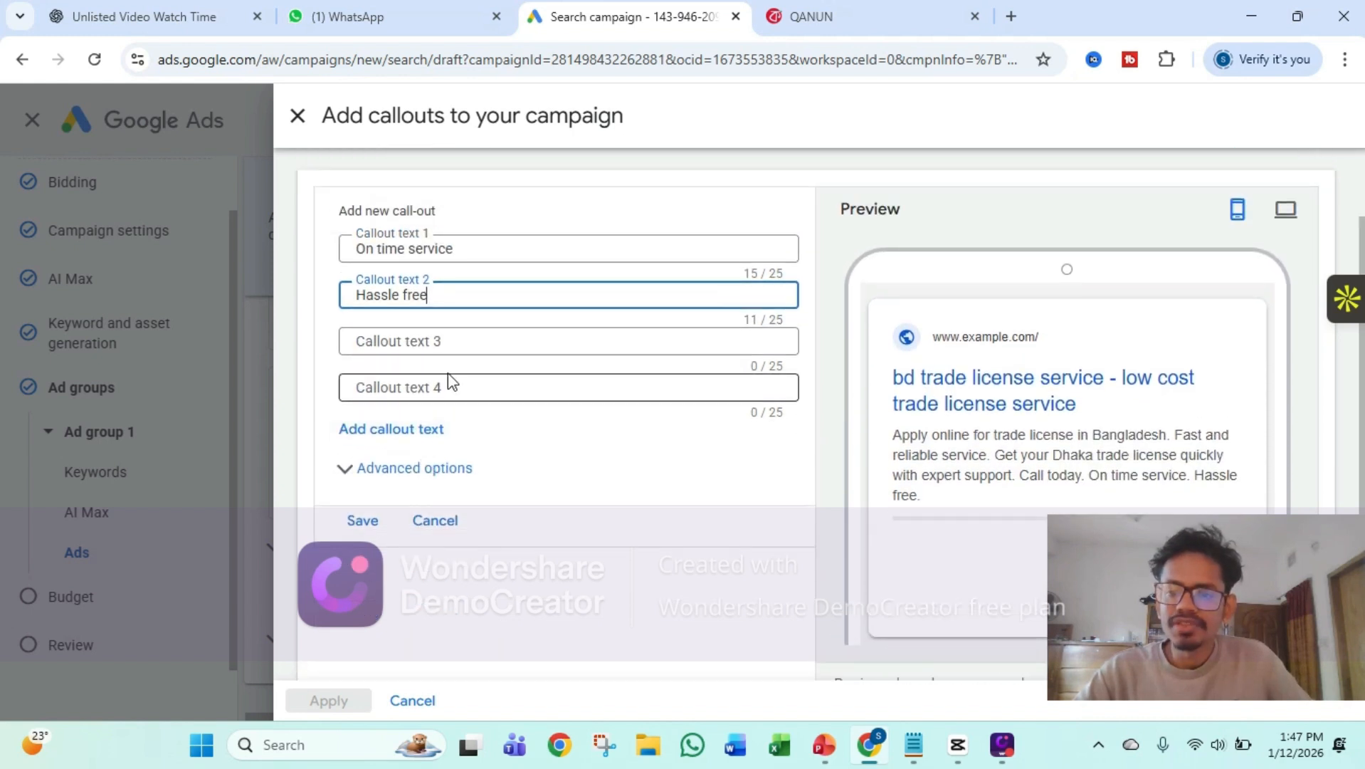
click(377, 527)
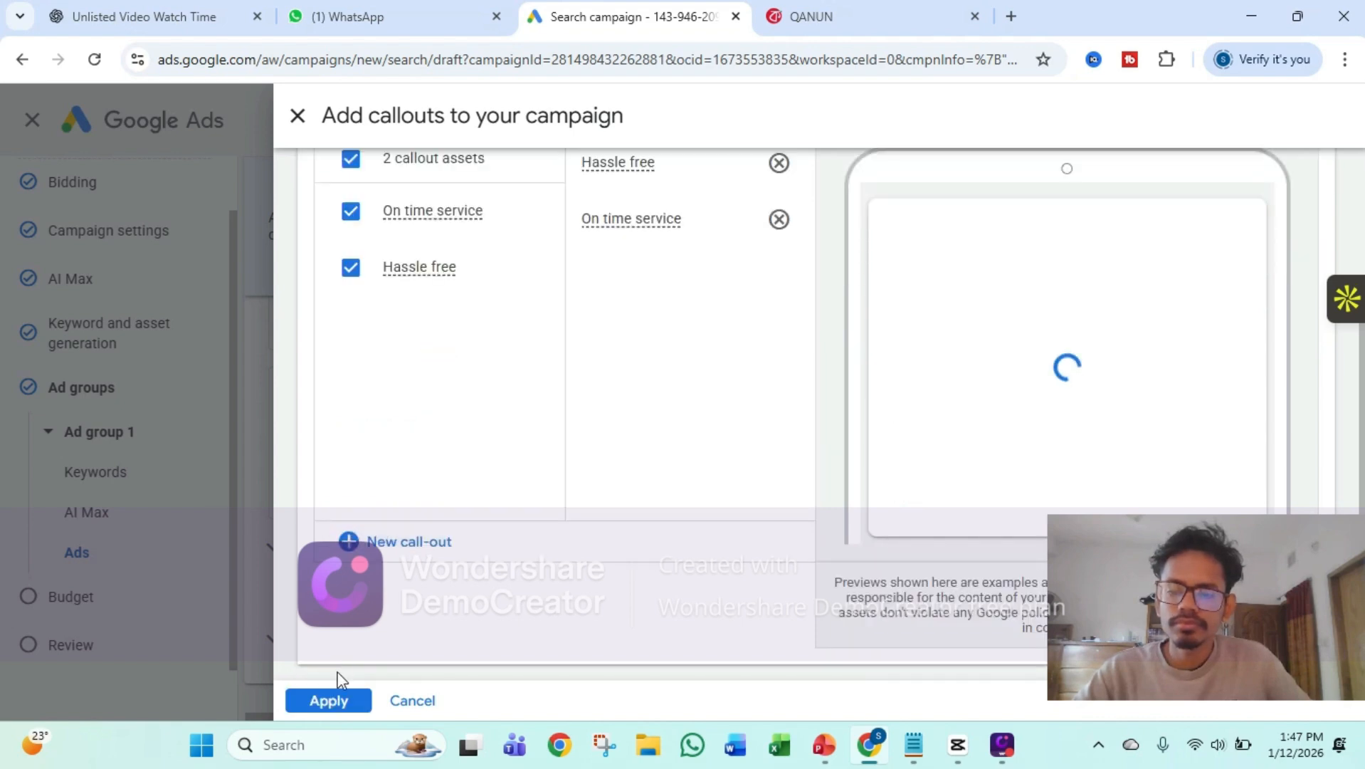
scroll(424, 587, up, 2)
scroll(424, 587, down, 2)
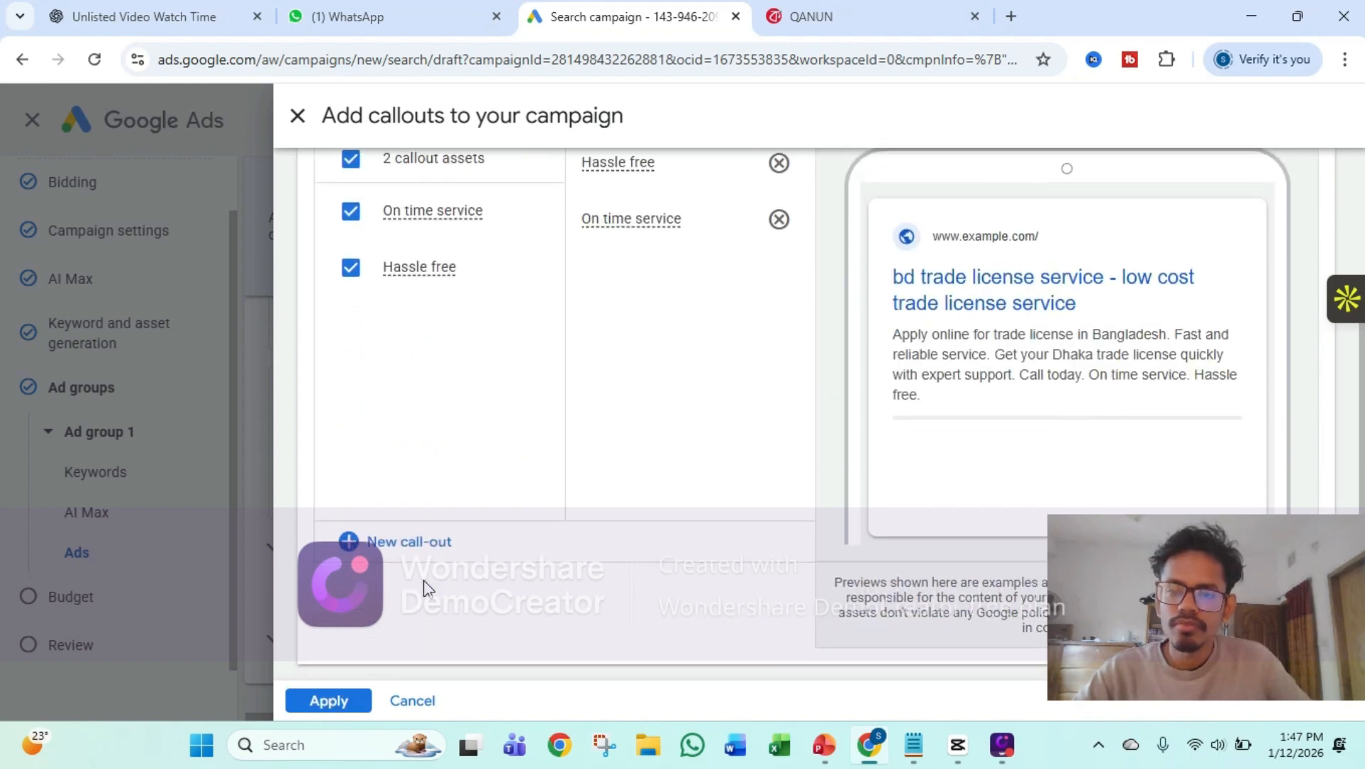
click(329, 700)
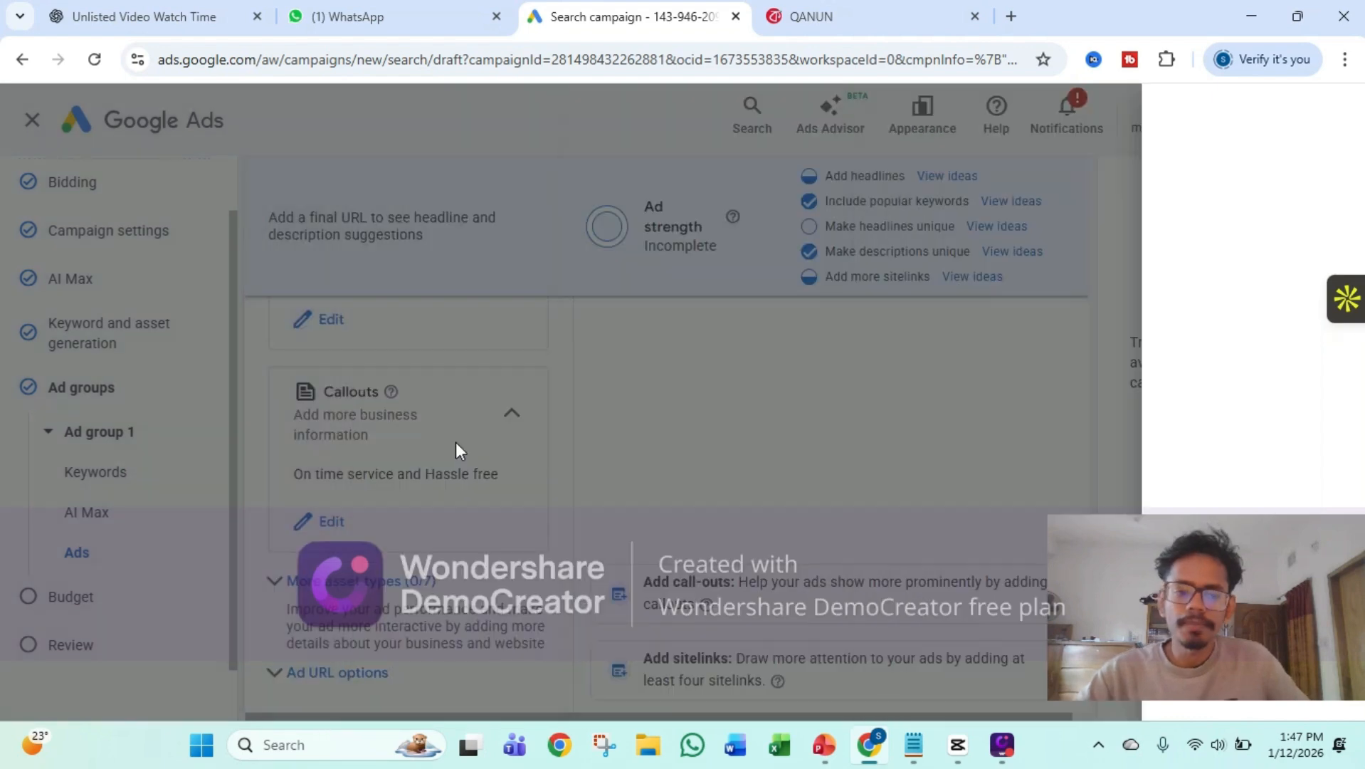
Expand the ad's additional asset types and review the options such as promotions, prices, calls, structured snippets and lead forms
scroll(453, 451, down, 2)
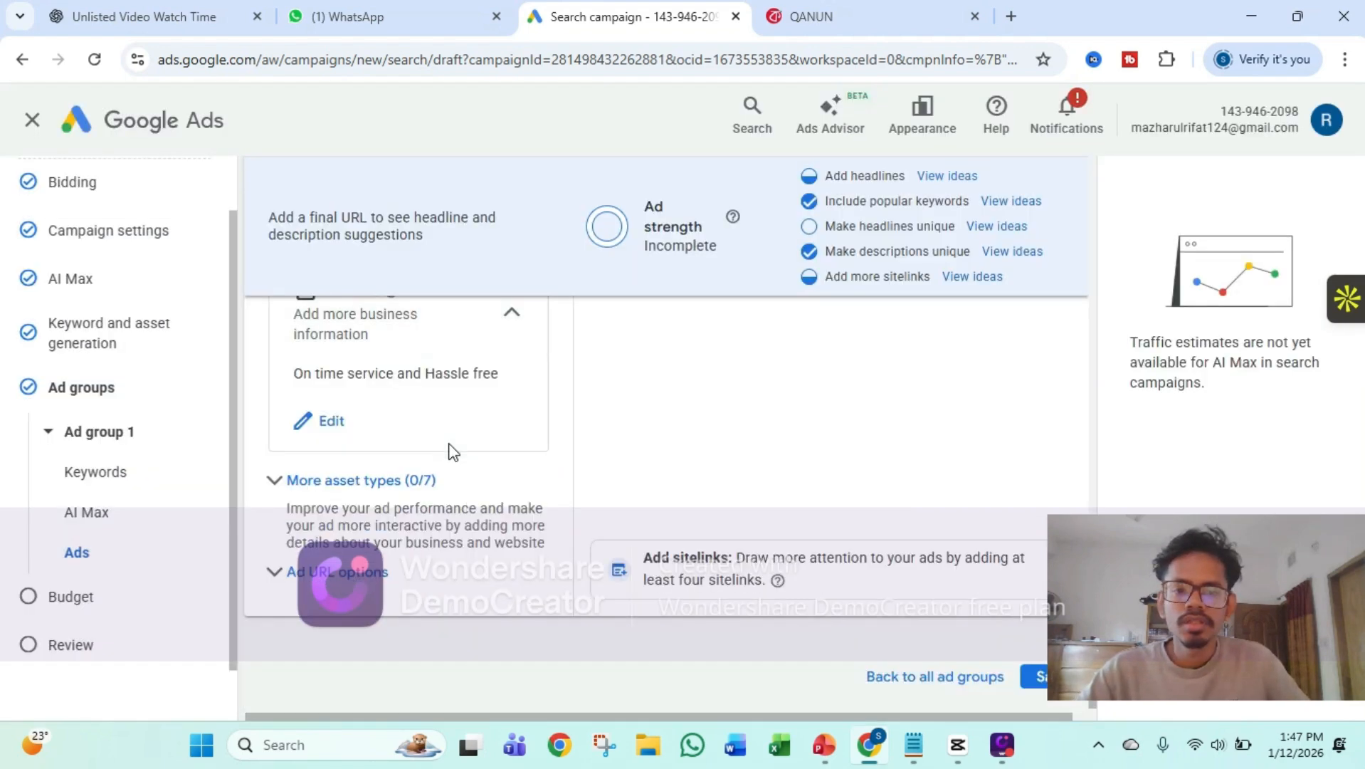
scroll(442, 406, up, 2)
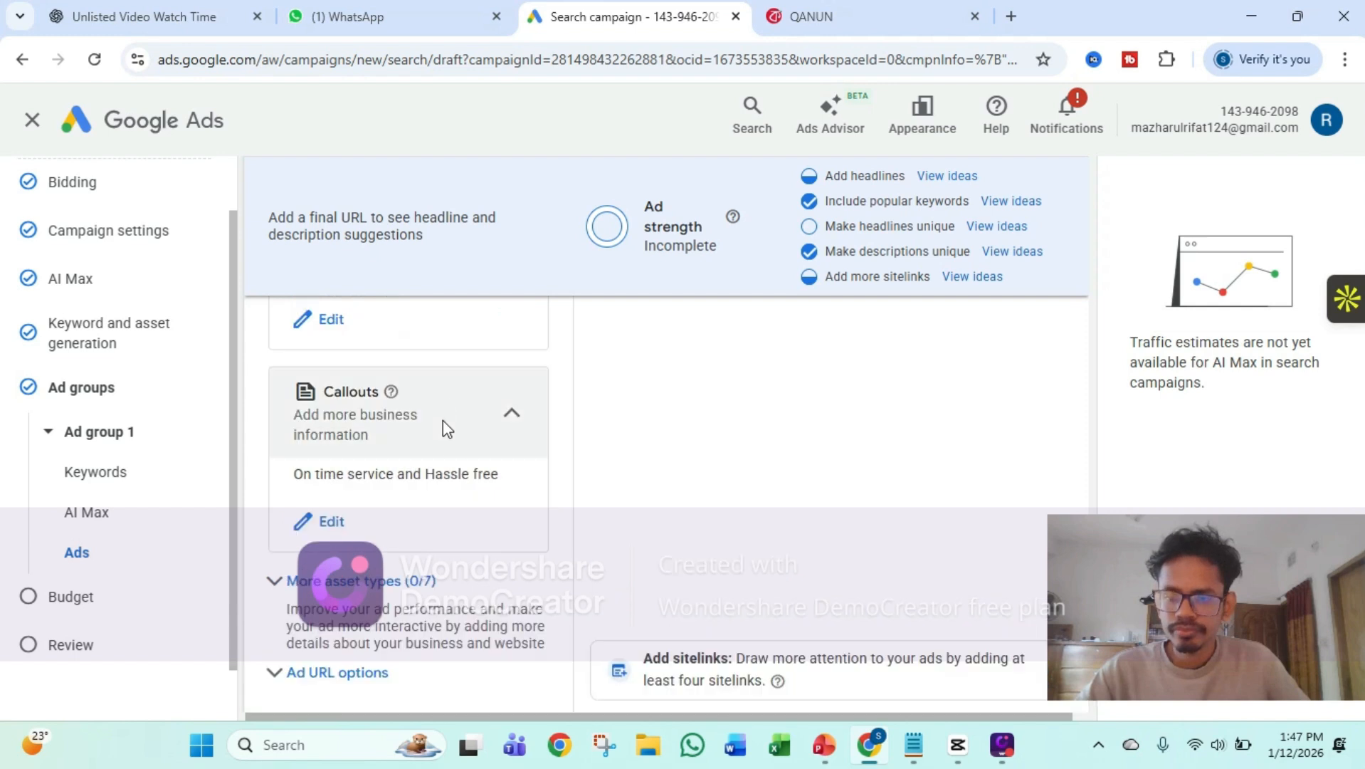
scroll(371, 600, down, 2)
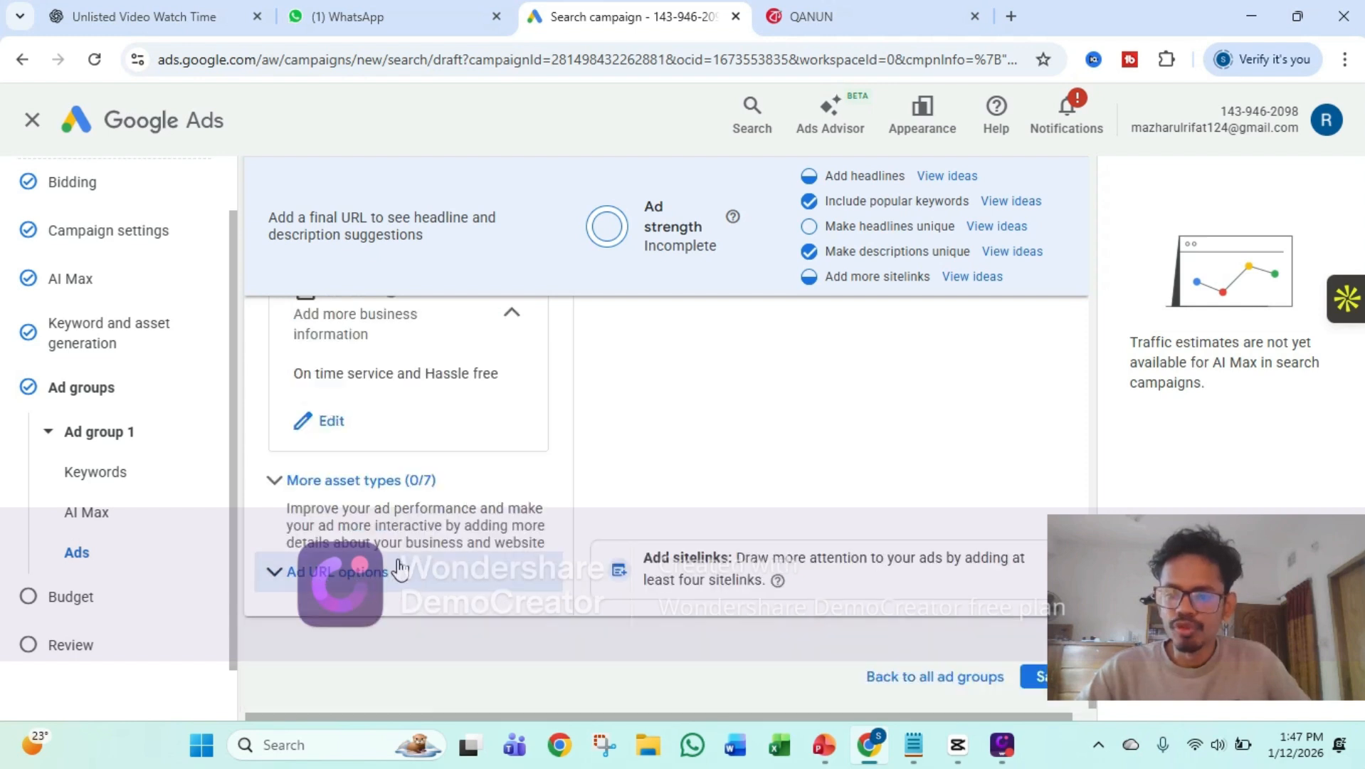
click(330, 491)
scroll(381, 495, down, 2)
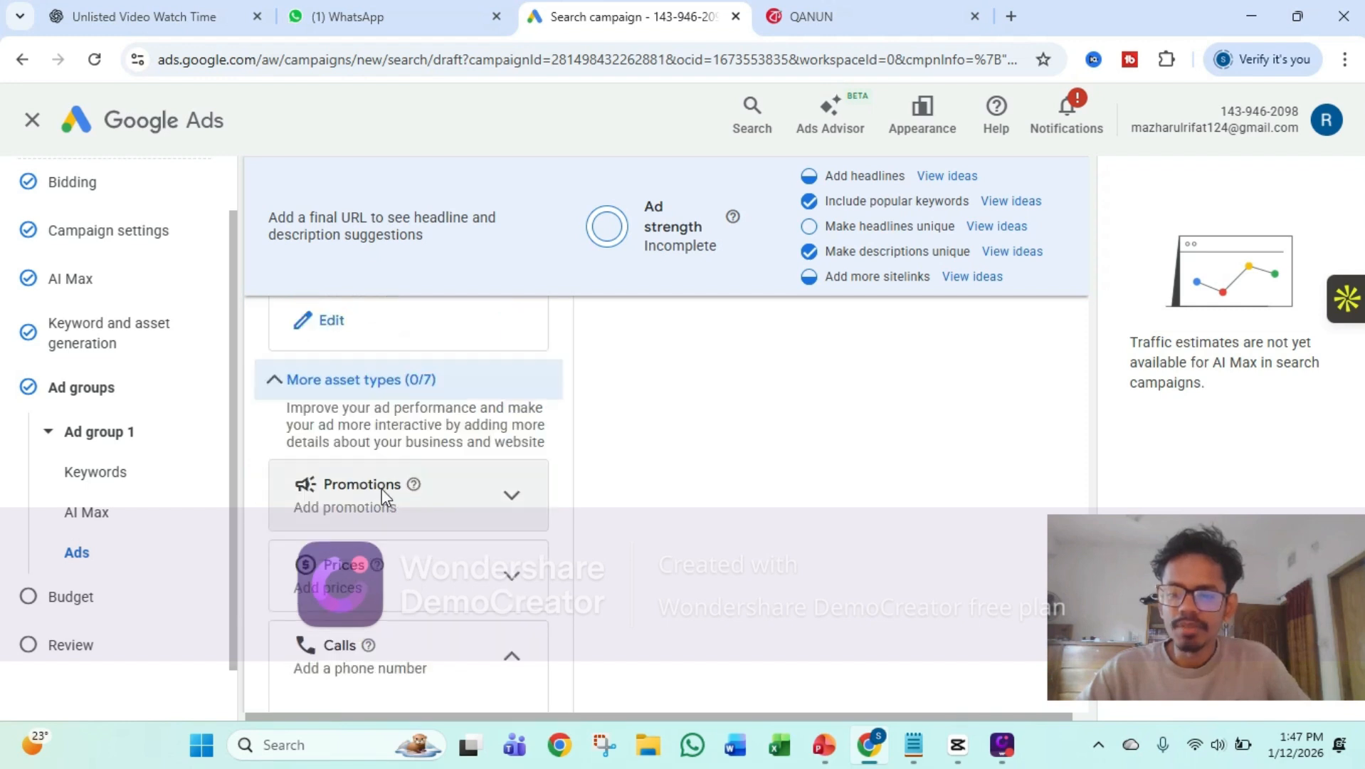
scroll(382, 489, down, 4)
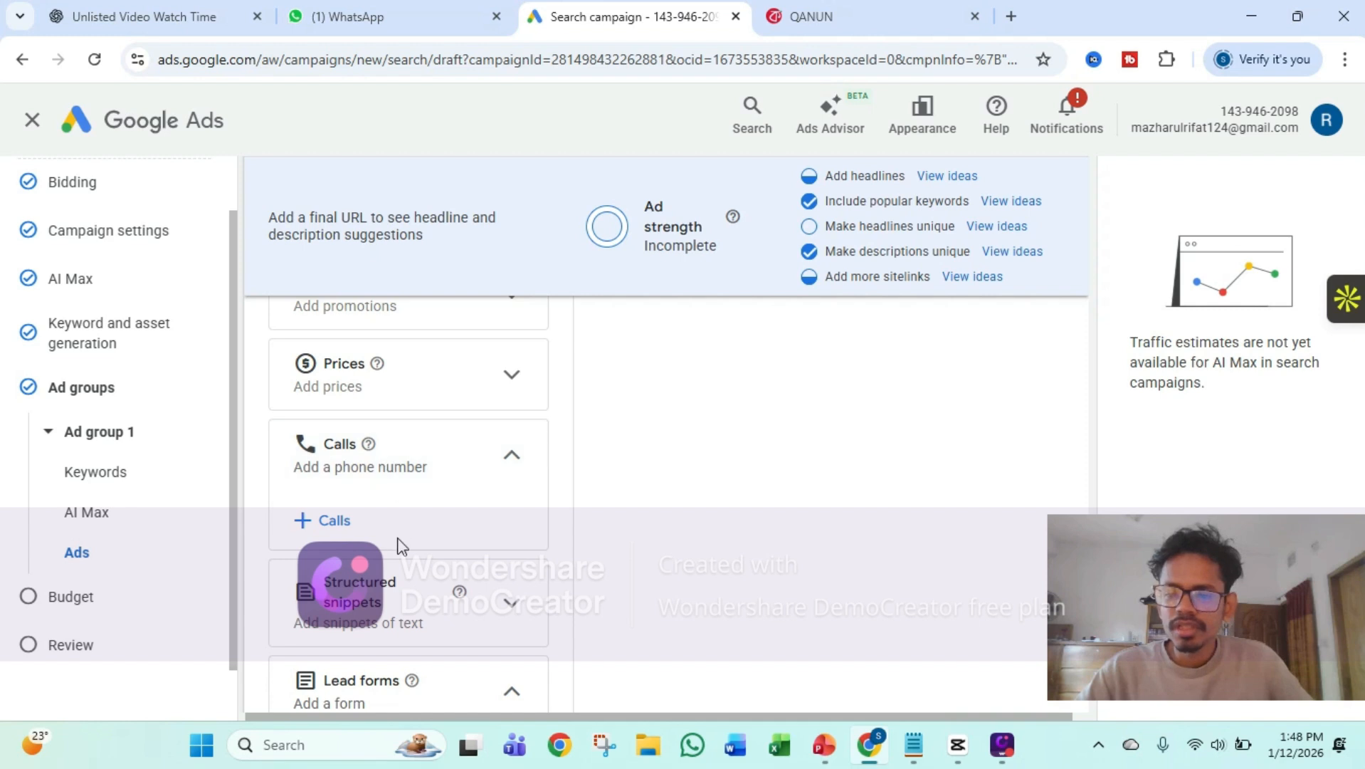
scroll(396, 541, down, 3)
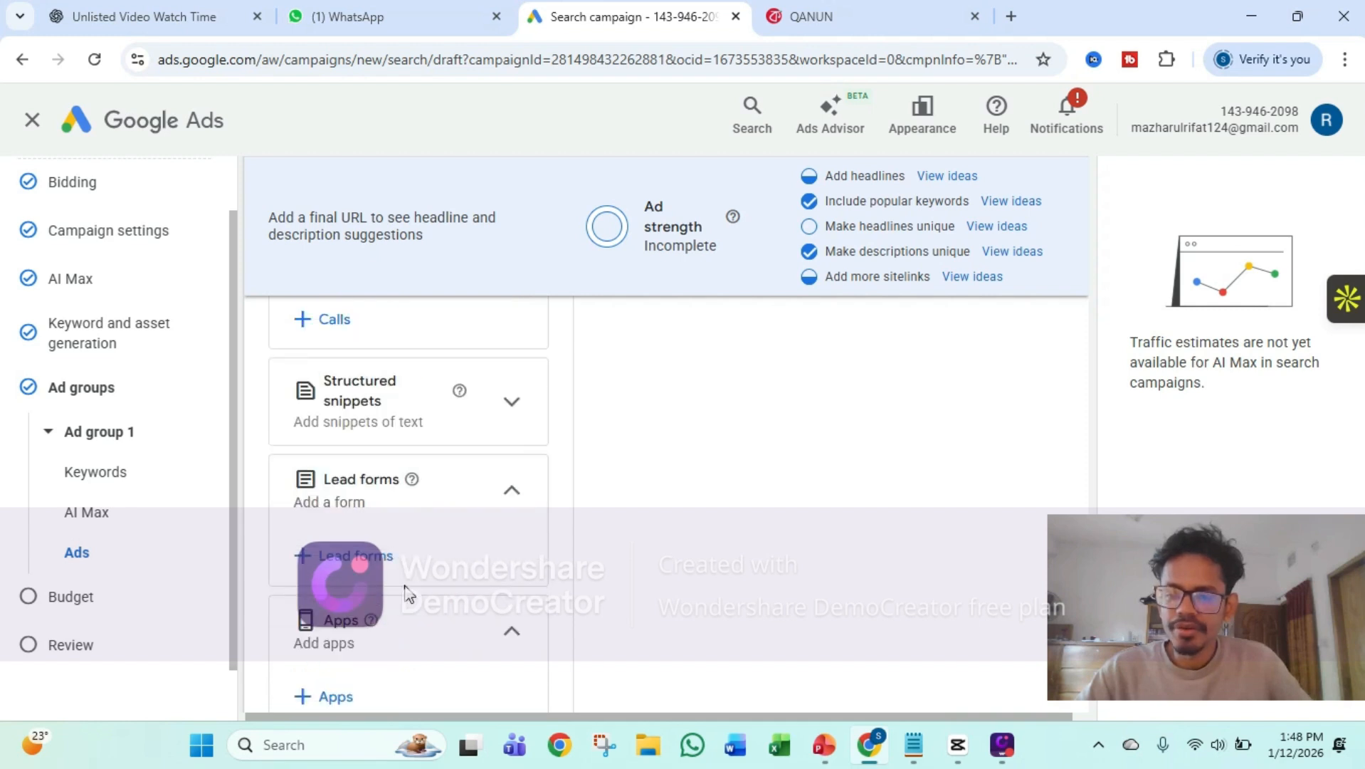
scroll(405, 593, down, 1)
scroll(406, 590, up, 6)
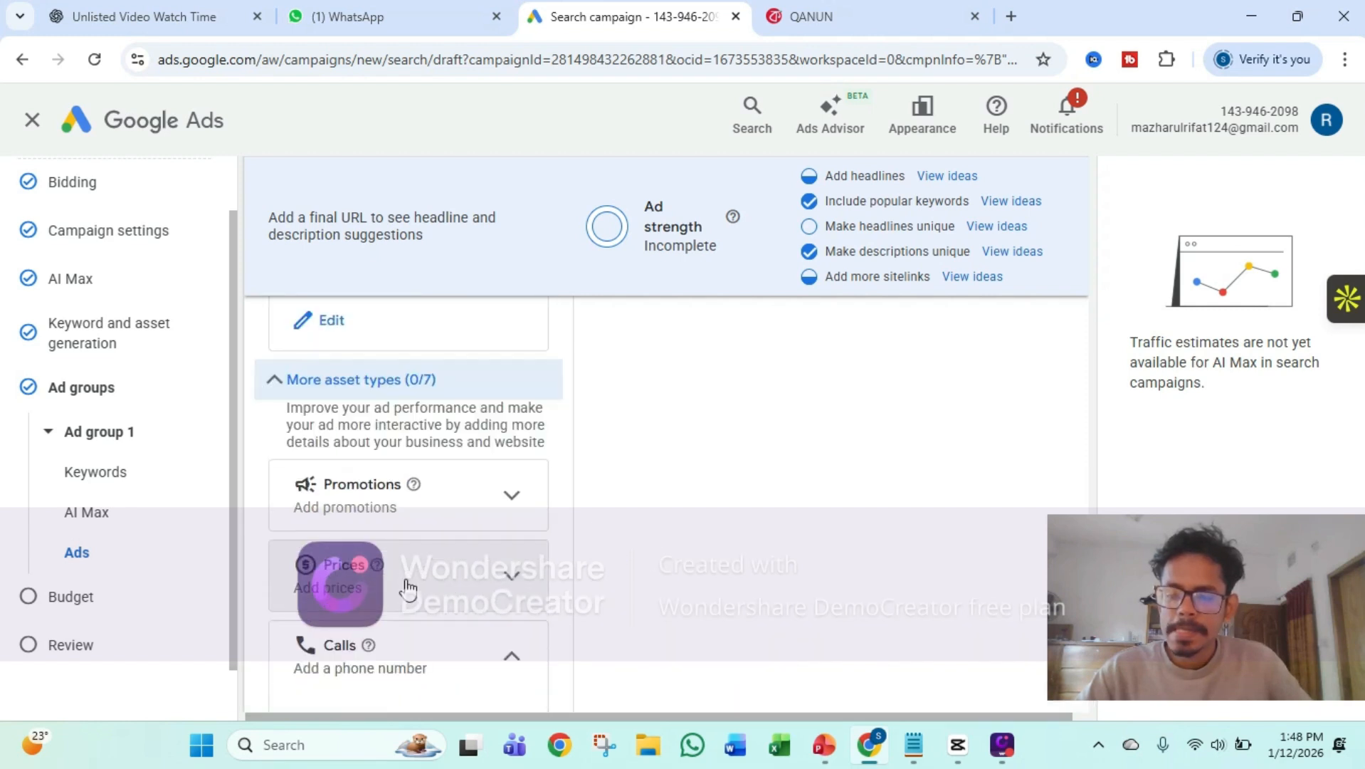
Open the campaign-level prices form and look through the available currencies without changing the currency
click(407, 588)
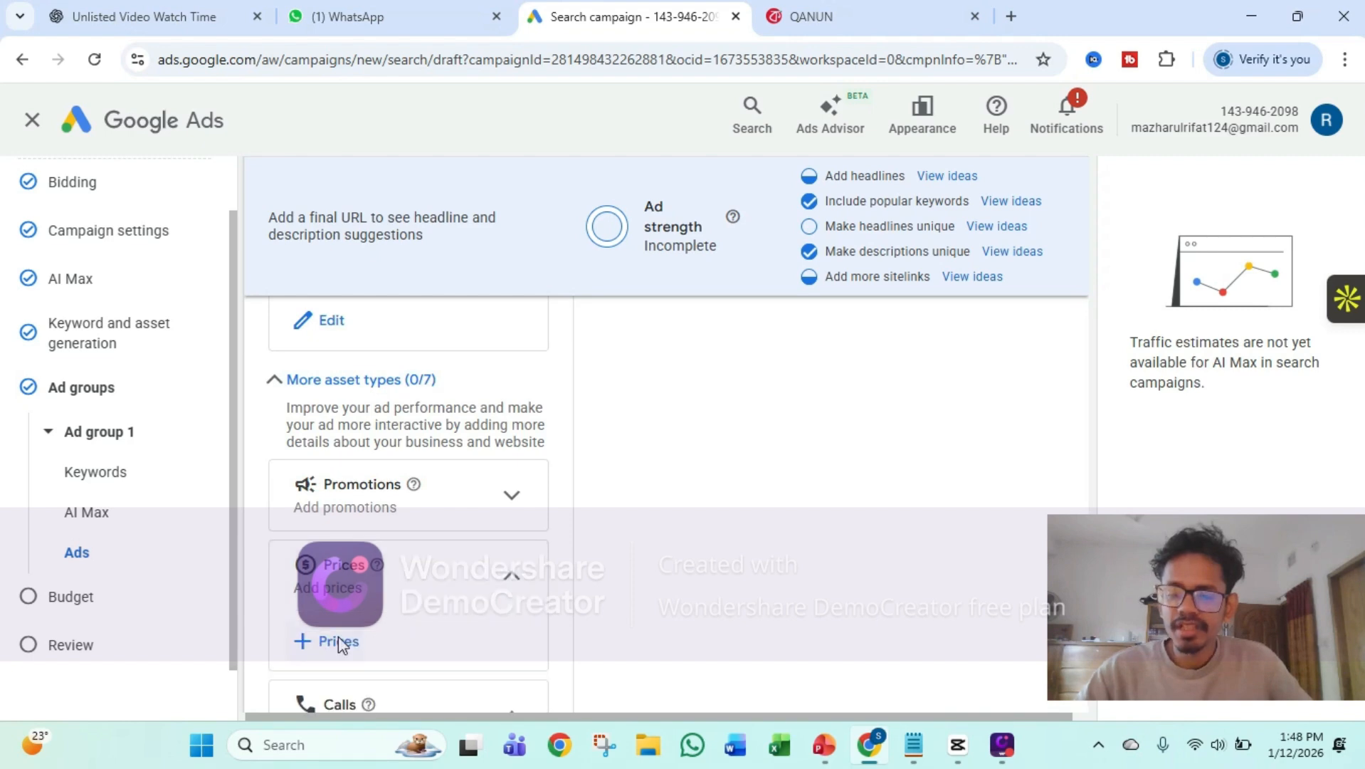
click(338, 640)
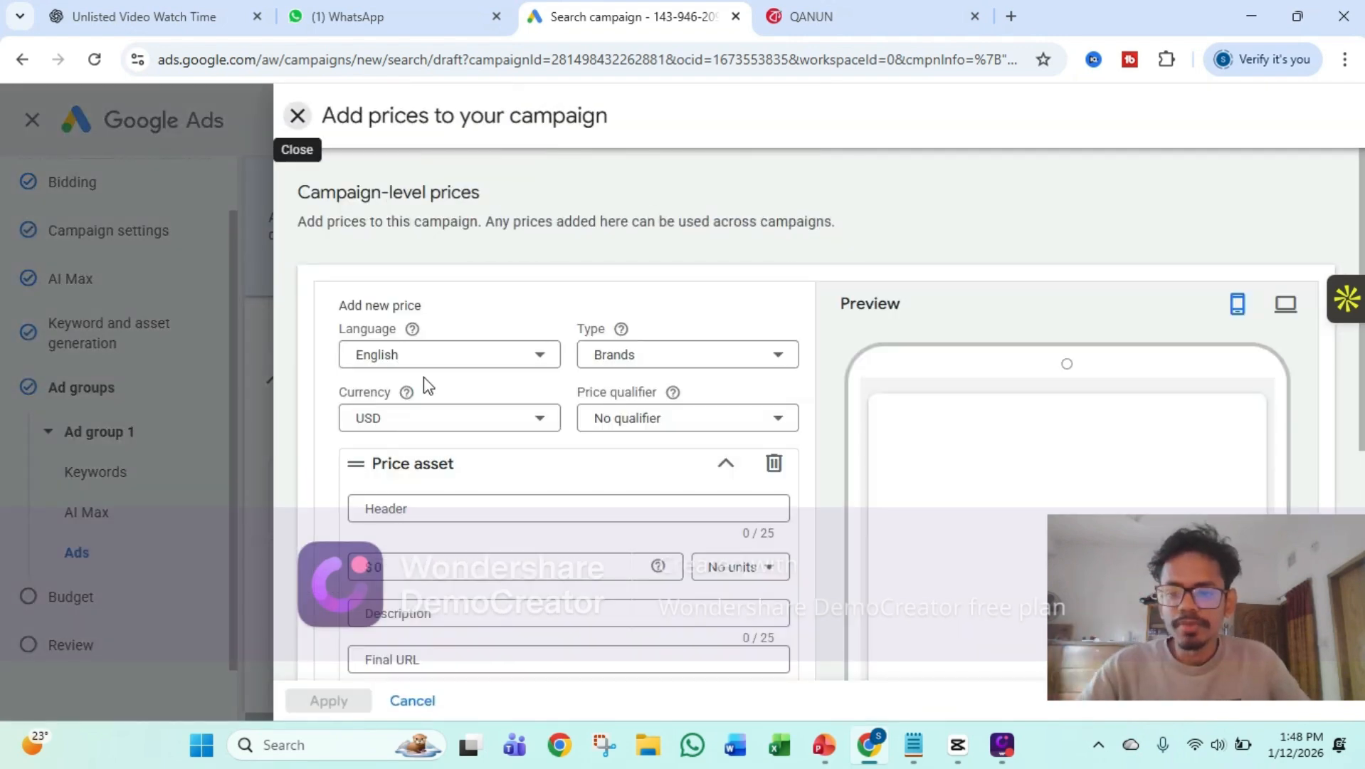
click(450, 430)
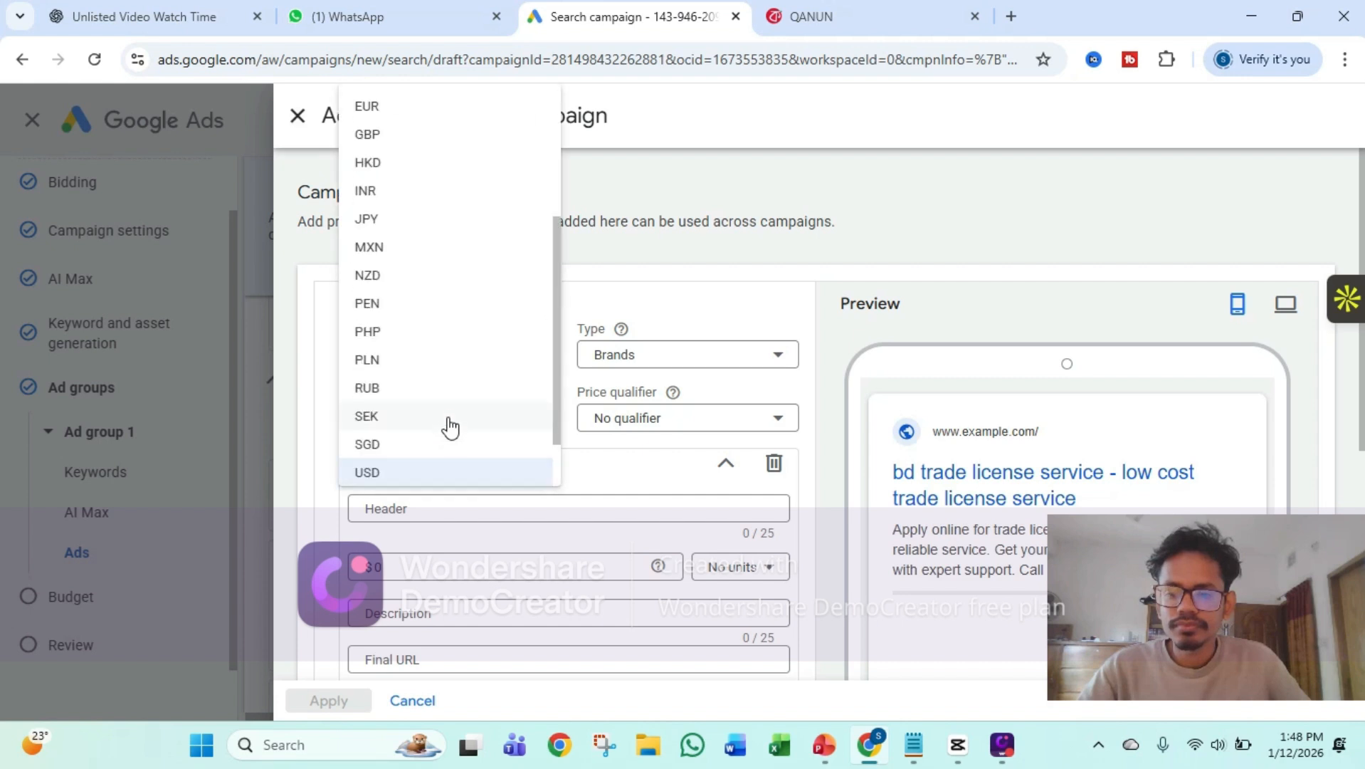
scroll(448, 370, up, 3)
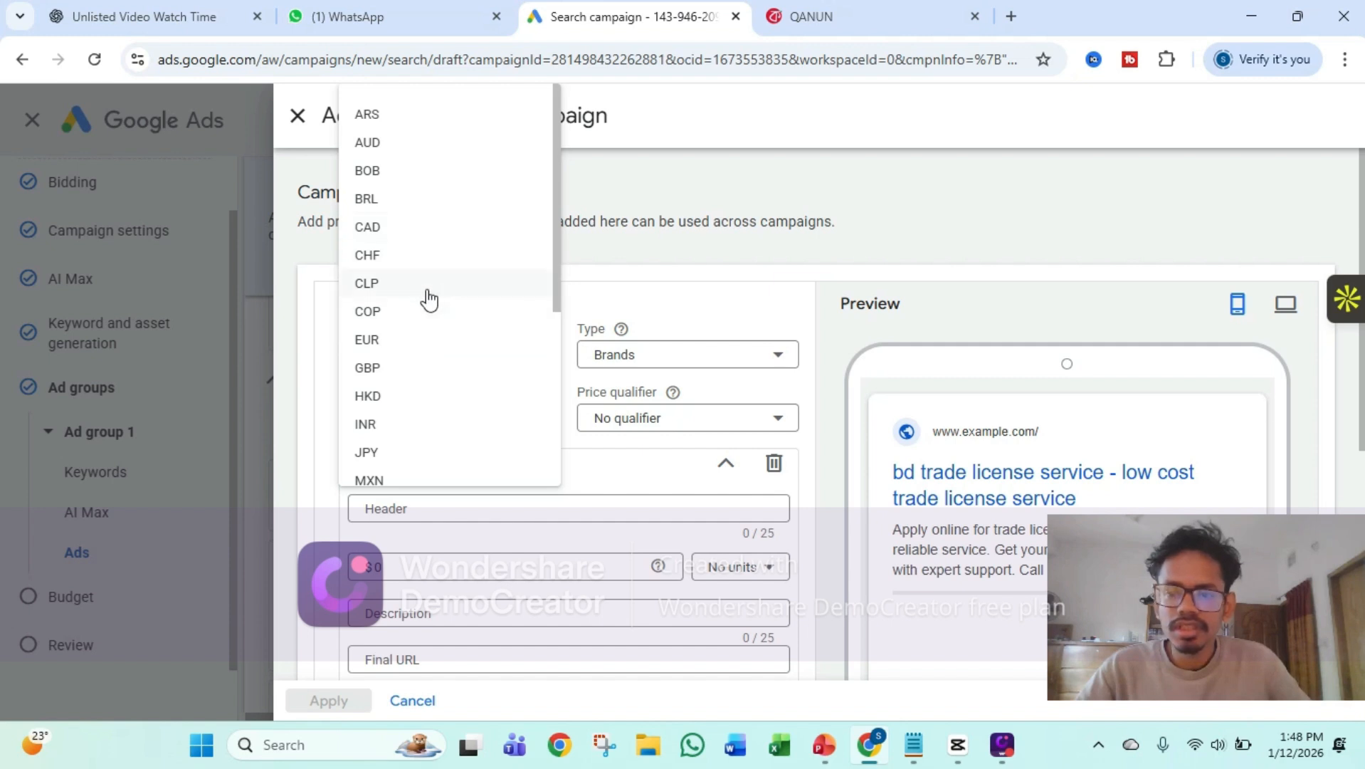
click(582, 276)
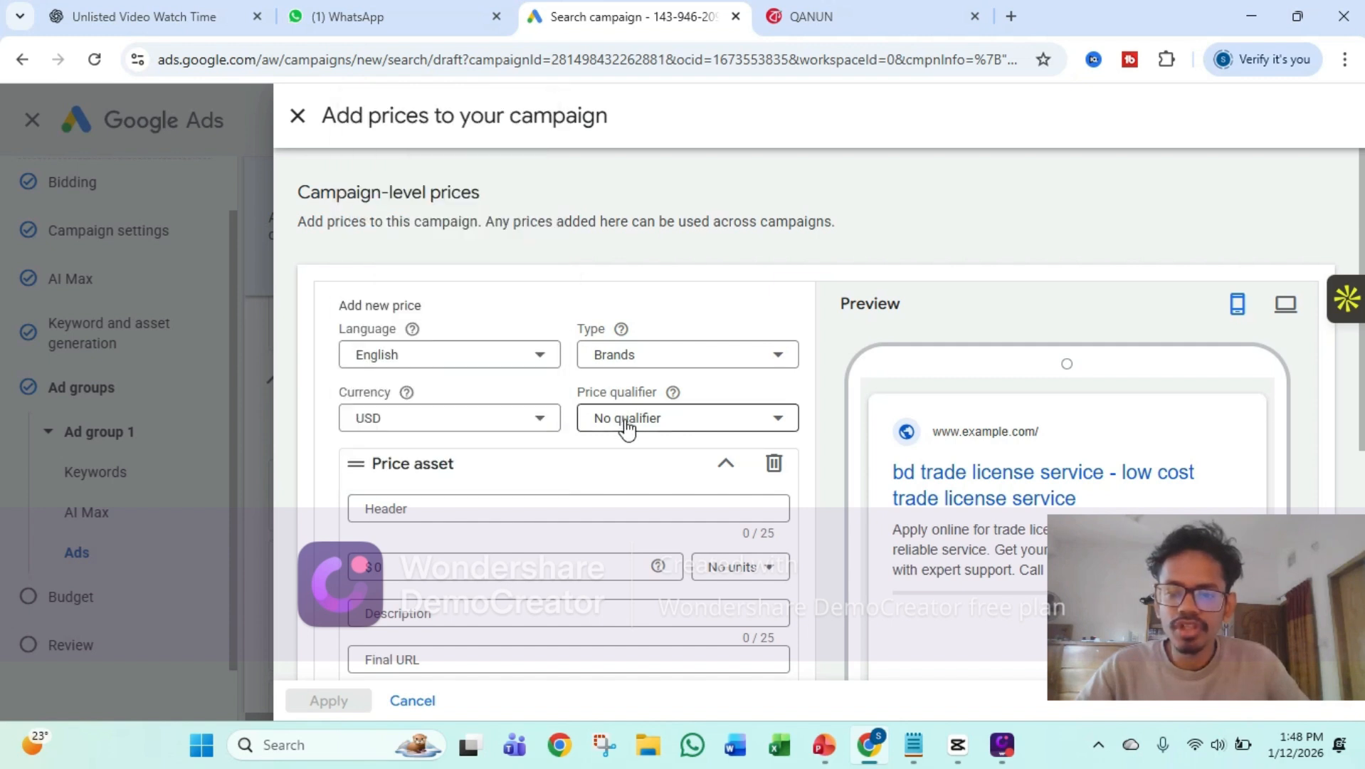
Set the price qualifier to From, enter a price of $5 for the first price asset and try to save it
click(626, 425)
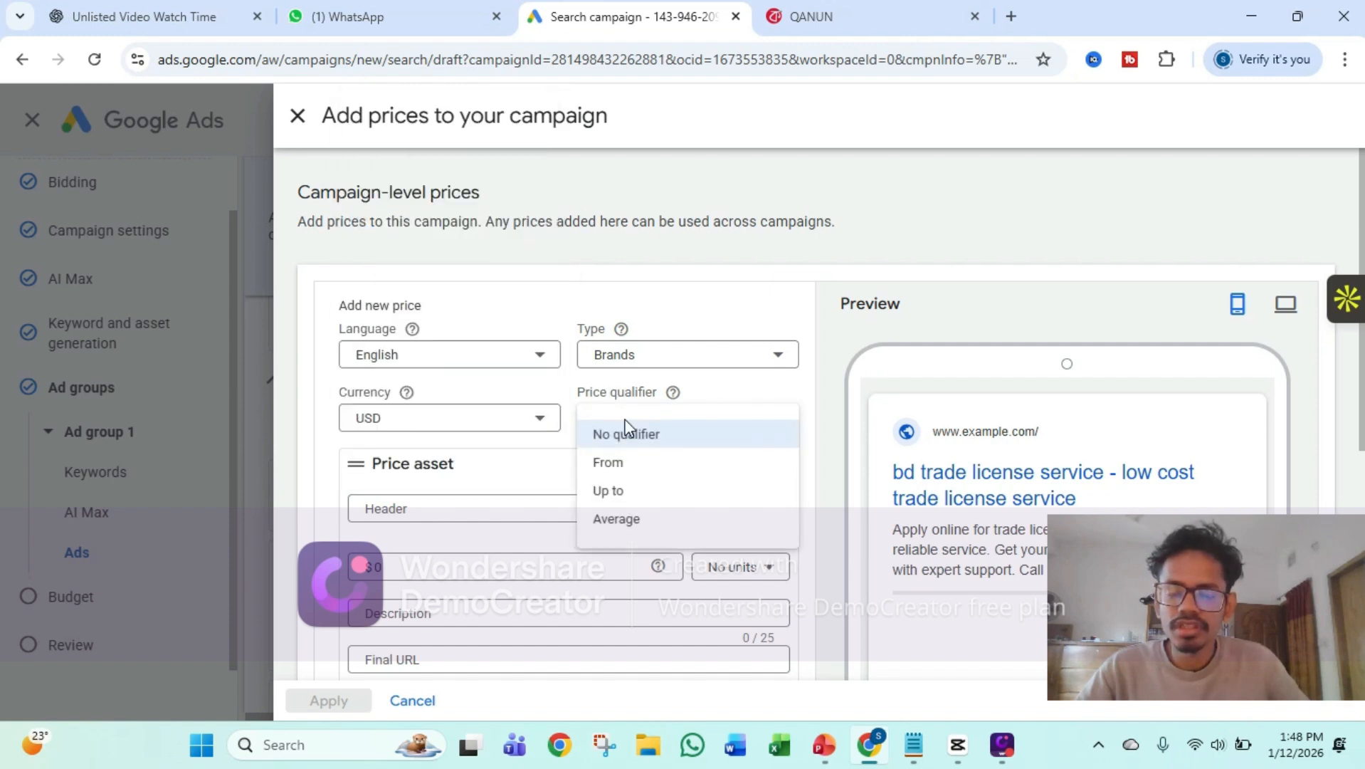
click(637, 464)
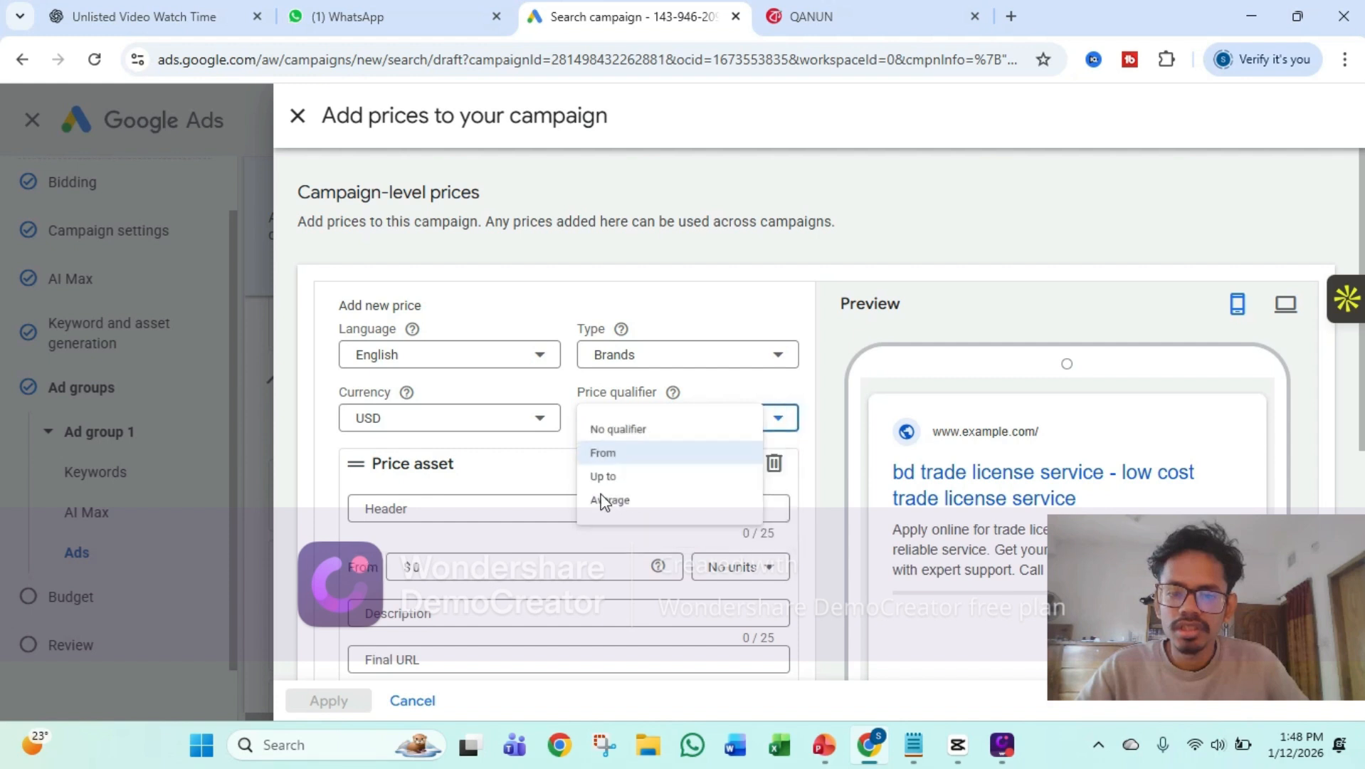
click(442, 567)
text(0)
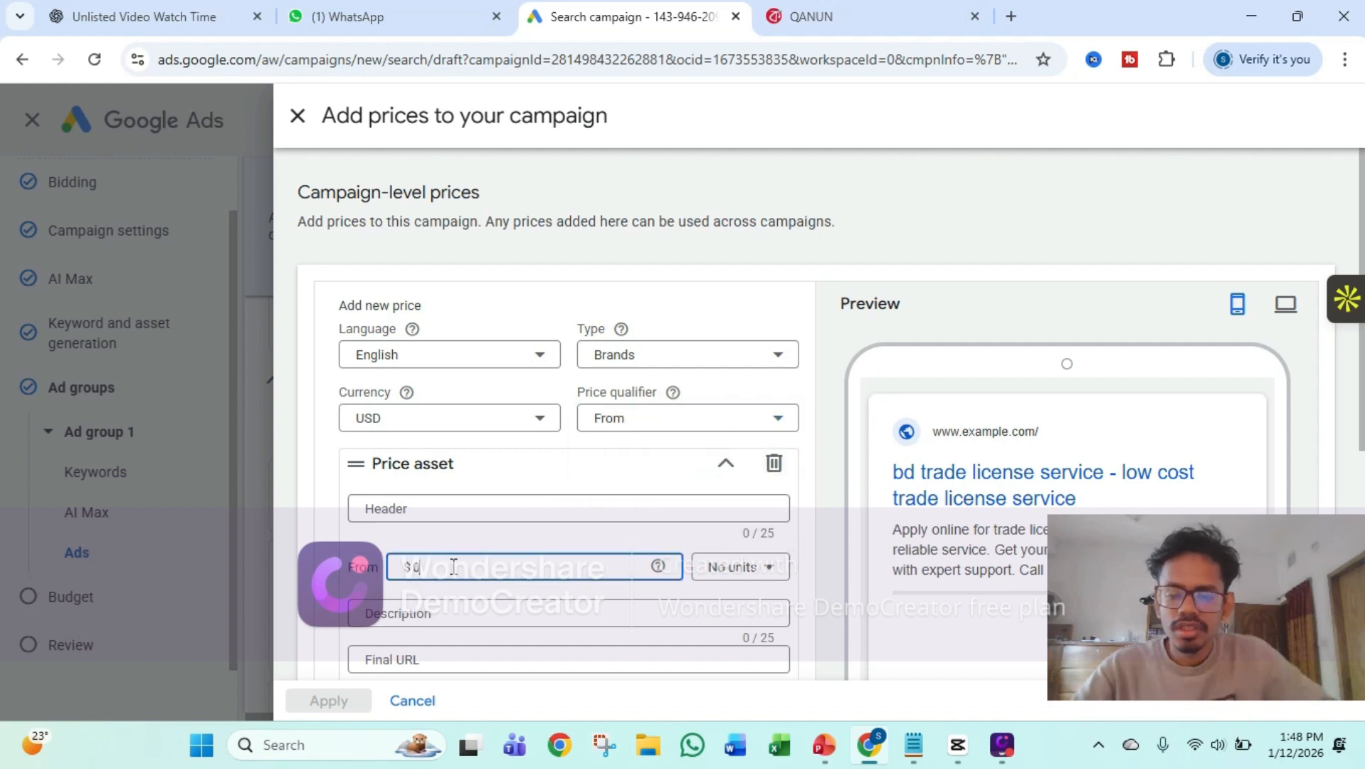
key(BackSpace)
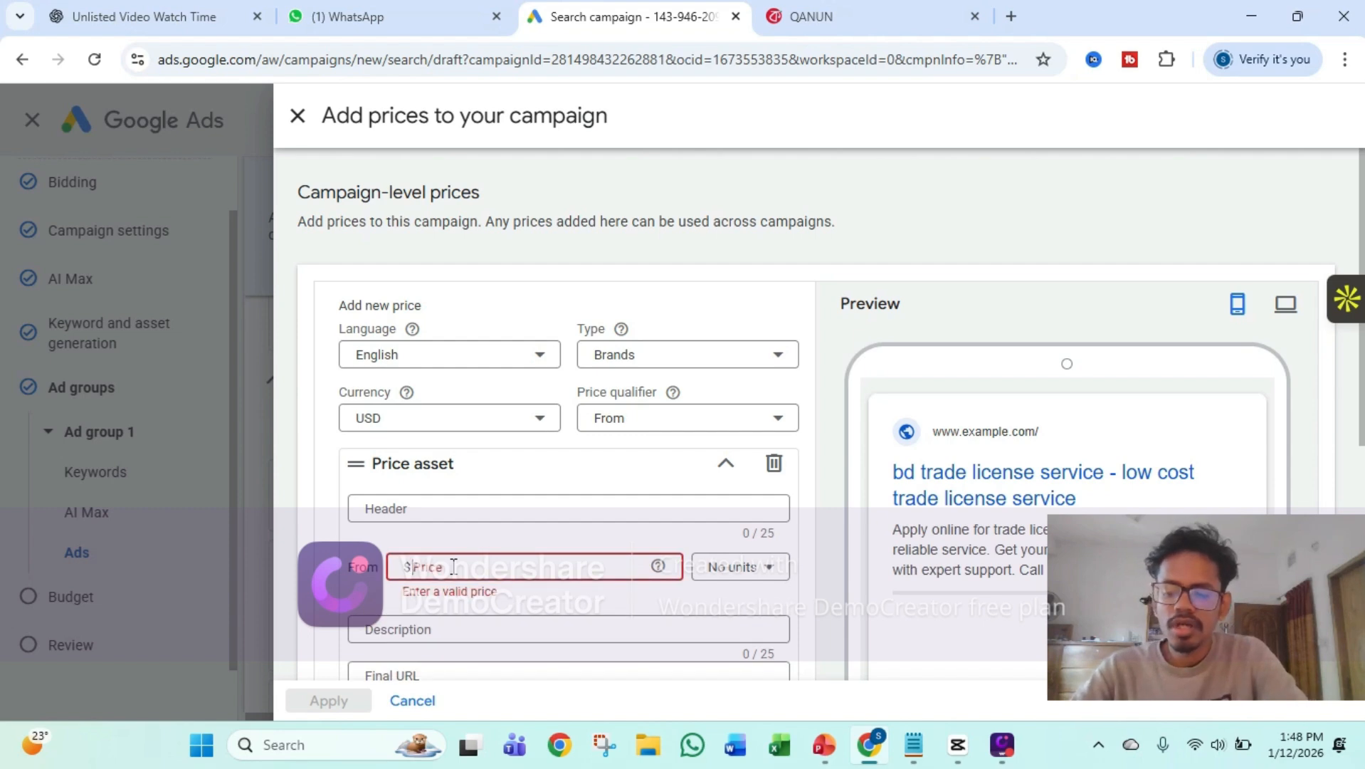
text(5)
scroll(459, 566, down, 4)
scroll(459, 565, down, 2)
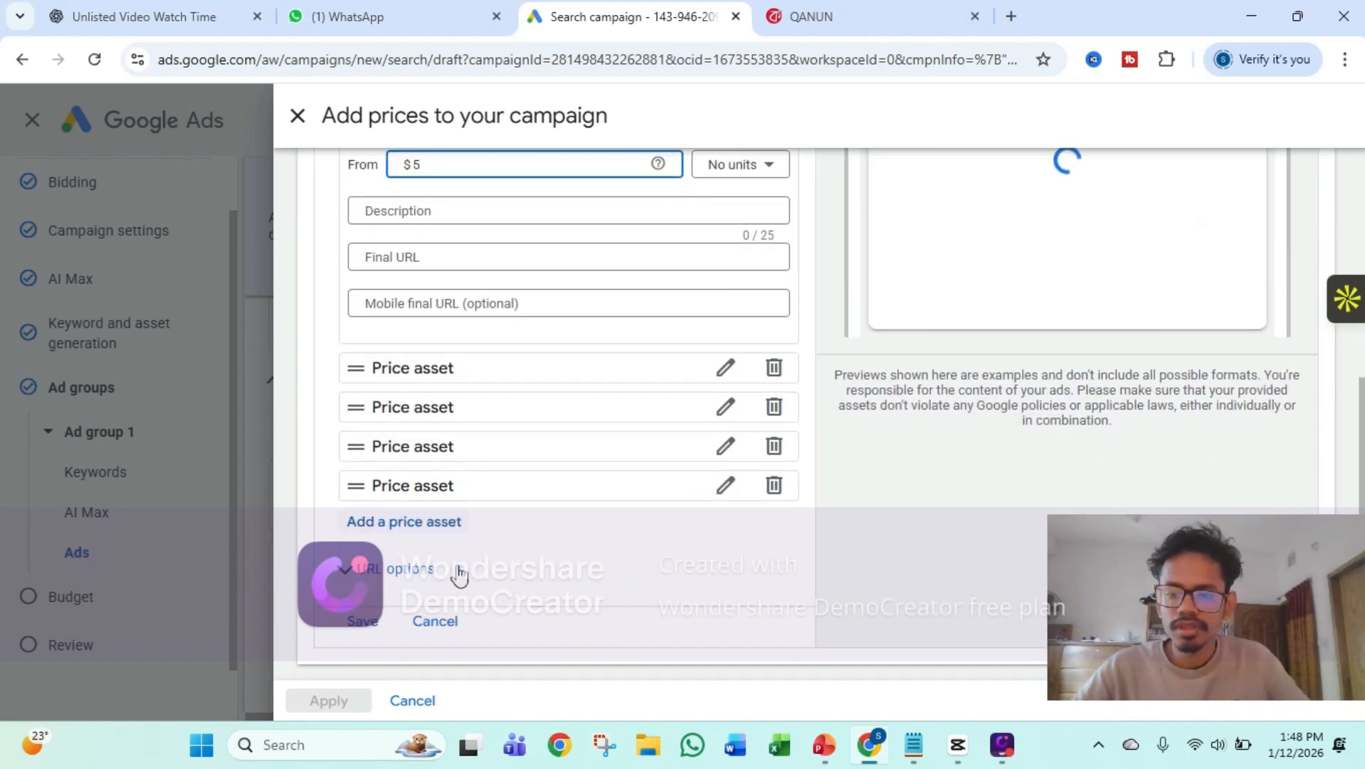
click(375, 623)
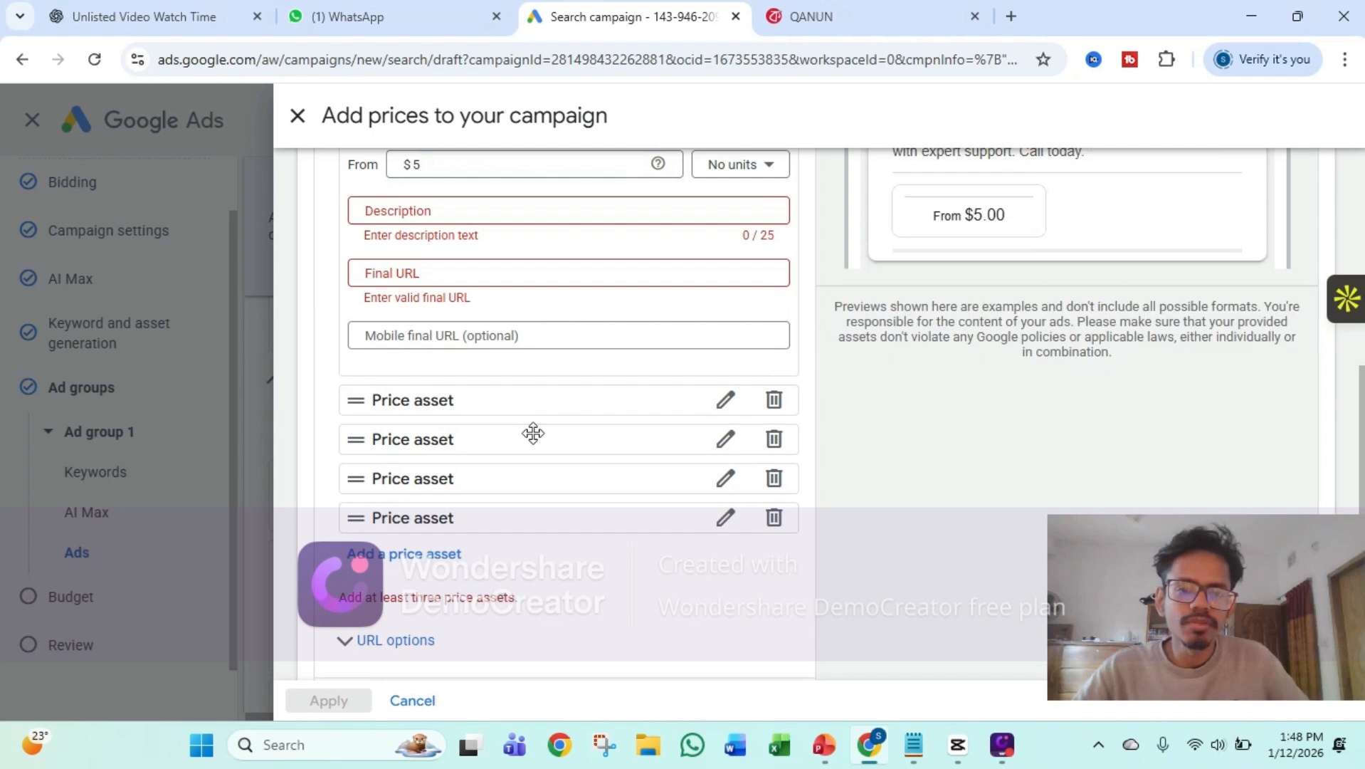
Close the campaign prices form and discard the unfinished price asset
scroll(569, 338, up, 2)
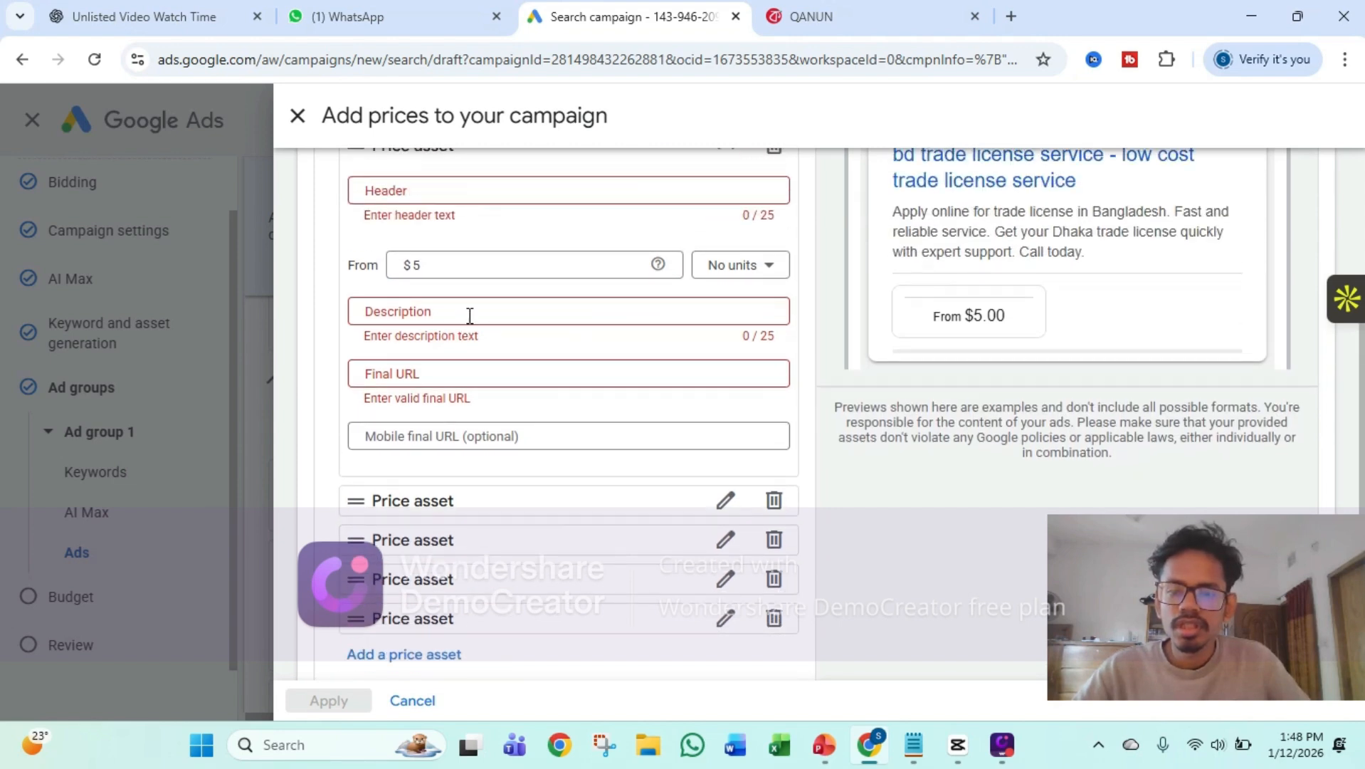
scroll(471, 310, up, 3)
click(477, 299)
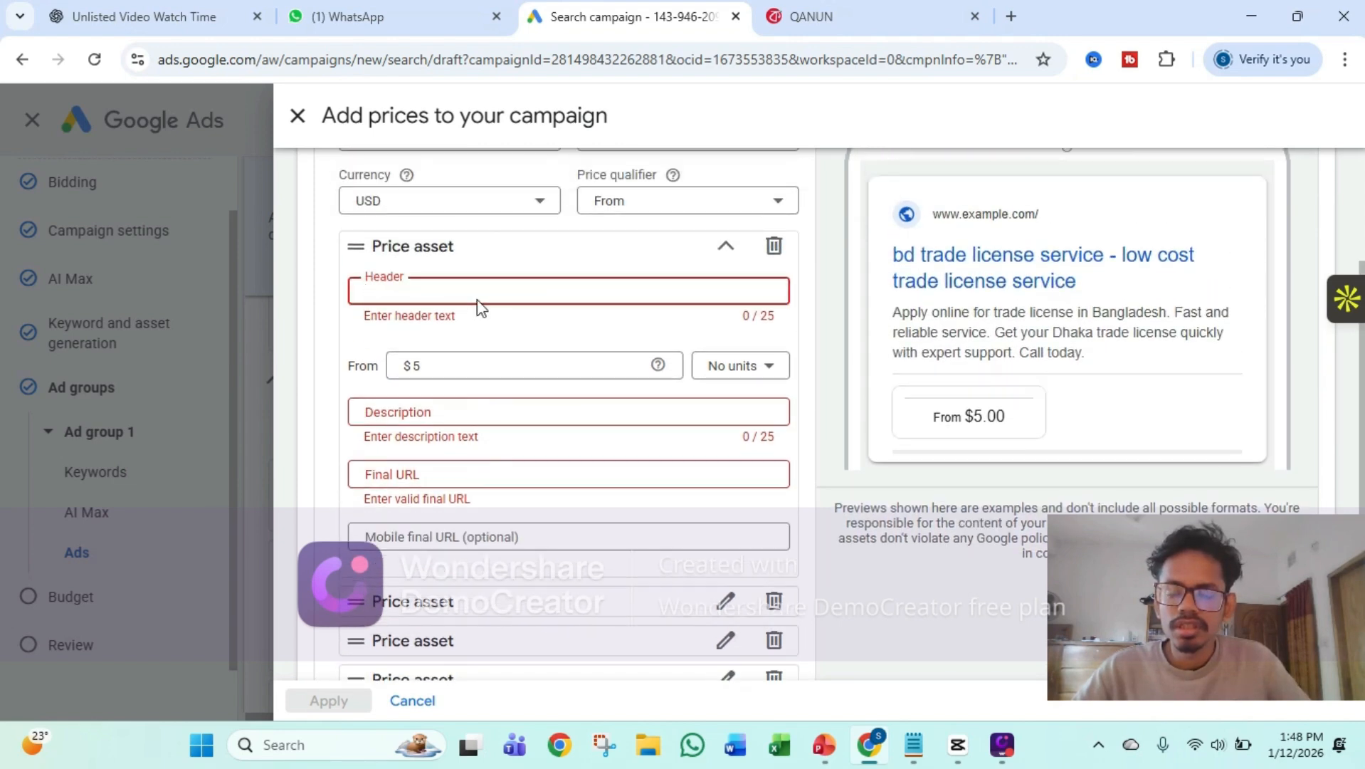
click(298, 123)
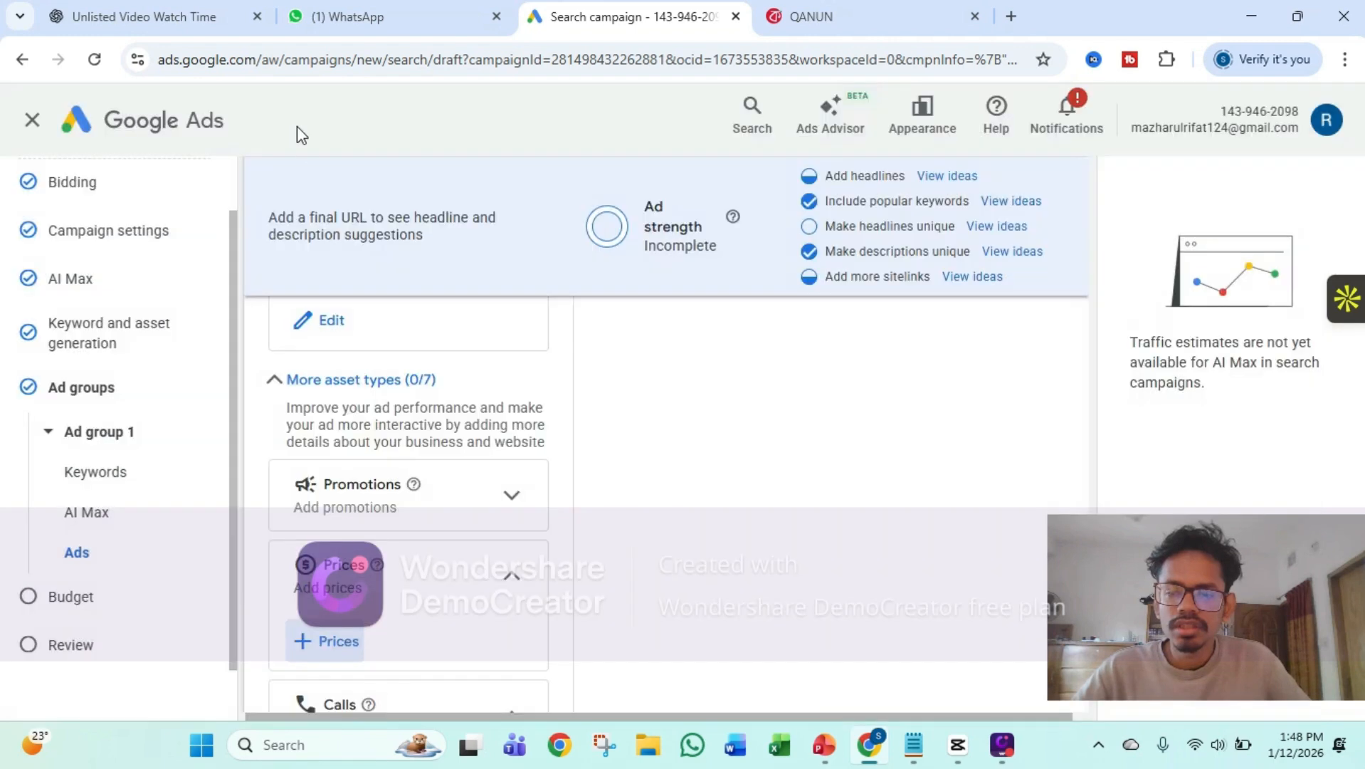
Save the ad in Ad group 1 and continue from the ad groups overview to the budget settings
scroll(448, 406, down, 3)
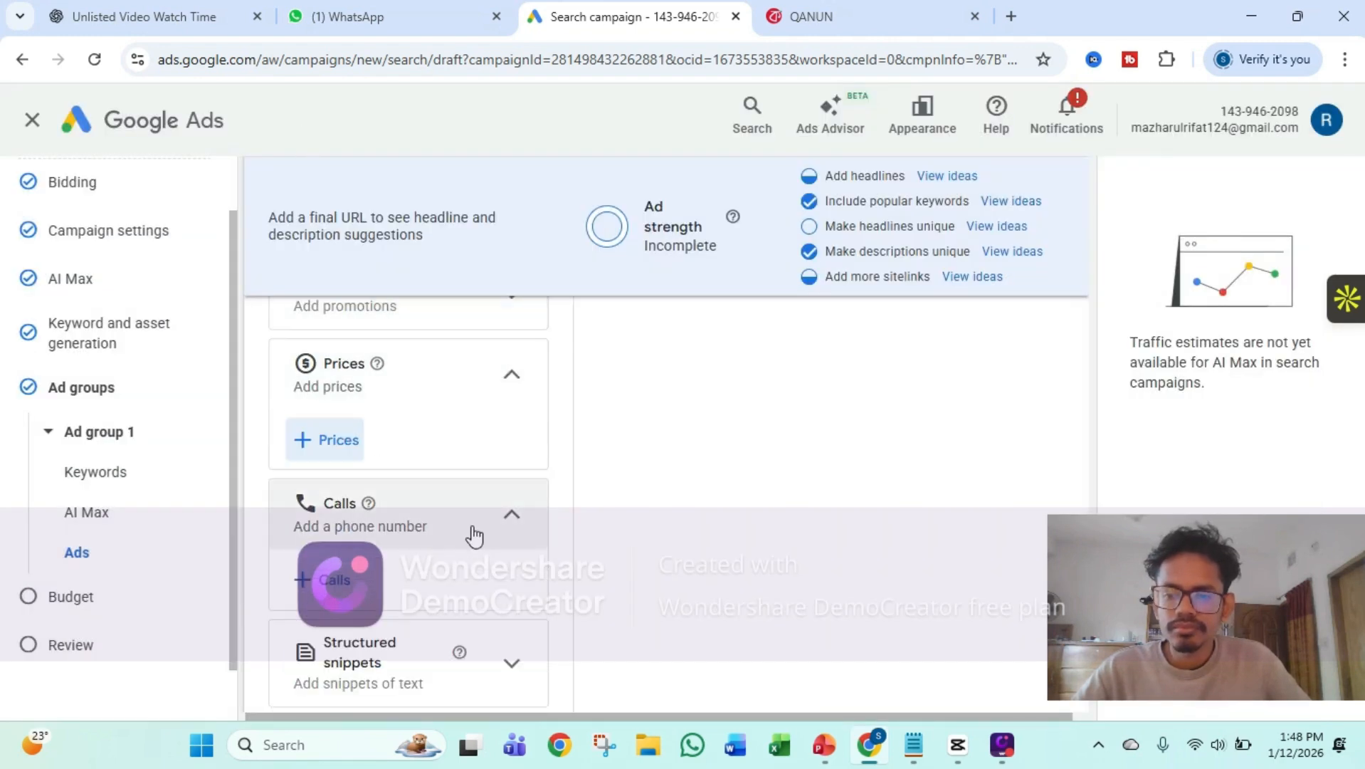
scroll(472, 533, down, 3)
scroll(475, 546, down, 3)
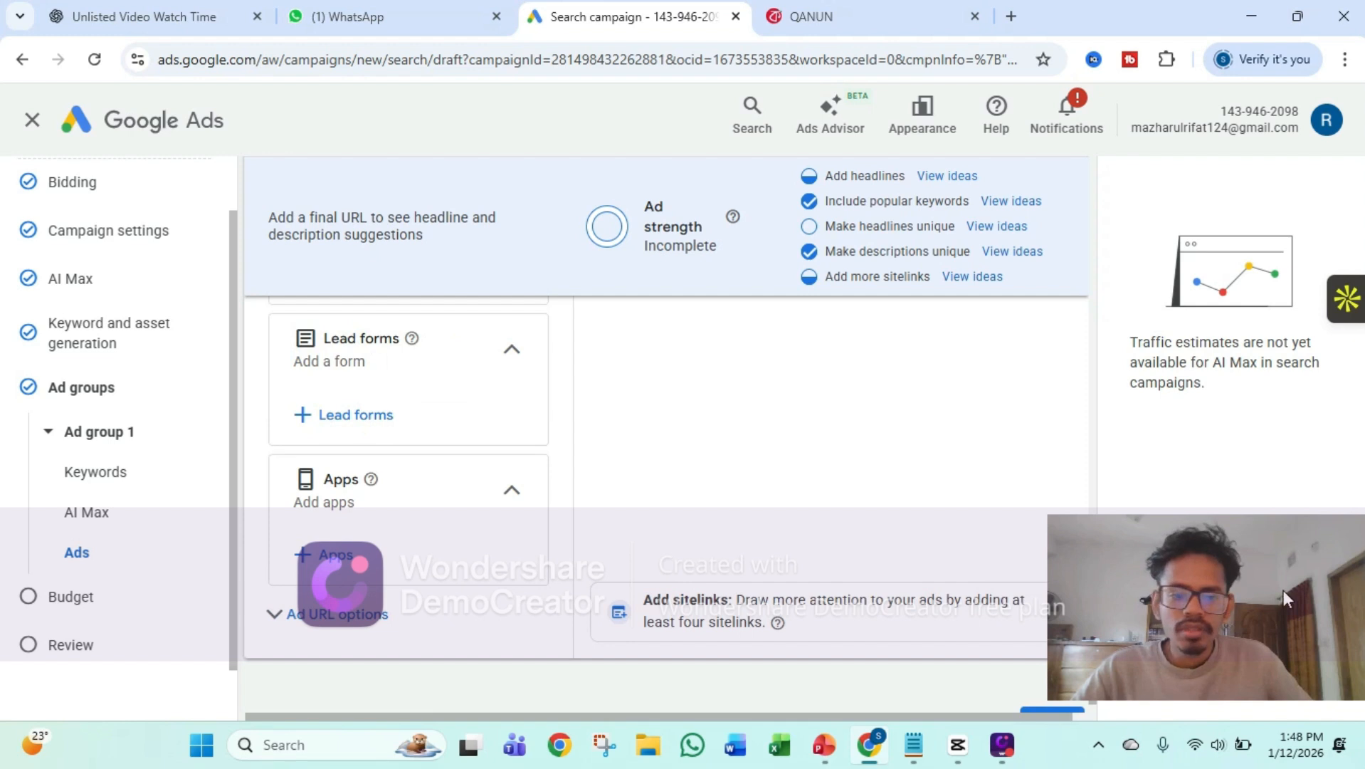
scroll(1037, 547, down, 1)
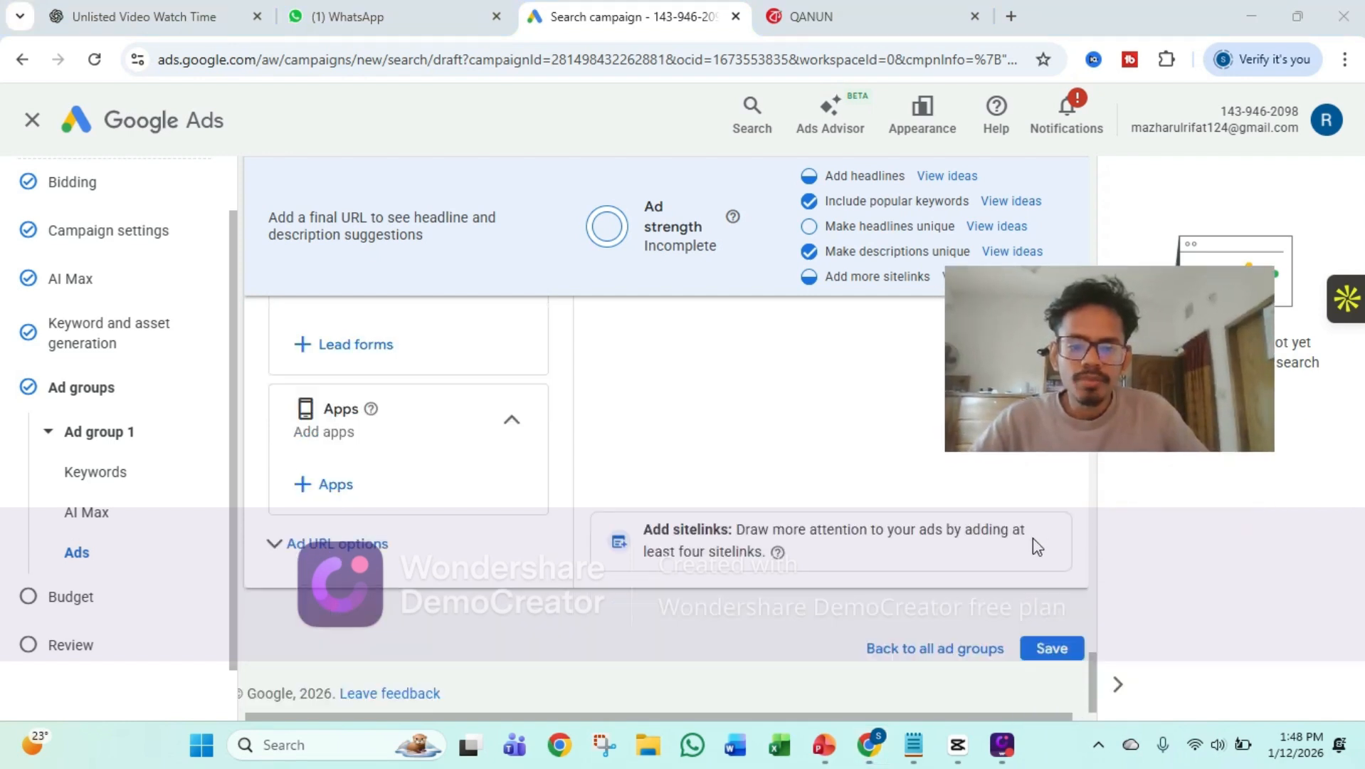
click(1067, 649)
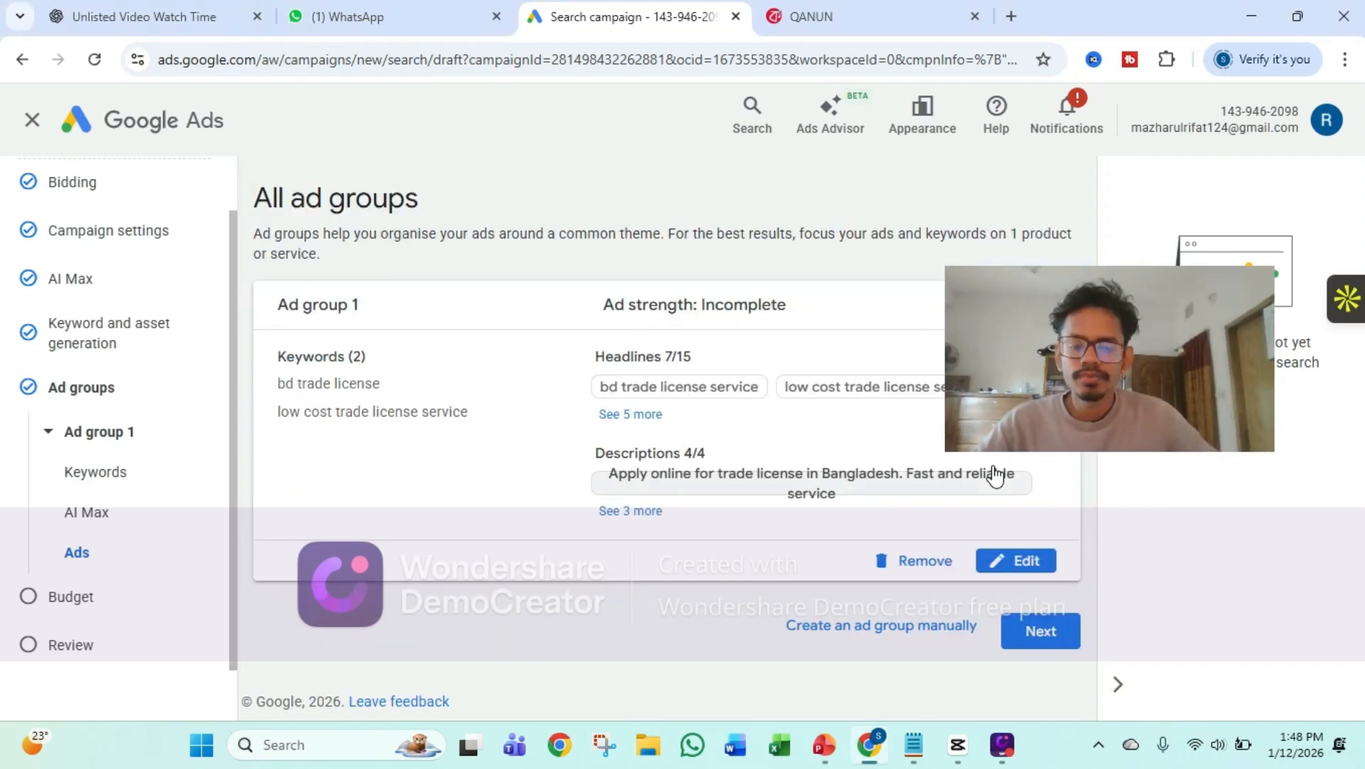
click(1039, 649)
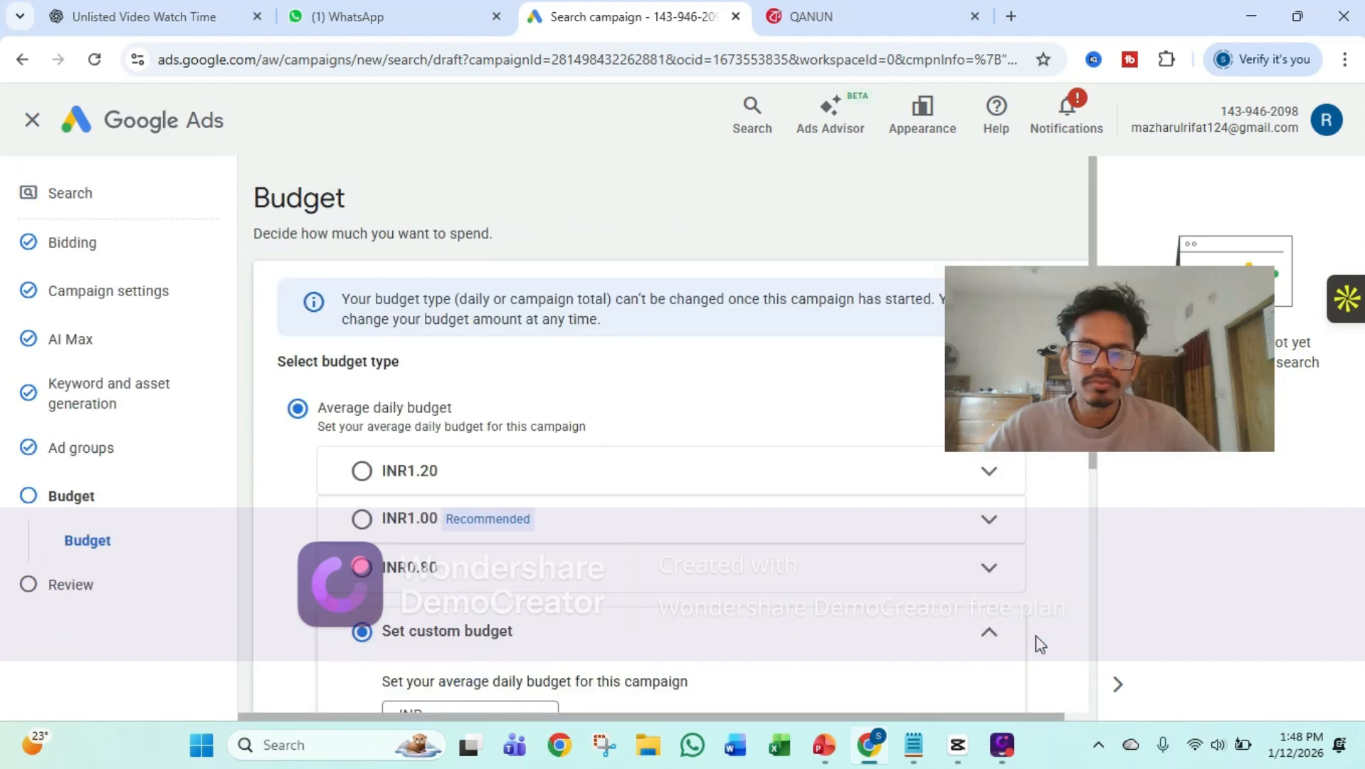
Set a custom average daily budget of INR 1000 for the campaign and continue to the review
scroll(740, 477, down, 1)
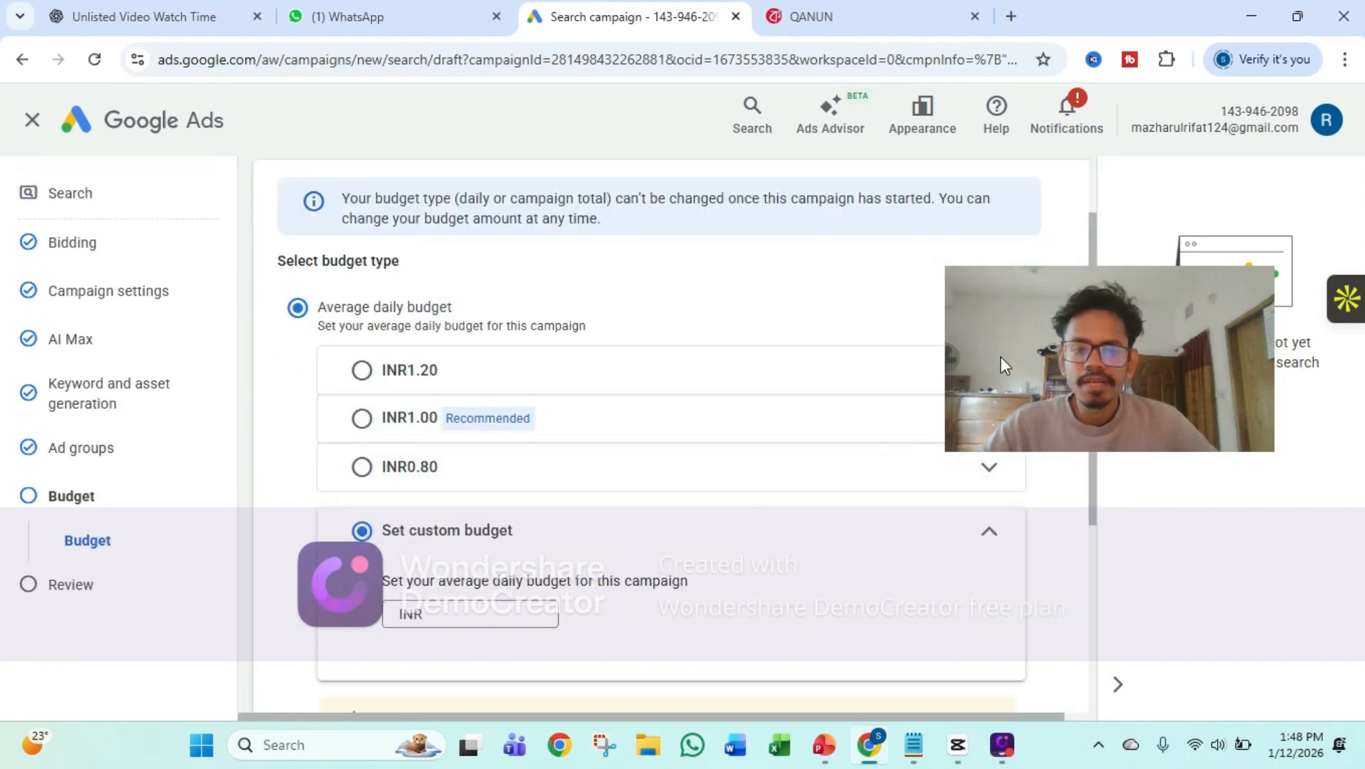
drag(1001, 356, 1121, 608)
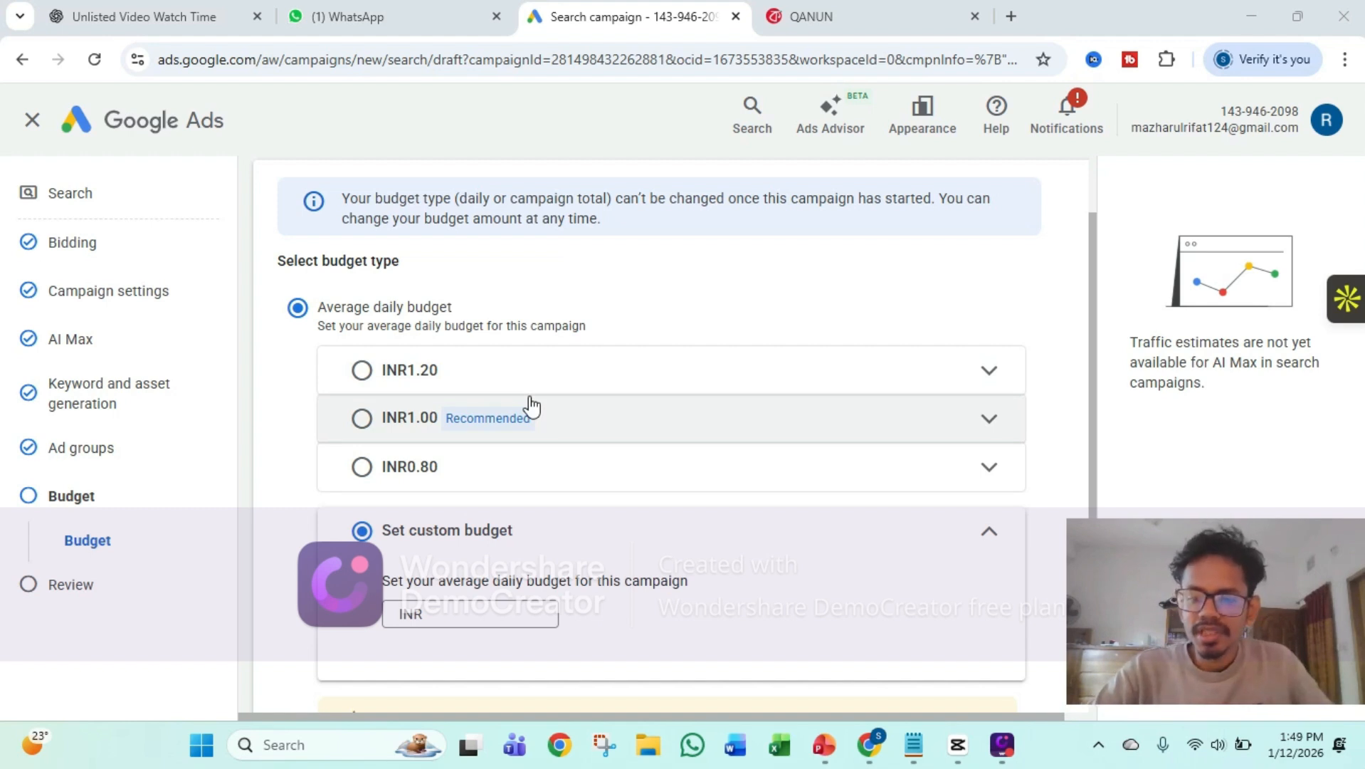
click(458, 614)
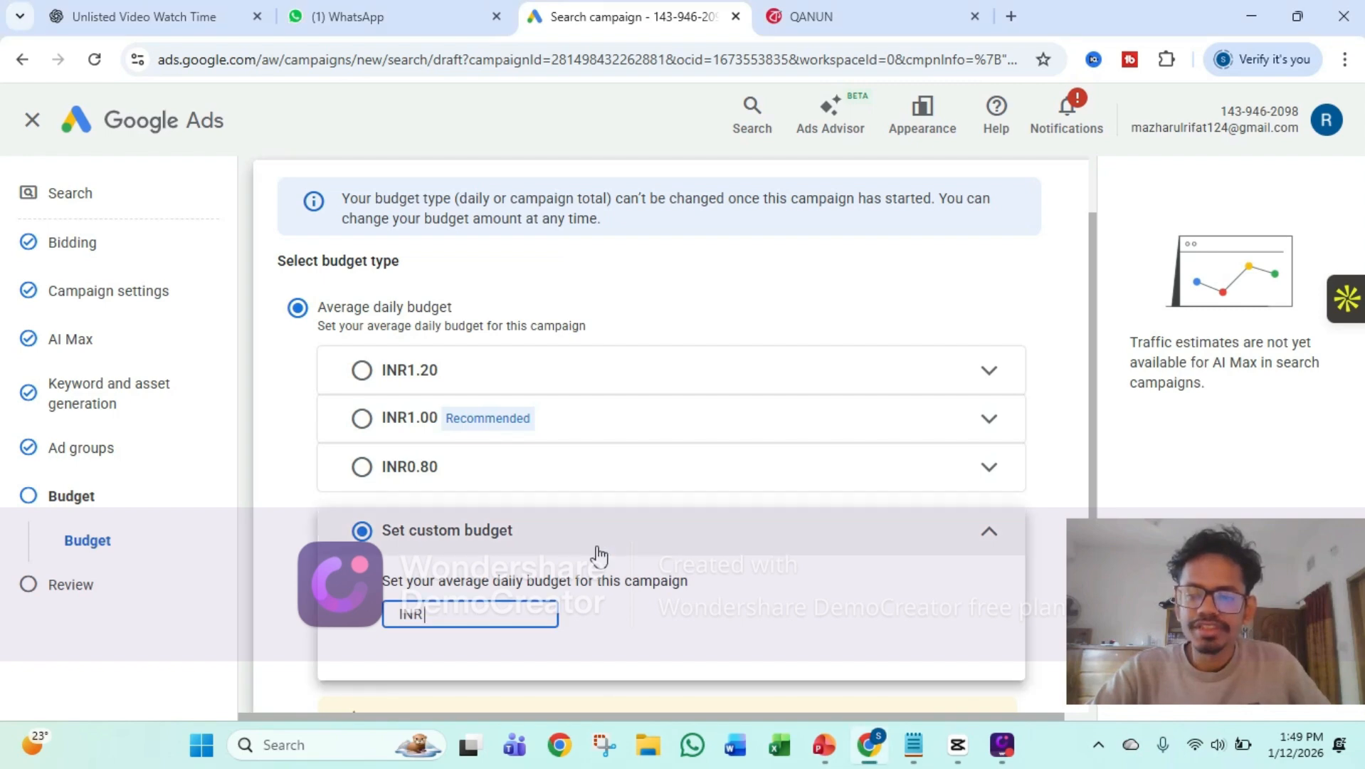
scroll(596, 556, down, 3)
text(1000)
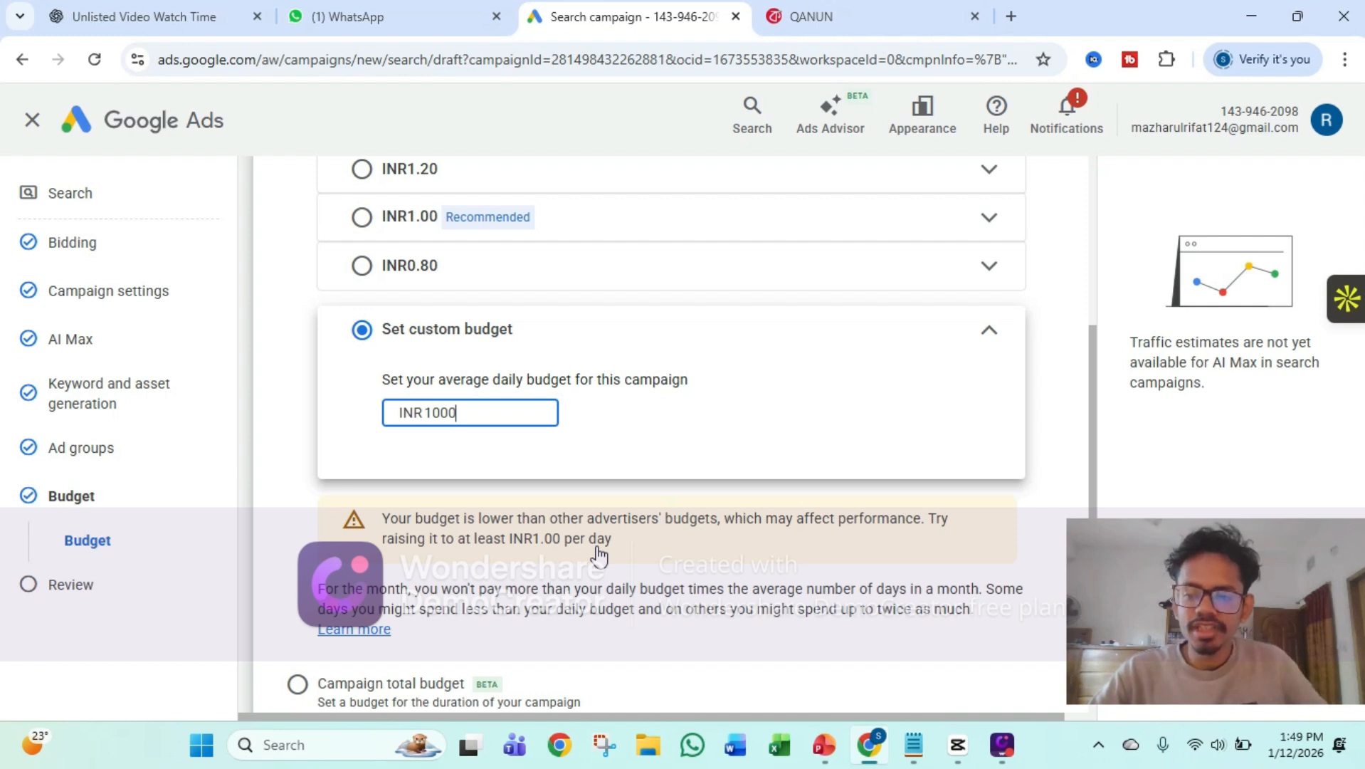
scroll(604, 545, down, 1)
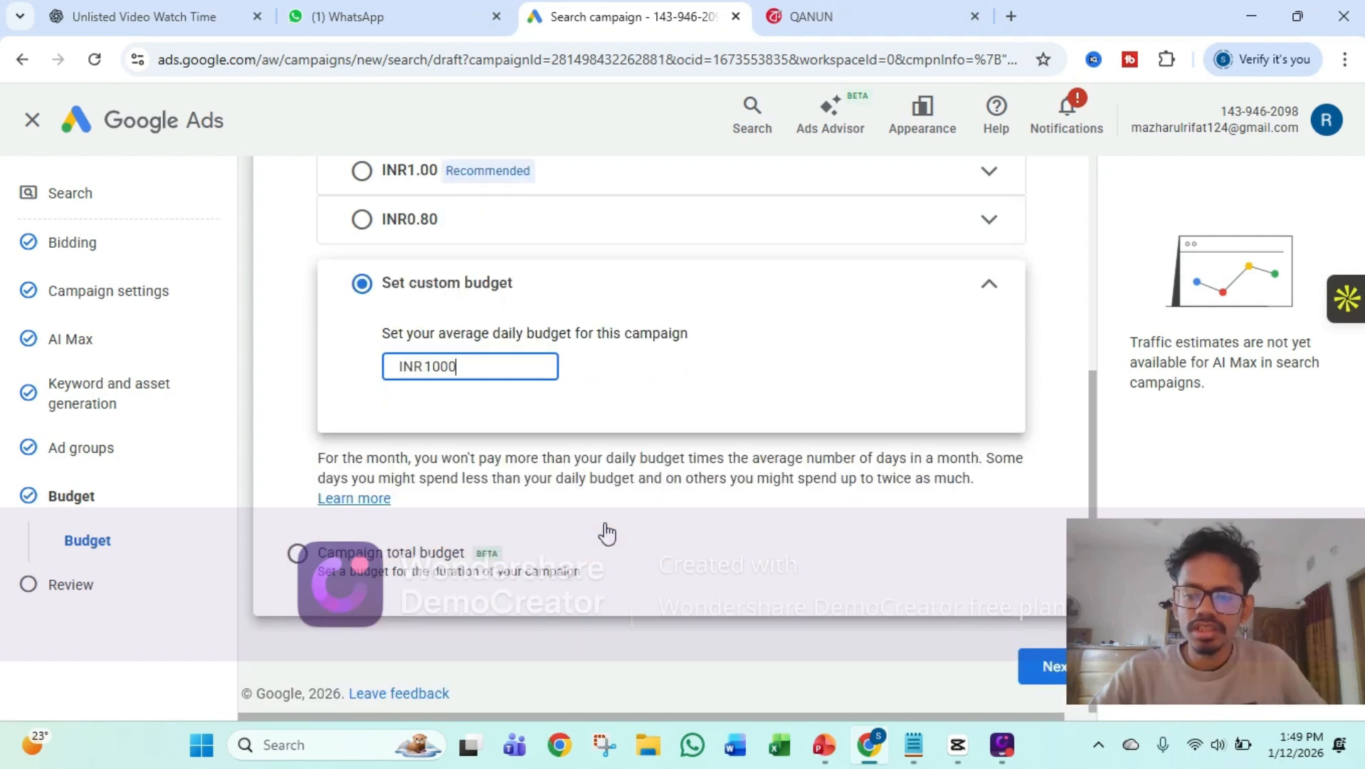
drag(1120, 646, 1142, 557)
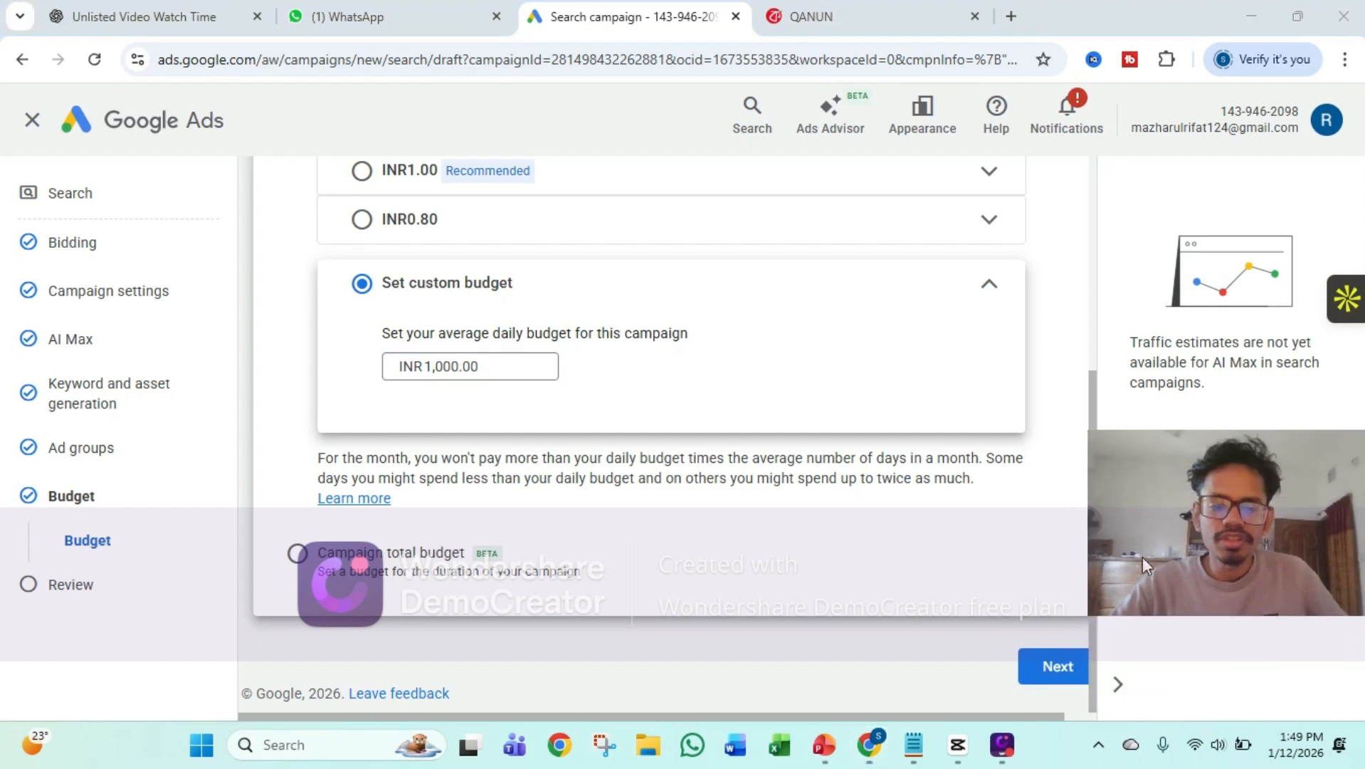
click(1043, 669)
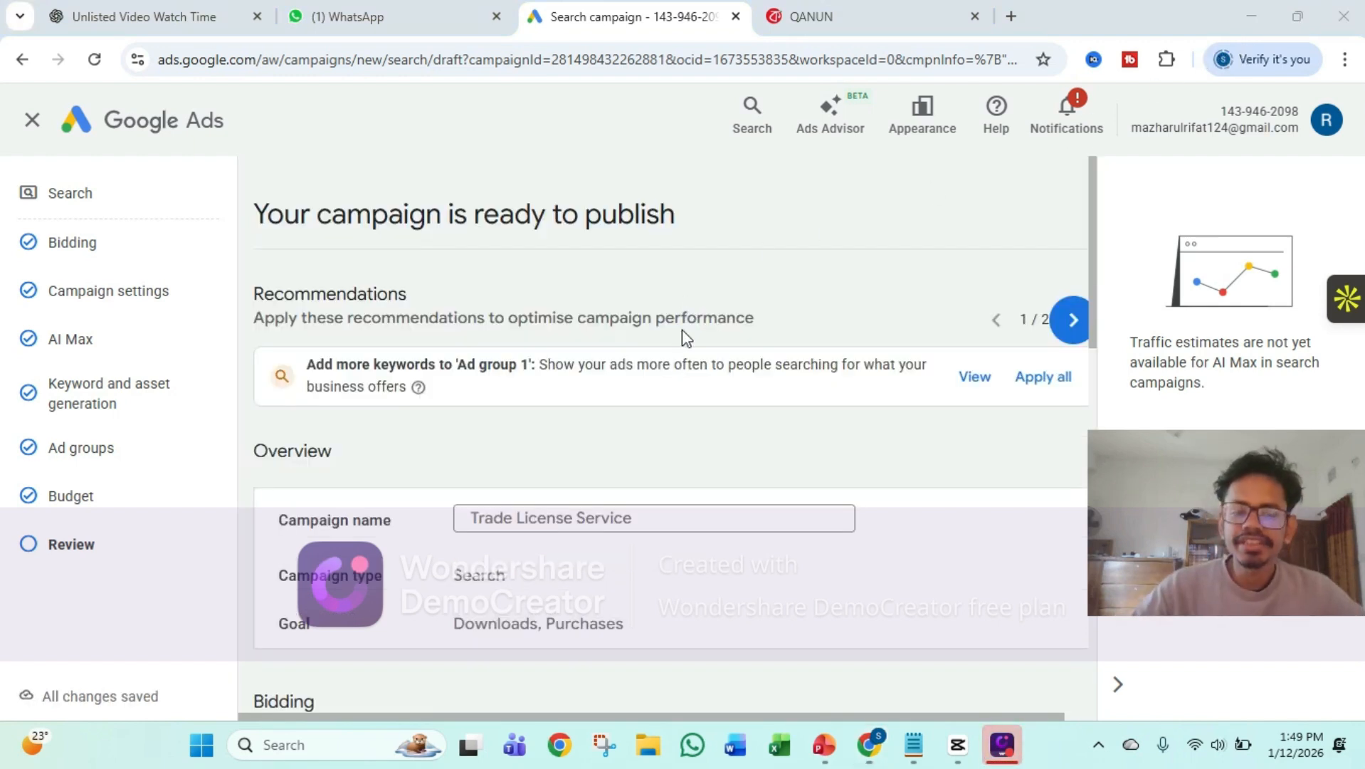
Check the summary of the Trade License Service campaign from overview to budget, and publish the campaign
scroll(682, 331, down, 3)
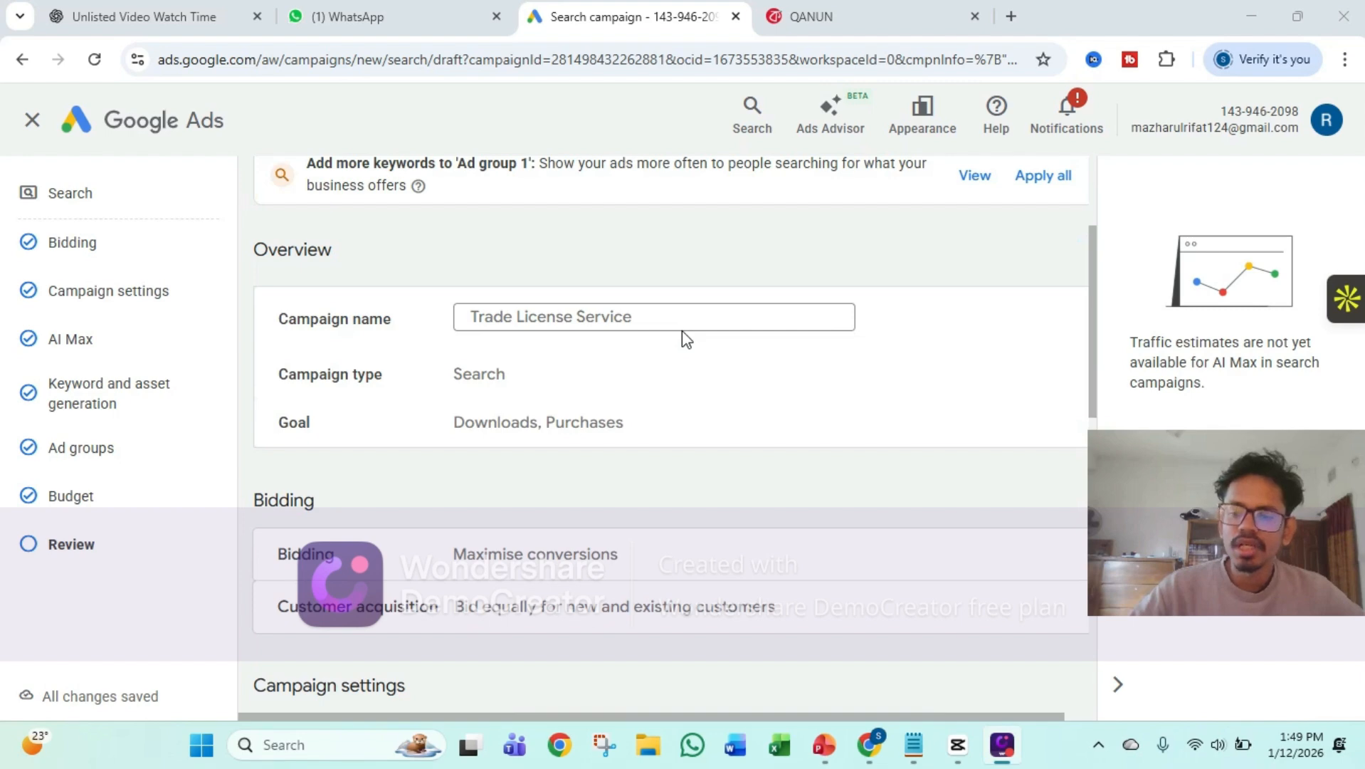
scroll(682, 331, down, 5)
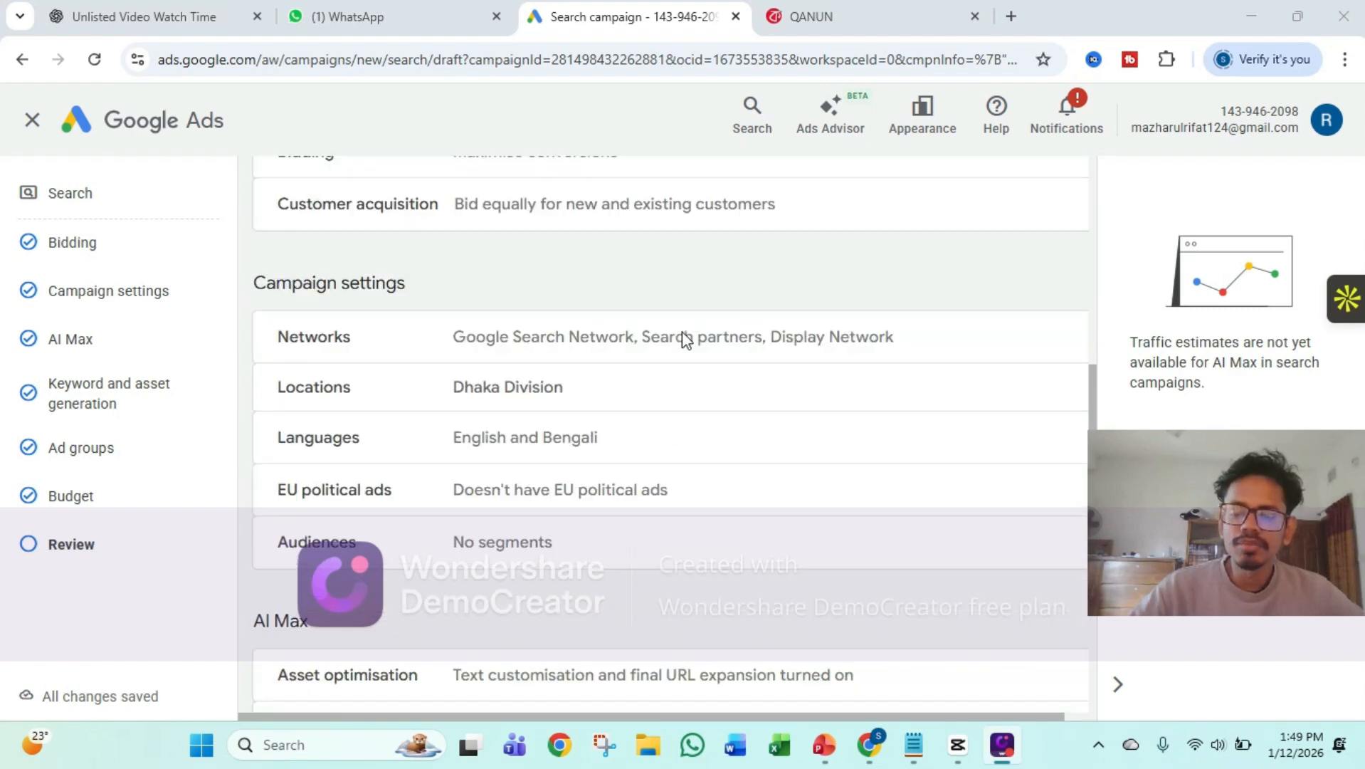
scroll(682, 333, down, 6)
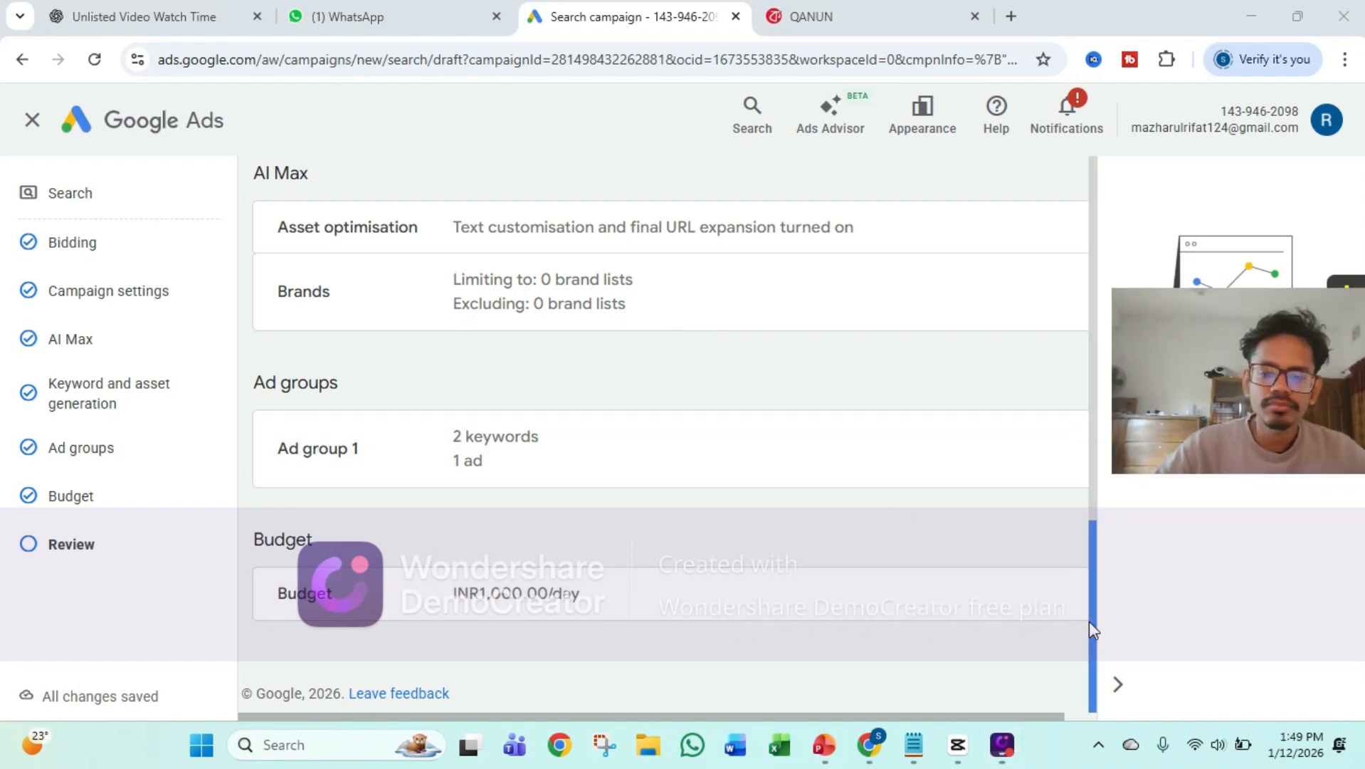
drag(1091, 622, 1079, 648)
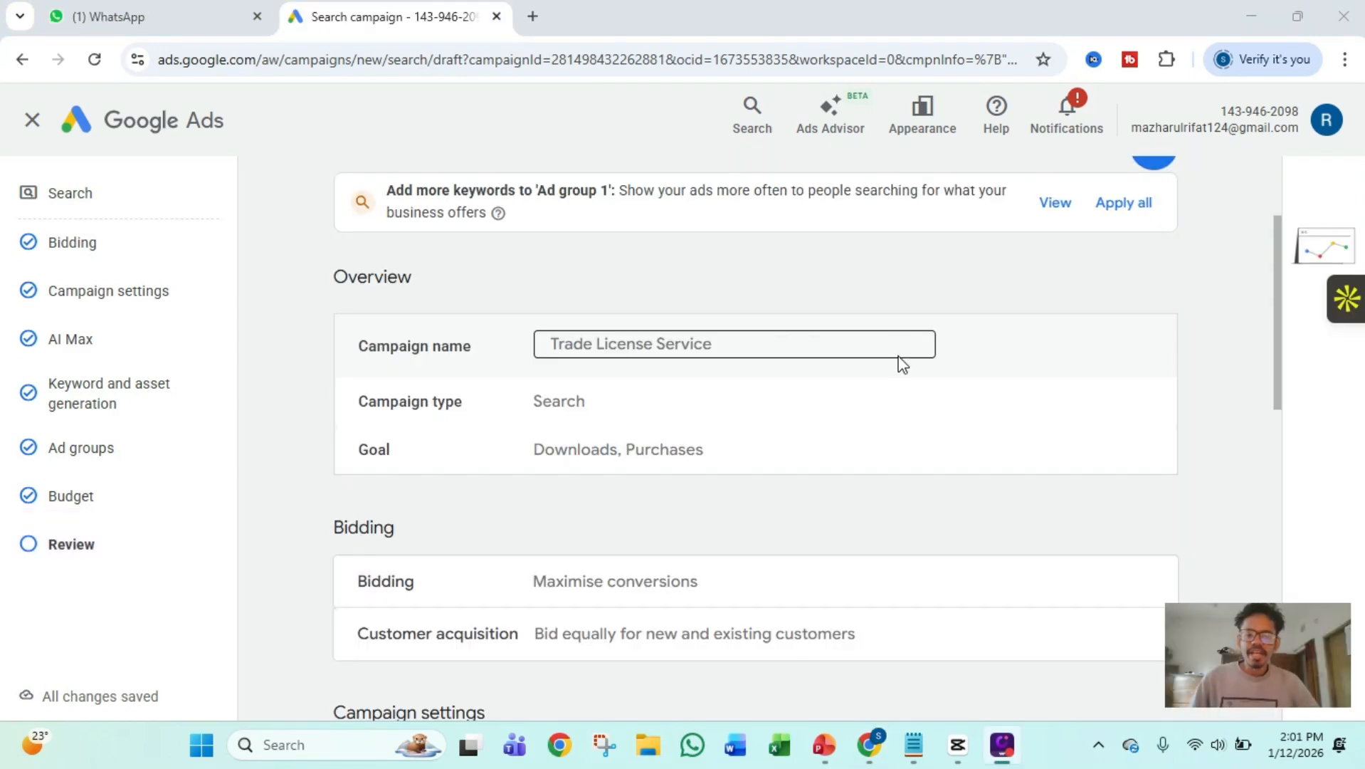
scroll(903, 364, down, 4)
scroll(903, 368, down, 10)
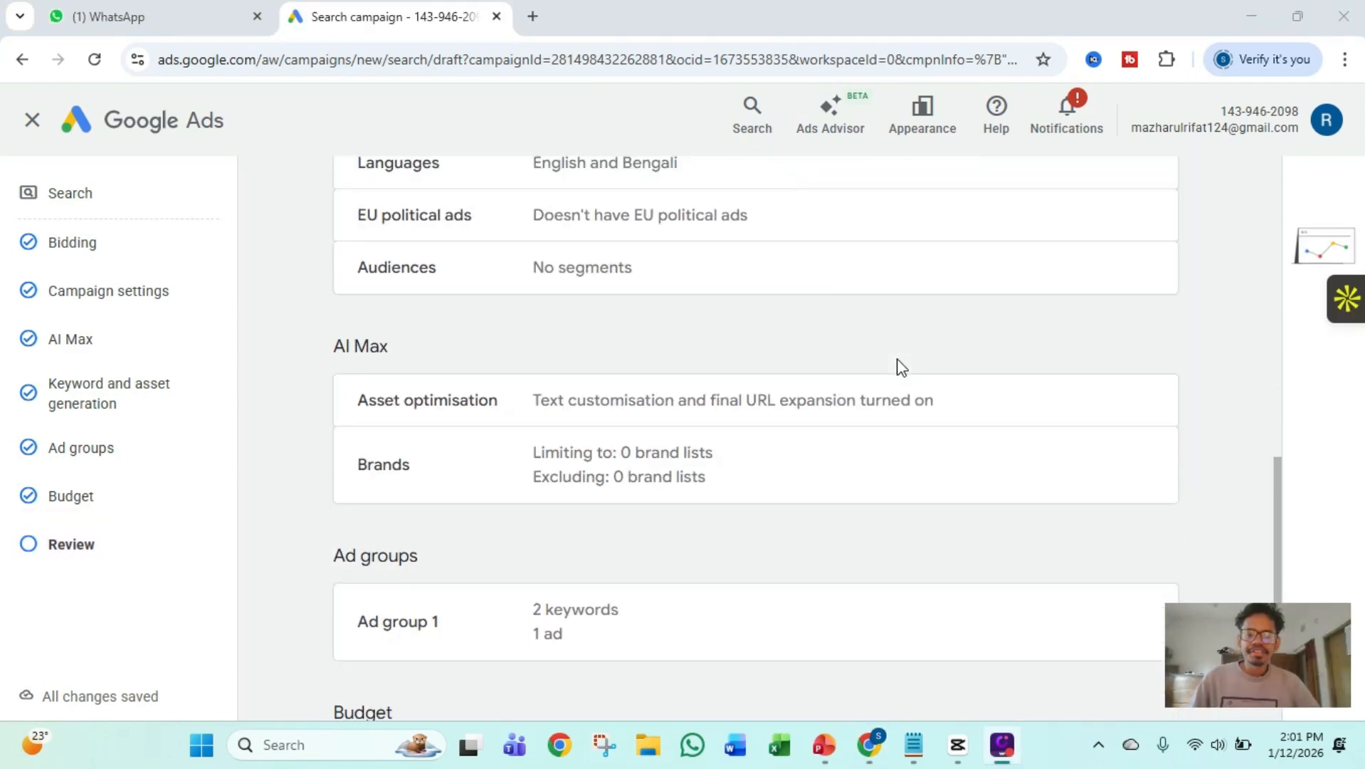
drag(1203, 597, 1240, 502)
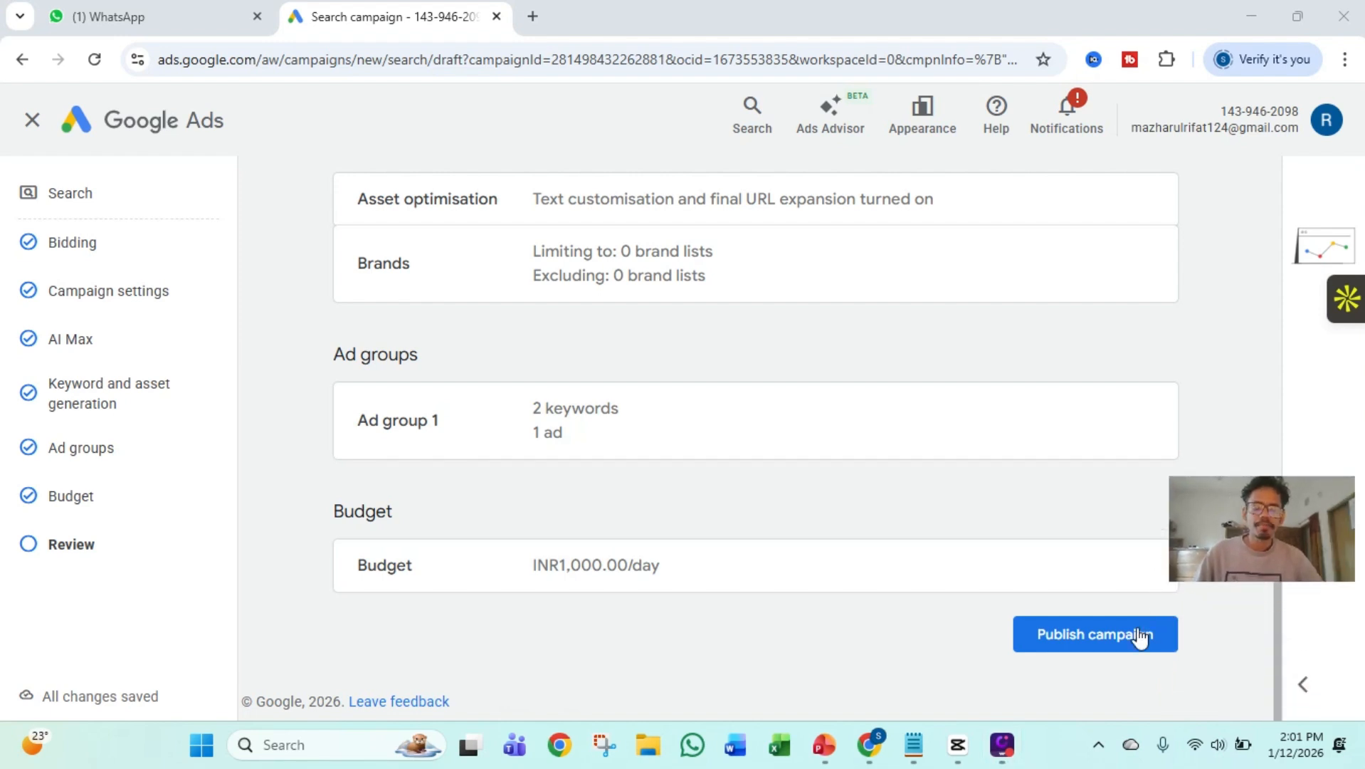
click(1098, 637)
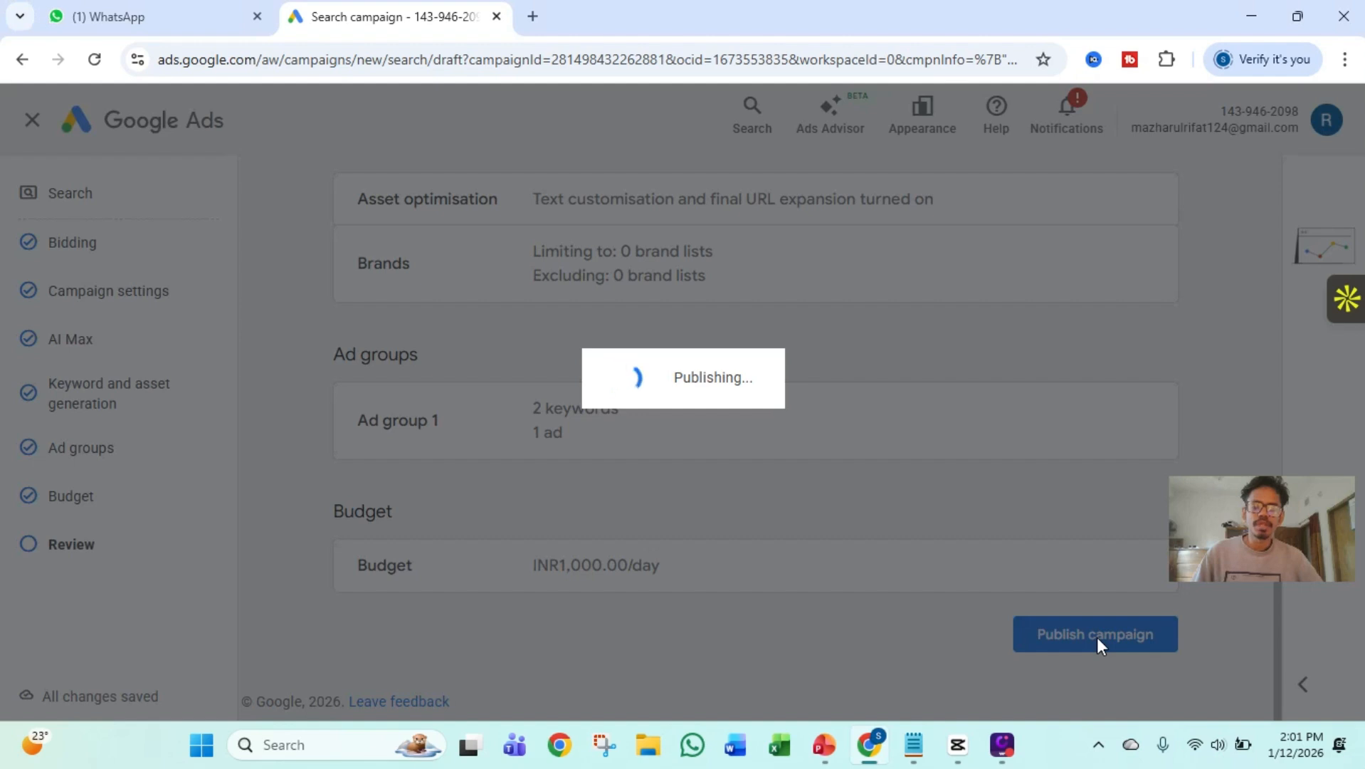